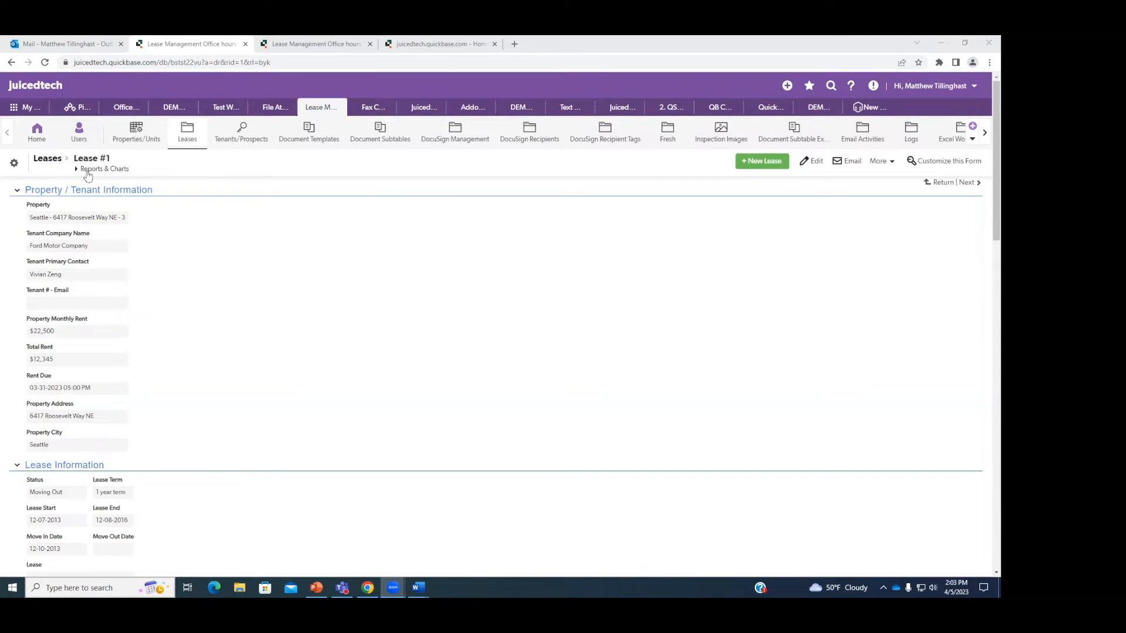
# Step: Open the Juiced Technologies website in a new browser tab and go to its Quickbase Add-ons help site
pyautogui.scroll(-6, 265, 221)
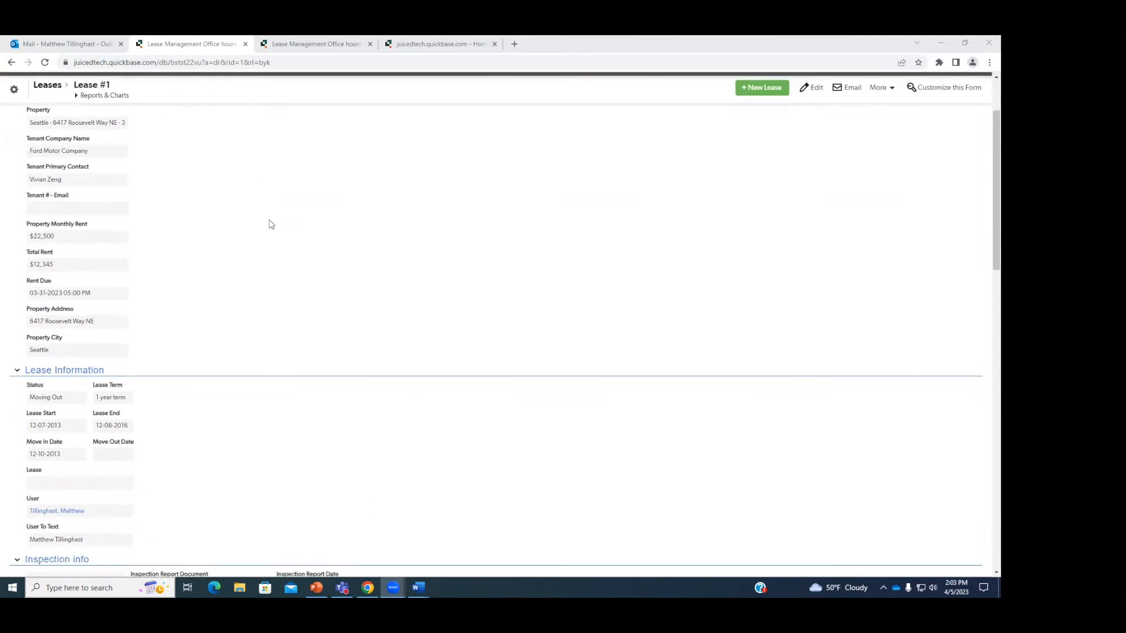
pyautogui.scroll(-1, 290, 222)
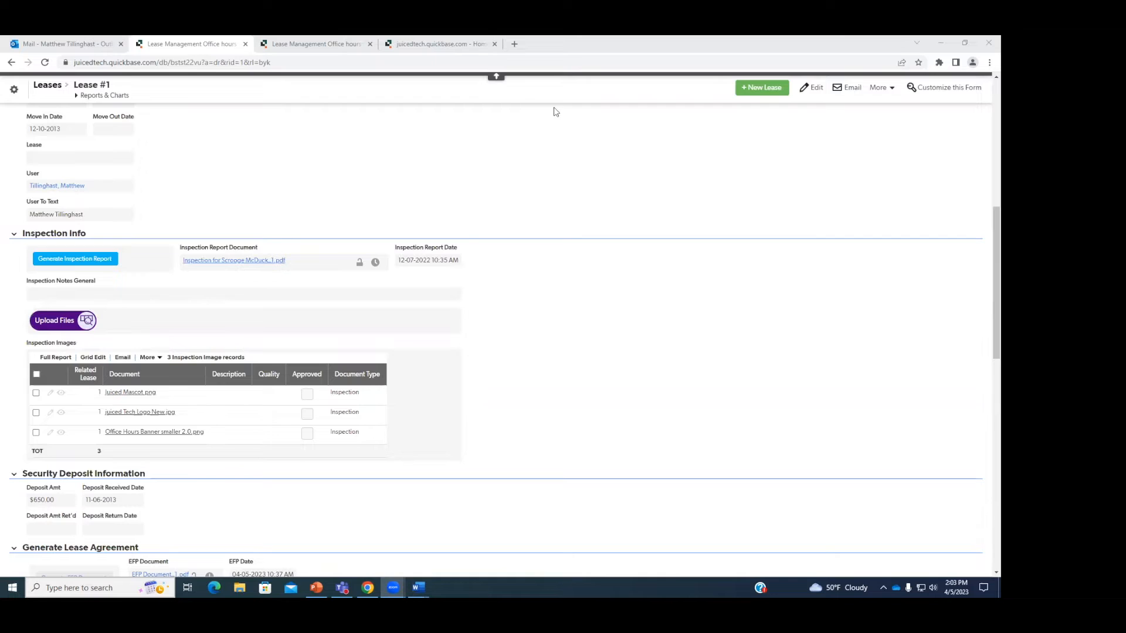
pyautogui.click(514, 43)
pyautogui.click(503, 62)
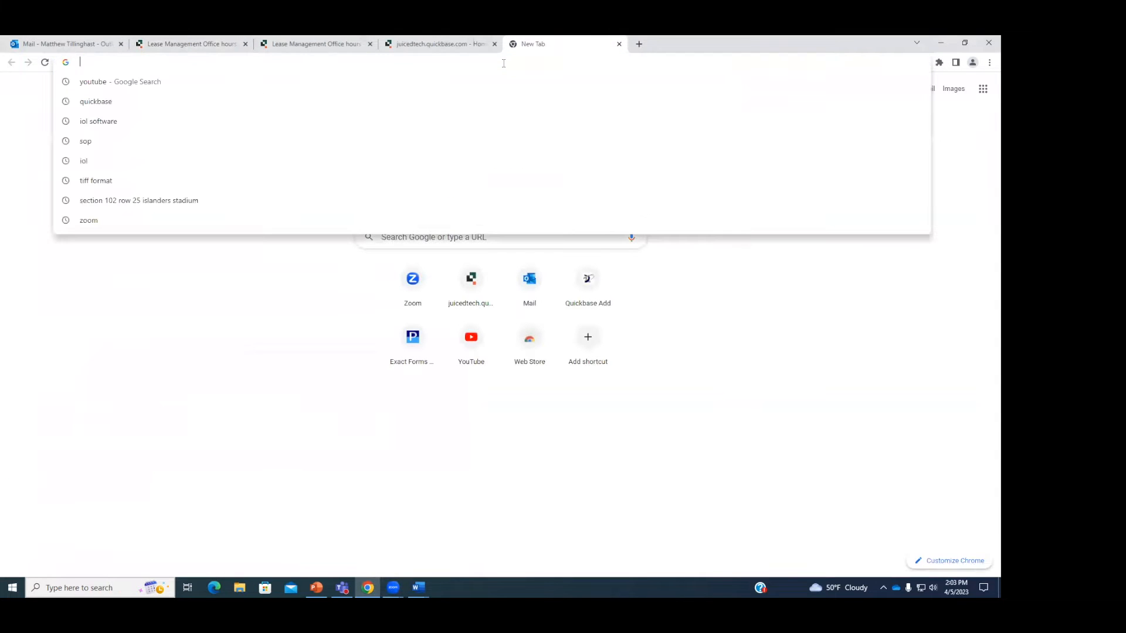
pyautogui.write('juice')
pyautogui.press('Return')
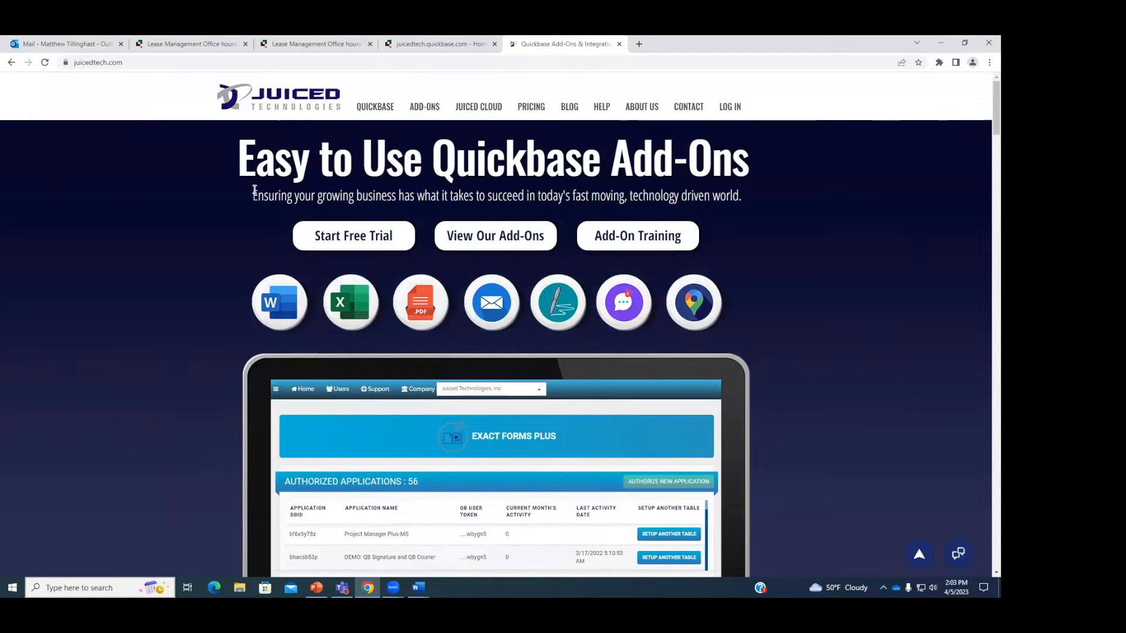
pyautogui.click(602, 112)
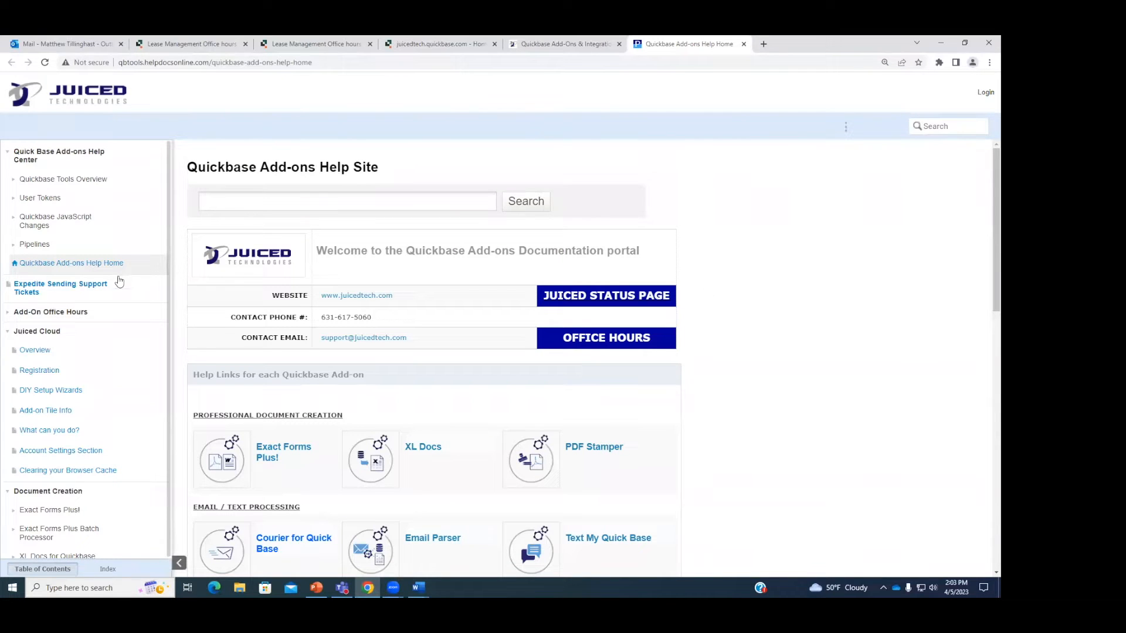
# Step: Open the Document Templates help page in the Exact Forms Plus! section under Document Creation
pyautogui.scroll(-3, 123, 276)
pyautogui.scroll(-2, 111, 359)
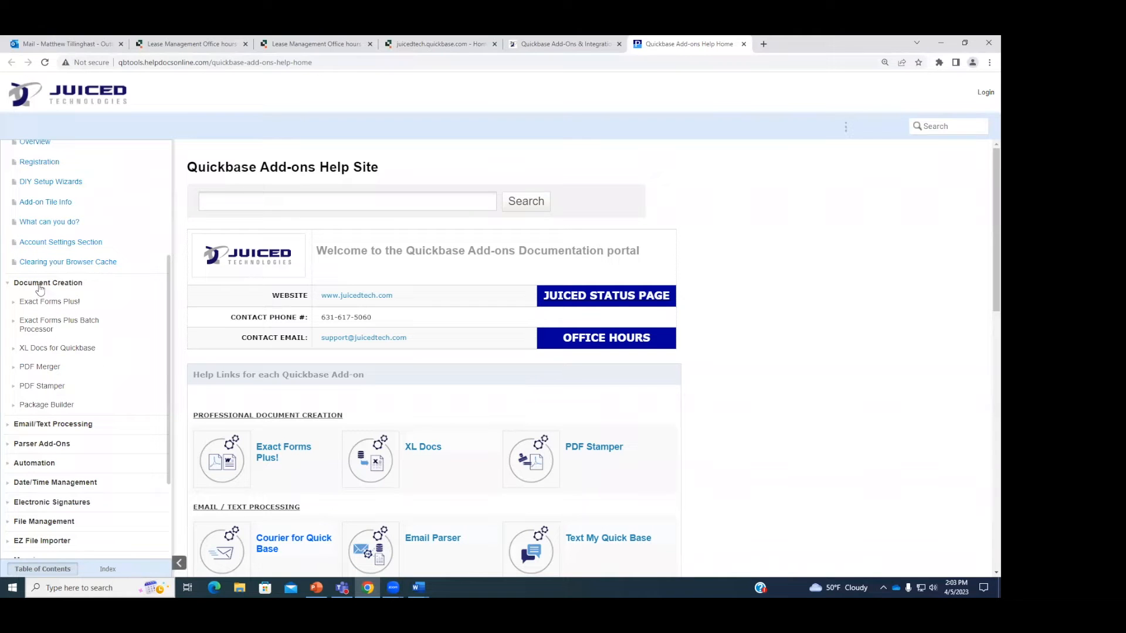
pyautogui.click(77, 301)
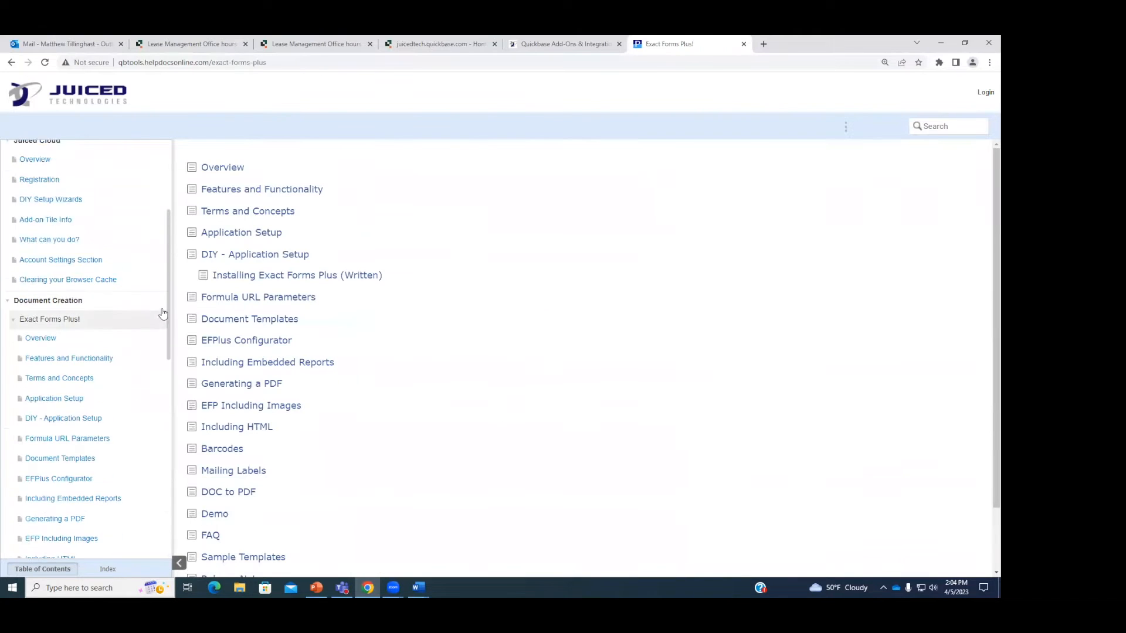
pyautogui.scroll(-2, 100, 375)
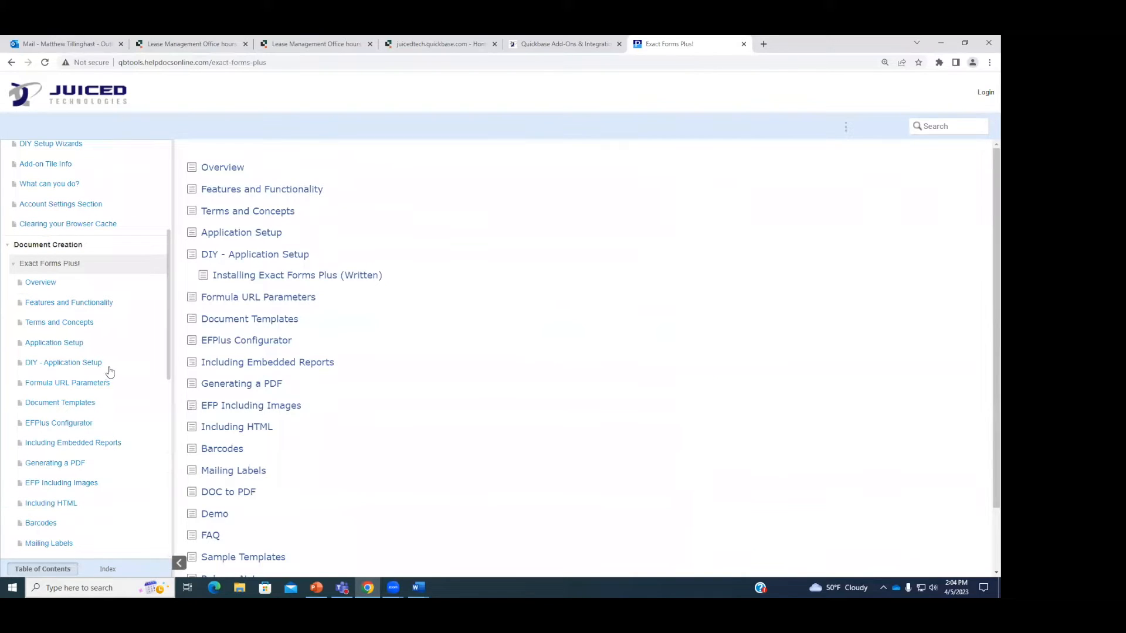
pyautogui.scroll(-1, 114, 372)
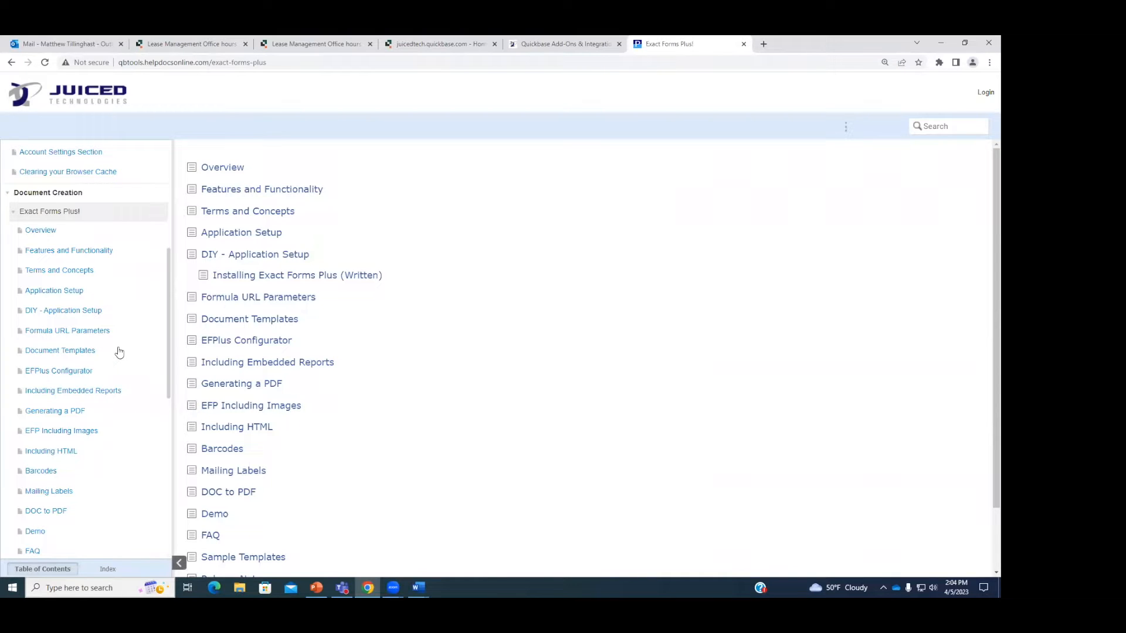
pyautogui.click(85, 352)
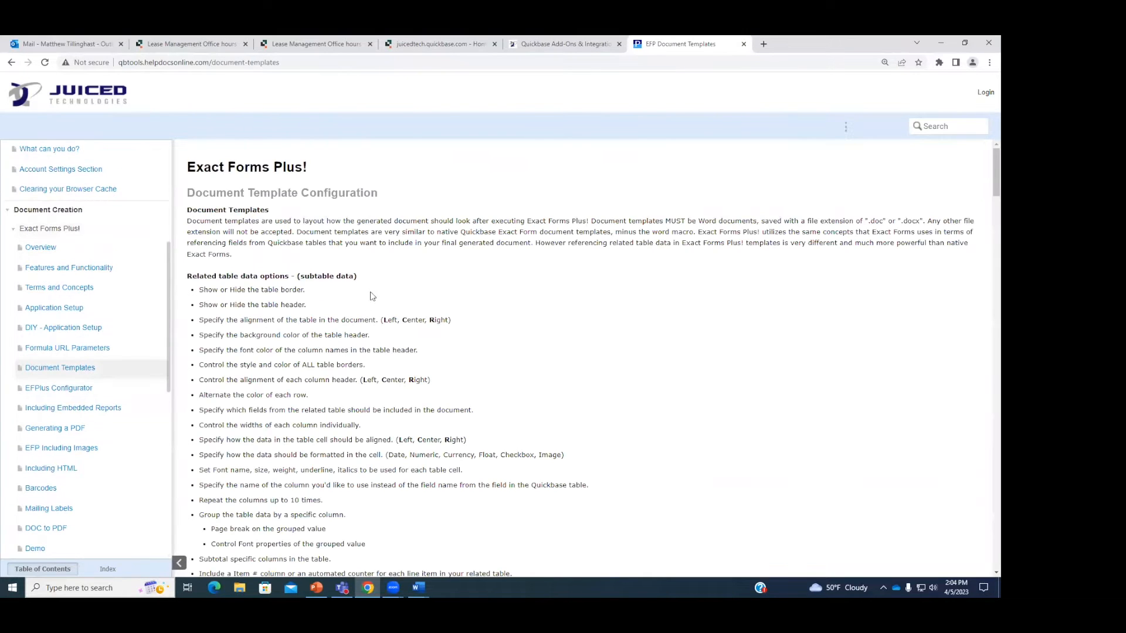
# Step: Examine the date field formats on the Document Templates page, comparing template references such as ~26~ with their generated output
pyautogui.scroll(-10, 359, 308)
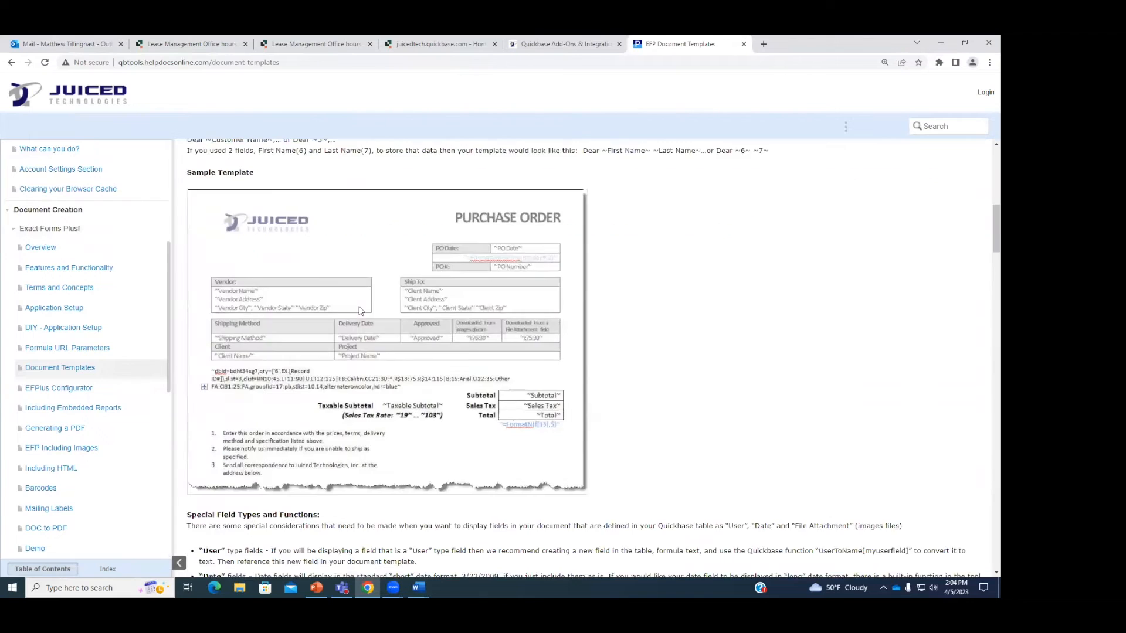
pyautogui.scroll(-5, 360, 311)
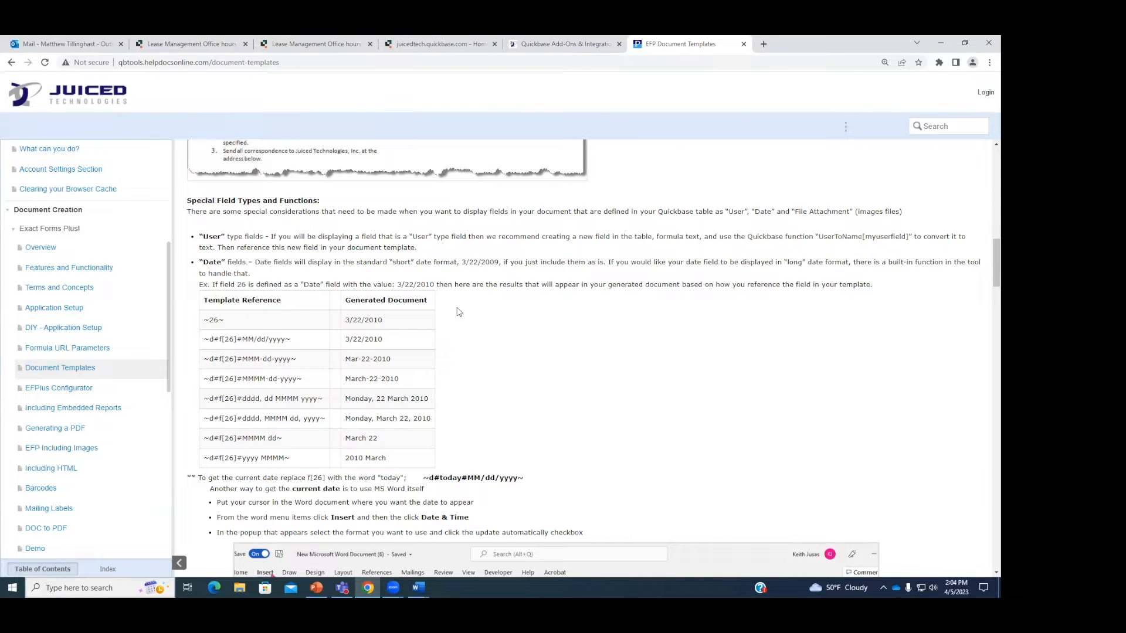
pyautogui.moveTo(207, 322); pyautogui.dragTo(225, 321)
pyautogui.moveTo(350, 321); pyautogui.dragTo(384, 321)
pyautogui.moveTo(413, 378); pyautogui.dragTo(354, 375)
pyautogui.click(456, 385)
# Step: Examine the "Number to Words" section, comparing the plain ~13~ reference with the FormatN currency output
pyautogui.scroll(-2, 420, 396)
pyautogui.scroll(-10, 420, 396)
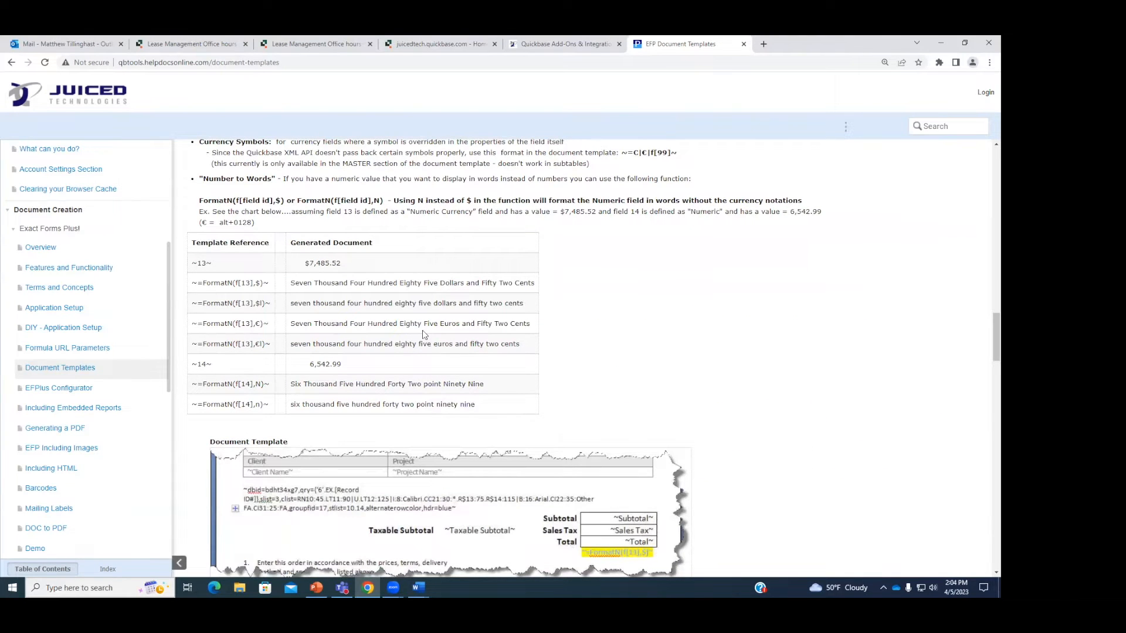
pyautogui.moveTo(306, 262); pyautogui.dragTo(340, 263)
pyautogui.click(346, 296)
pyautogui.moveTo(296, 282); pyautogui.dragTo(514, 282)
pyautogui.click(315, 274)
# Step: Open the EFP Including Images help page and examine the ~i:23:100~ sizing option
pyautogui.scroll(-1, 102, 320)
pyautogui.click(82, 397)
pyautogui.scroll(-3, 255, 358)
pyautogui.scroll(1, 255, 358)
pyautogui.moveTo(229, 363); pyautogui.dragTo(272, 364)
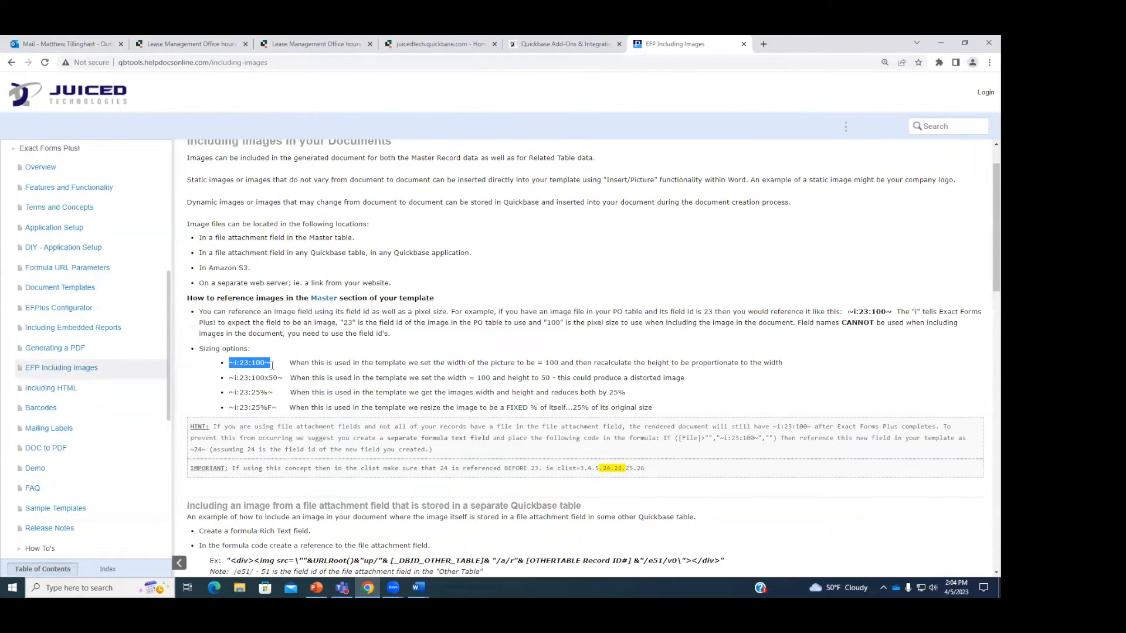
pyautogui.hotkey('alt', 'Tab')
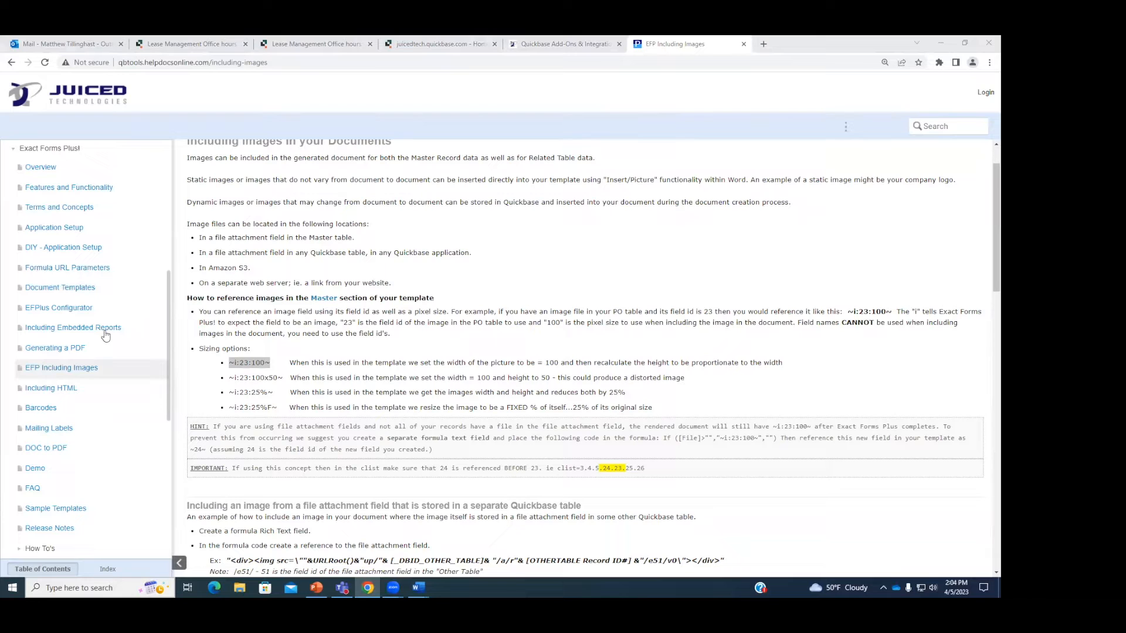
# Step: Open the Formula URL Parameters help page and examine the output file parameters, highlighting fnrid=n
pyautogui.click(78, 288)
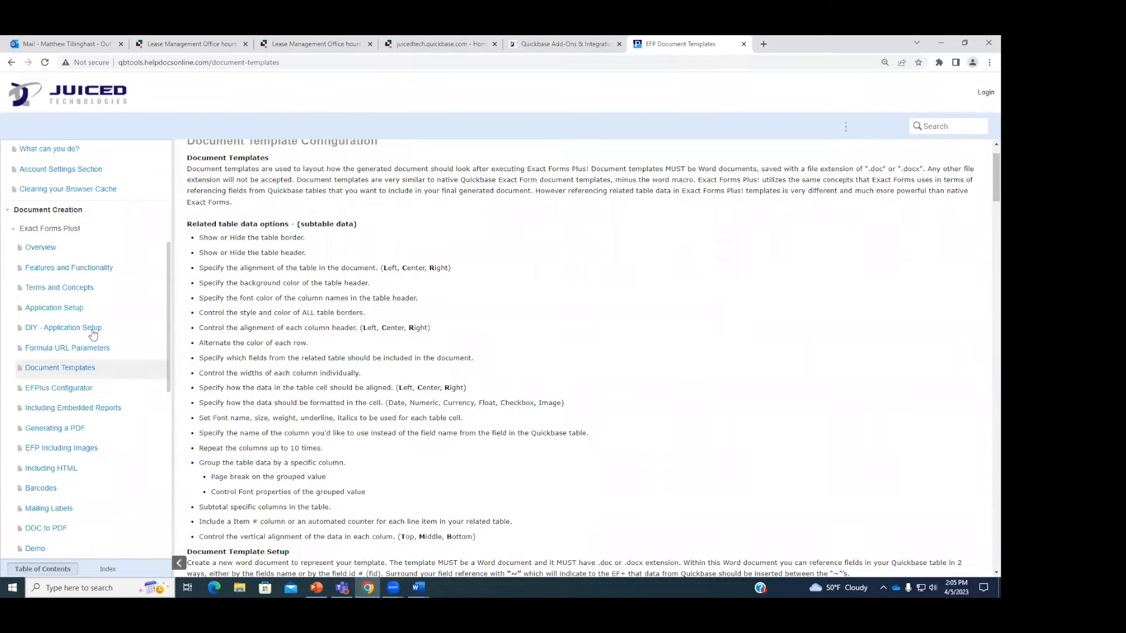
pyautogui.click(88, 348)
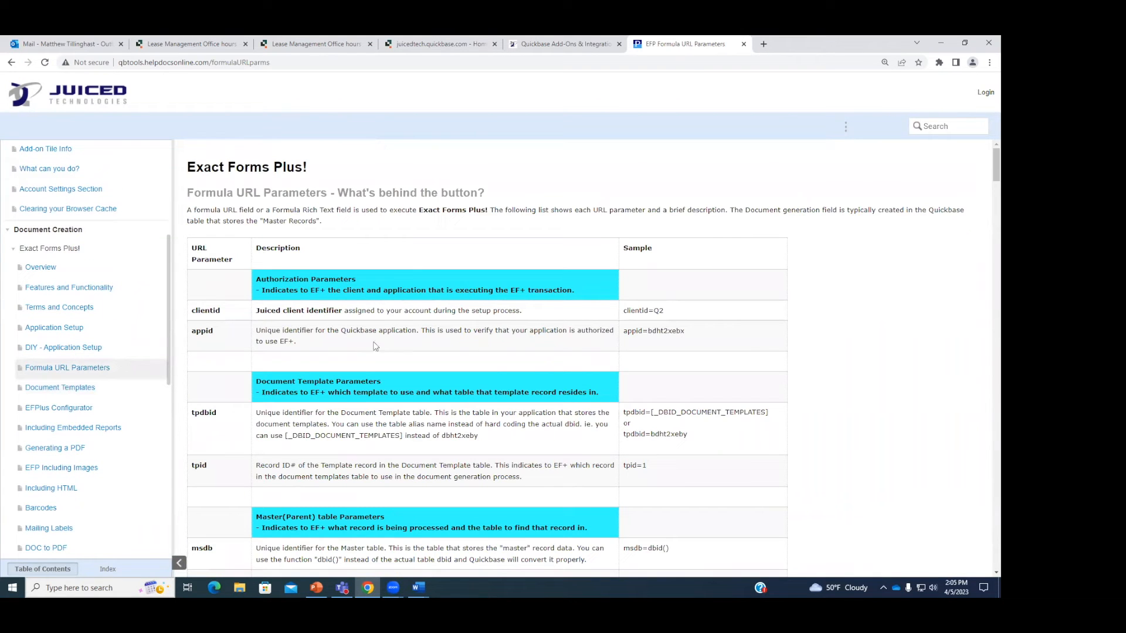
pyautogui.scroll(-3, 303, 358)
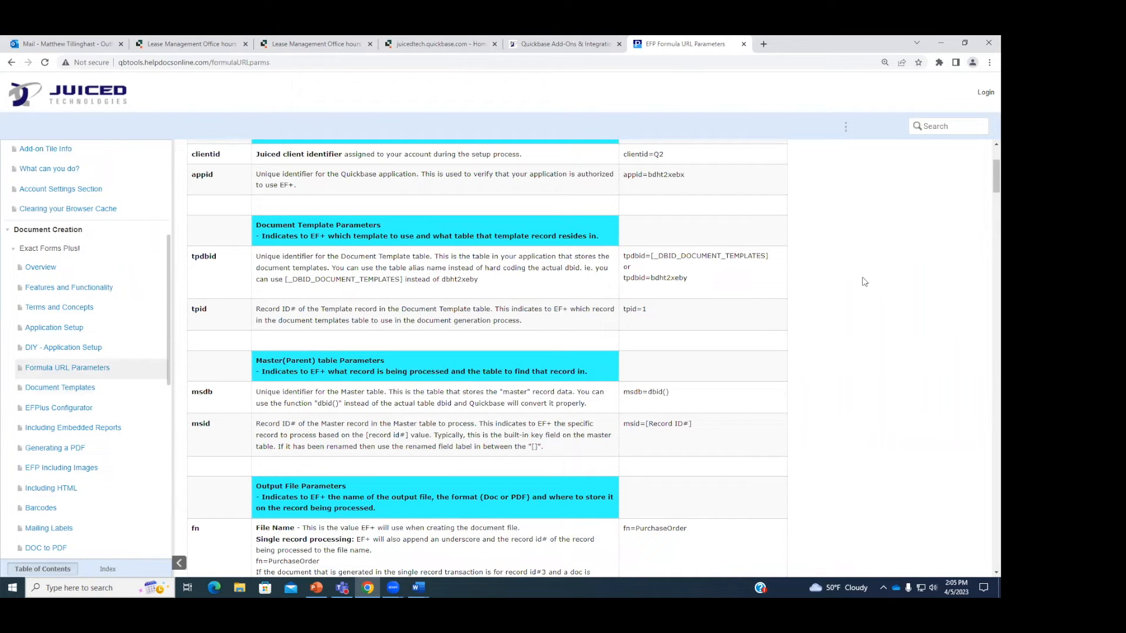
pyautogui.scroll(-6, 679, 296)
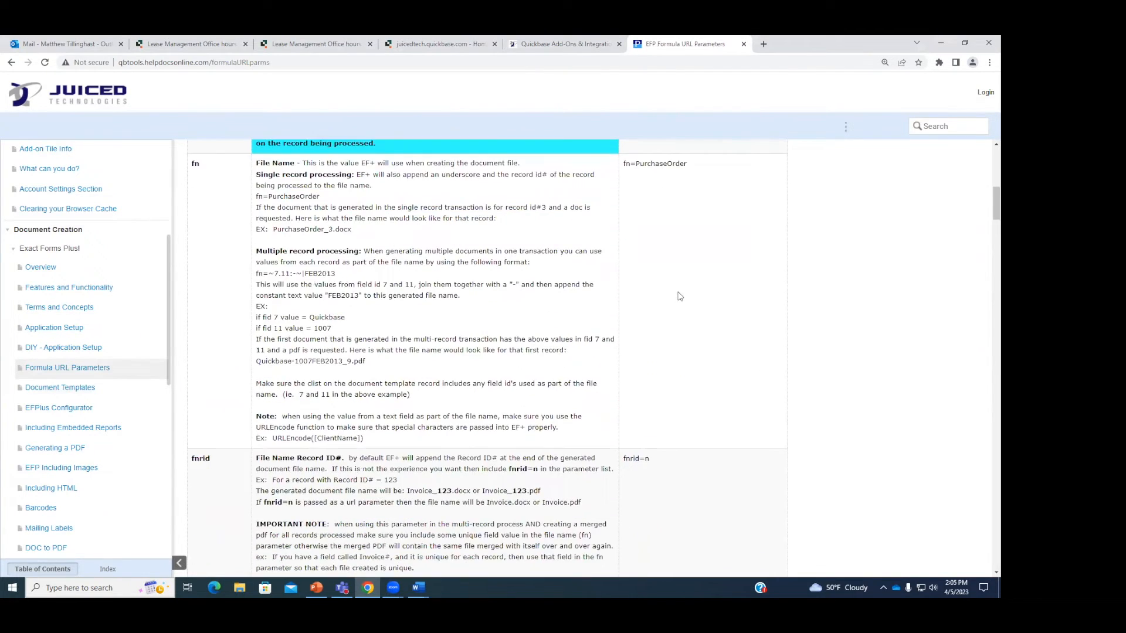
pyautogui.scroll(-3, 629, 315)
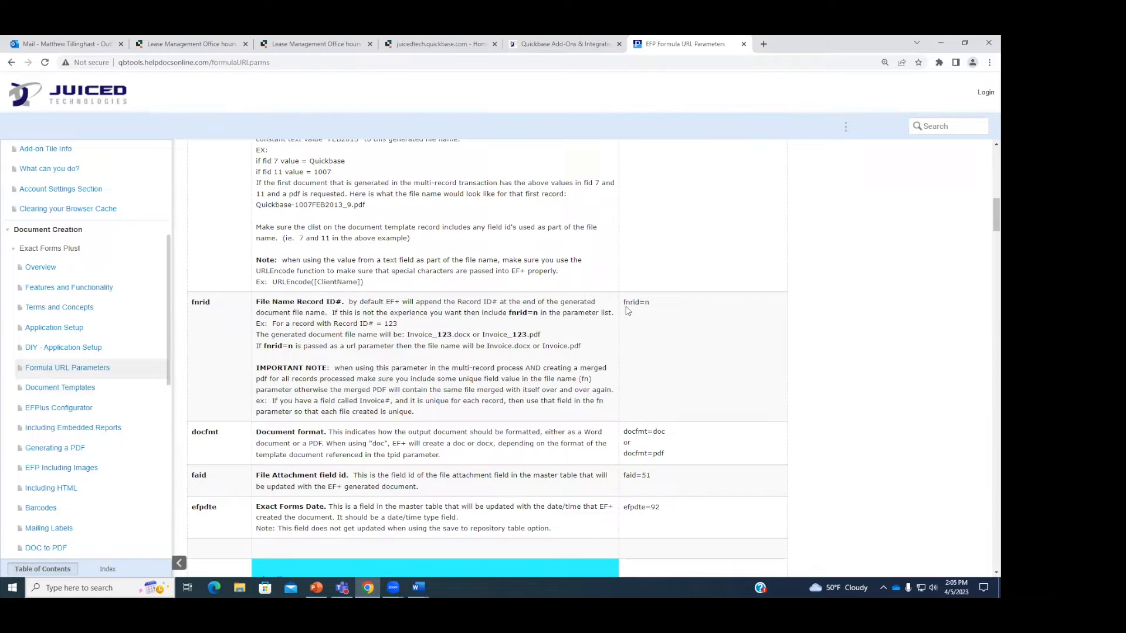
pyautogui.moveTo(623, 302); pyautogui.dragTo(649, 302)
pyautogui.click(651, 308)
pyautogui.tripleClick(652, 306)
pyautogui.click(652, 306)
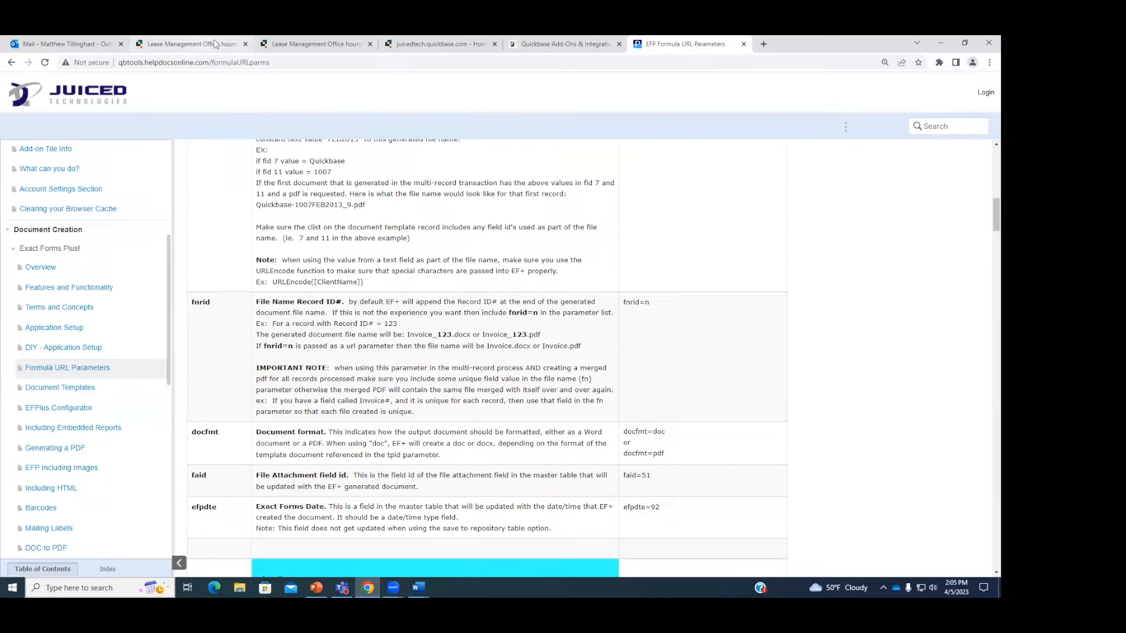
# Step: Return to the Lease #1 record and generate the EFP document from its Generate Lease Agreement section
pyautogui.click(184, 47)
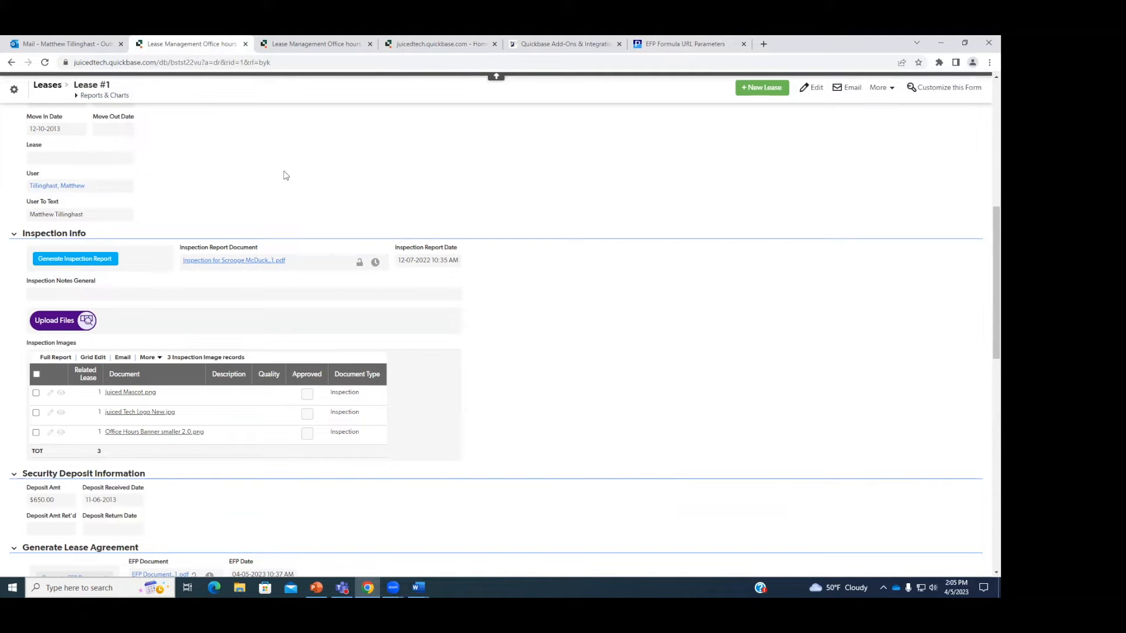
pyautogui.scroll(1, 288, 177)
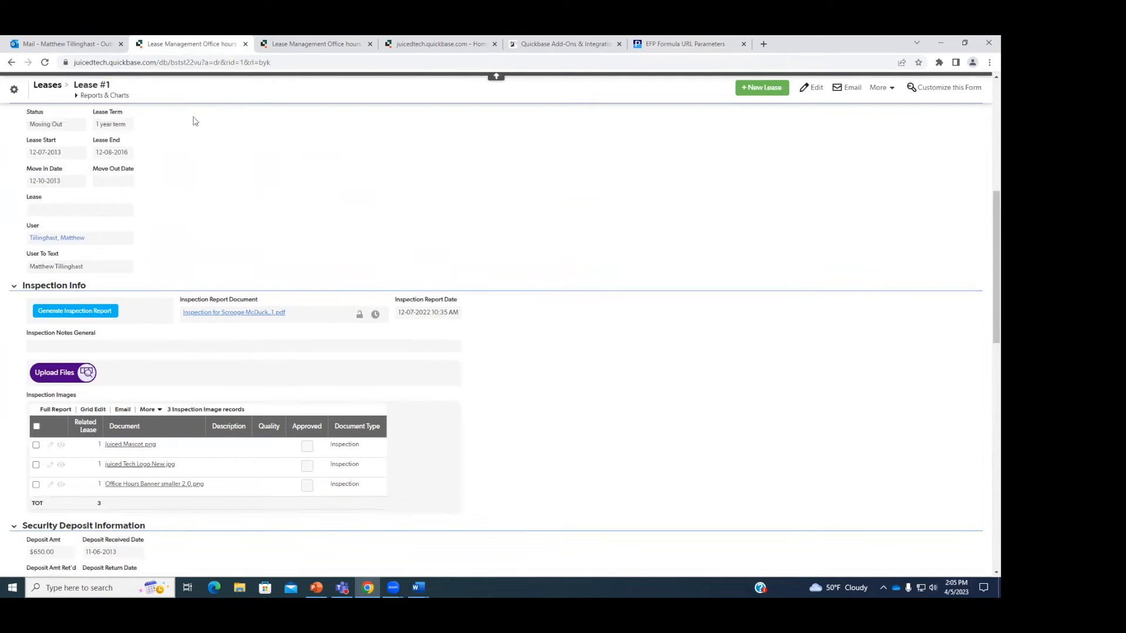
pyautogui.scroll(-1, 196, 123)
pyautogui.scroll(4, 176, 146)
pyautogui.scroll(-2, 129, 217)
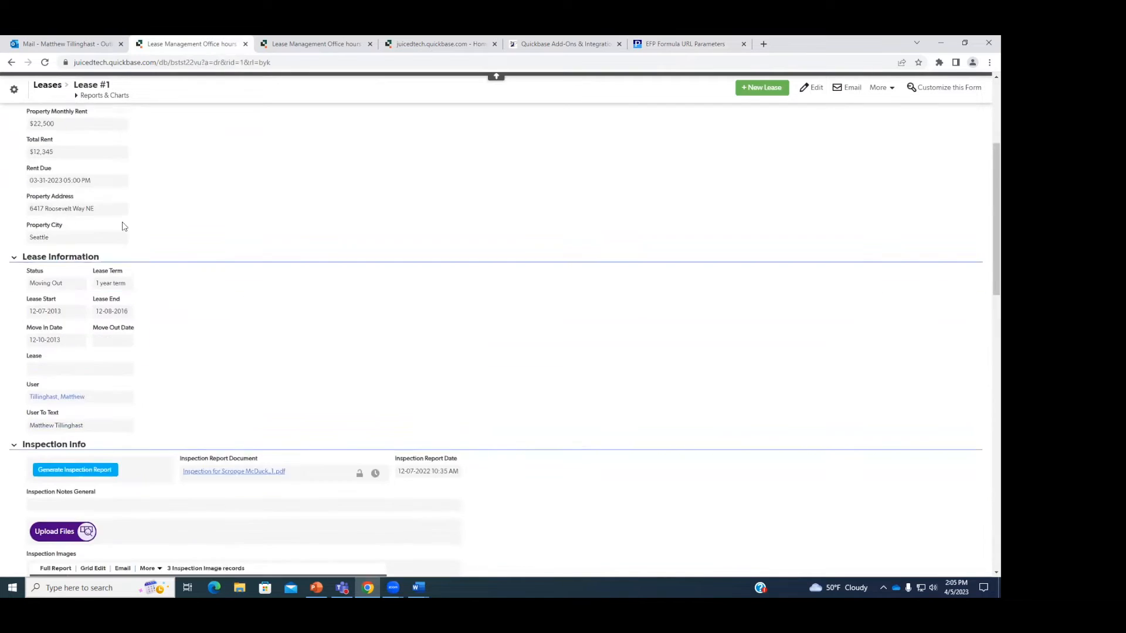
pyautogui.scroll(-1, 176, 228)
pyautogui.scroll(-5, 316, 282)
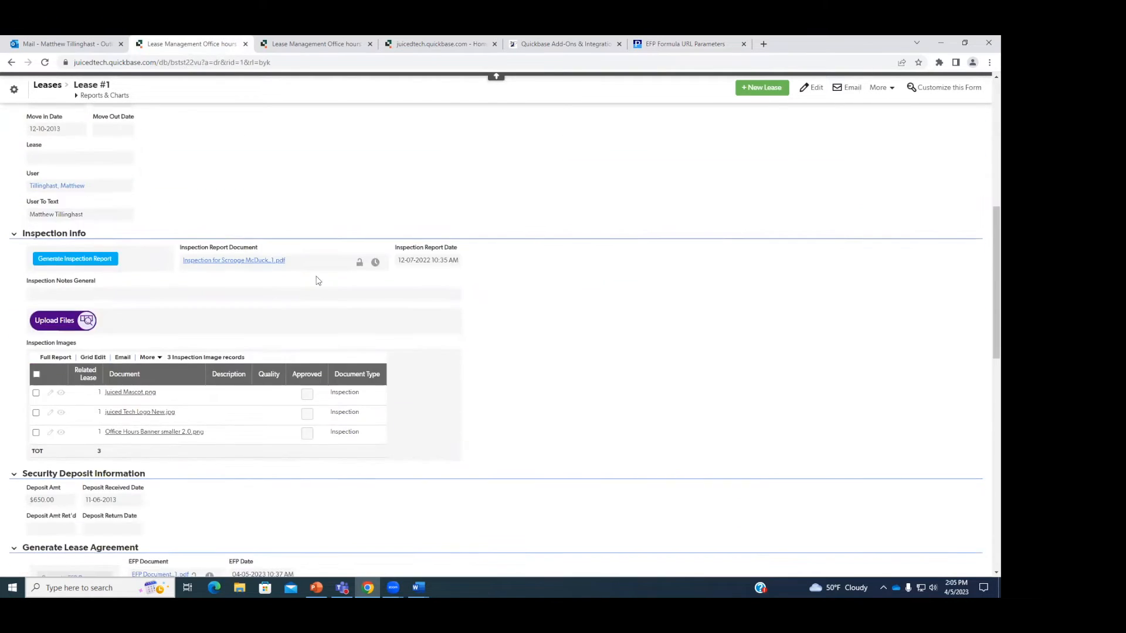
pyautogui.scroll(-3, 281, 283)
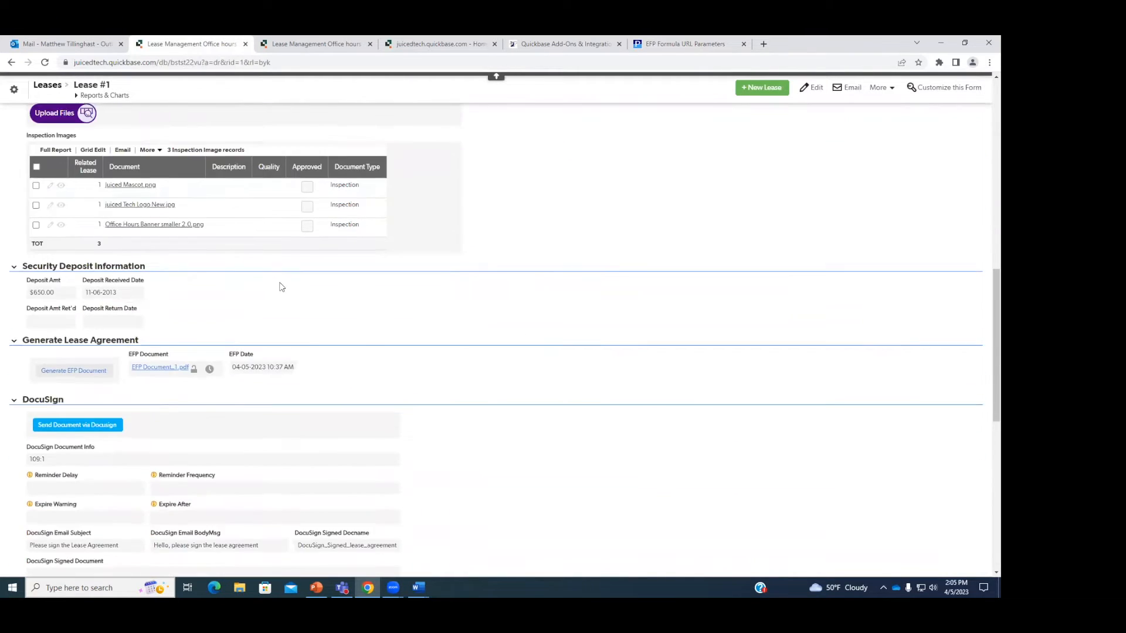
pyautogui.scroll(-3, 257, 269)
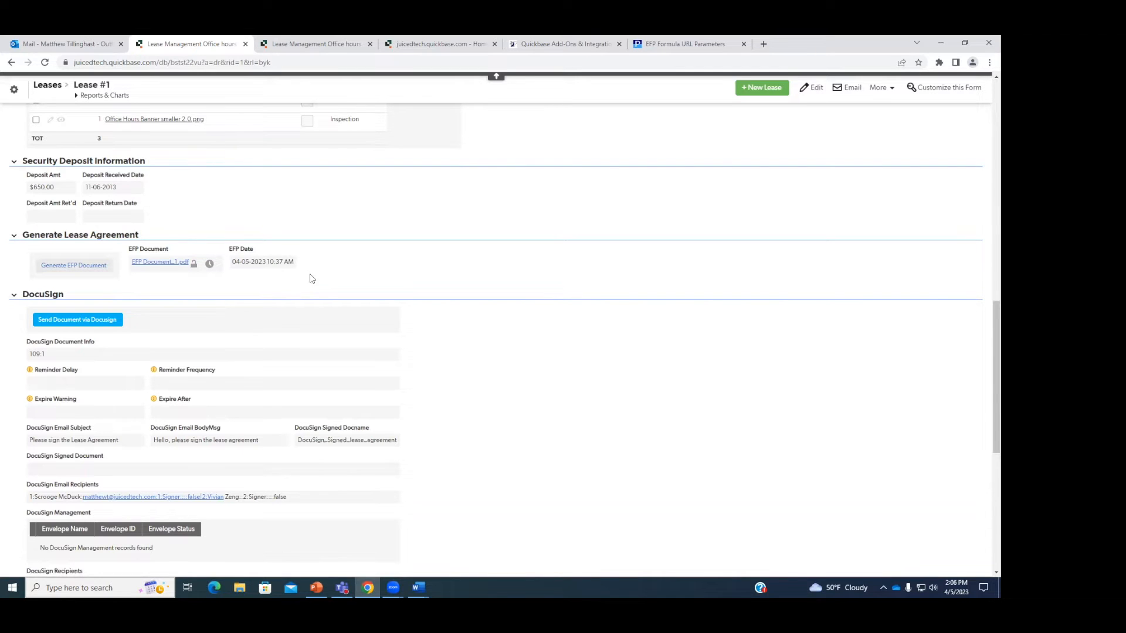
pyautogui.click(96, 270)
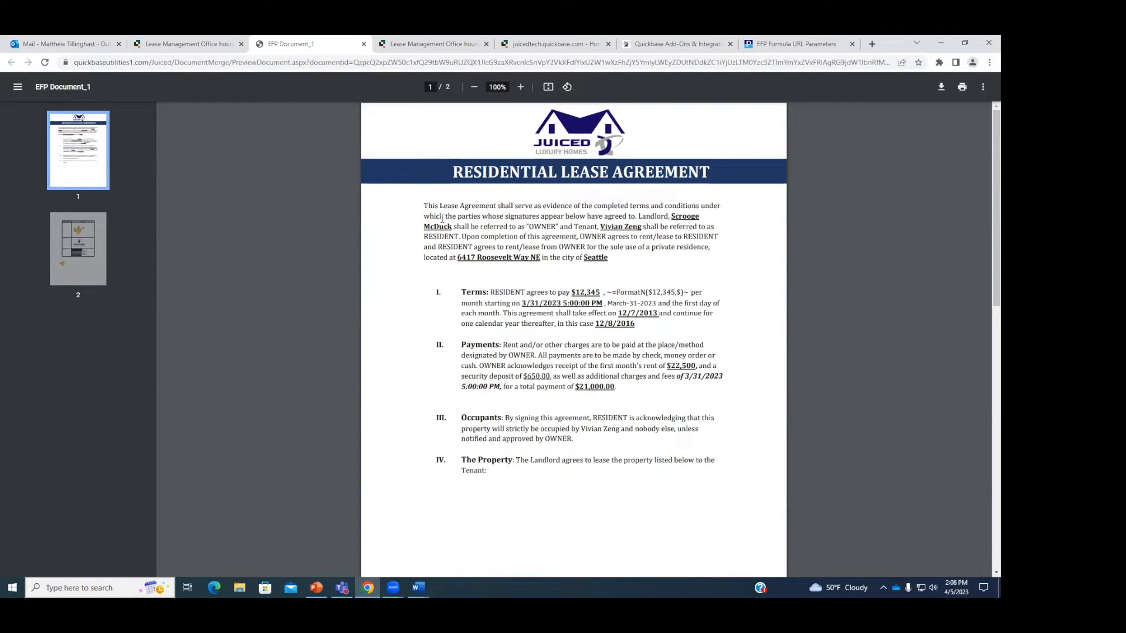
# Step: Examine the Terms clause of the generated lease agreement, checking the FormatN rent reference and the two rent date formats
pyautogui.scroll(-1, 639, 256)
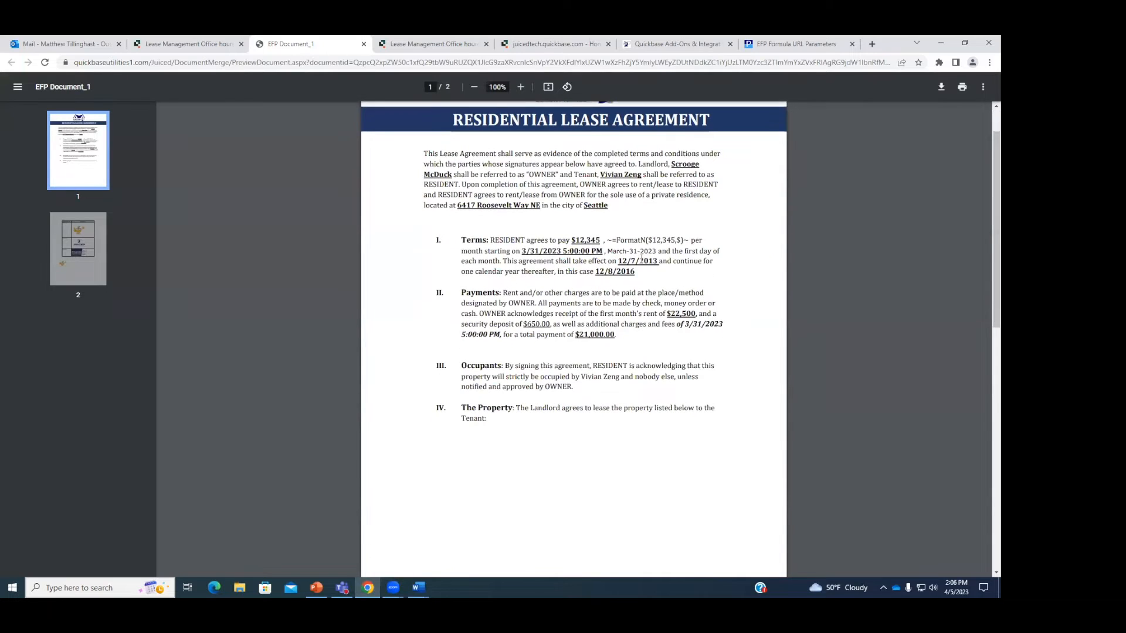
pyautogui.scroll(1, 640, 252)
pyautogui.moveTo(618, 237); pyautogui.dragTo(711, 236)
pyautogui.click(710, 236)
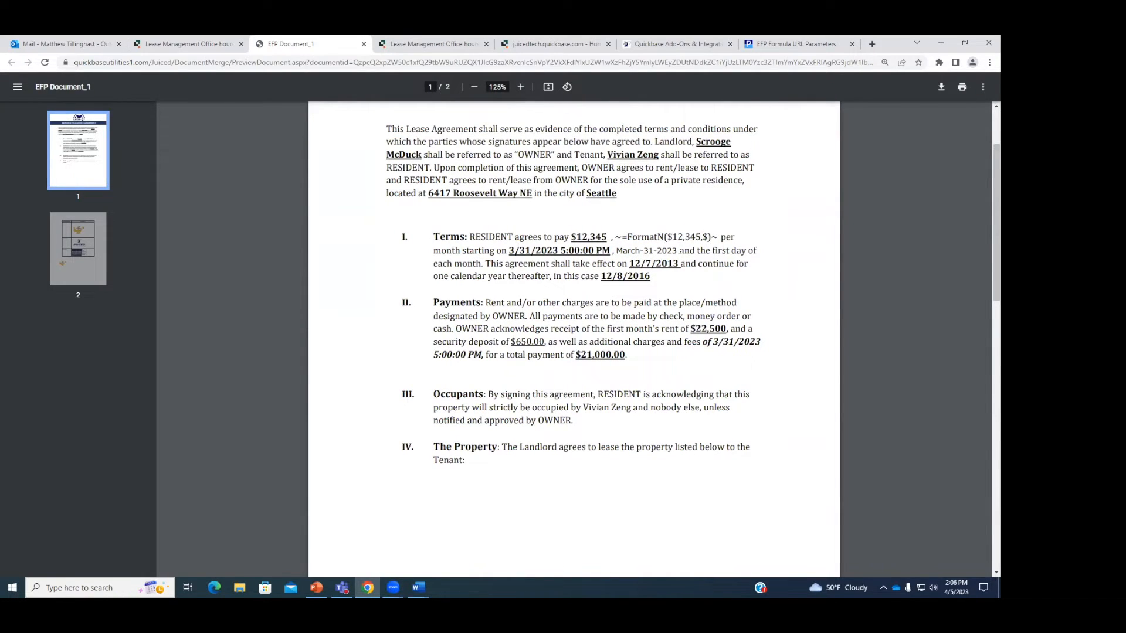
pyautogui.scroll(-1, 675, 246)
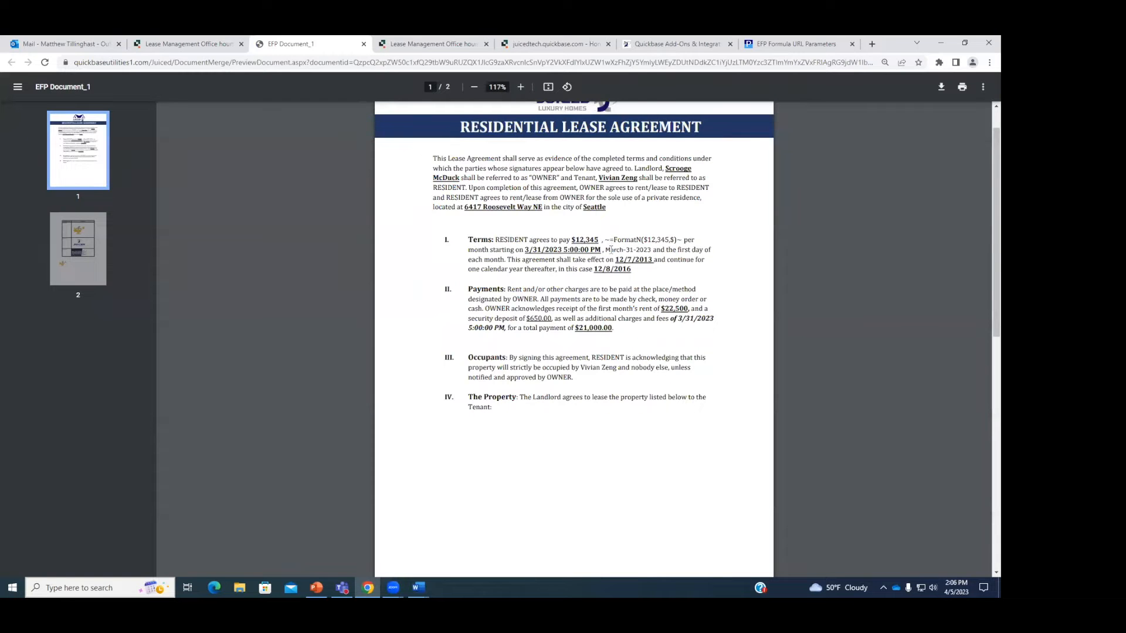
pyautogui.scroll(1, 610, 246)
pyautogui.moveTo(607, 251); pyautogui.dragTo(549, 250)
pyautogui.click(567, 254)
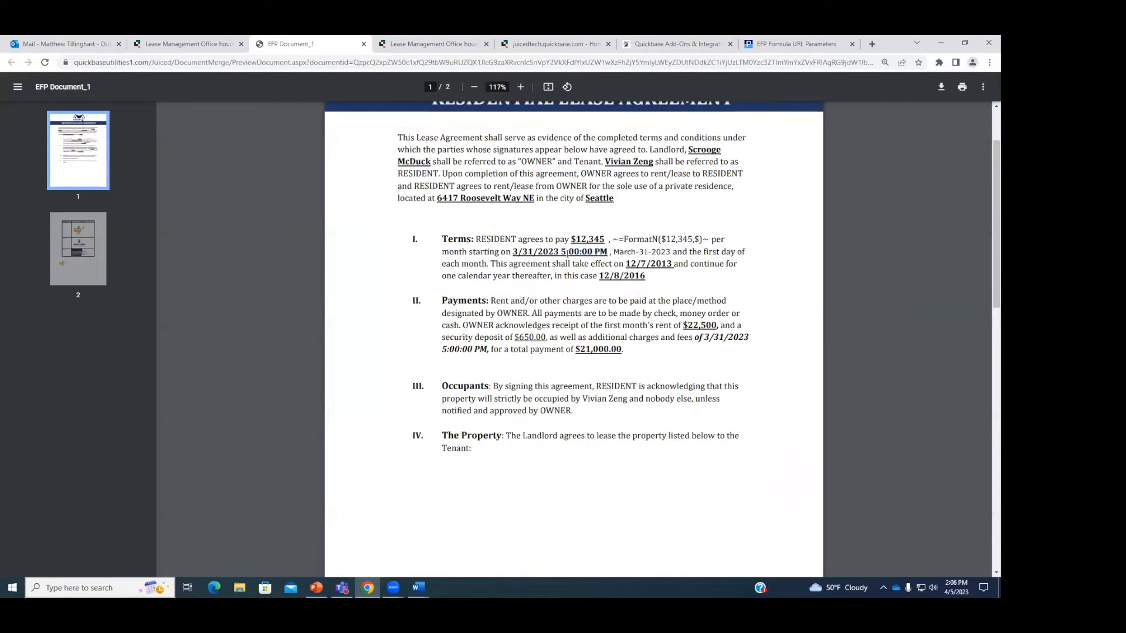
pyautogui.moveTo(618, 251); pyautogui.dragTo(672, 252)
pyautogui.click(672, 253)
# Step: Review the inspection image table and the separate mascot image on page 2 of the generated lease agreement
pyautogui.scroll(-1, 672, 268)
pyautogui.scroll(-10, 672, 268)
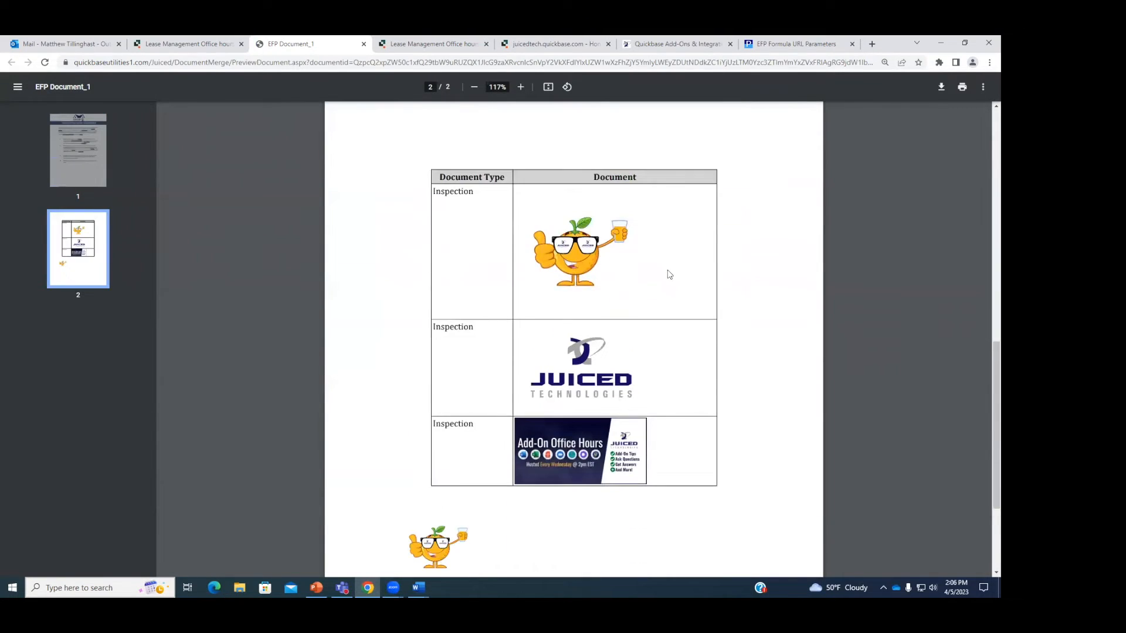
pyautogui.scroll(-3, 590, 396)
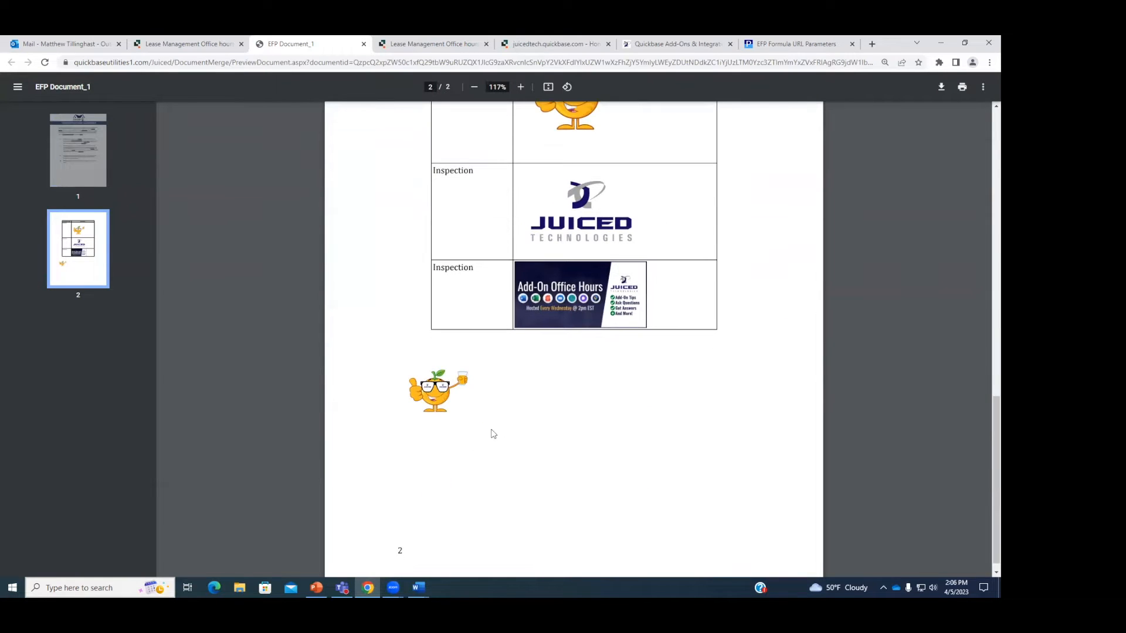
pyautogui.scroll(-1, 477, 403)
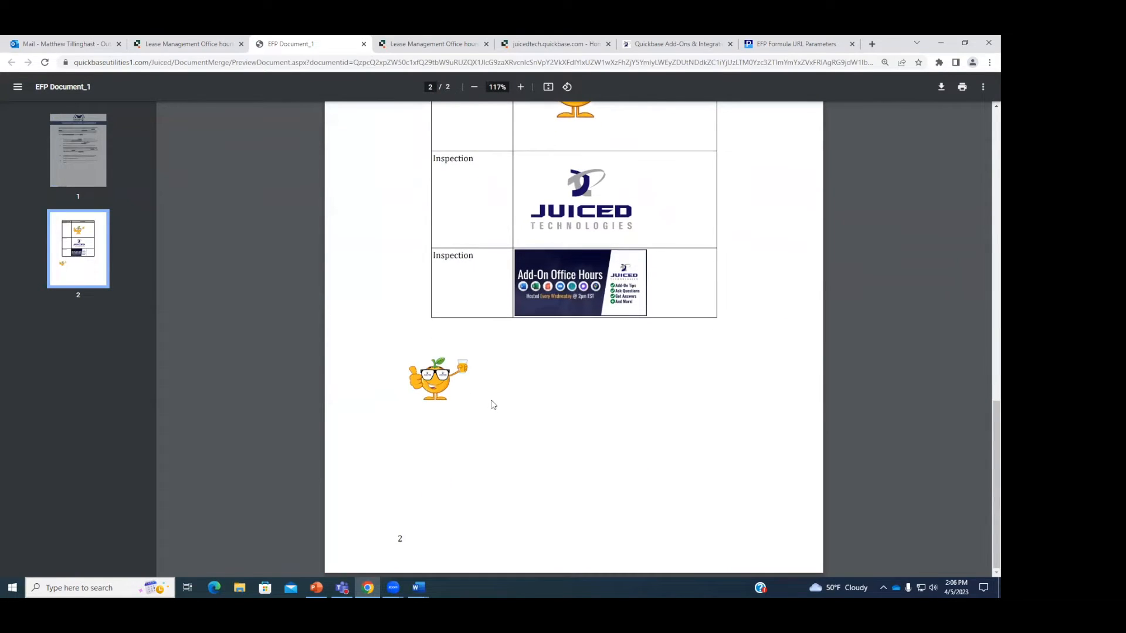
# Step: Close the generated lease agreement preview and return to the beginning of the Lease #1 record
pyautogui.scroll(13, 493, 404)
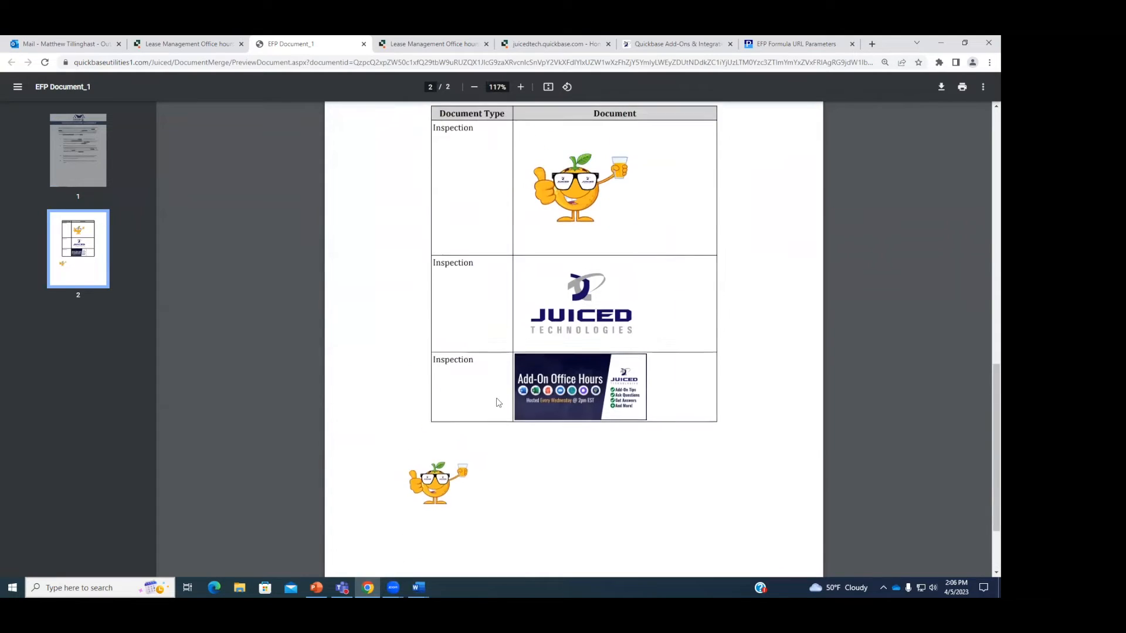
pyautogui.scroll(3, 507, 394)
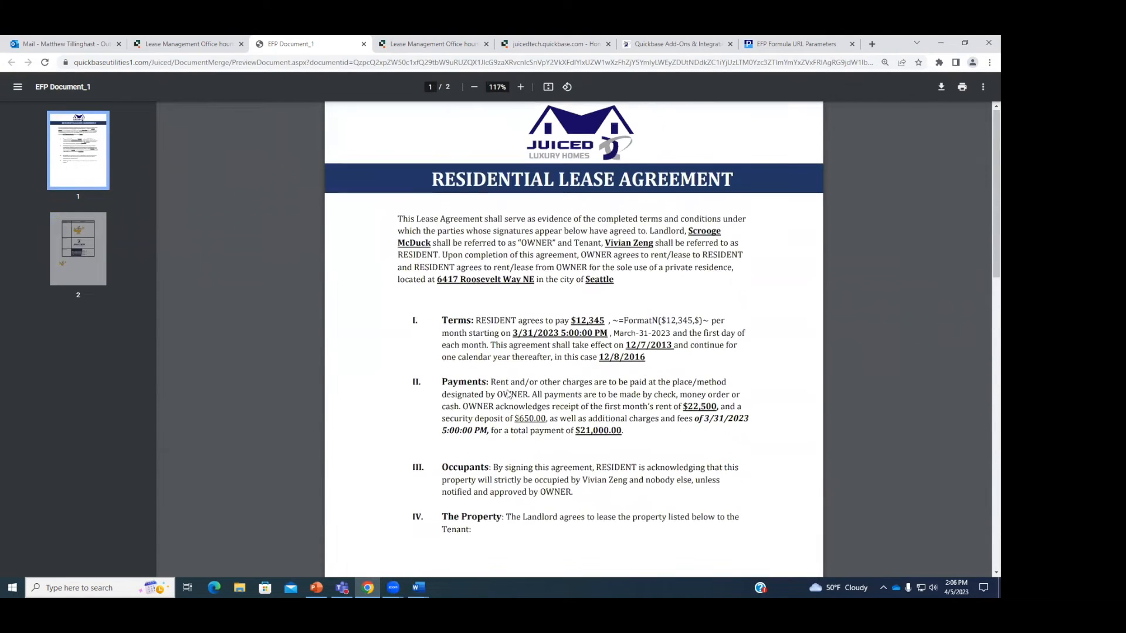
pyautogui.click(364, 44)
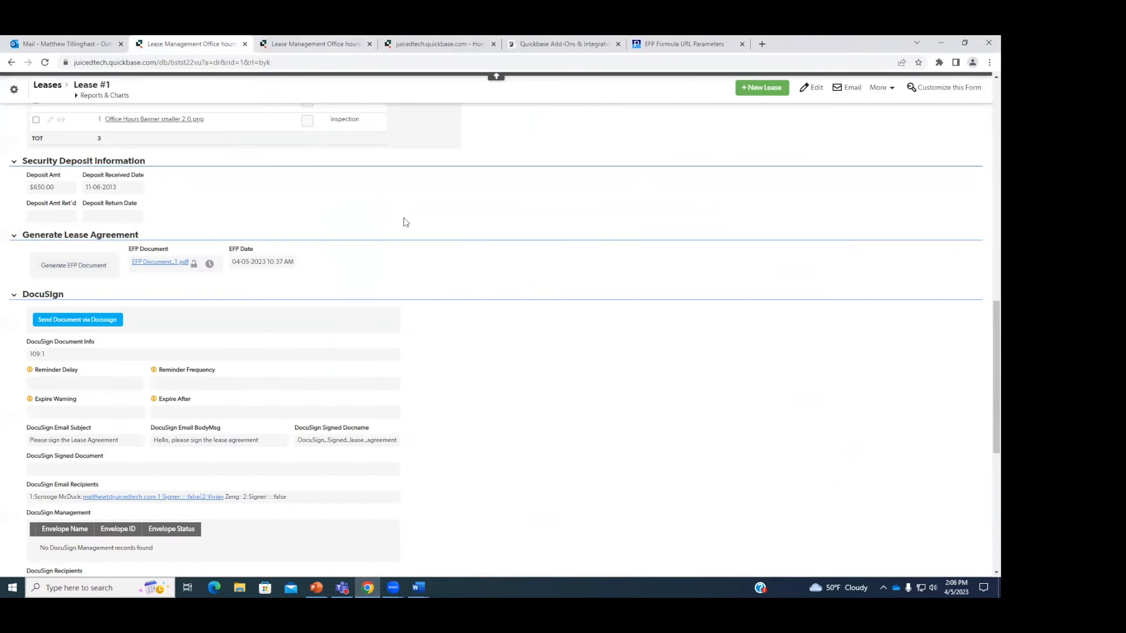
pyautogui.scroll(3, 402, 221)
pyautogui.scroll(10, 262, 234)
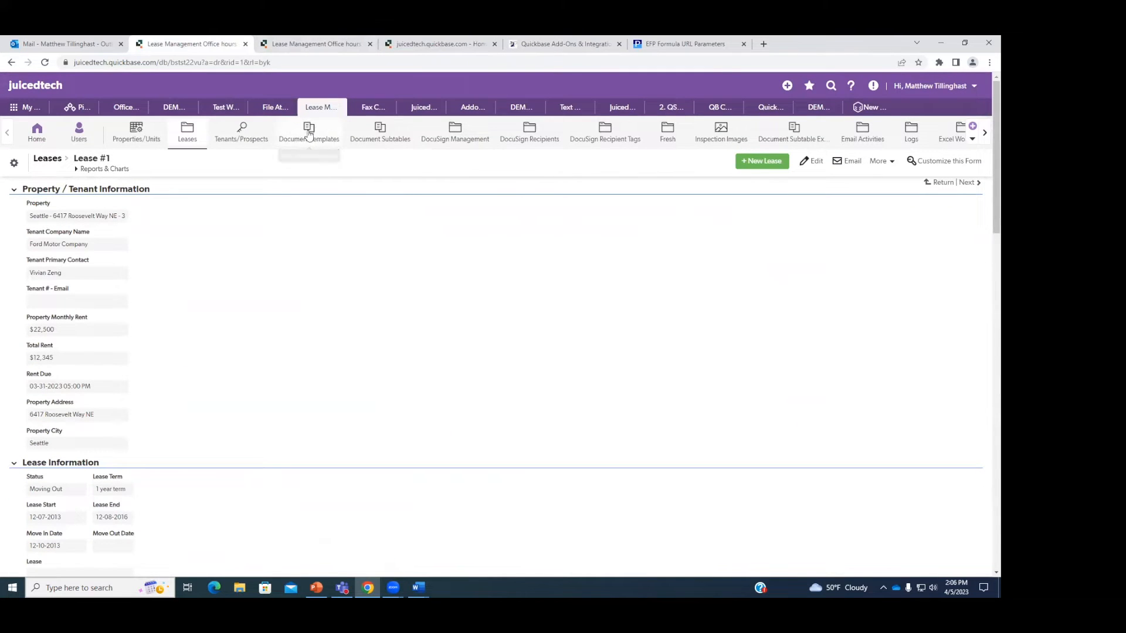
# Step: Open the Document Templates table in a separate browser tab and close the leftover Lease Management and My Apps tabs
pyautogui.click(348, 141)
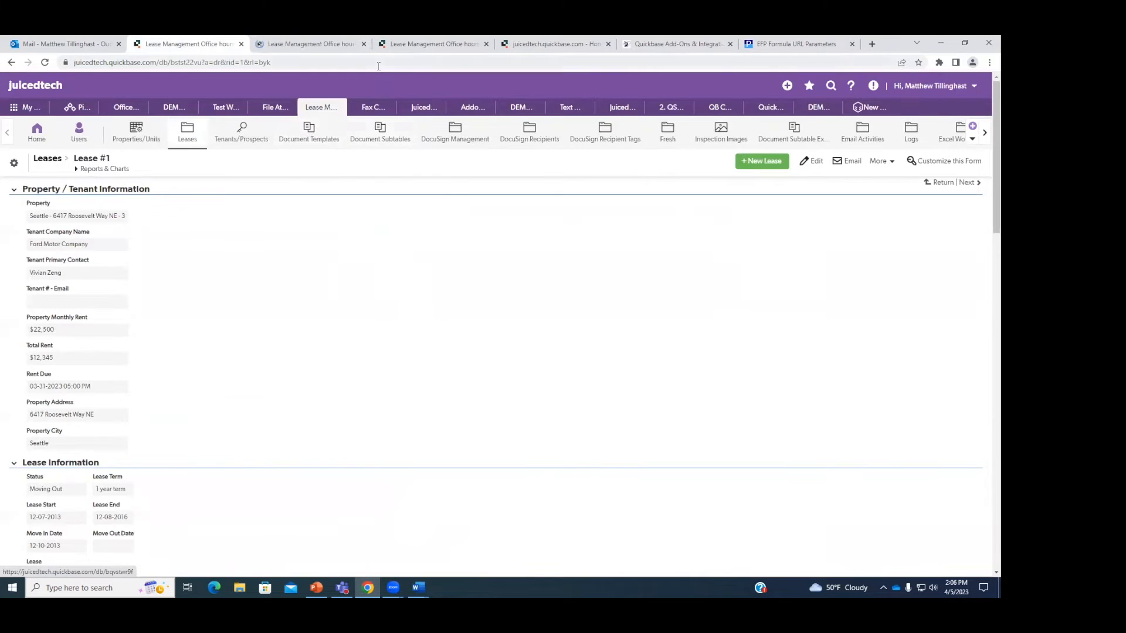
pyautogui.click(442, 44)
pyautogui.click(487, 45)
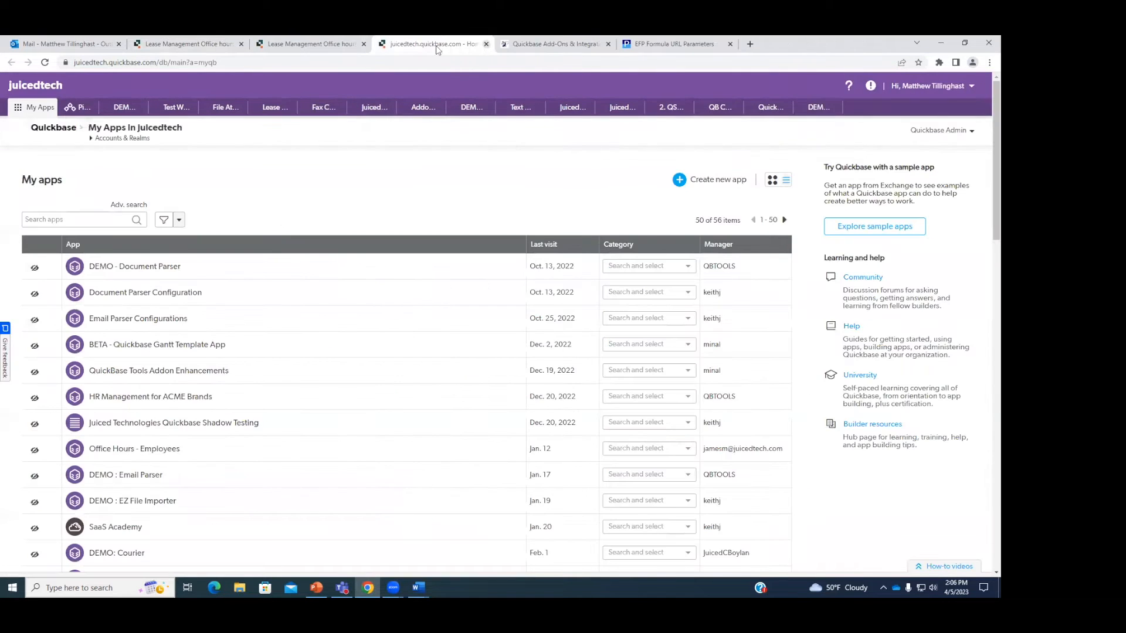
pyautogui.click(487, 44)
pyautogui.click(311, 44)
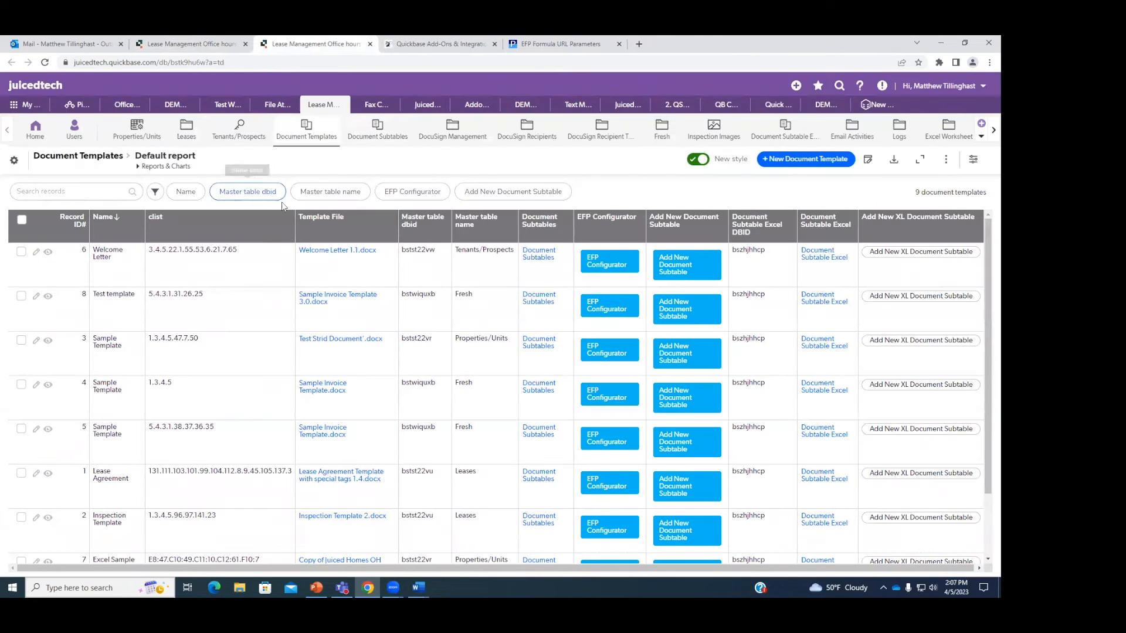
# Step: Sort the Document Templates default report by Record ID# in ascending order
pyautogui.scroll(-1, 226, 352)
pyautogui.scroll(1, 227, 348)
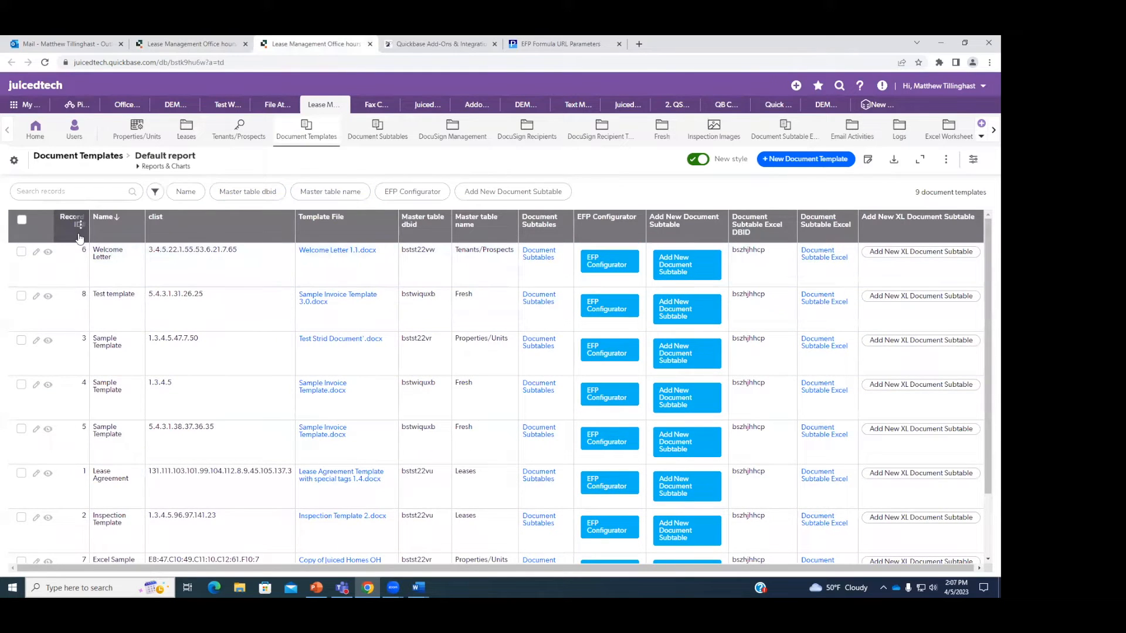
pyautogui.click(66, 232)
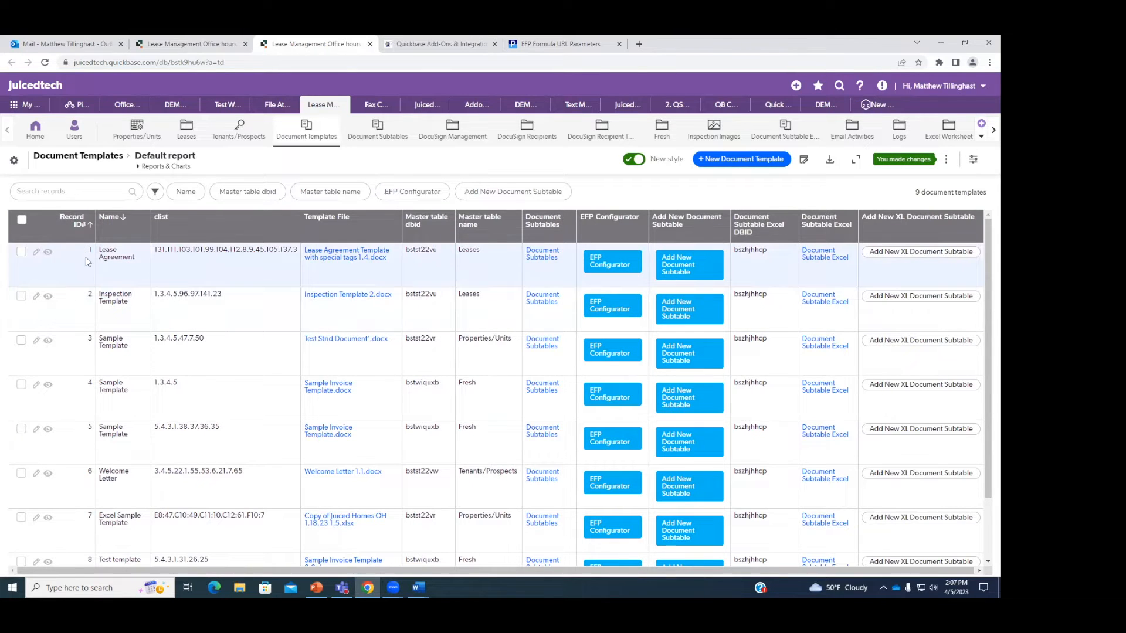
# Step: Return to the Lease #1 record and bring up its Generate Lease Agreement section
pyautogui.click(203, 43)
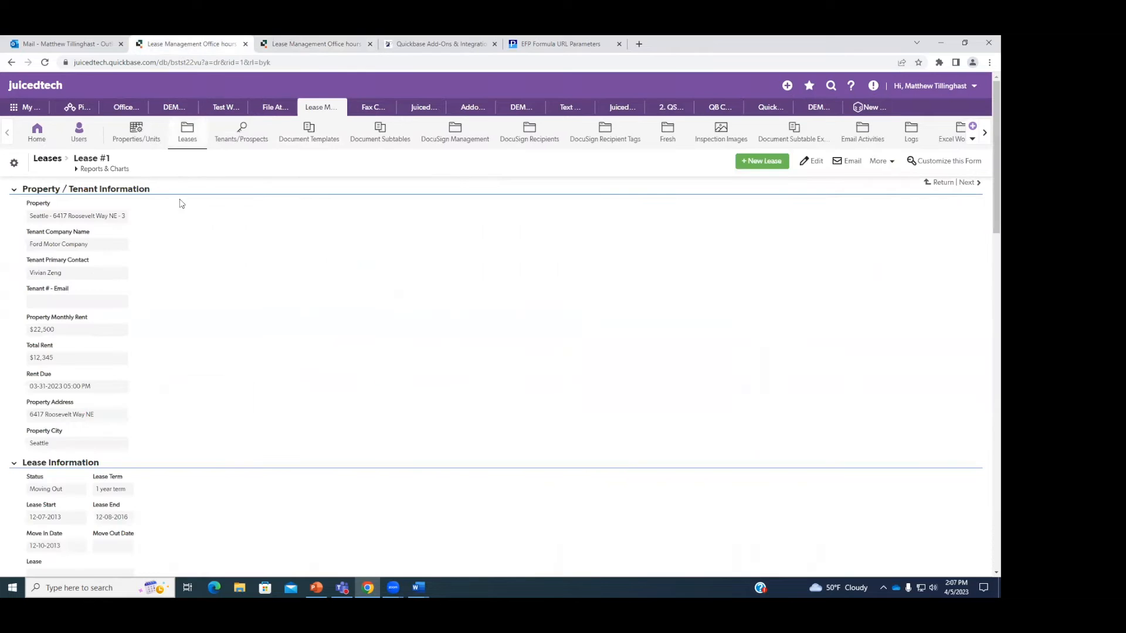
pyautogui.click(271, 42)
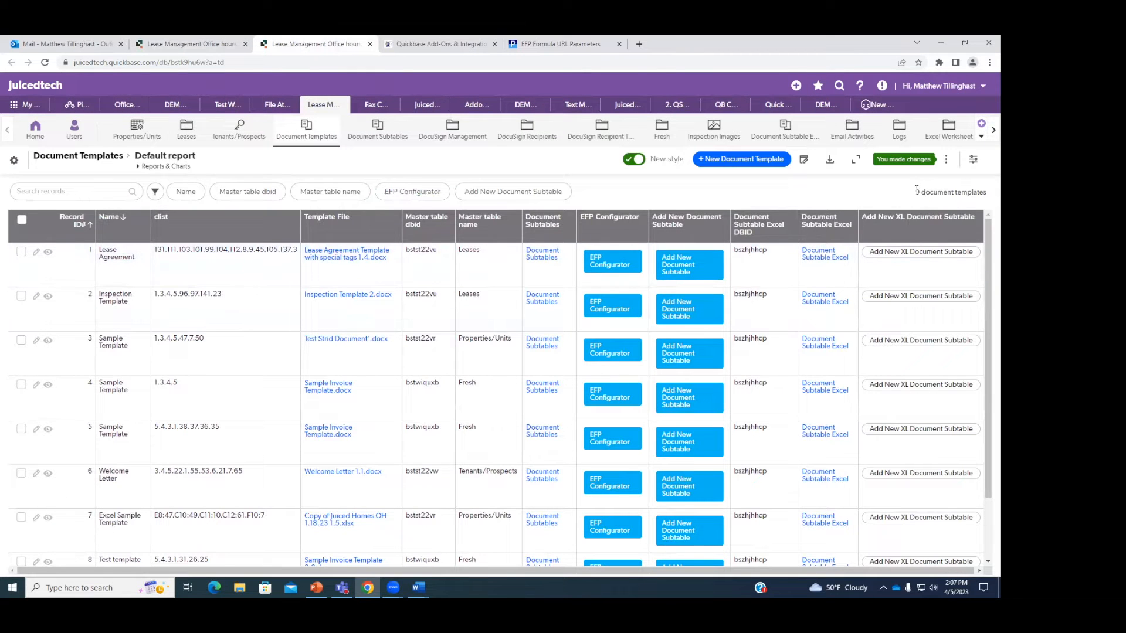
pyautogui.click(204, 40)
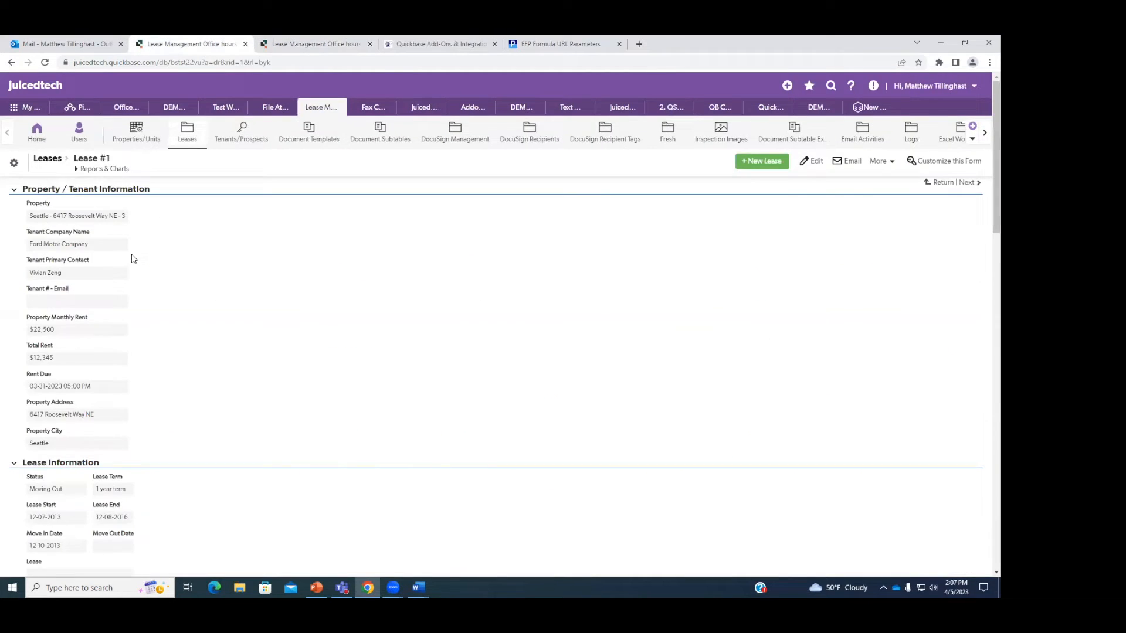
pyautogui.scroll(-8, 132, 258)
pyautogui.scroll(-4, 138, 268)
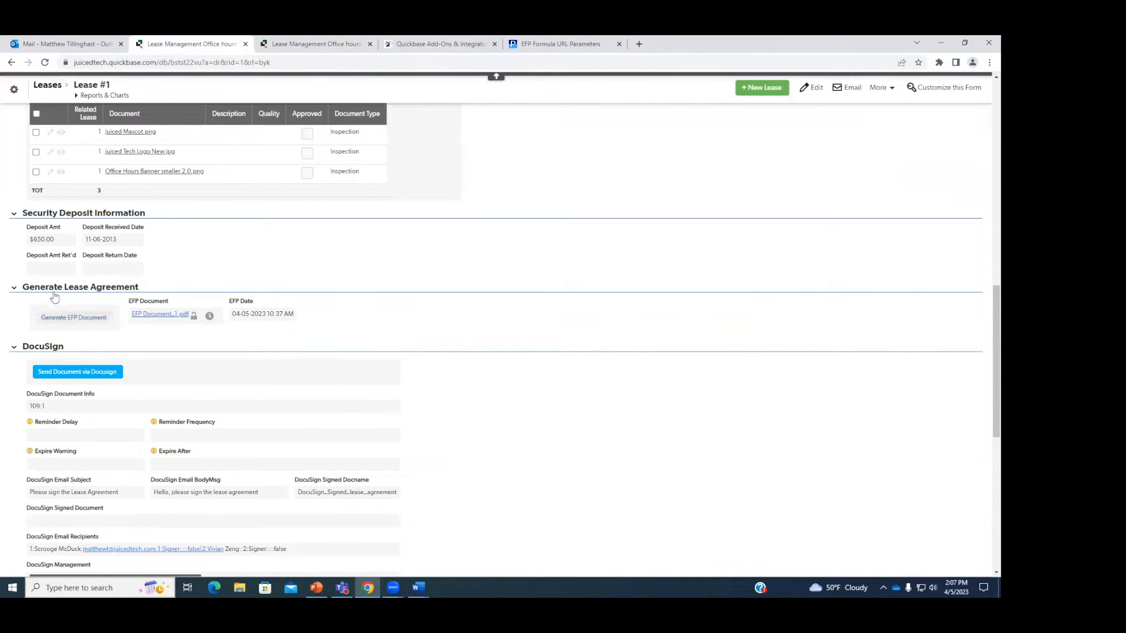
# Step: Enlarge the page and open the field properties of the Generate EFP Document field
pyautogui.rightClick(116, 326)
pyautogui.click(171, 286)
pyautogui.hotkey('ctrl', '+')
pyautogui.hotkey('ctrl', '+')
pyautogui.hotkey('ctrl', '+')
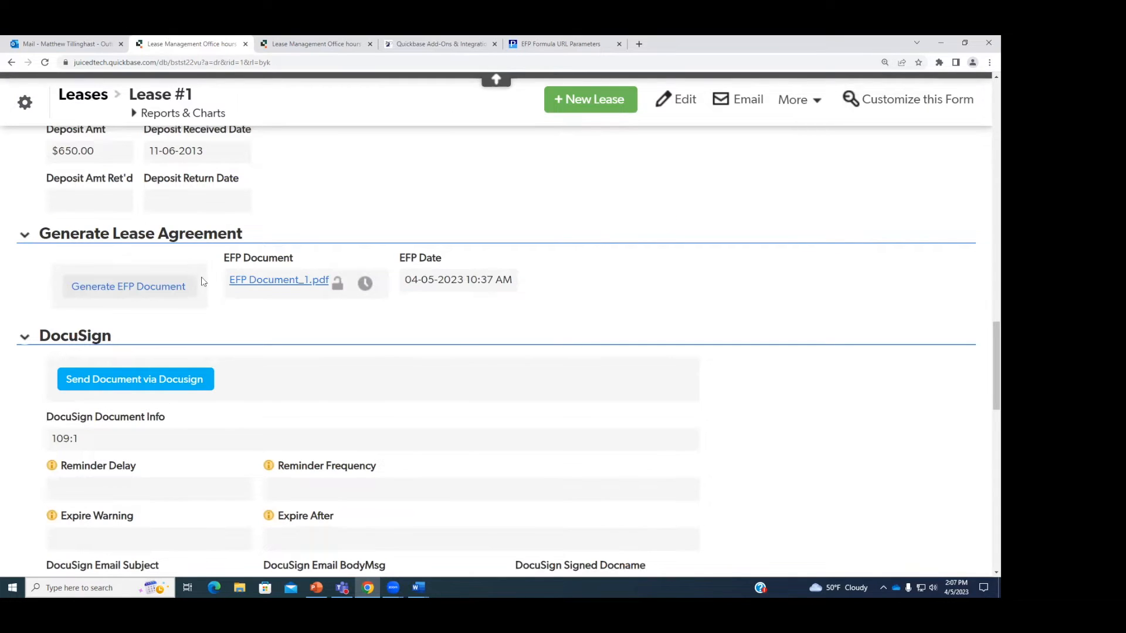
pyautogui.rightClick(205, 290)
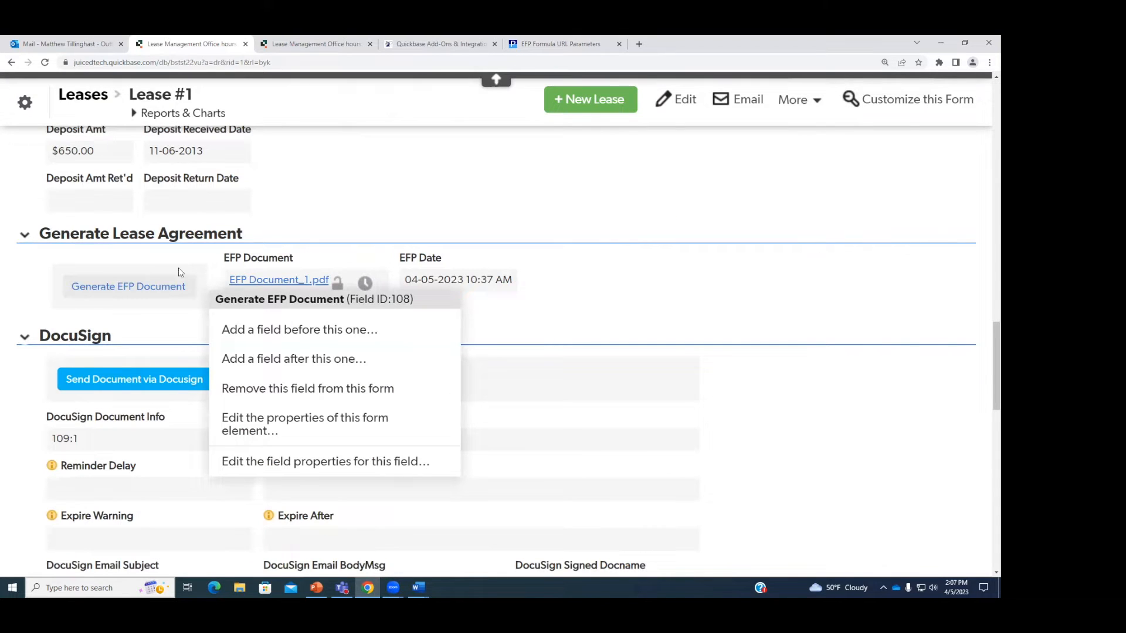
pyautogui.rightClick(268, 257)
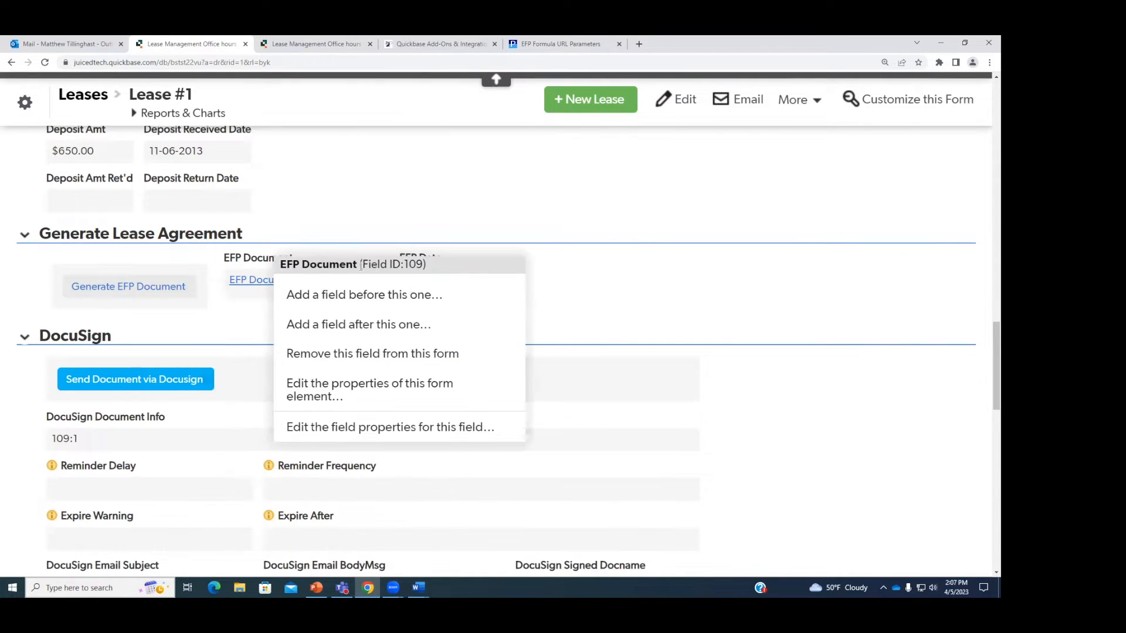
pyautogui.rightClick(204, 279)
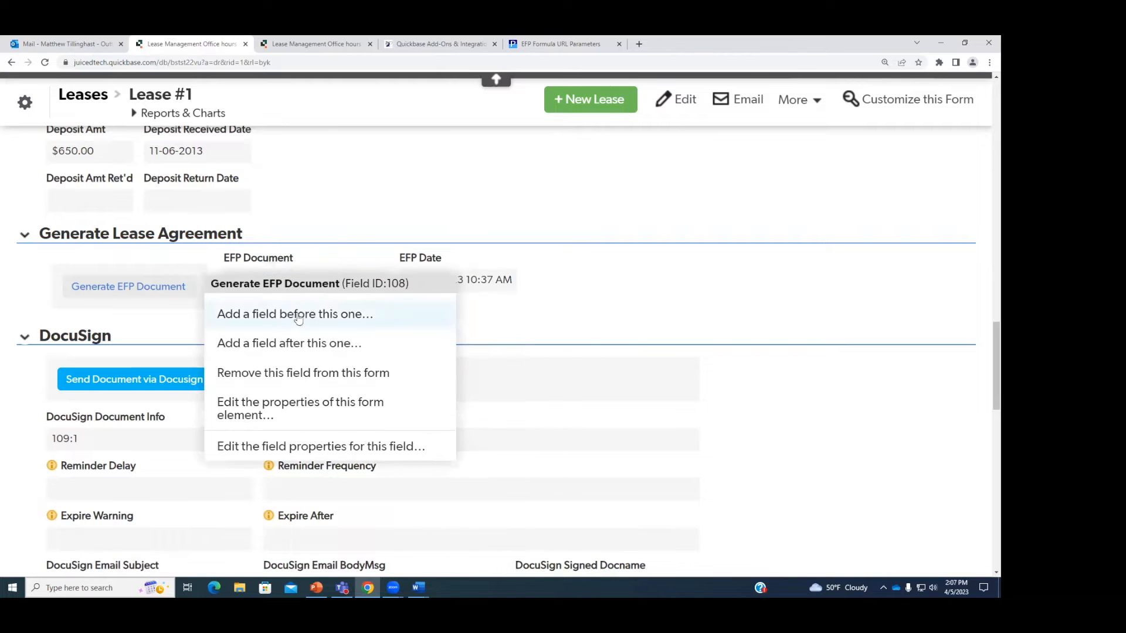
pyautogui.click(322, 447)
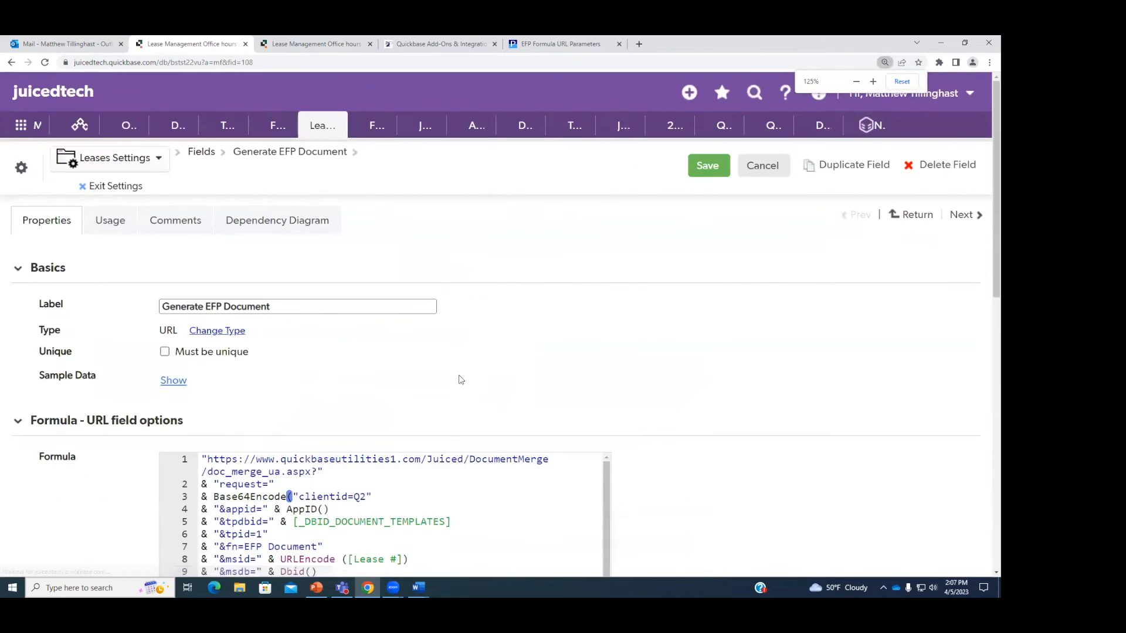
# Step: Enlarge the formula box of the Generate EFP Document field to read the complete URL formula
pyautogui.hotkey('ctrl', '-')
pyautogui.hotkey('ctrl', '-')
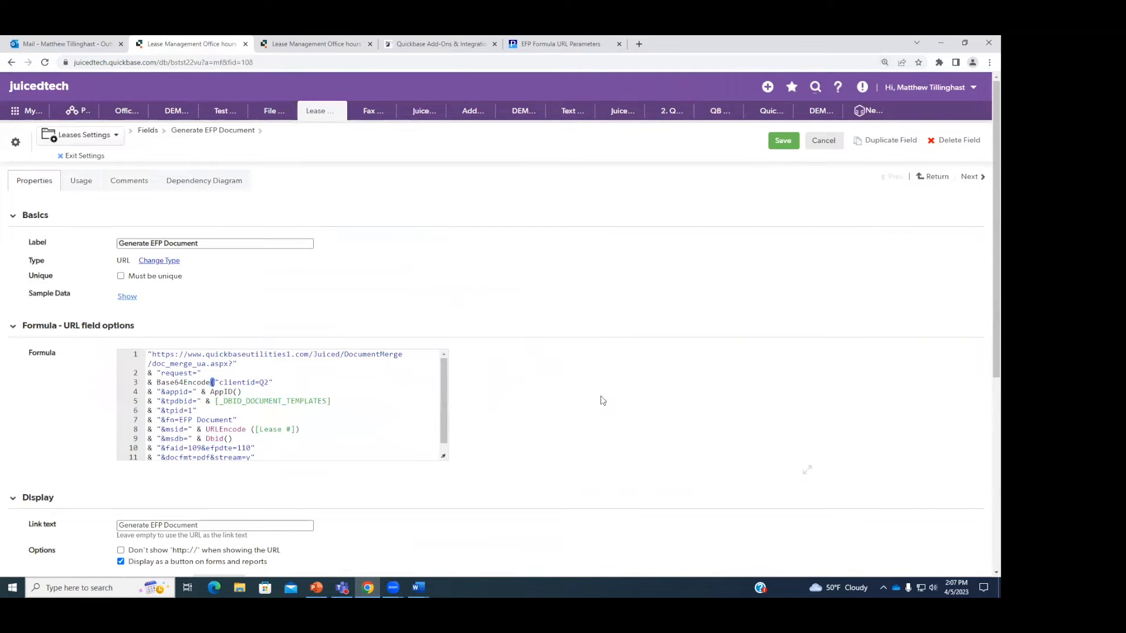
pyautogui.moveTo(444, 457); pyautogui.dragTo(603, 459)
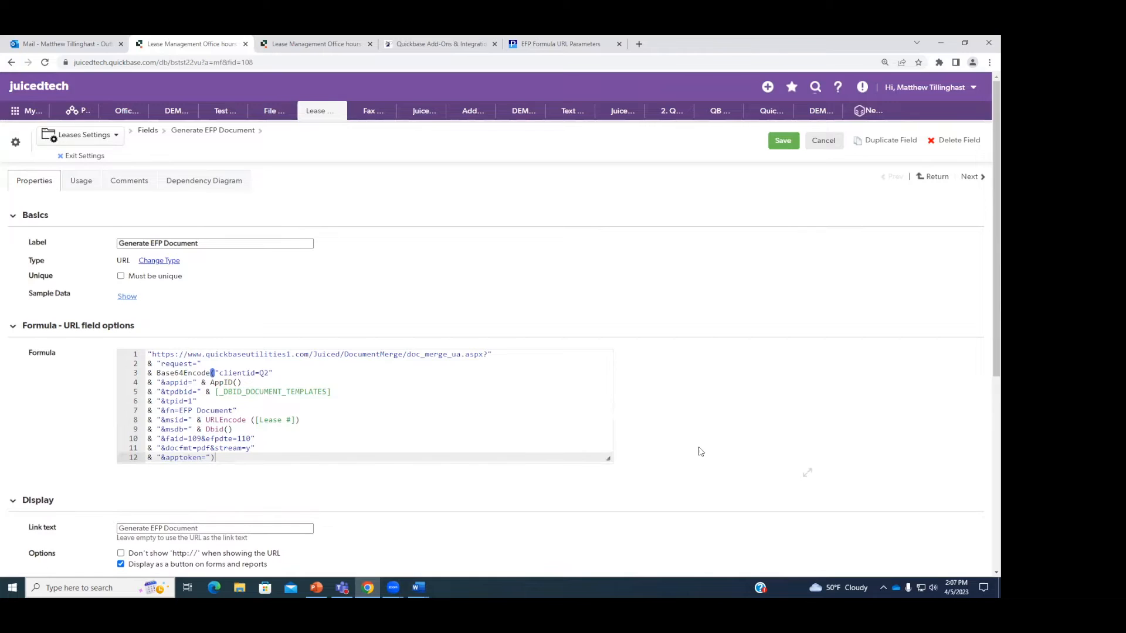
pyautogui.scroll(-1, 692, 440)
pyautogui.hotkey('ctrl', '+')
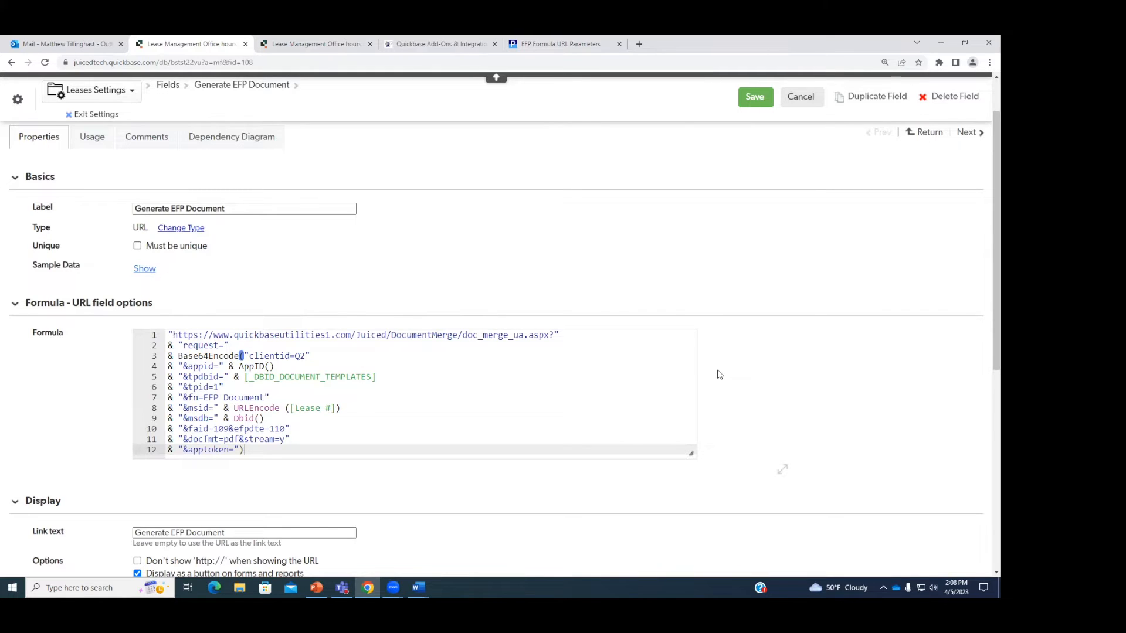
# Step: Compare the Lease Agreement template's Record ID# in Document Templates with the &tpid=1 line of the URL formula
pyautogui.click(338, 44)
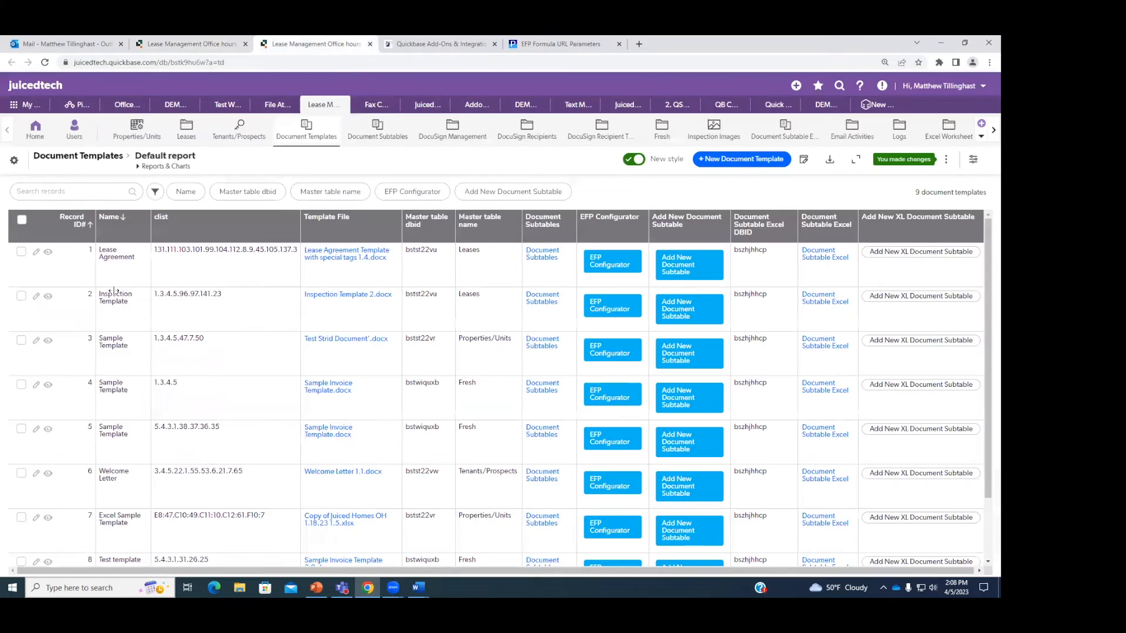
pyautogui.hotkey('ctrl', '+')
pyautogui.hotkey('ctrl', '+')
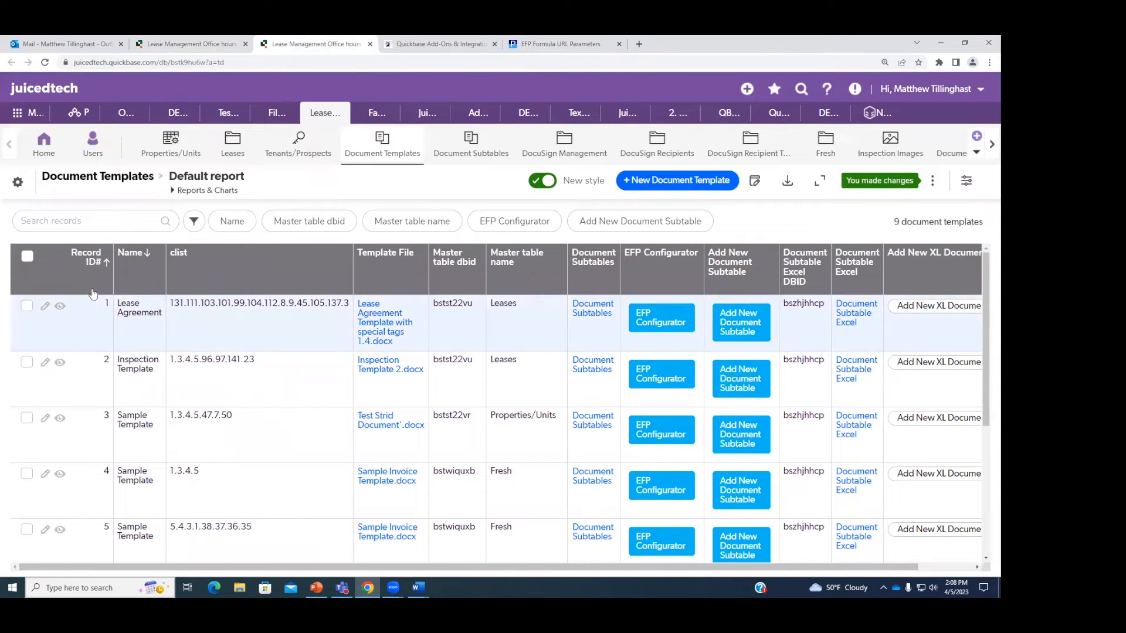
pyautogui.click(216, 43)
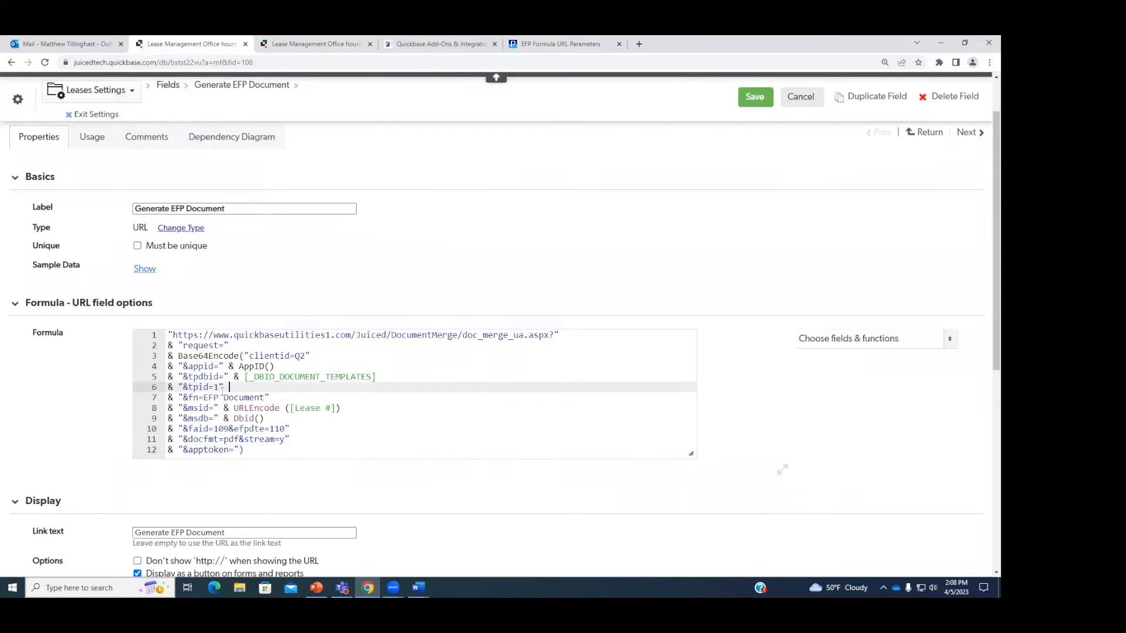
pyautogui.moveTo(225, 387); pyautogui.dragTo(172, 388)
pyautogui.click(203, 388)
# Step: Add a document template record named "Template test" in Document Templates and save it
pyautogui.click(293, 43)
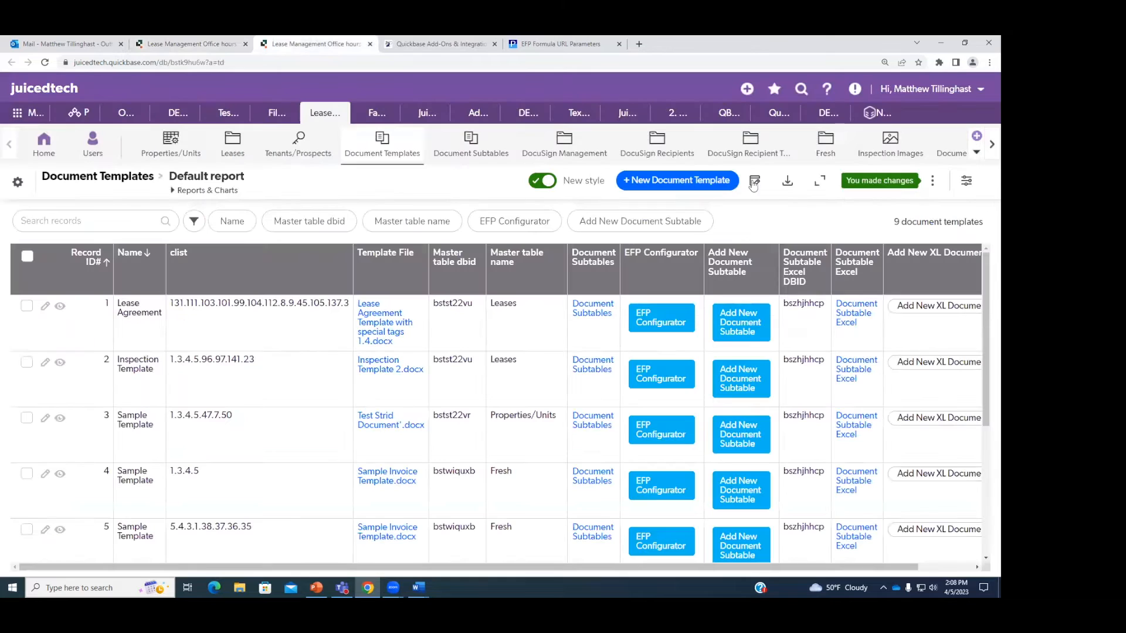
pyautogui.click(689, 183)
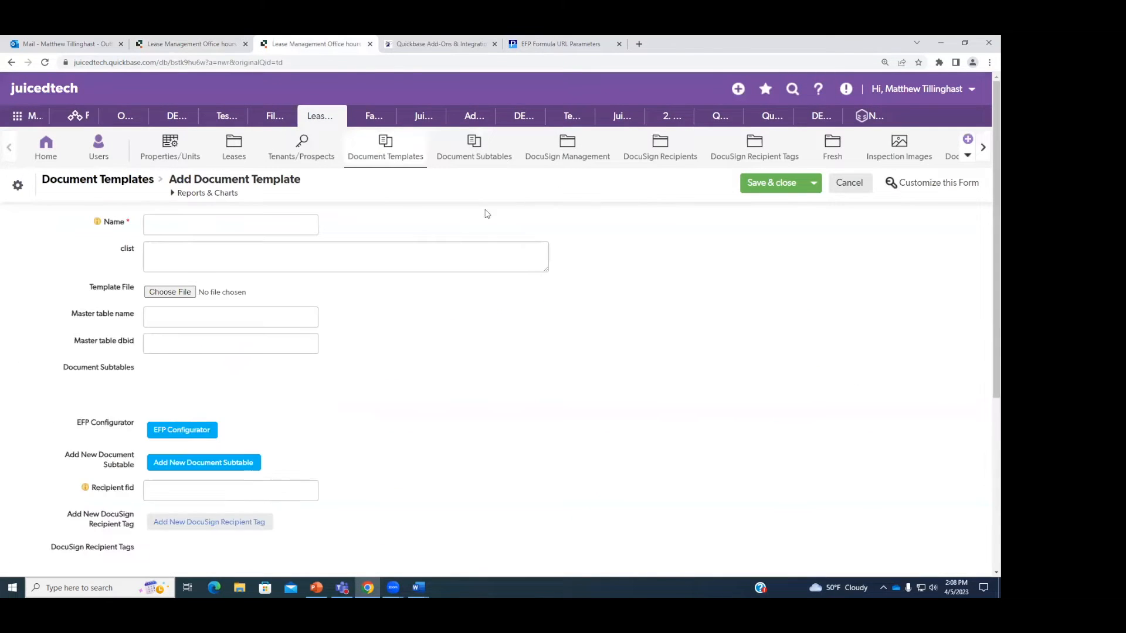
pyautogui.click(267, 223)
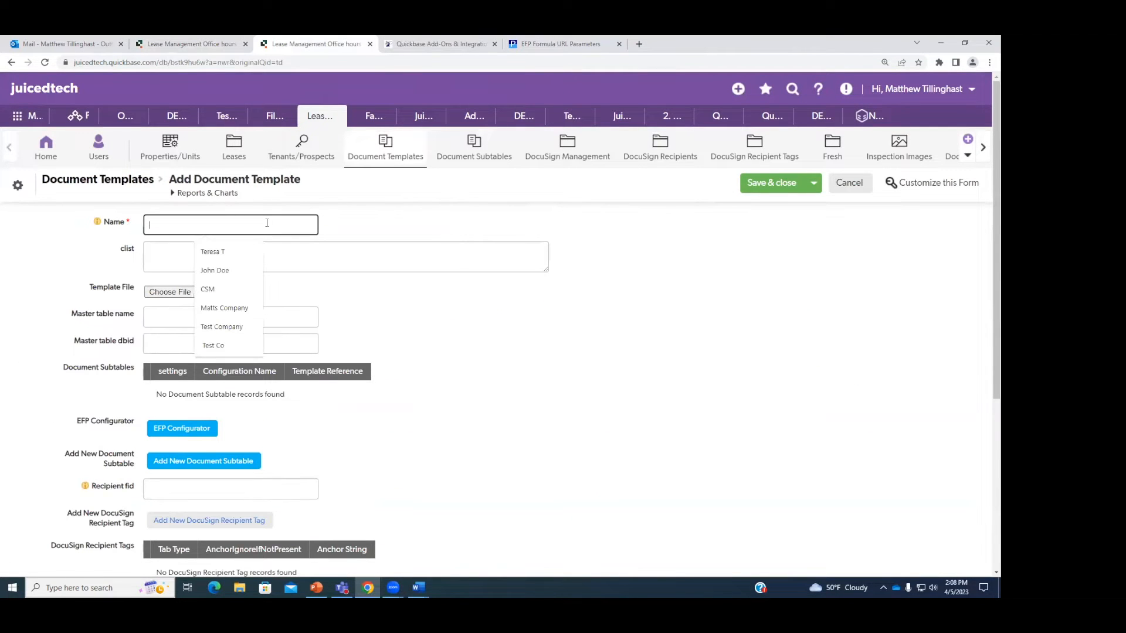
pyautogui.write('Template test')
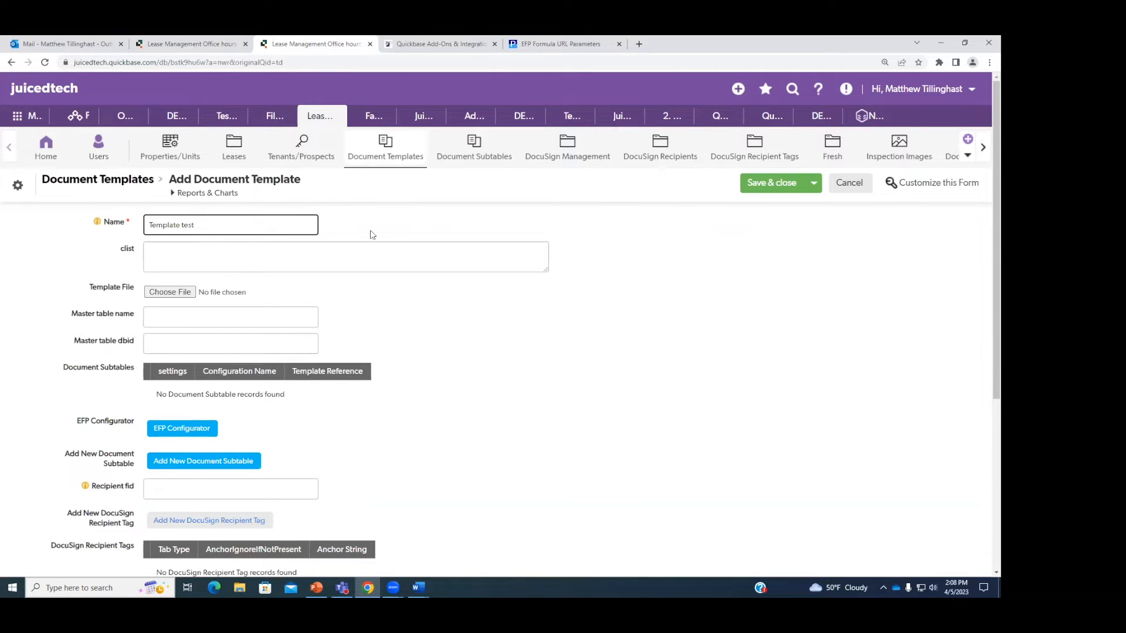
pyautogui.click(768, 183)
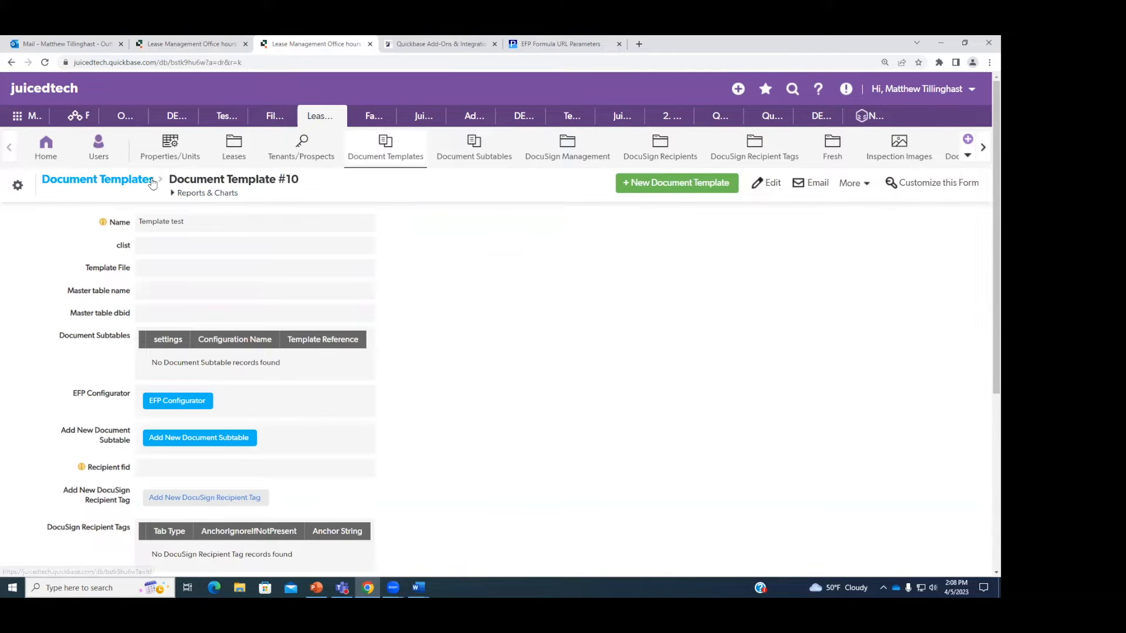
# Step: Highlight the record number in the title of the new Template test record and review its fields
pyautogui.moveTo(300, 182); pyautogui.dragTo(279, 183)
pyautogui.click(389, 230)
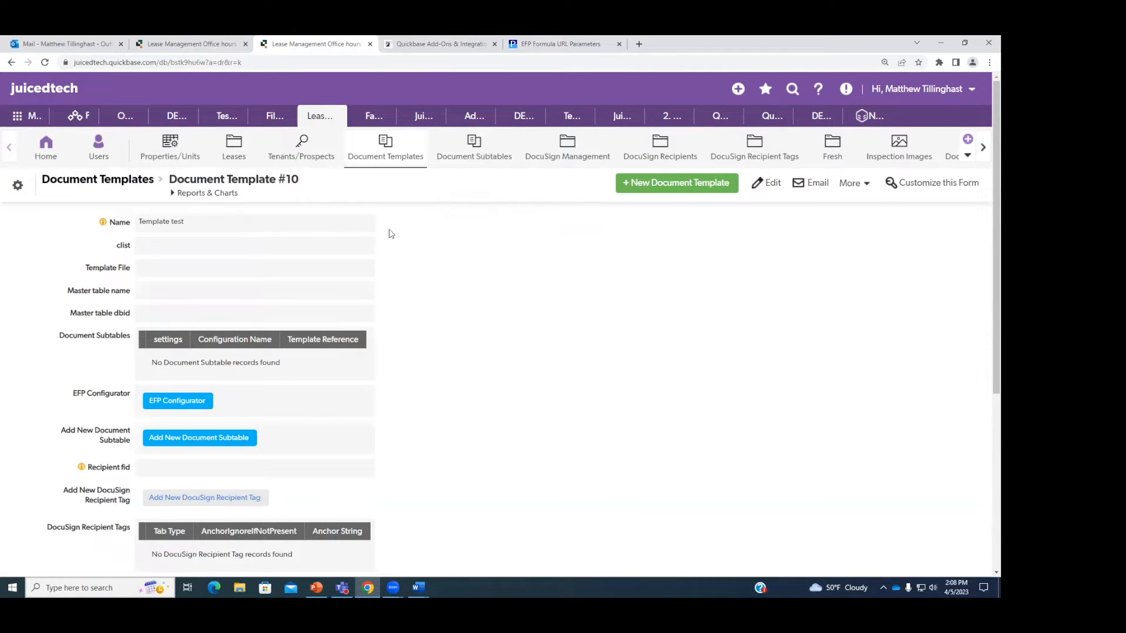
pyautogui.hotkey('ctrl', '-')
pyautogui.hotkey('ctrl', '-')
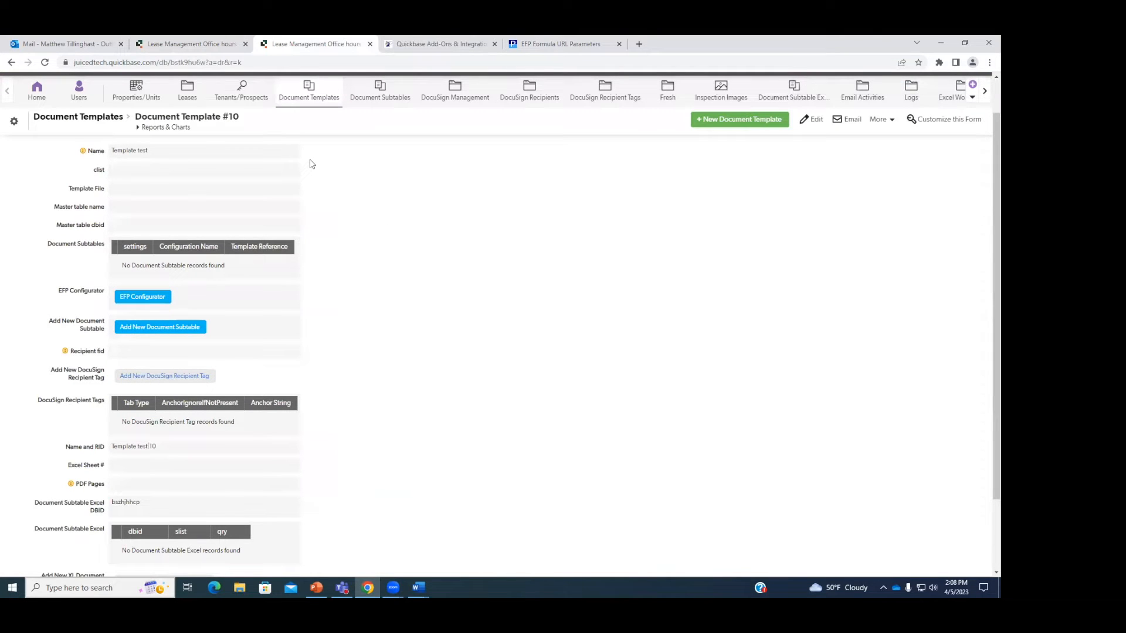
# Step: Change the template ID in the Generate EFP Document formula to &tpid=10 and go back to the Template test record
pyautogui.click(226, 44)
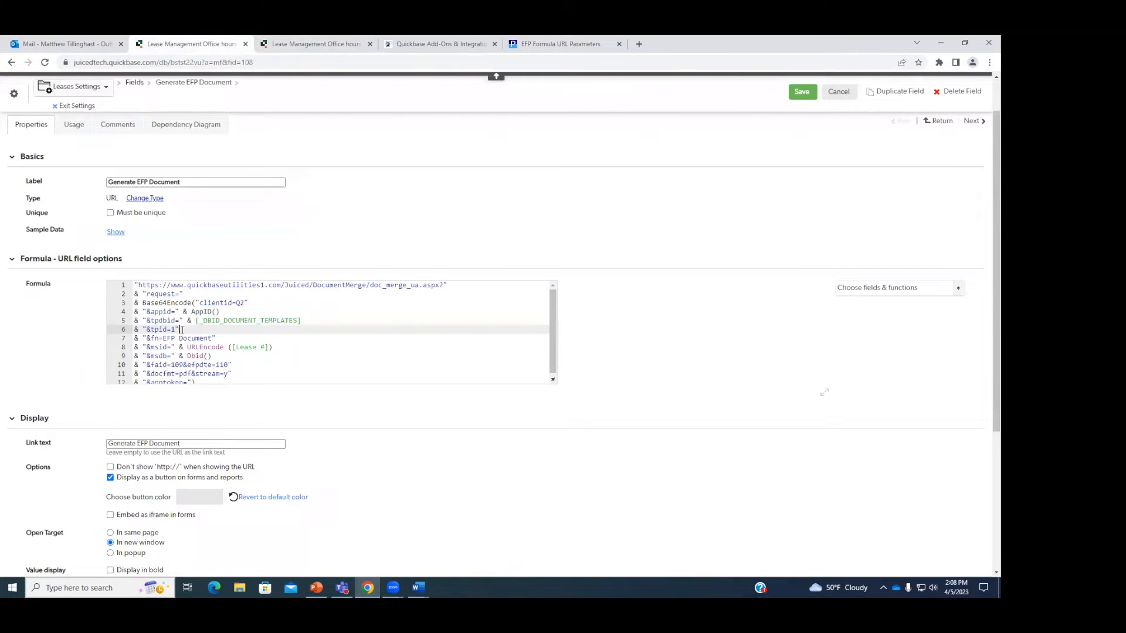
pyautogui.hotkey('ctrl', '+')
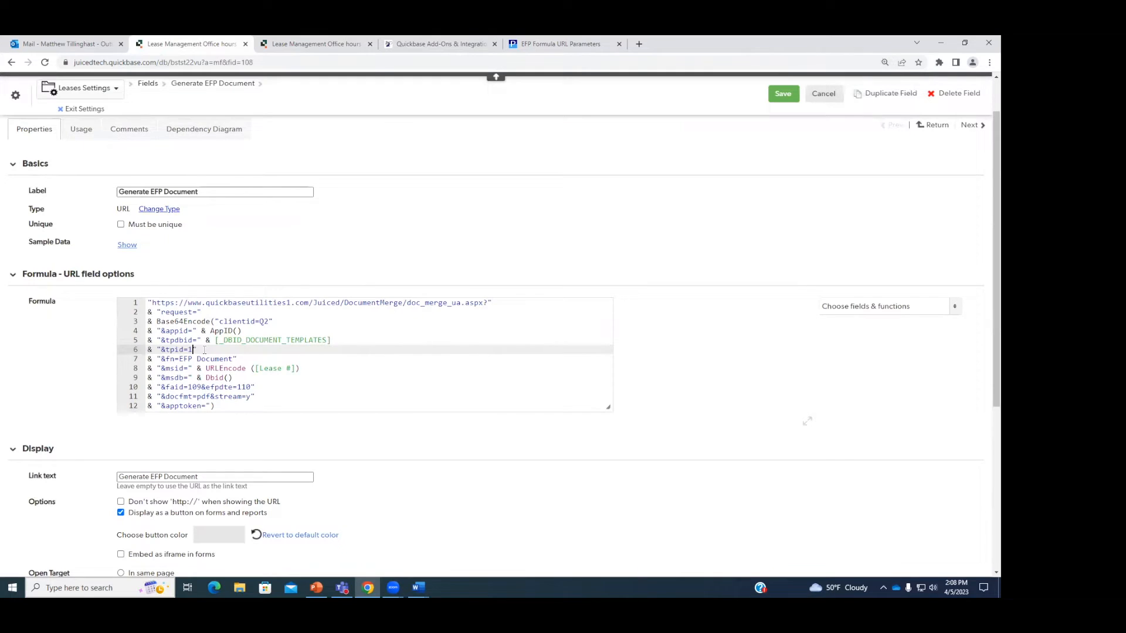
pyautogui.click(249, 361)
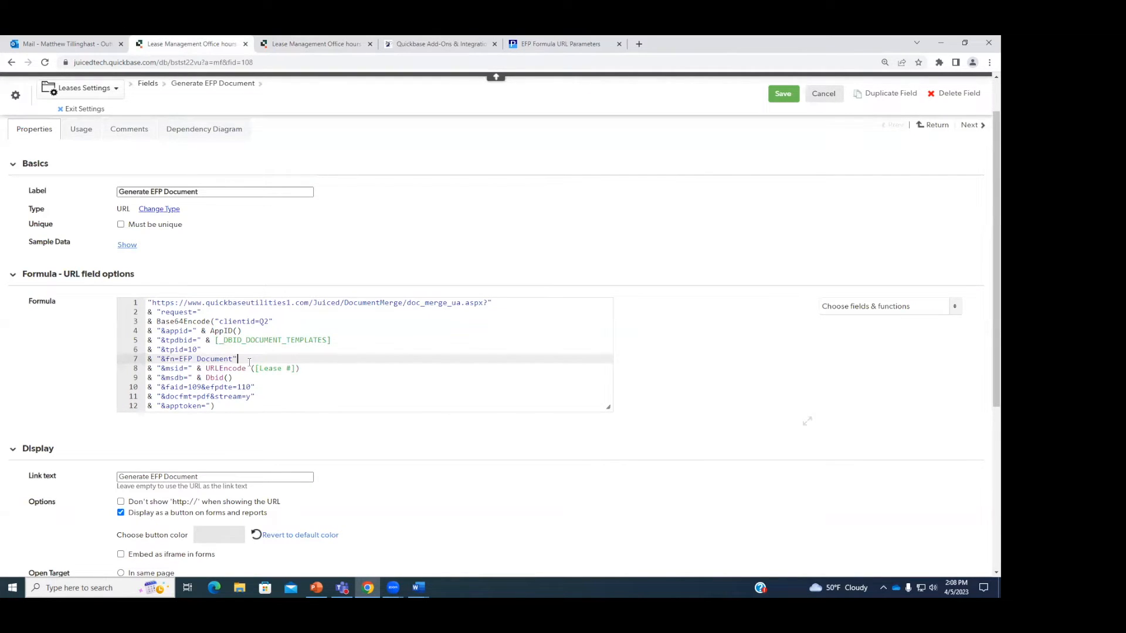
pyautogui.click(316, 44)
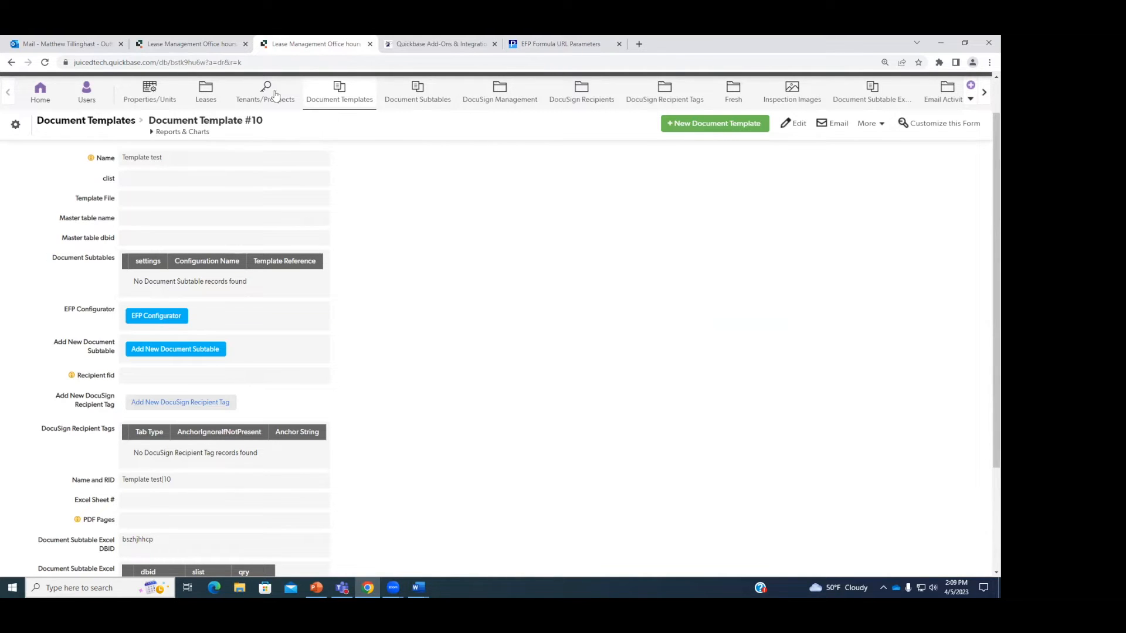
# Step: Return to the Generate EFP Document formula and examine its &tpid and &fn lines
pyautogui.click(234, 44)
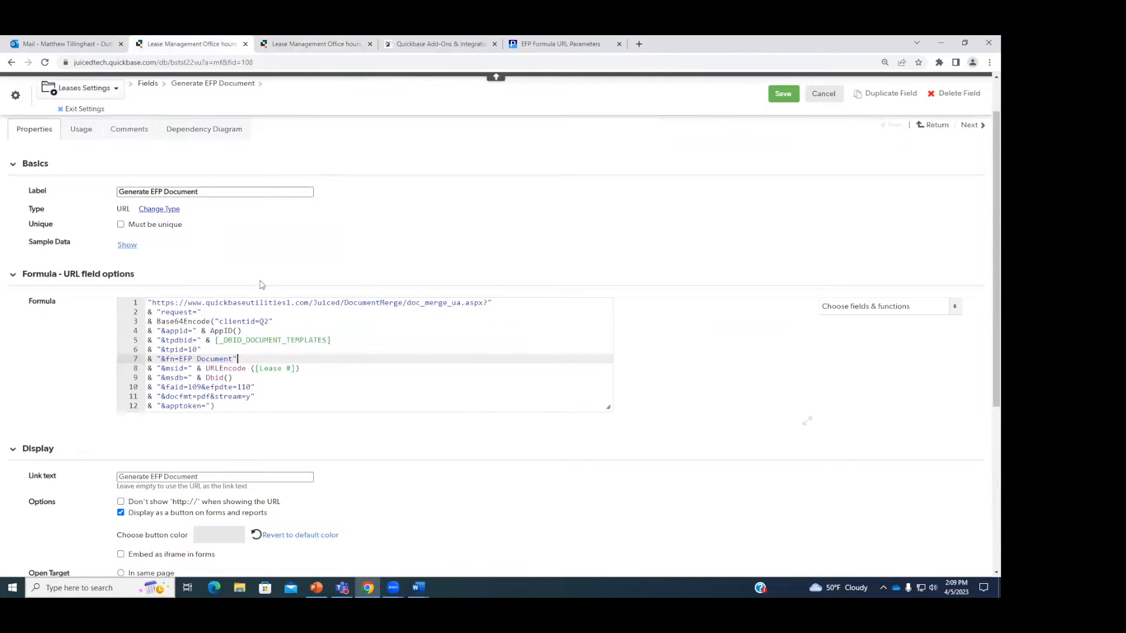
pyautogui.click(242, 349)
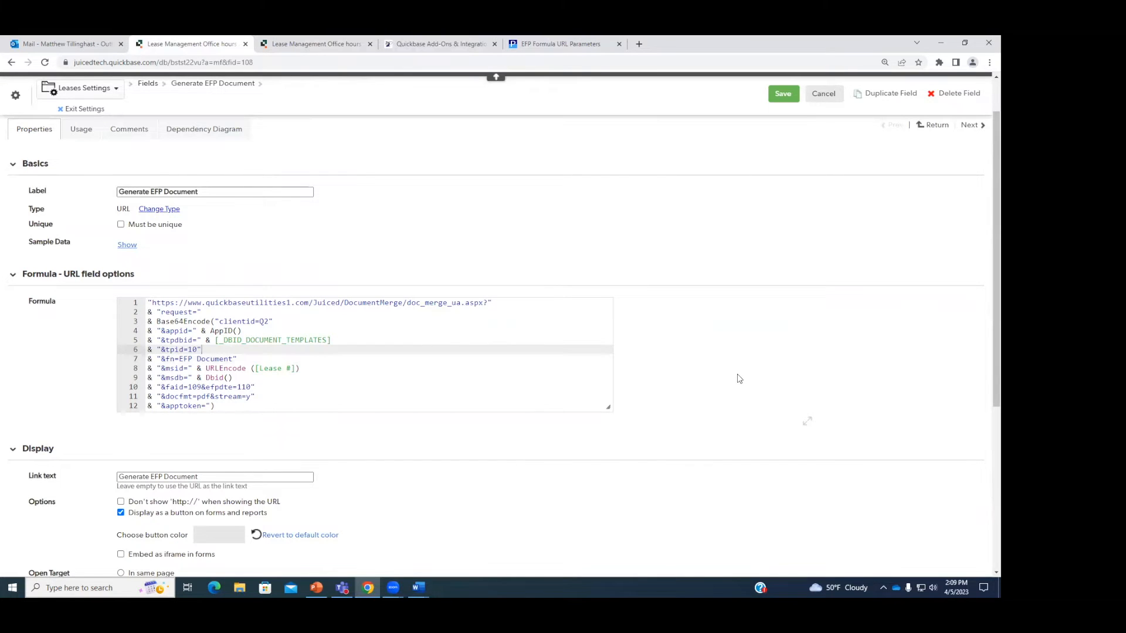
pyautogui.click(232, 359)
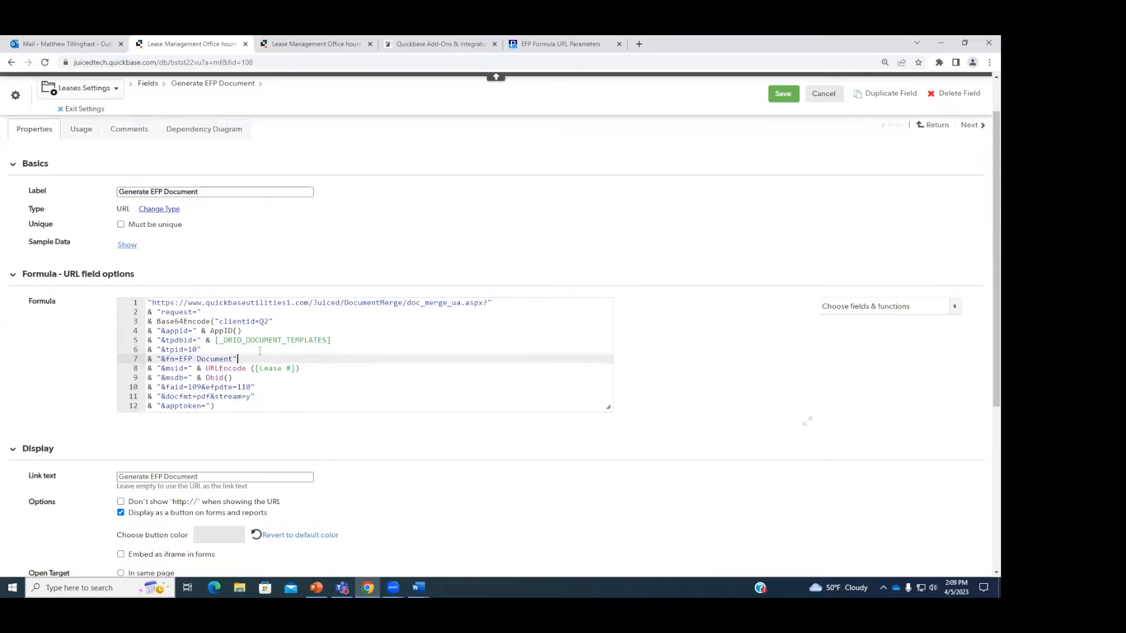
pyautogui.click(183, 351)
pyautogui.click(179, 359)
pyautogui.hotkey('ctrl', '+')
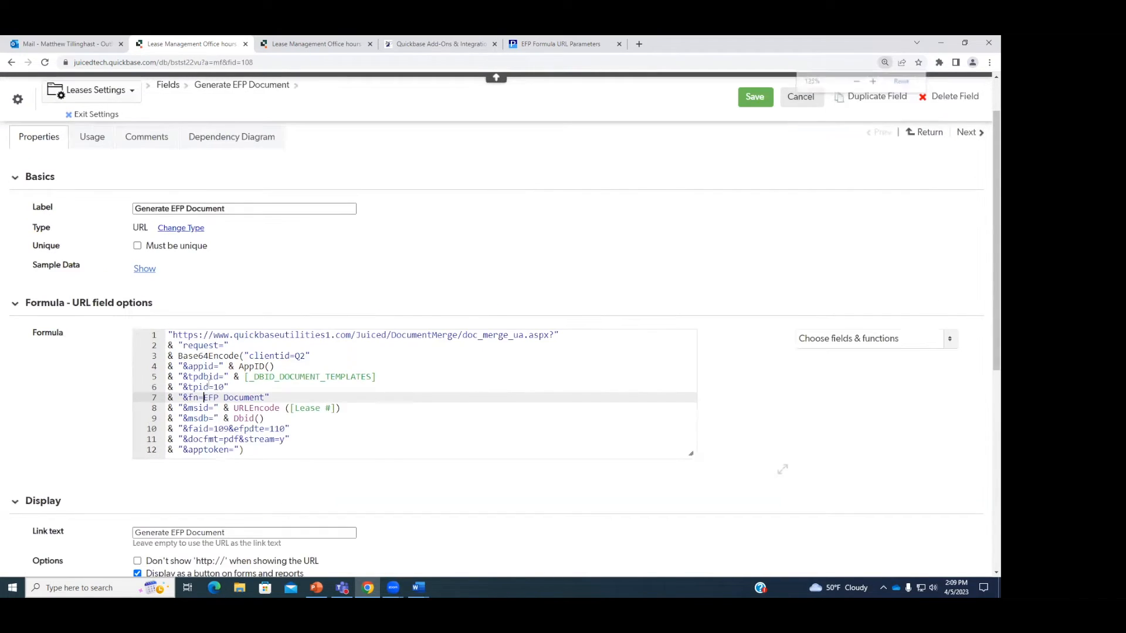
# Step: Change the file name parameter in the URL formula to &fn=Lease Document and save the field
pyautogui.click(190, 398)
pyautogui.write('f')
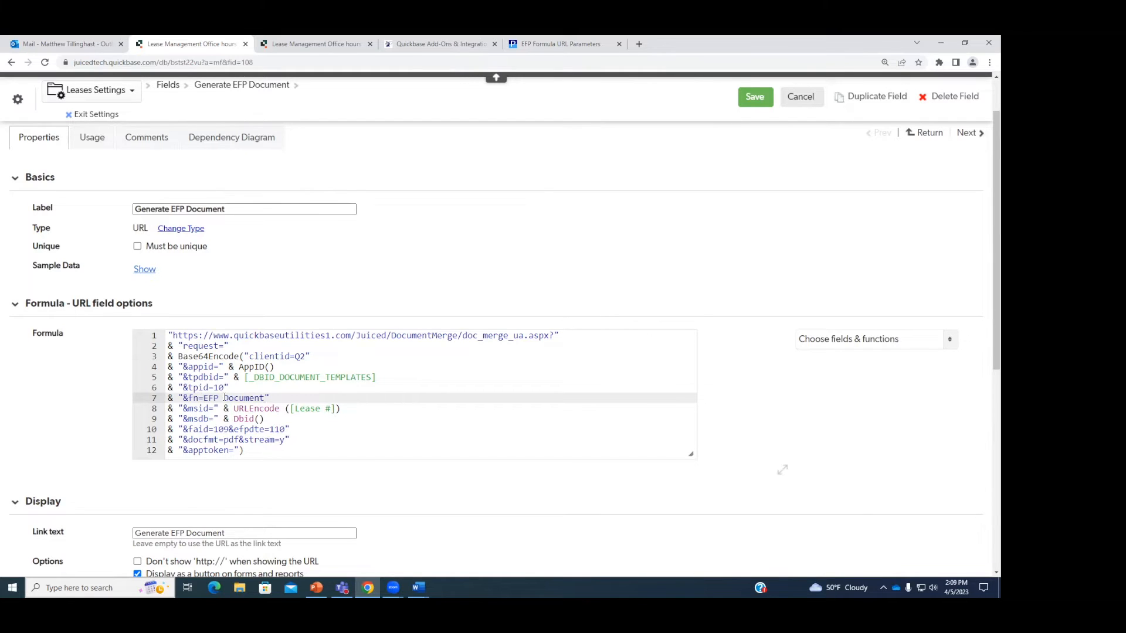
pyautogui.hotkey('ctrl', 'Left')
pyautogui.press('BackSpace')
pyautogui.press('BackSpace')
pyautogui.press('BackSpace')
pyautogui.press('BackSpace')
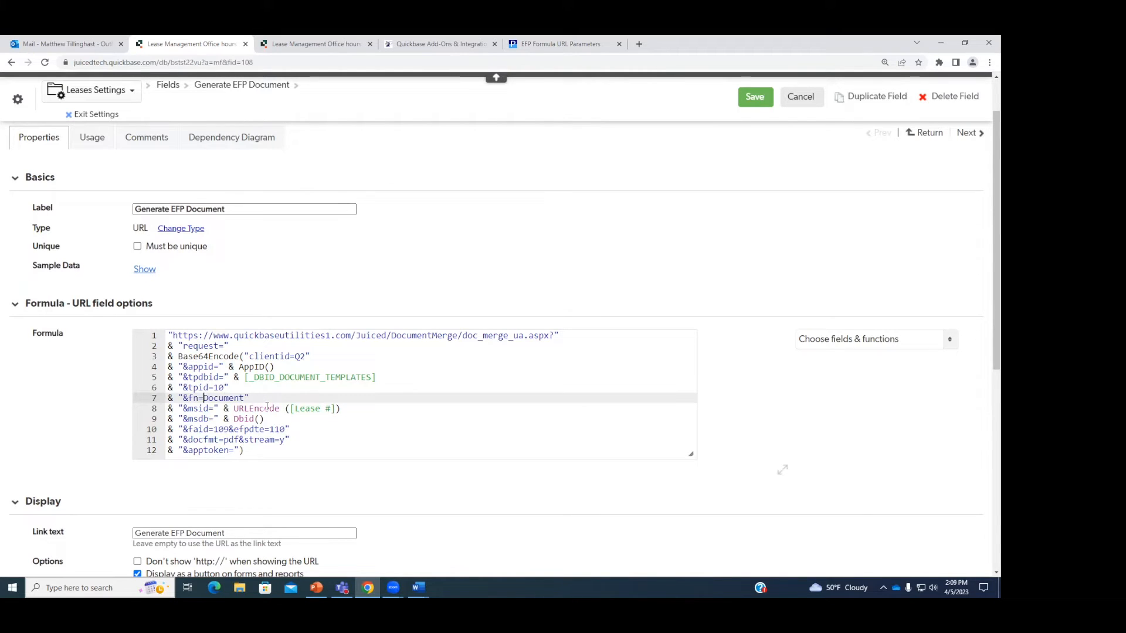
pyautogui.write('Lease')
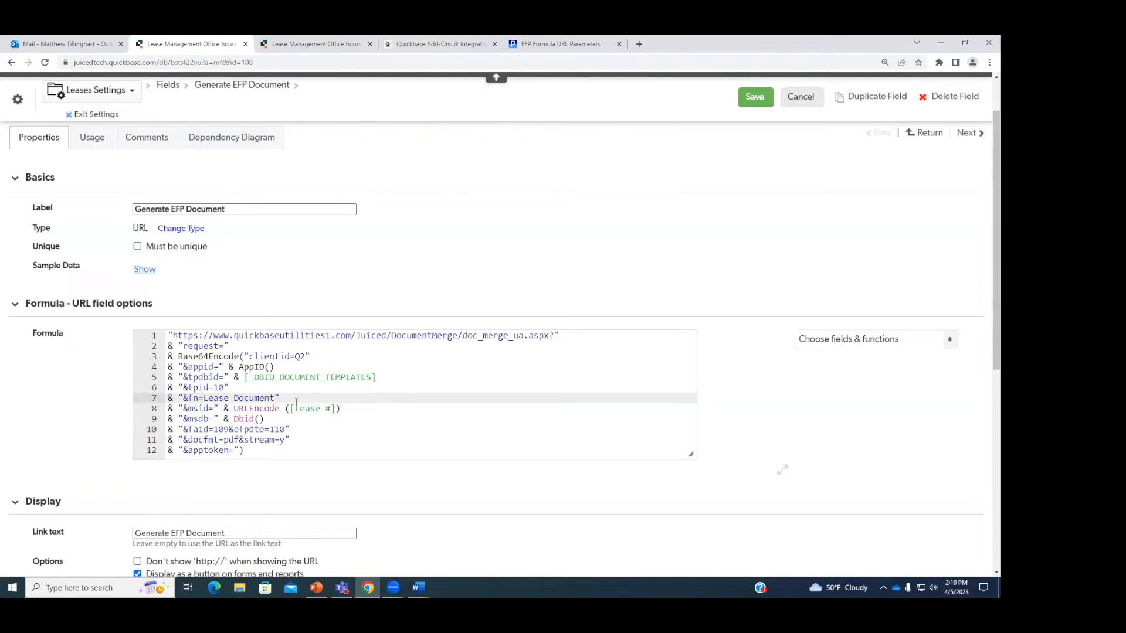
pyautogui.click(754, 98)
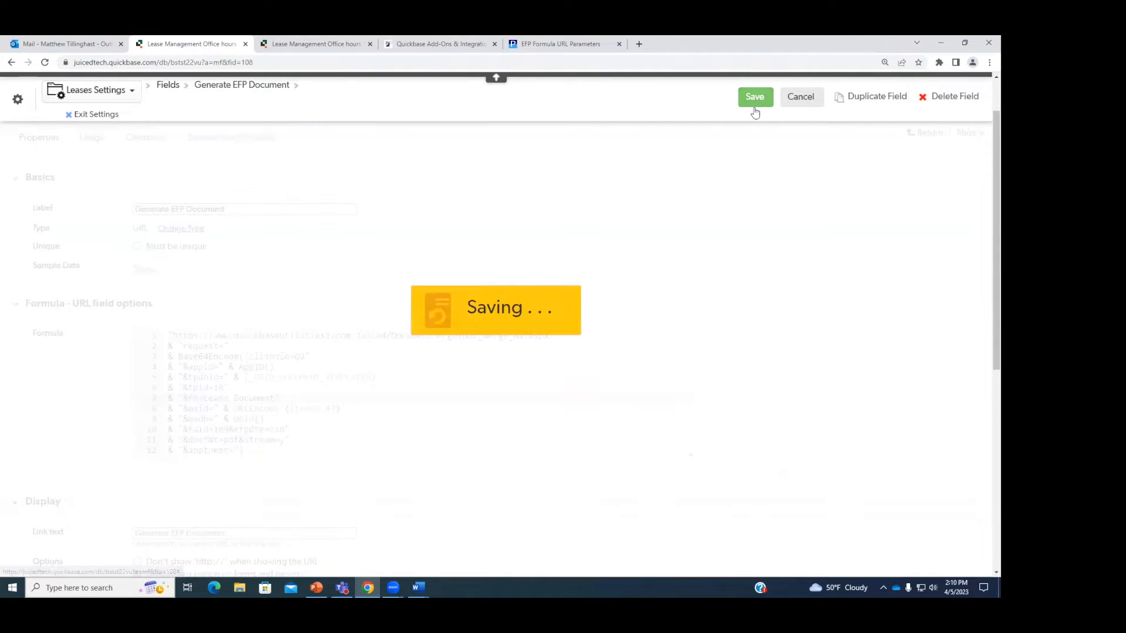
# Step: Open the field properties of the Generate EFP Document button from the Generate Lease Agreement section of Lease #1
pyautogui.scroll(-7, 586, 334)
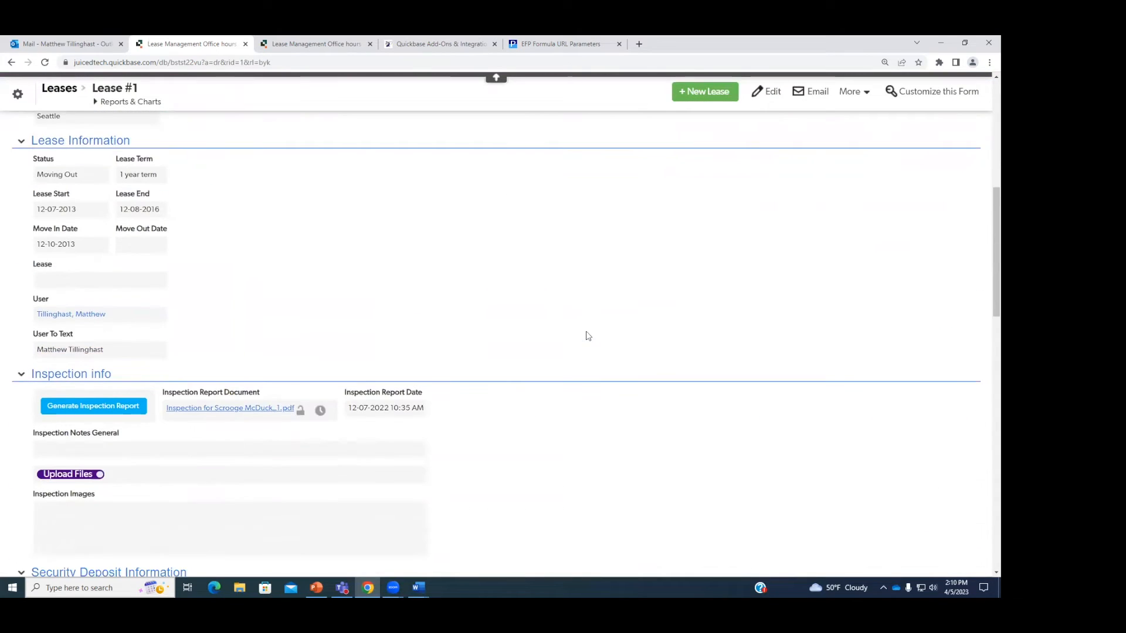
pyautogui.scroll(-8, 466, 345)
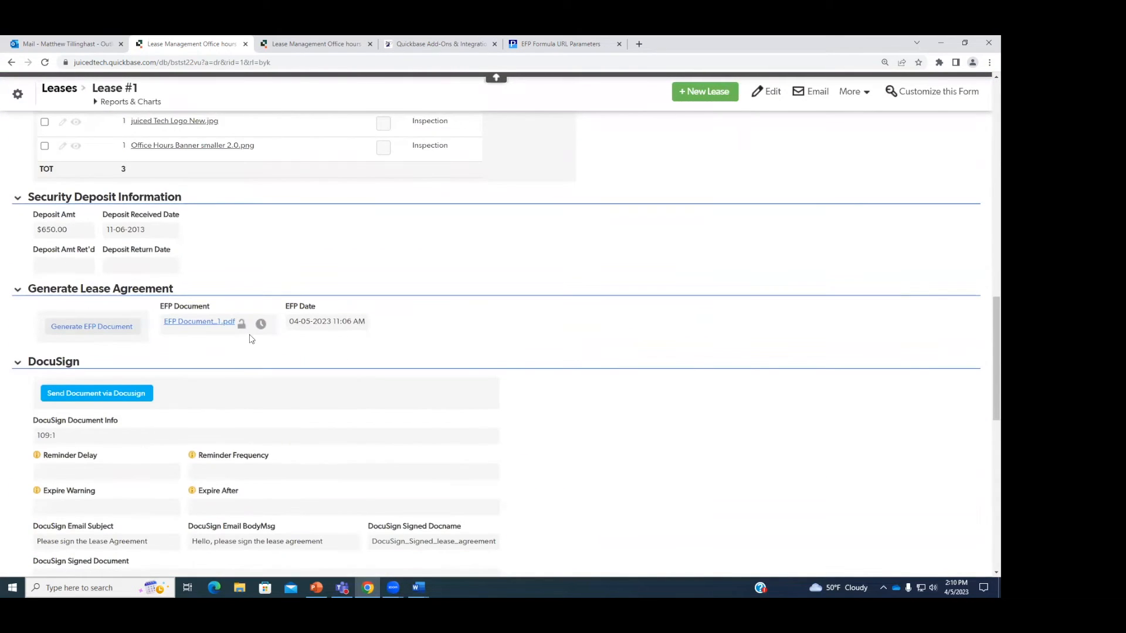
pyautogui.rightClick(146, 339)
pyautogui.click(113, 357)
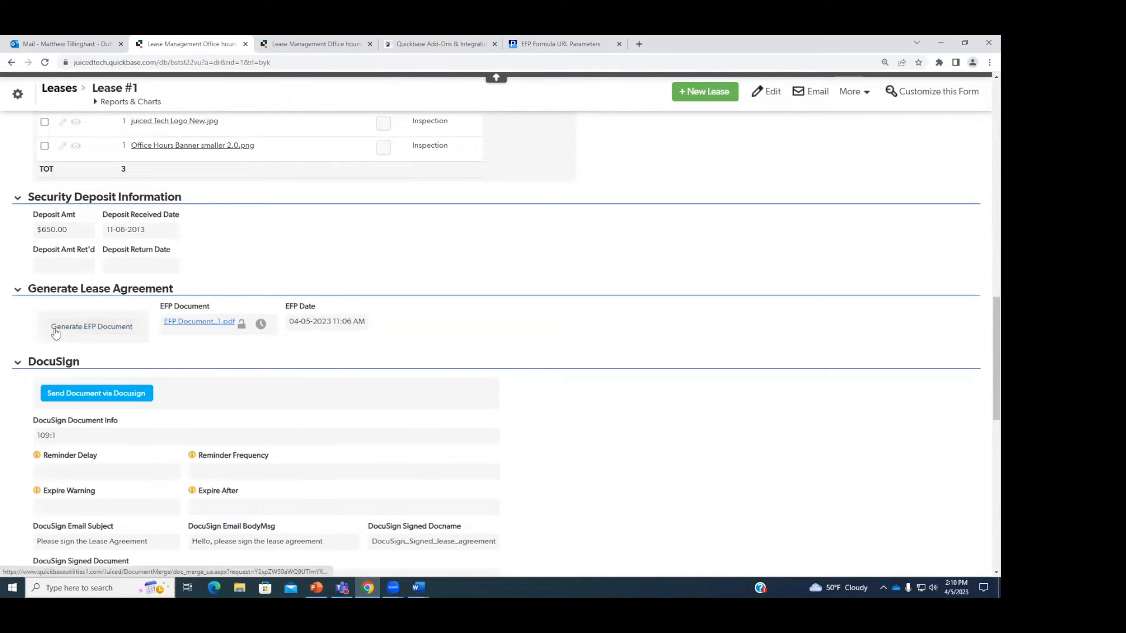
pyautogui.click(56, 333)
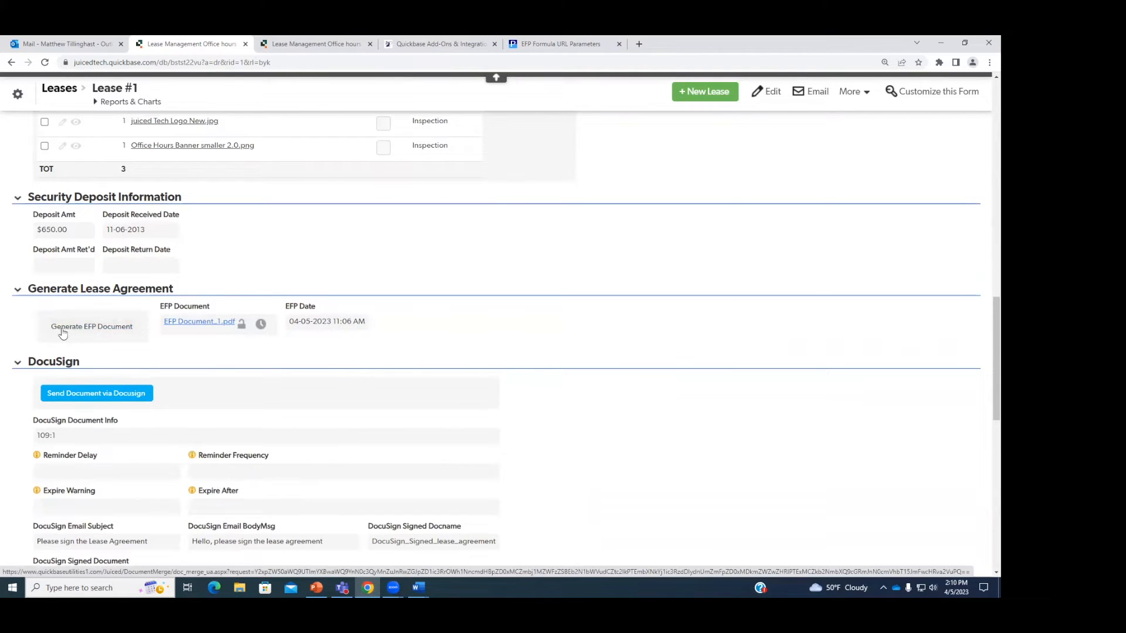
pyautogui.rightClick(144, 339)
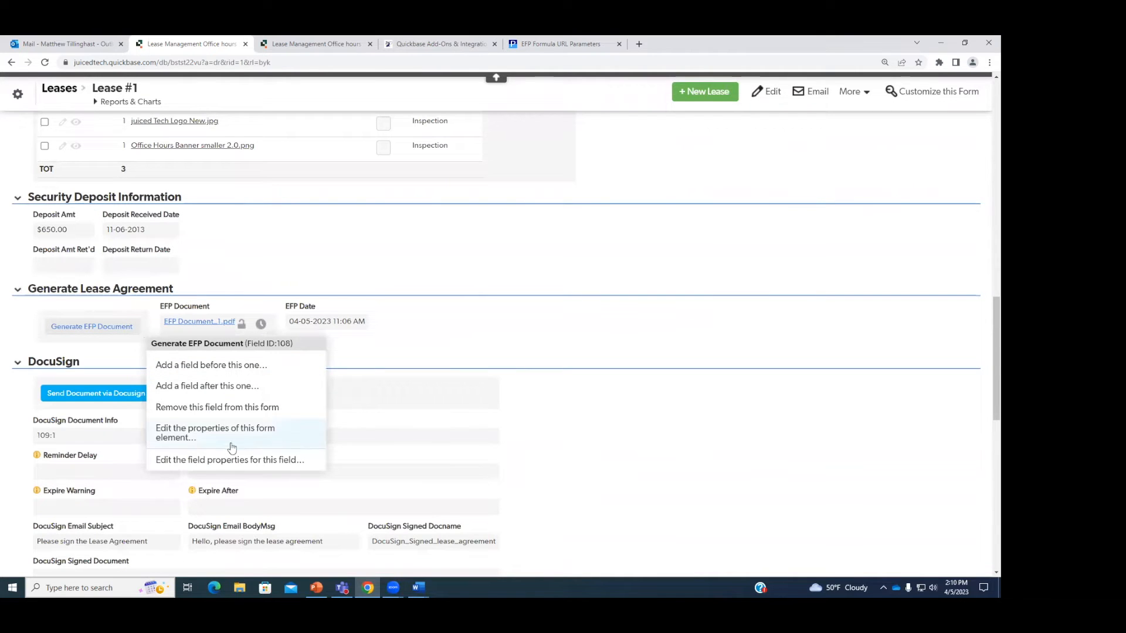
pyautogui.click(252, 462)
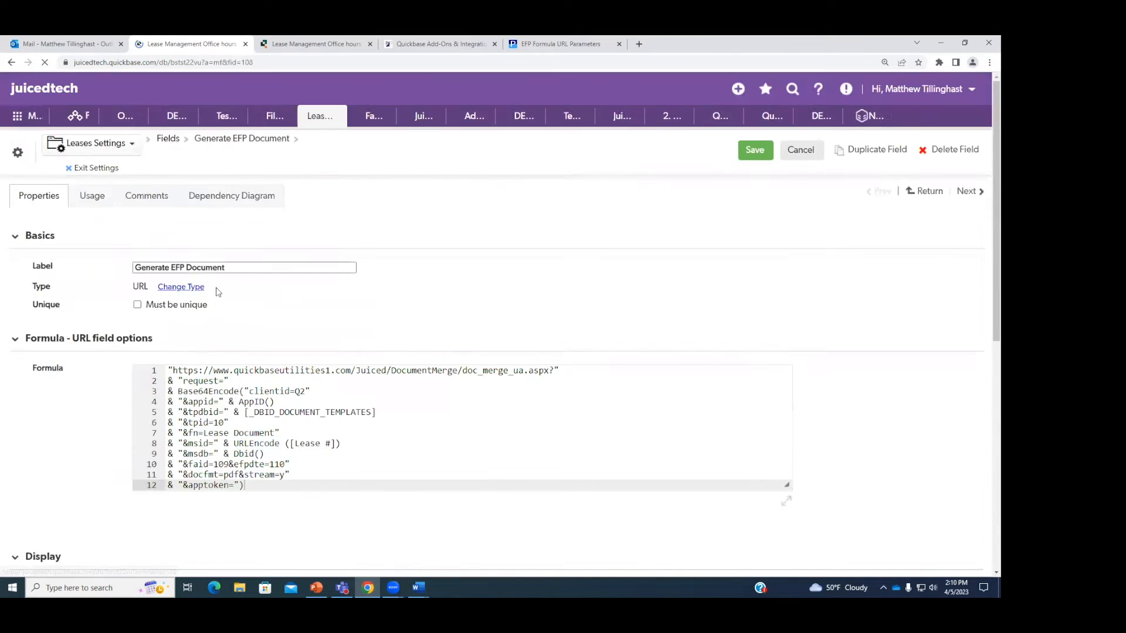
# Step: Set the link text of the Generate EFP Document field to "Generate Lease Agreement"
pyautogui.moveTo(230, 269); pyautogui.dragTo(134, 267)
pyautogui.click(247, 308)
pyautogui.scroll(-2, 253, 328)
pyautogui.scroll(-5, 255, 333)
pyautogui.scroll(2, 255, 332)
pyautogui.moveTo(227, 300); pyautogui.dragTo(125, 295)
pyautogui.moveTo(225, 300); pyautogui.dragTo(173, 297)
pyautogui.write('Lease ')
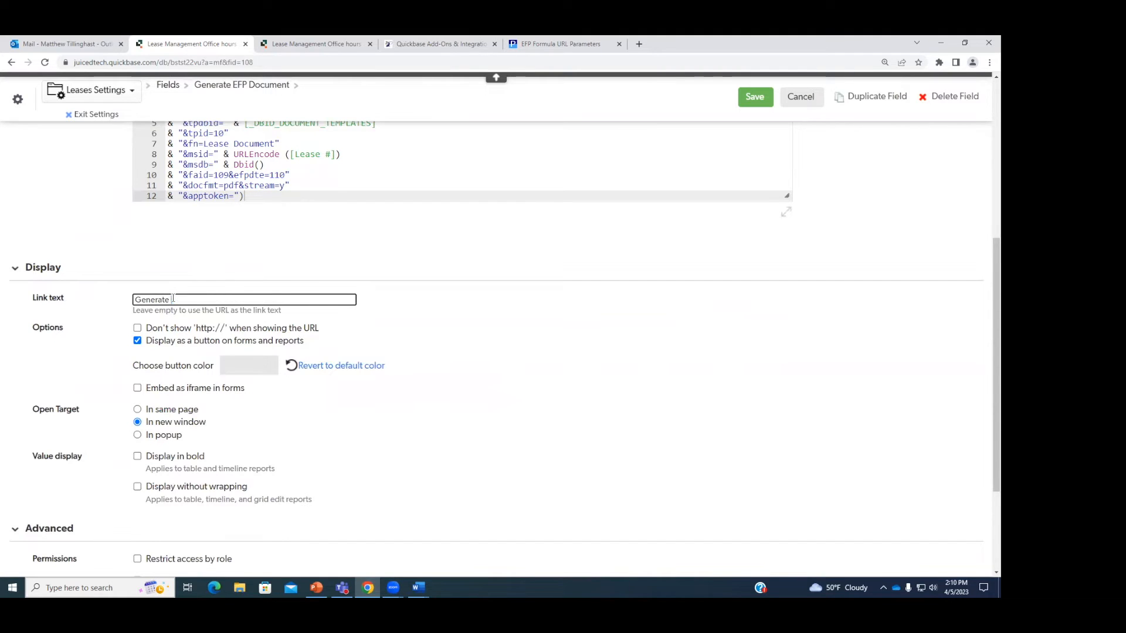
pyautogui.write('Agreement')
# Step: Set the button color to pure blue and save the field
pyautogui.click(251, 368)
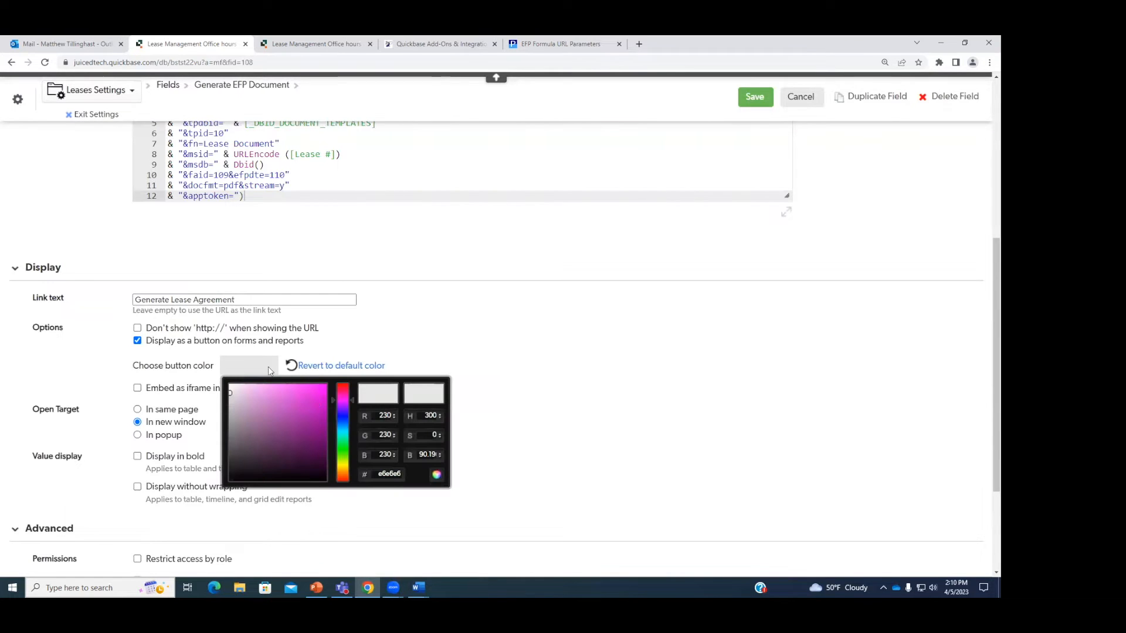
pyautogui.moveTo(349, 405); pyautogui.dragTo(348, 417)
pyautogui.moveTo(230, 394); pyautogui.dragTo(336, 385)
pyautogui.click(695, 268)
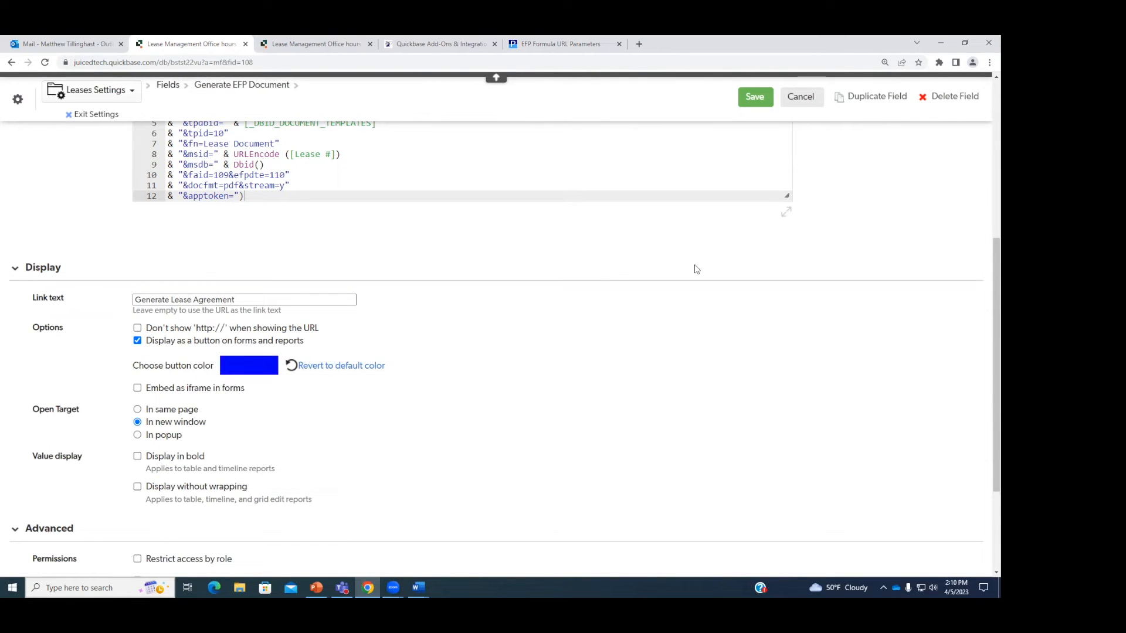
pyautogui.click(746, 100)
# Step: Check the restyled Generate Lease Agreement button on the Lease #1 form
pyautogui.scroll(-7, 535, 339)
pyautogui.scroll(-6, 536, 338)
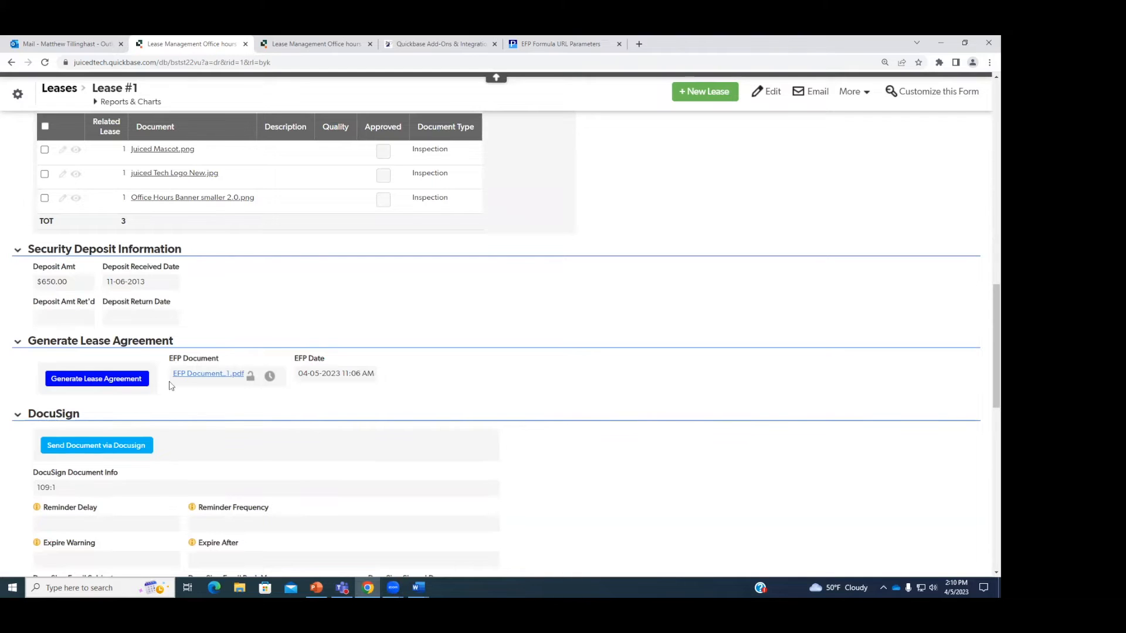
pyautogui.rightClick(148, 394)
pyautogui.click(136, 392)
pyautogui.rightClick(156, 394)
pyautogui.click(383, 431)
# Step: Open the Lease Agreement record in Document Templates and highlight its clist value
pyautogui.hotkey('ctrl', 'Tab')
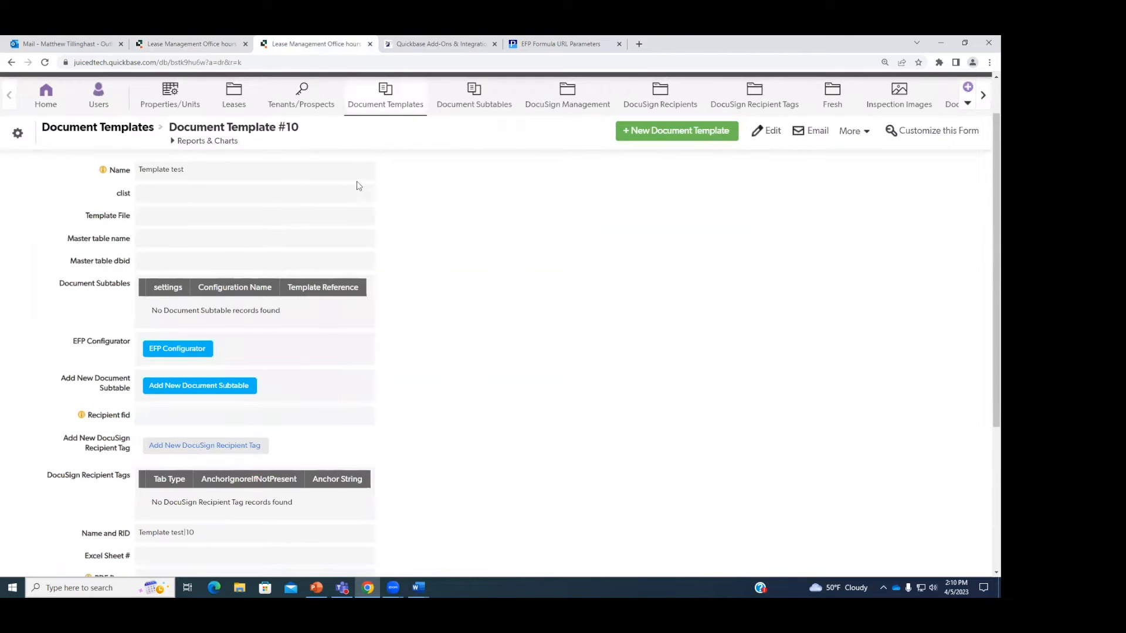
pyautogui.click(382, 94)
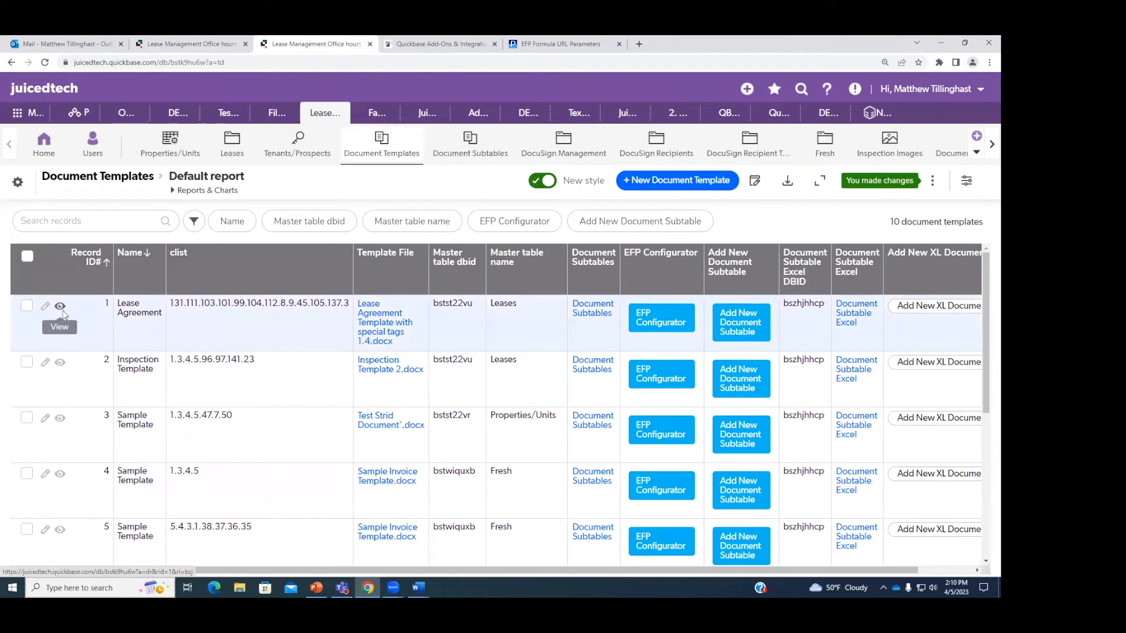
pyautogui.click(61, 308)
pyautogui.hotkey('ctrl', '-')
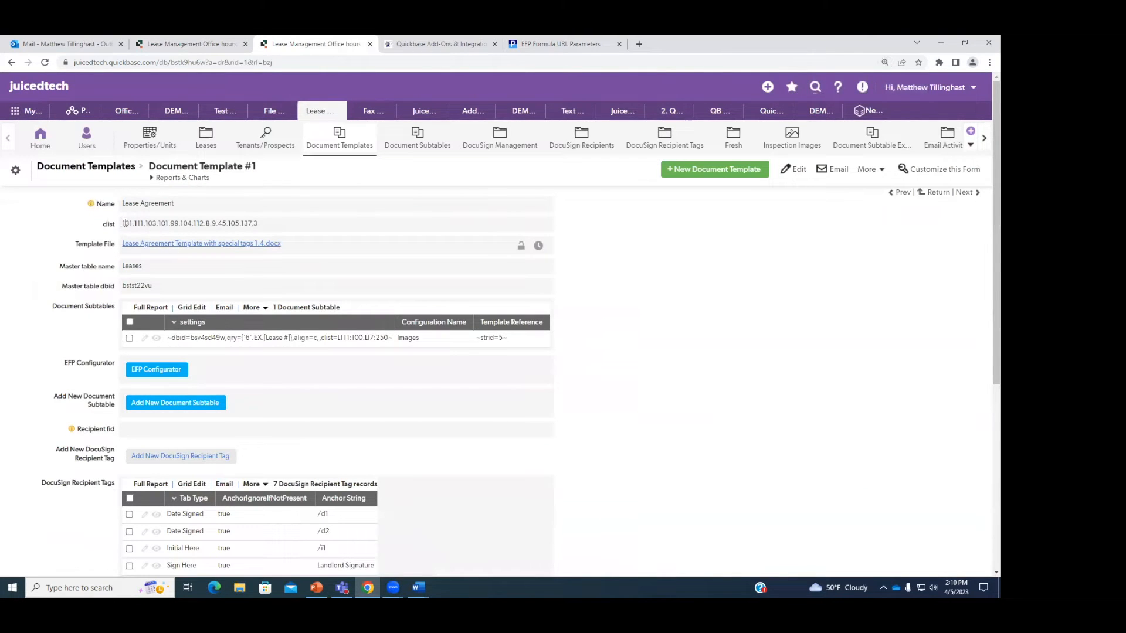
pyautogui.moveTo(124, 223); pyautogui.dragTo(232, 223)
pyautogui.click(265, 223)
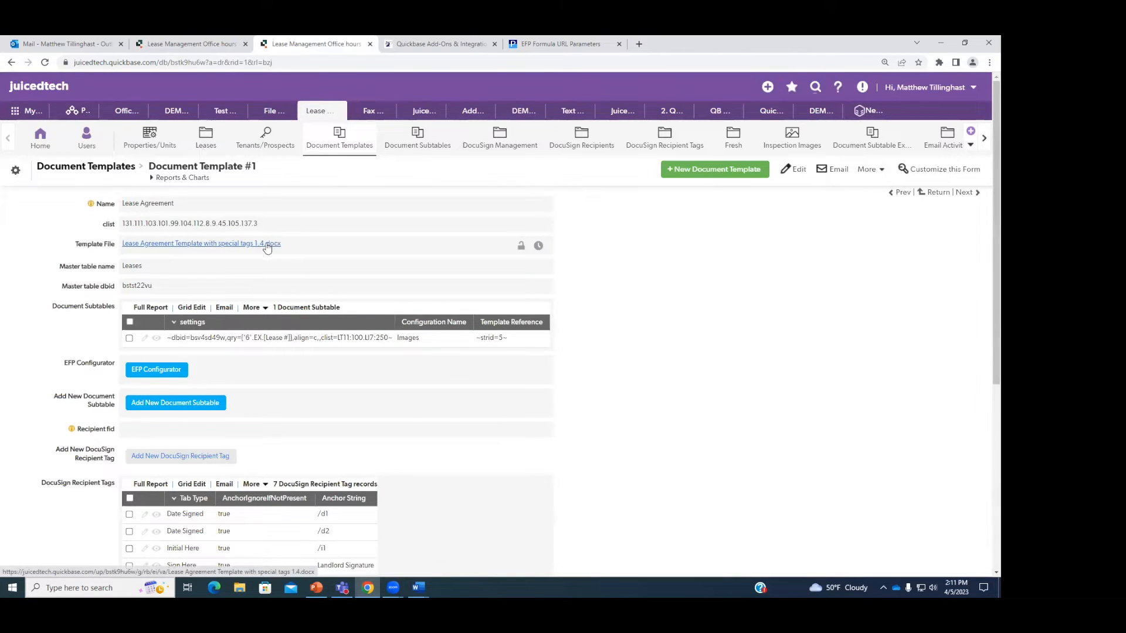
# Step: Open the Lease Agreement template file in Word, maximize its window and enable editing
pyautogui.click(267, 245)
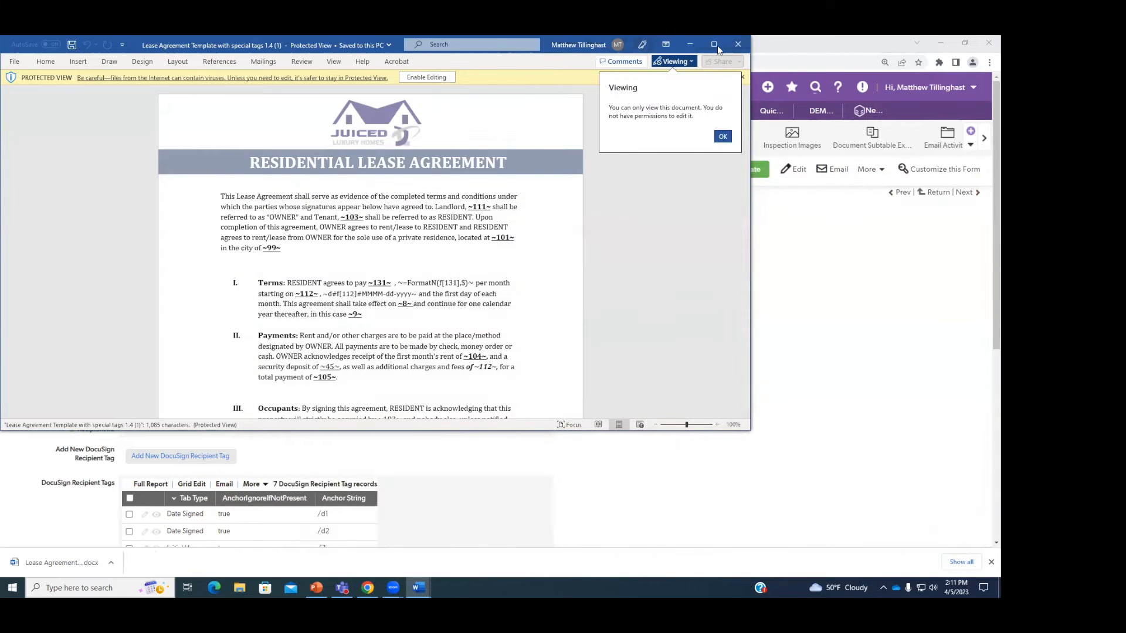
pyautogui.click(714, 44)
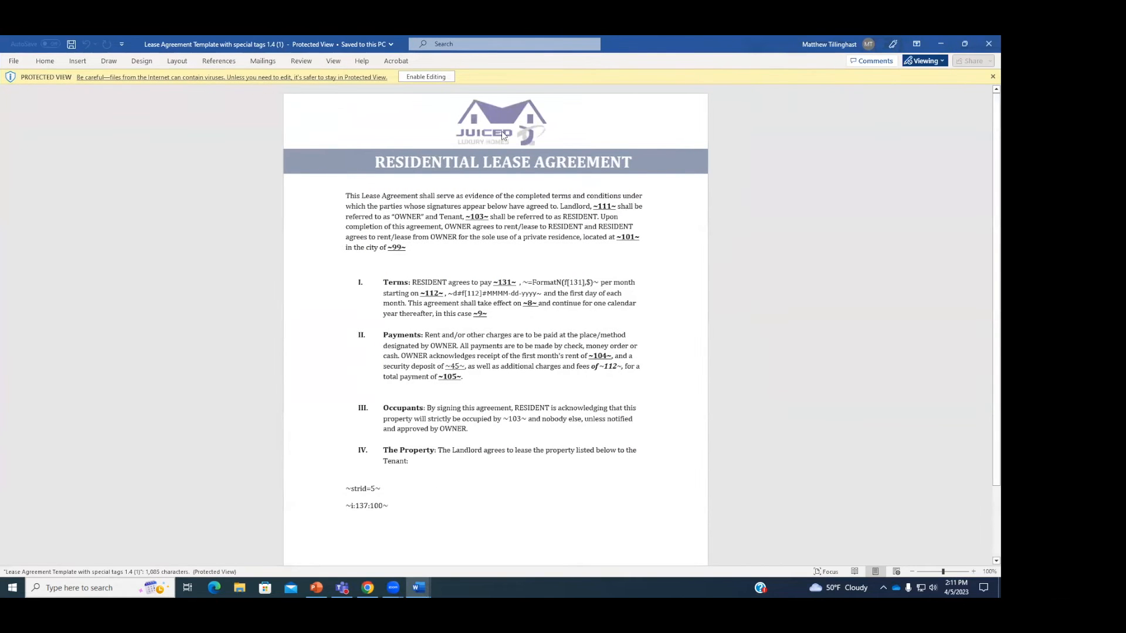
pyautogui.click(426, 77)
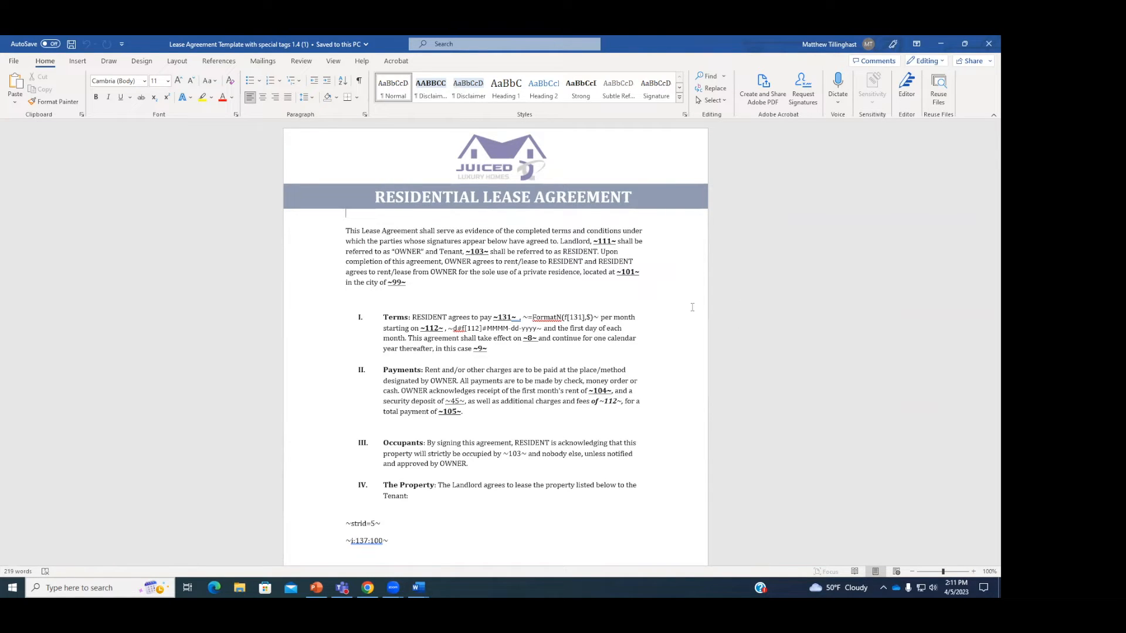
# Step: Inspect the logo and the Residential Lease Agreement title in the template's page header, then return to the body
pyautogui.doubleClick(528, 179)
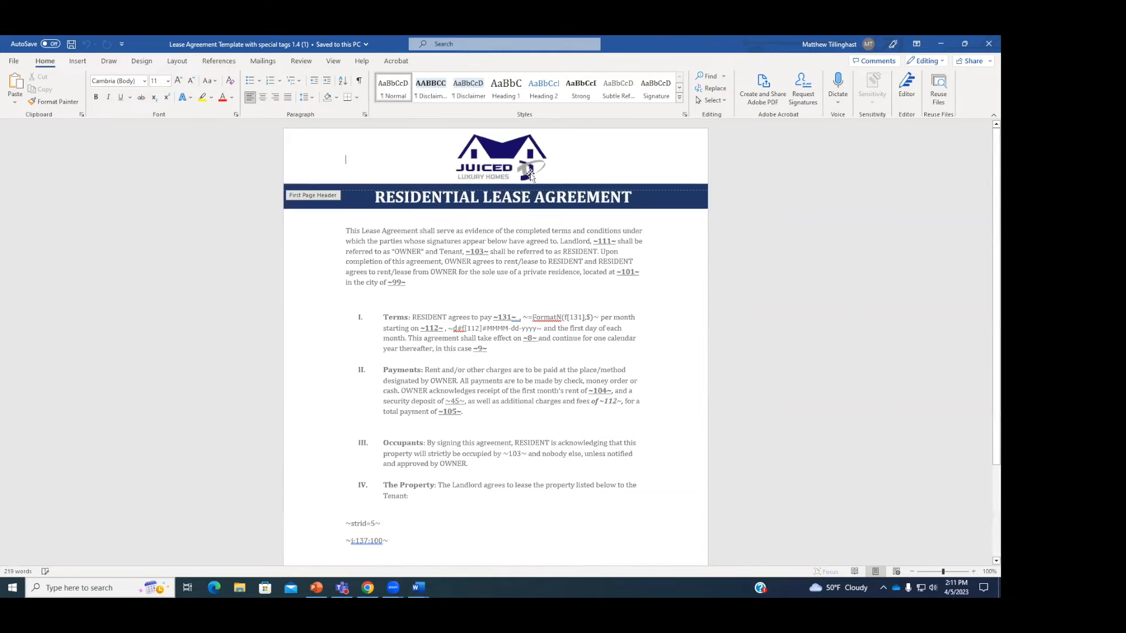
pyautogui.click(496, 166)
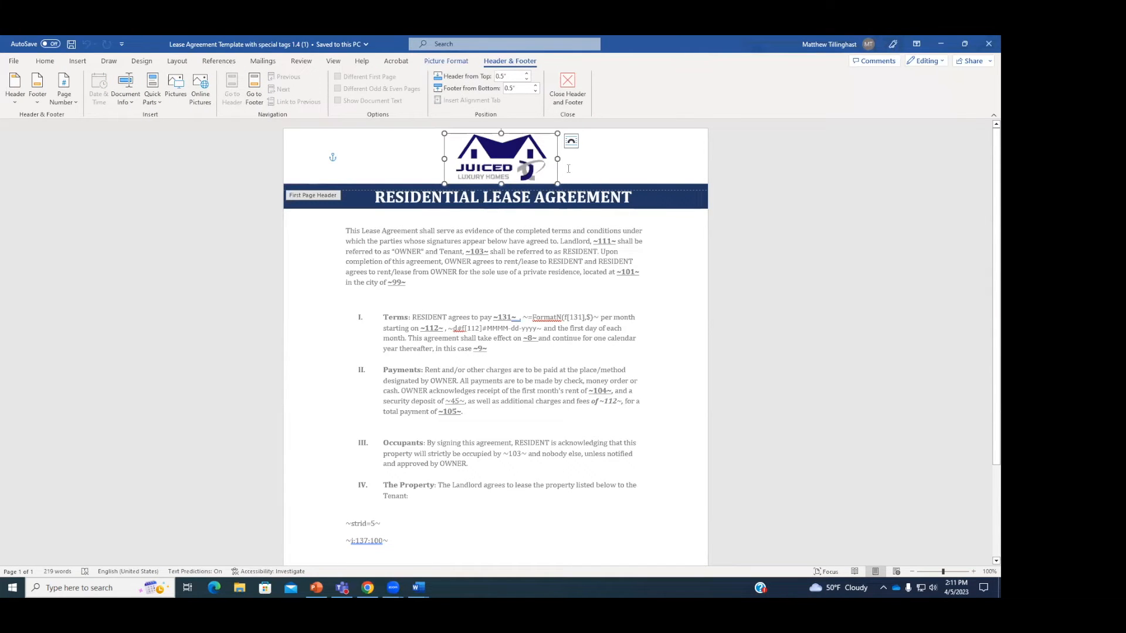
pyautogui.click(589, 197)
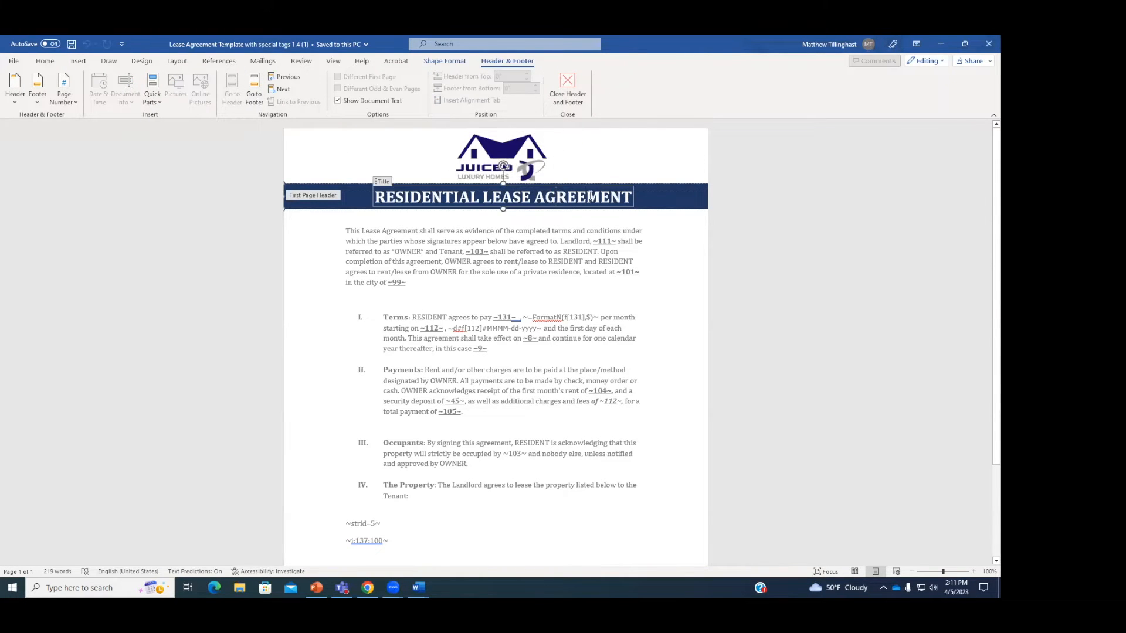
pyautogui.click(626, 197)
pyautogui.doubleClick(659, 247)
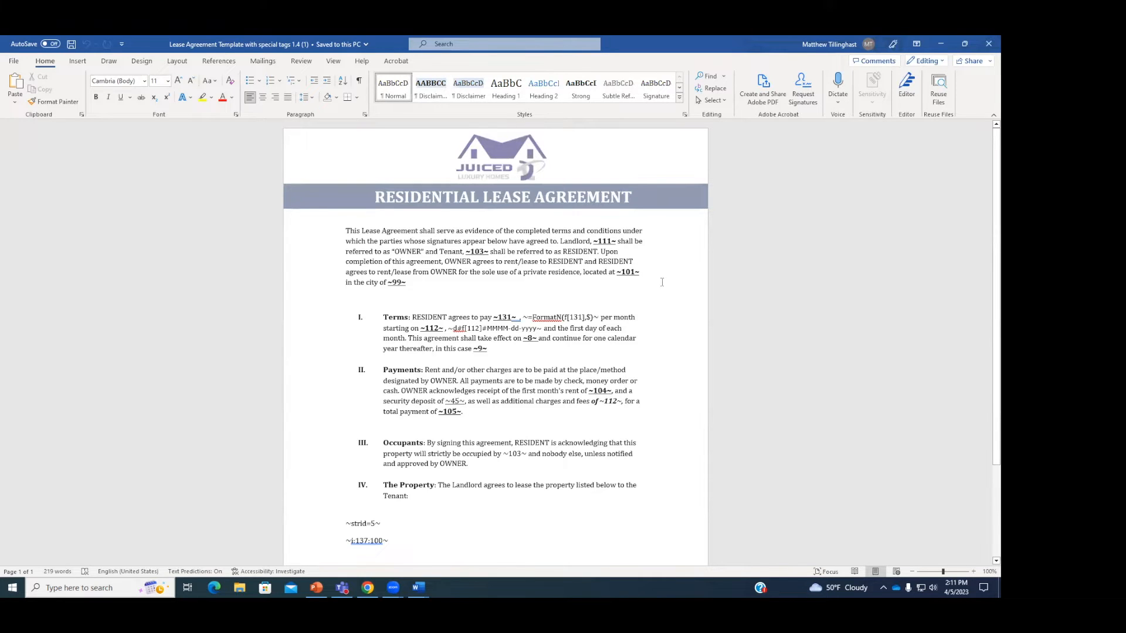
# Step: Highlight the ~111~ landlord field tag in the first paragraph of the lease template
pyautogui.keyDown('ctrl'); pyautogui.scroll(2, 655, 290); pyautogui.keyUp('ctrl')
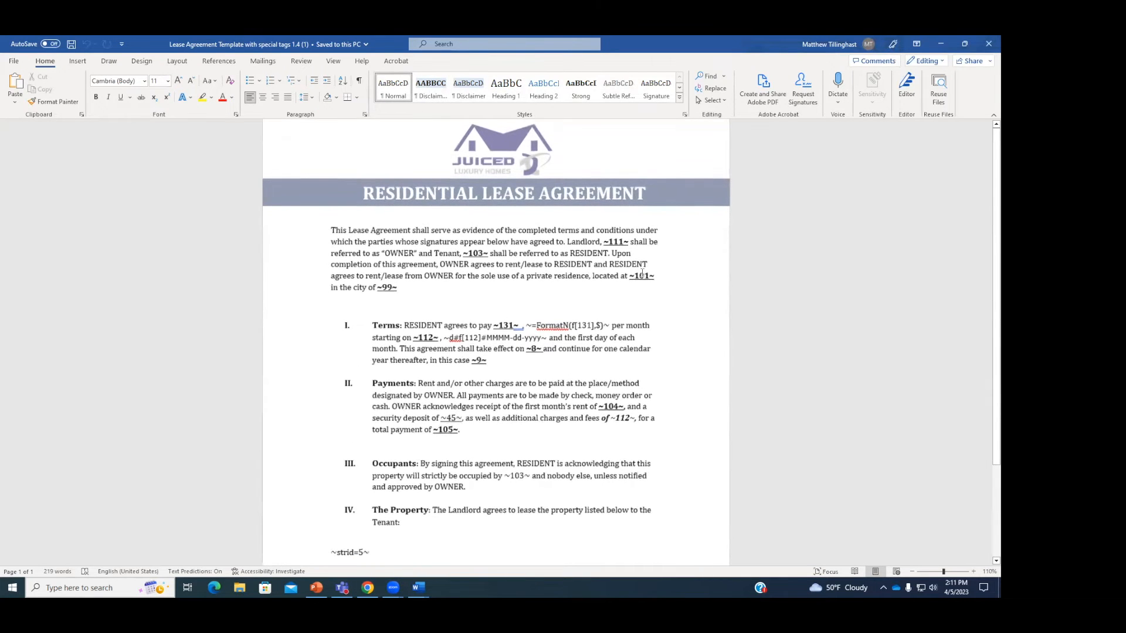
pyautogui.click(624, 241)
pyautogui.click(612, 242)
pyautogui.click(636, 243)
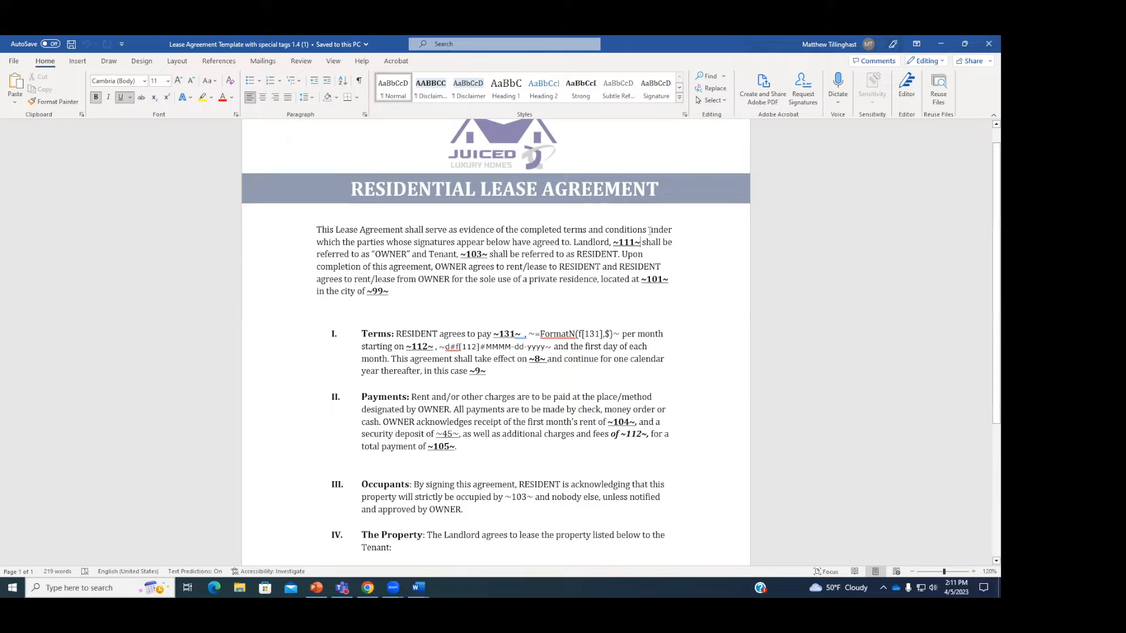
pyautogui.moveTo(614, 243); pyautogui.dragTo(641, 243)
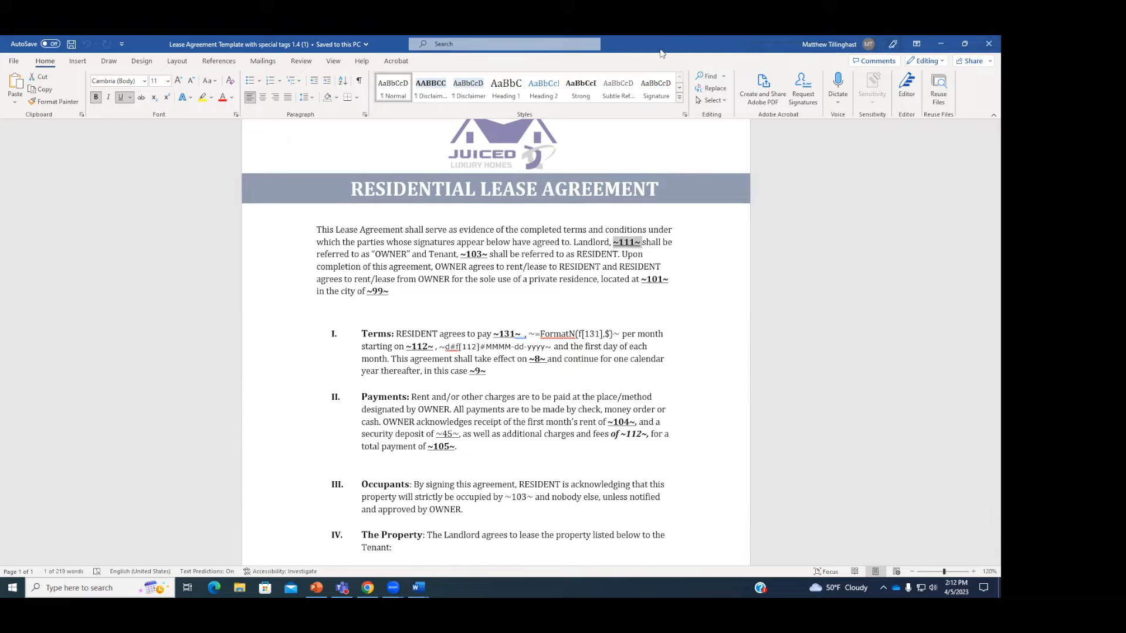
# Step: Switch back to the Lease Agreement record in Quickbase and highlight its master table name and dbid
pyautogui.click(940, 44)
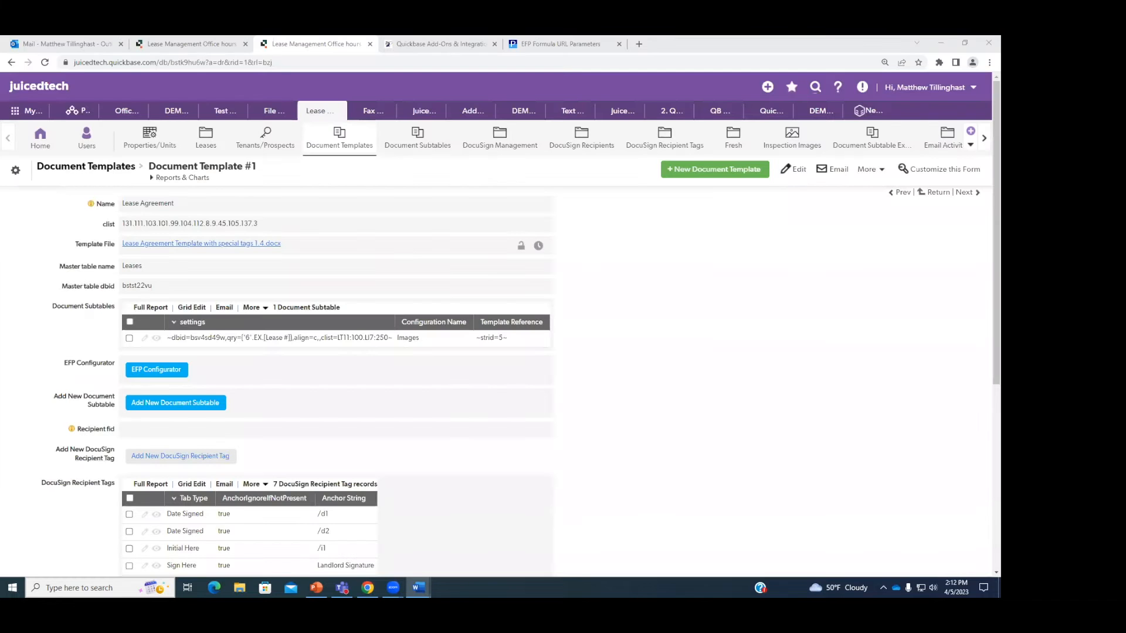
pyautogui.click(693, 339)
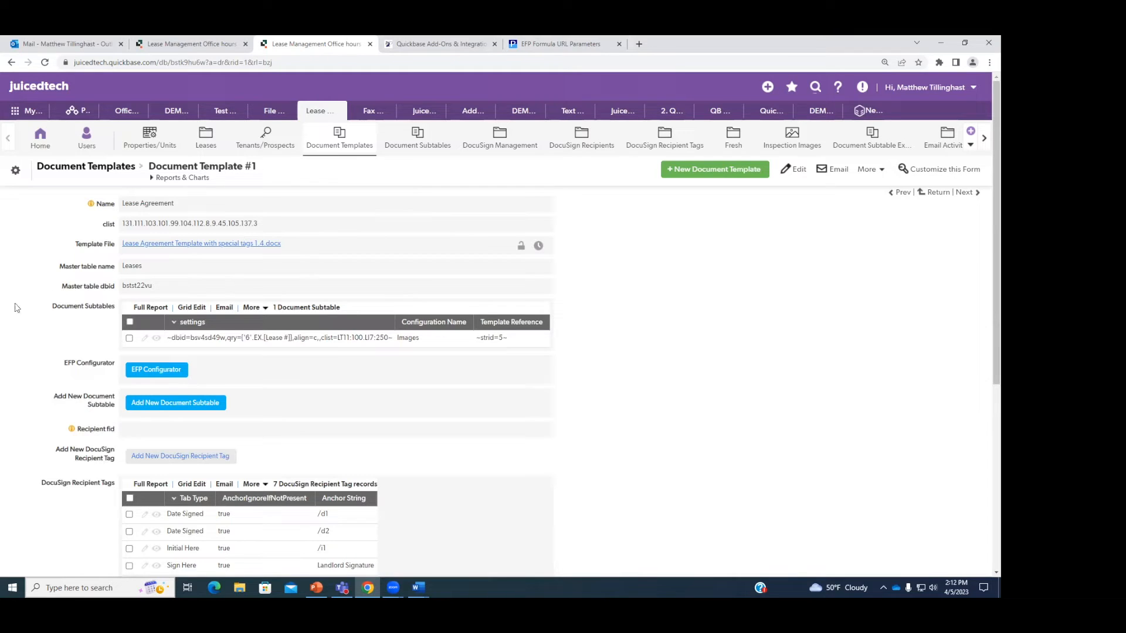
pyautogui.hotkey('ctrl', '+')
pyautogui.moveTo(162, 292); pyautogui.dragTo(140, 315)
pyautogui.click(181, 311)
pyautogui.click(191, 321)
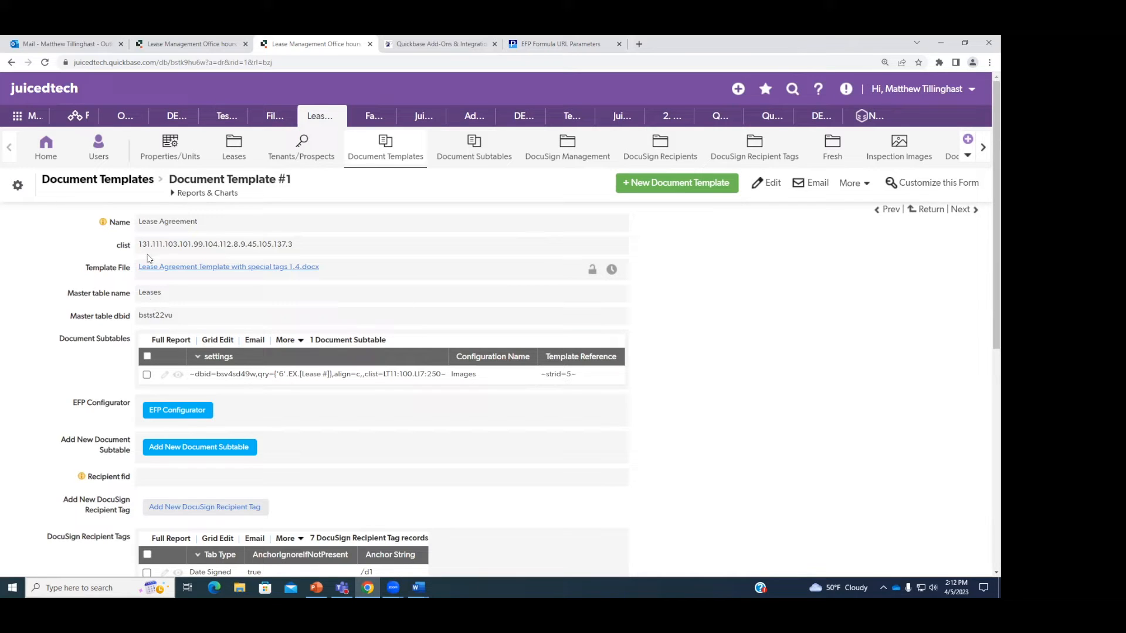
# Step: Highlight the record's clist field ids and master table dbid, then return to the ~111~ landlord tag in the Word lease template
pyautogui.moveTo(151, 245); pyautogui.dragTo(292, 247)
pyautogui.moveTo(170, 296); pyautogui.dragTo(139, 315)
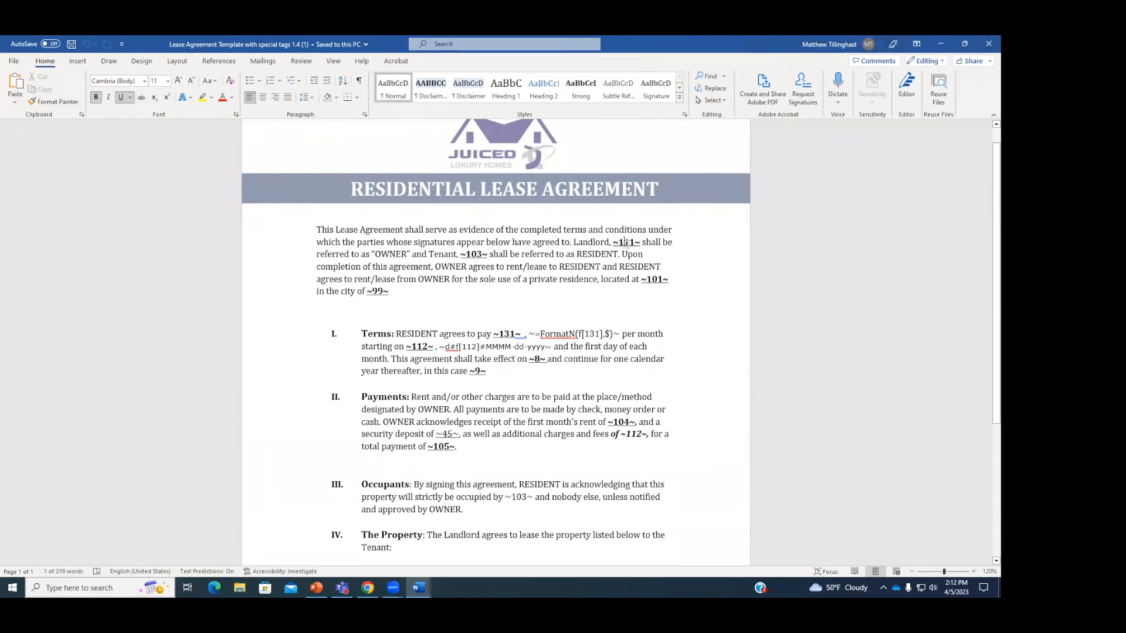
pyautogui.click(625, 242)
pyautogui.click(484, 296)
# Step: Locate the ~strid=5~ subtable tag below The Property section and highlight its number 5
pyautogui.scroll(-2, 504, 311)
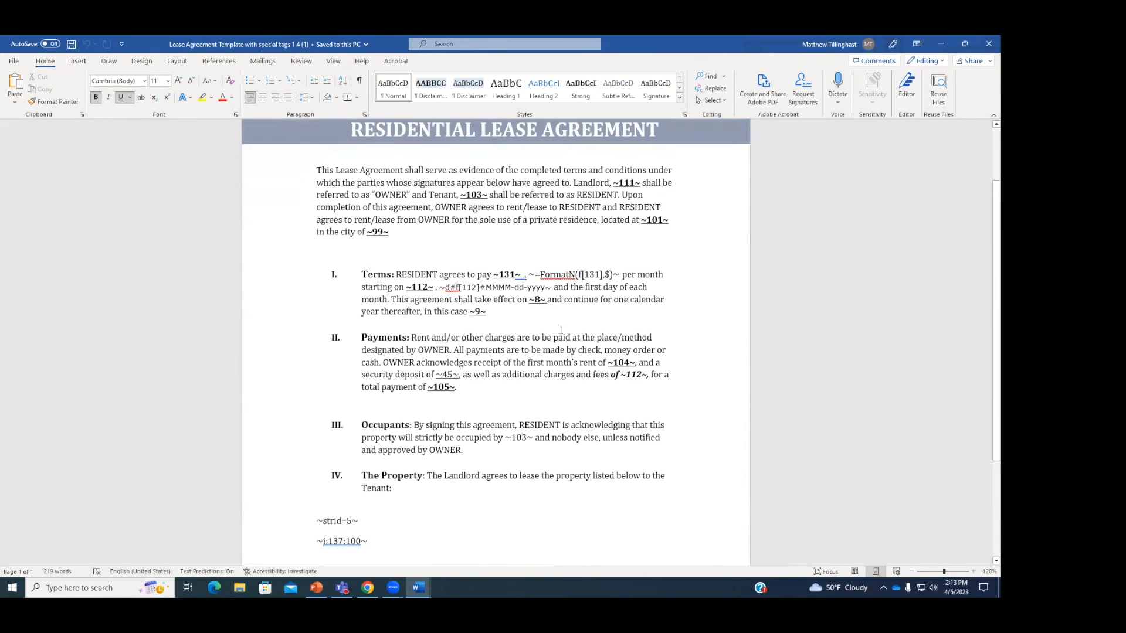
pyautogui.scroll(-5, 562, 340)
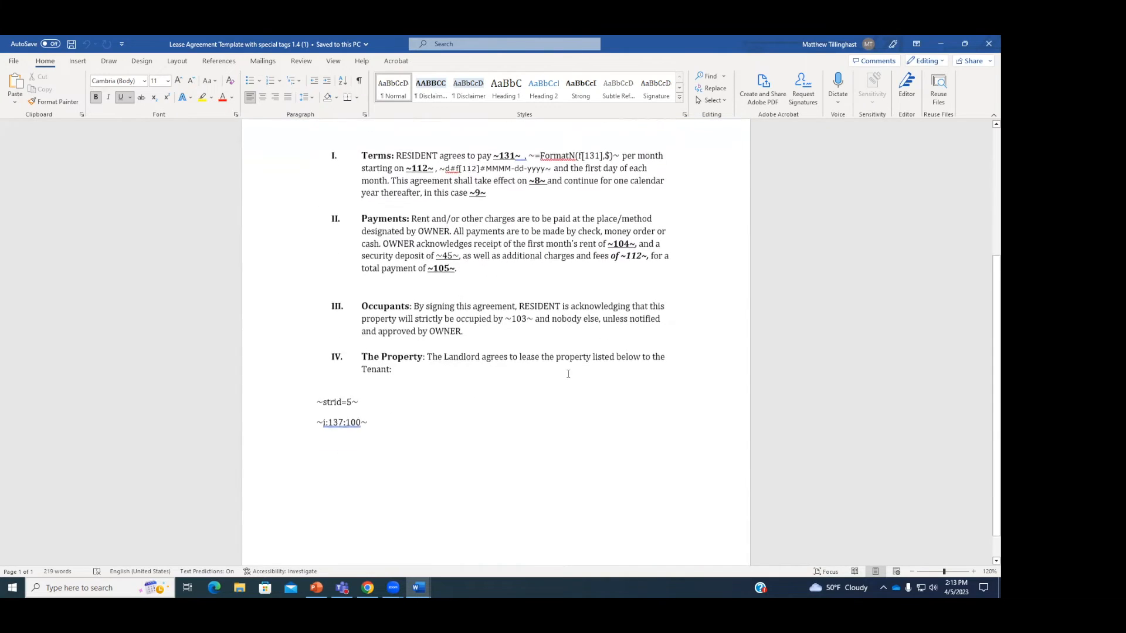
pyautogui.scroll(3, 570, 380)
pyautogui.scroll(-3, 389, 367)
pyautogui.moveTo(363, 369); pyautogui.dragTo(316, 365)
pyautogui.click(341, 370)
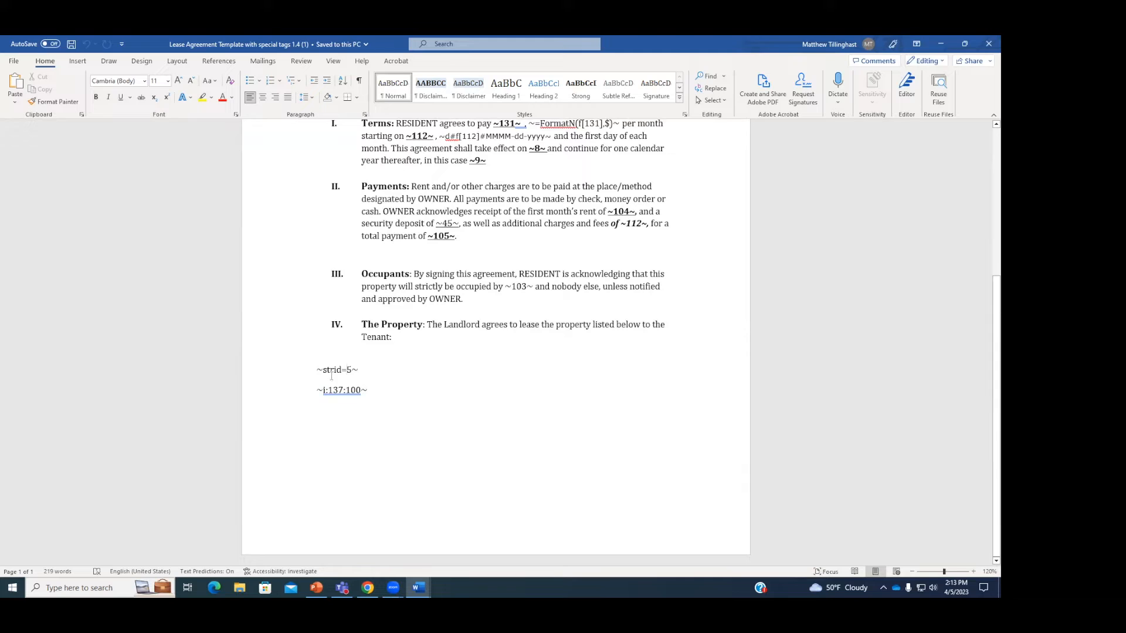
pyautogui.moveTo(351, 370); pyautogui.dragTo(347, 371)
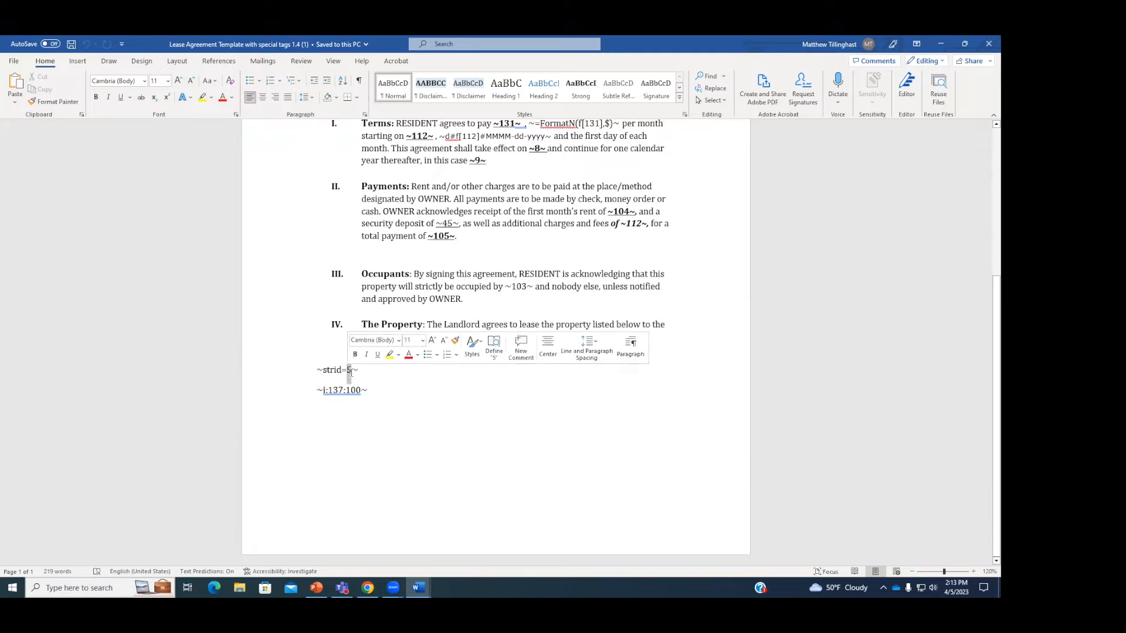
pyautogui.click(363, 370)
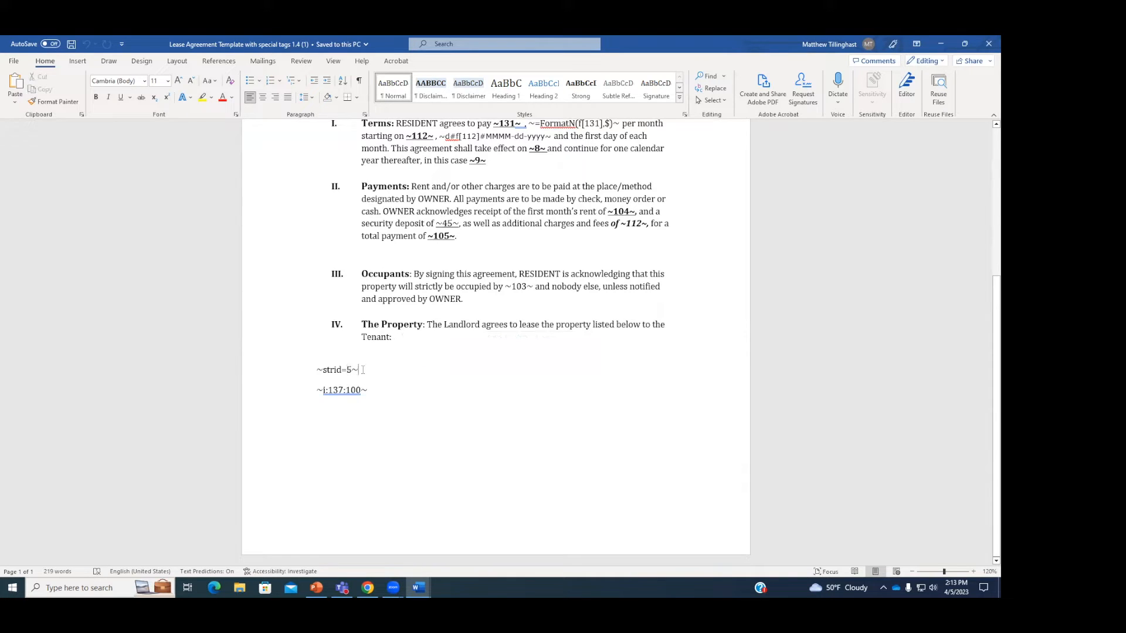
# Step: Highlight the entire ~strid=5~ tag to point out where the subtable goes in the template
pyautogui.moveTo(330, 365); pyautogui.dragTo(317, 370)
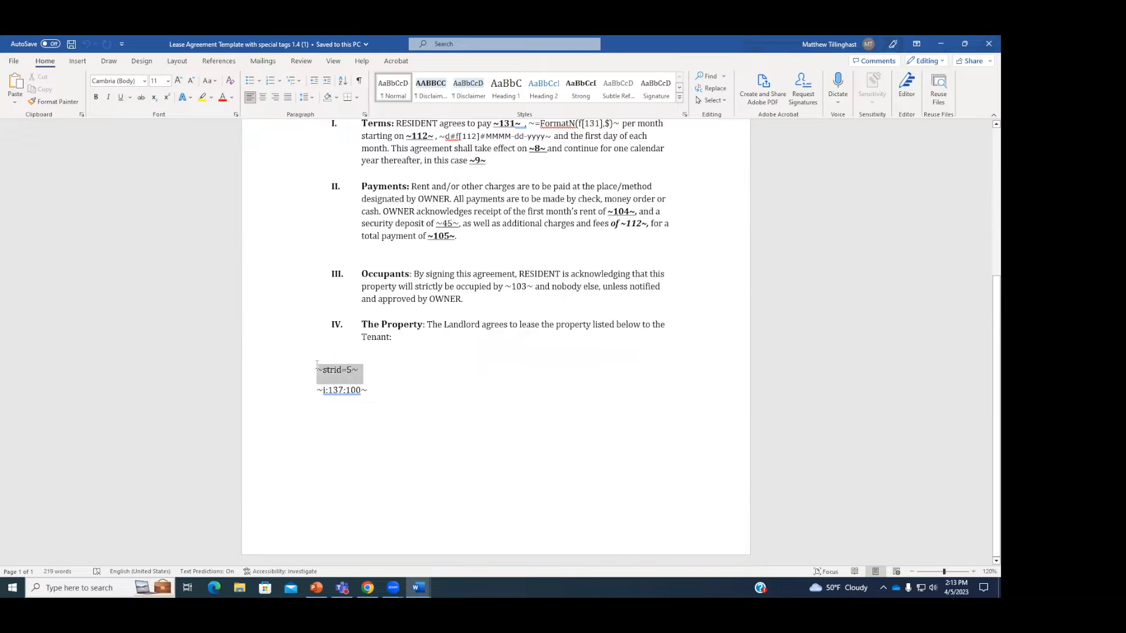
pyautogui.click(379, 369)
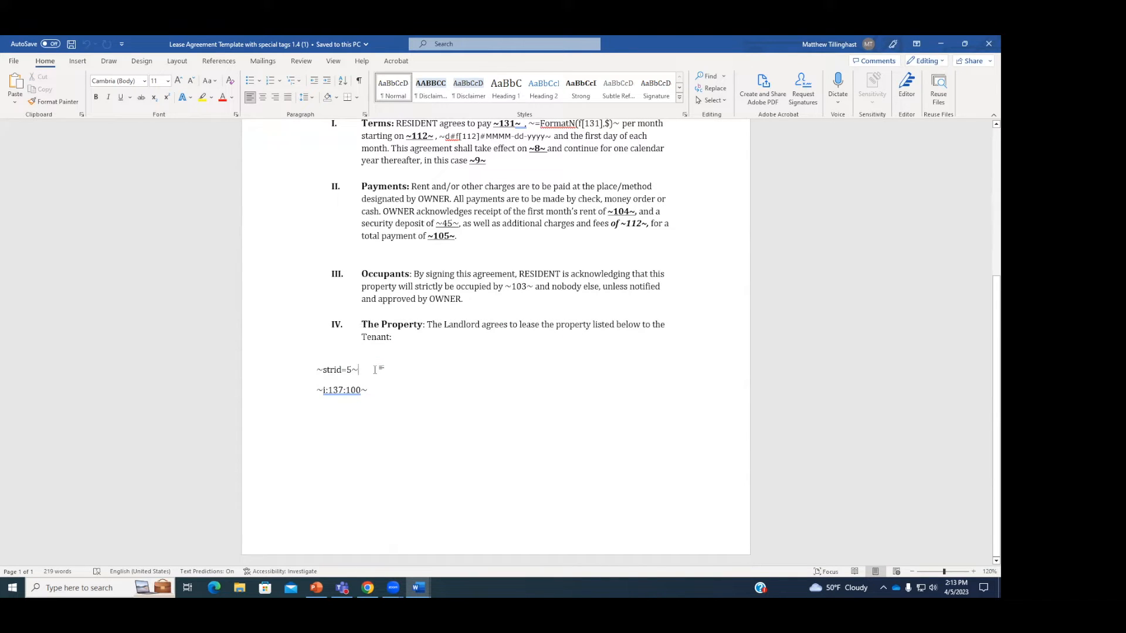
pyautogui.moveTo(338, 368); pyautogui.dragTo(317, 370)
pyautogui.click(423, 373)
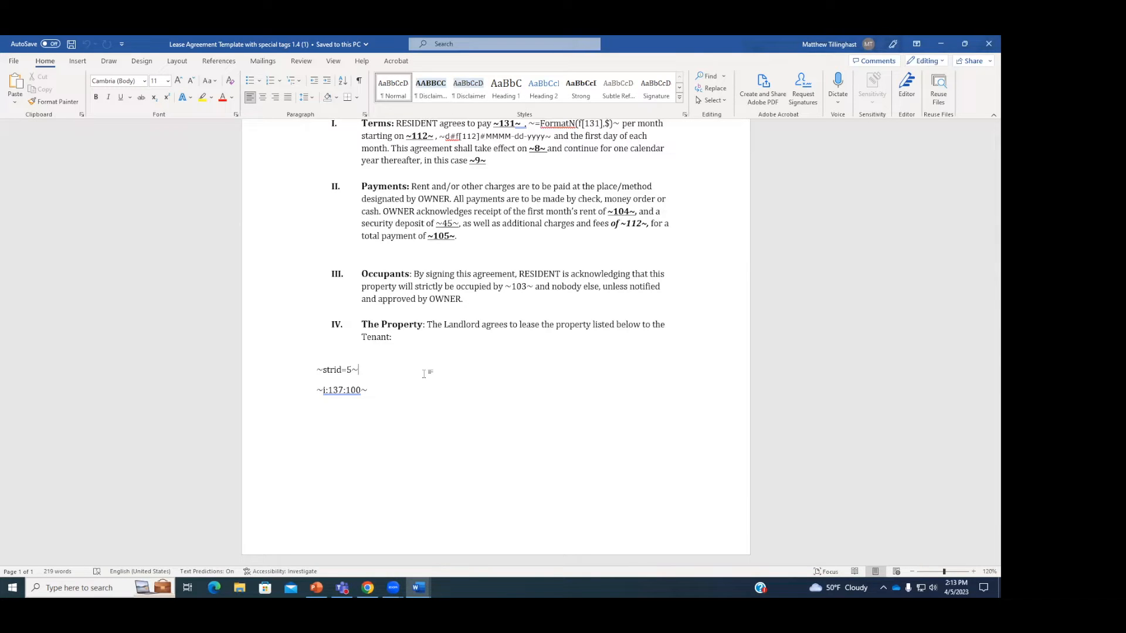
pyautogui.moveTo(360, 369); pyautogui.dragTo(318, 369)
pyautogui.click(387, 369)
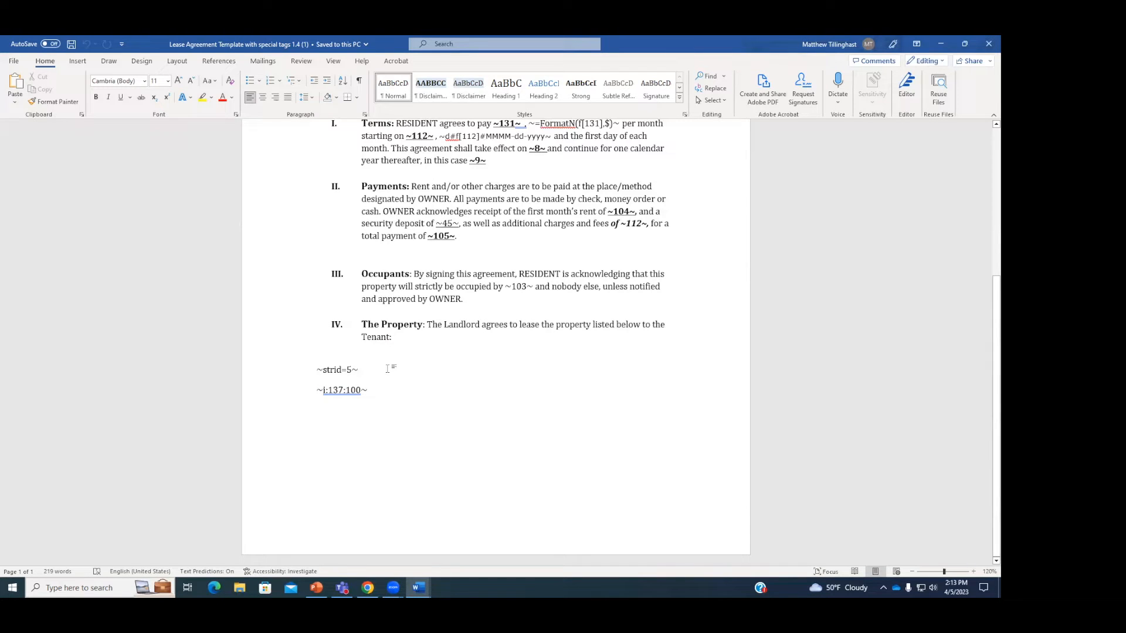
pyautogui.doubleClick(328, 367)
pyautogui.click(409, 377)
# Step: Return to the opening paragraph of the lease template and highlight the whole ~111~ landlord tag
pyautogui.scroll(3, 433, 390)
pyautogui.scroll(4, 433, 390)
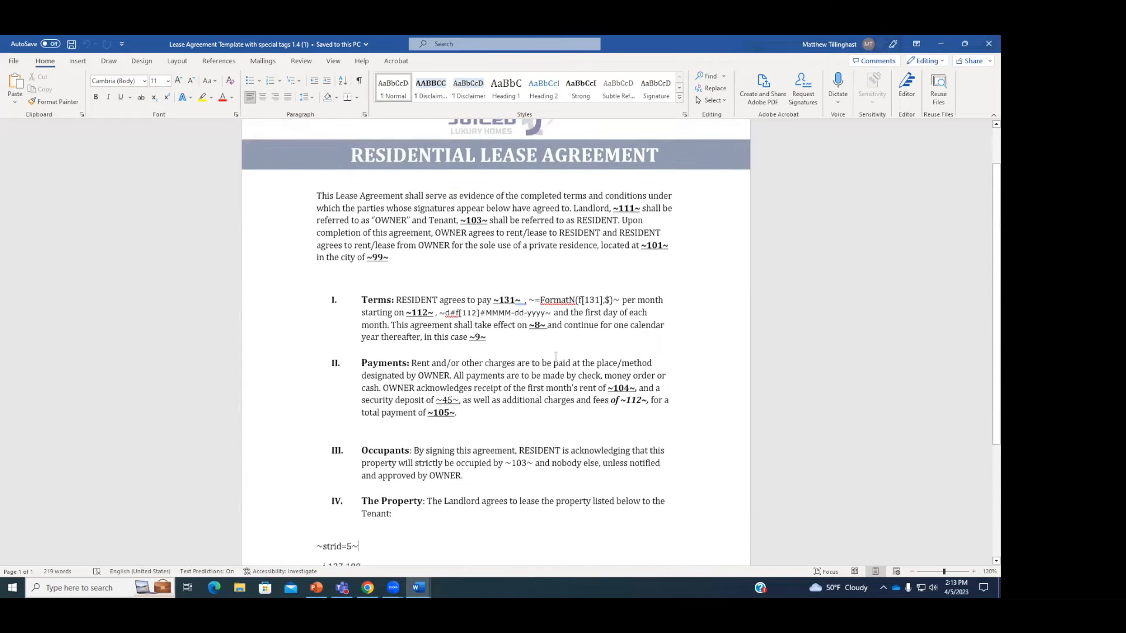
pyautogui.click(540, 382)
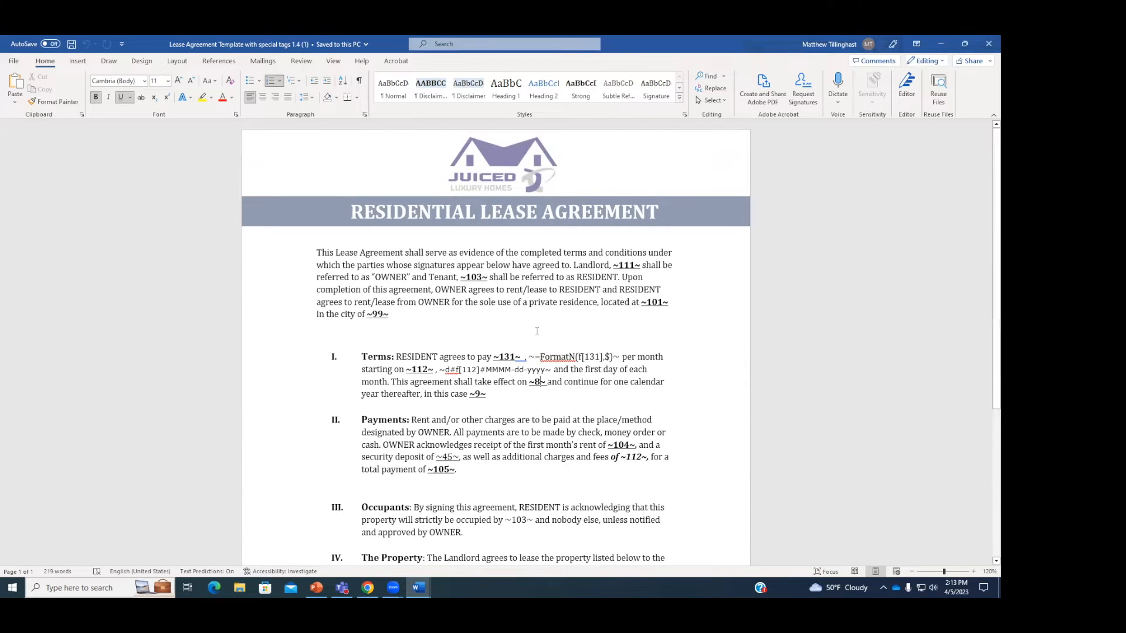
pyautogui.scroll(-1, 409, 293)
pyautogui.scroll(-1, 409, 293)
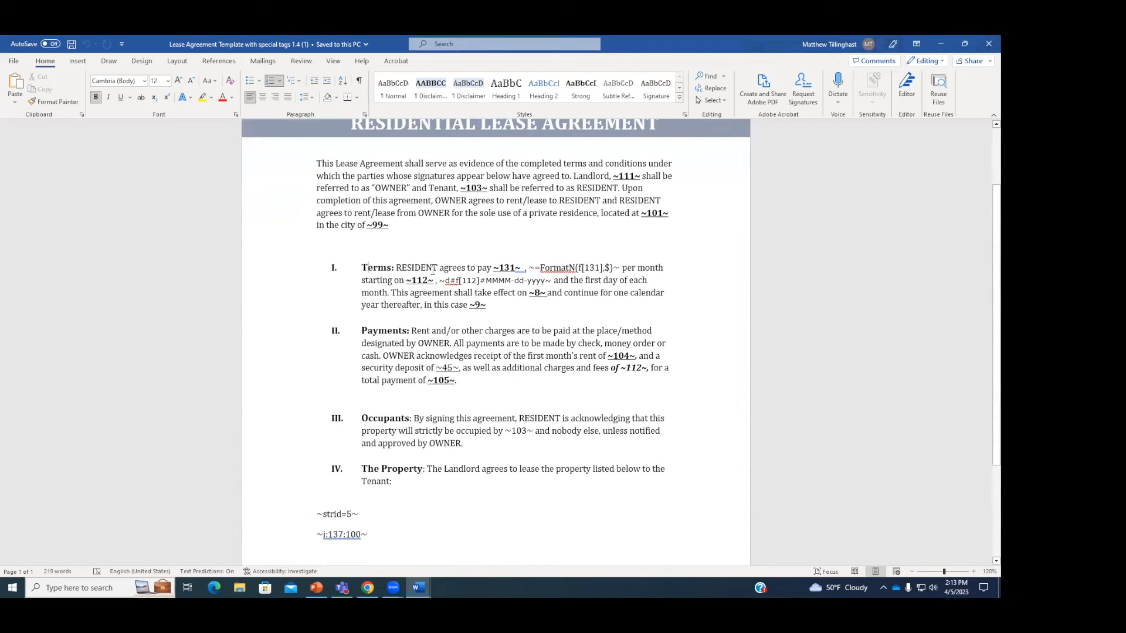
pyautogui.click(467, 188)
pyautogui.click(612, 176)
pyautogui.click(625, 176)
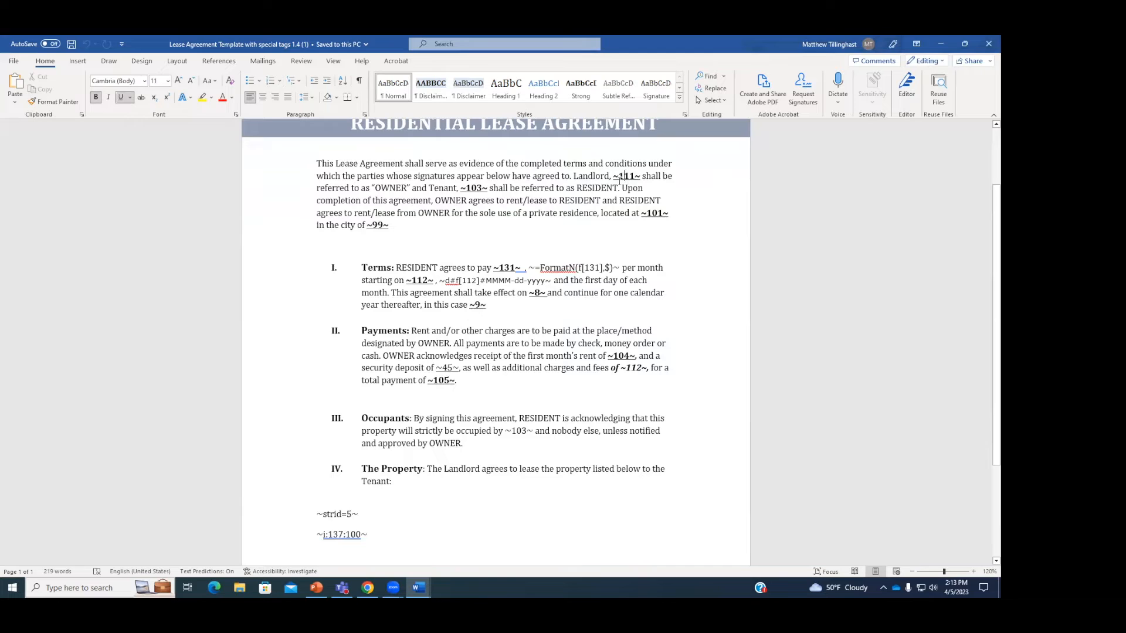
pyautogui.moveTo(640, 176); pyautogui.dragTo(614, 177)
pyautogui.click(648, 222)
# Step: Apply yellow highlighting to the ~99~ city tag and a red font color to the ~101~ location tag
pyautogui.moveTo(390, 226); pyautogui.dragTo(367, 226)
pyautogui.click(410, 209)
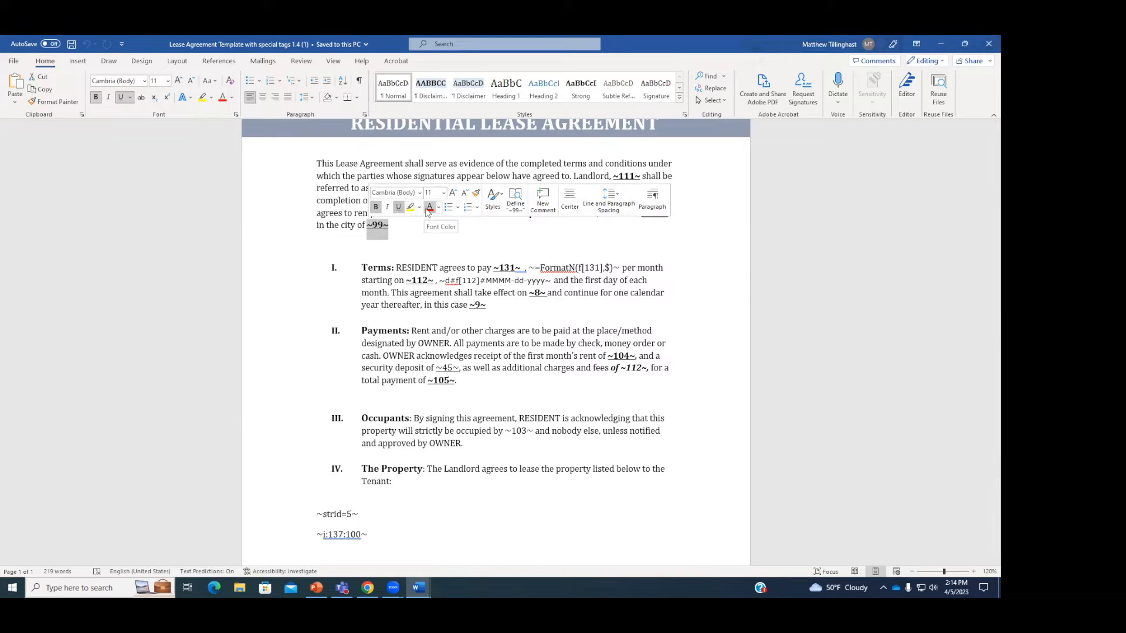
pyautogui.moveTo(670, 215); pyautogui.dragTo(641, 215)
pyautogui.click(701, 194)
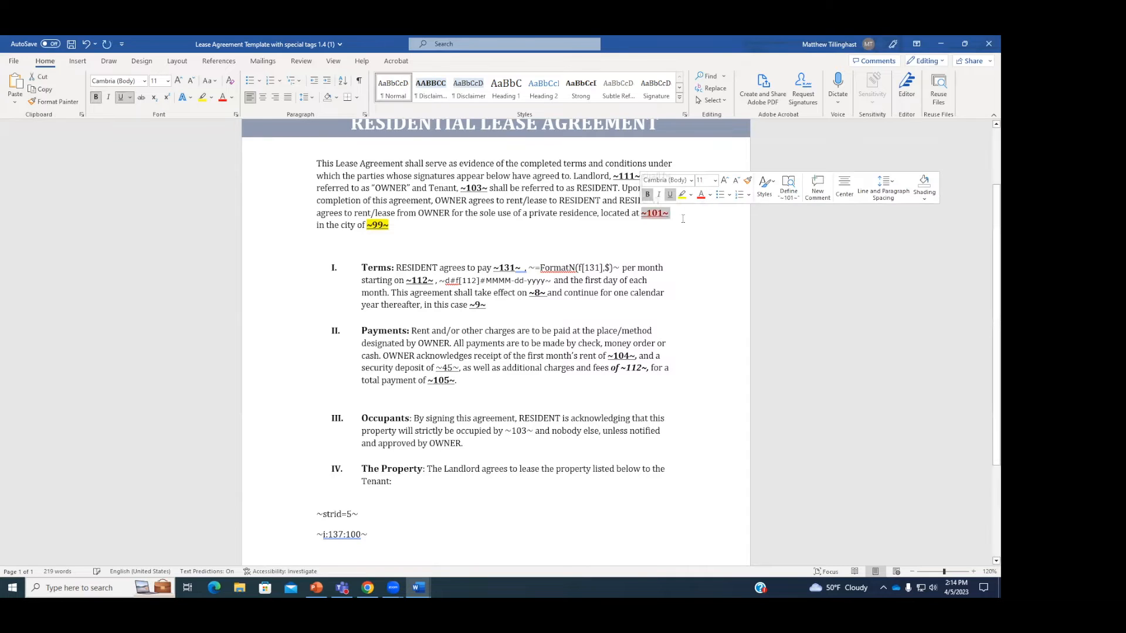
pyautogui.click(597, 269)
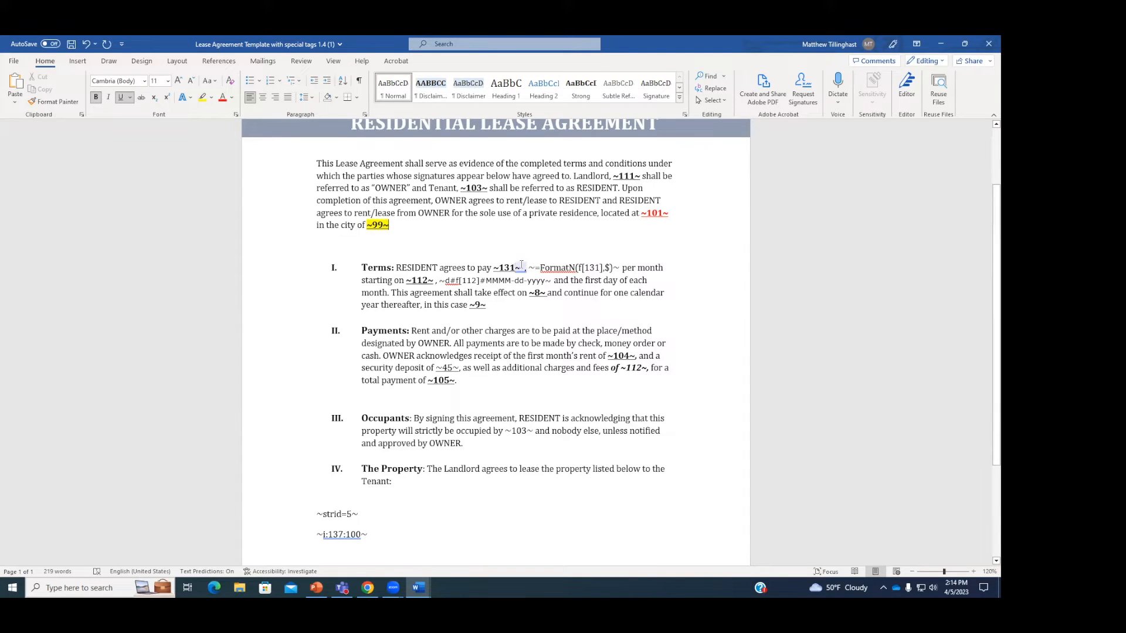
# Step: Enlarge the font of the ~9~ tag in the Terms clause and move the tag onto its own line
pyautogui.moveTo(469, 305); pyautogui.dragTo(487, 305)
pyautogui.click(545, 271)
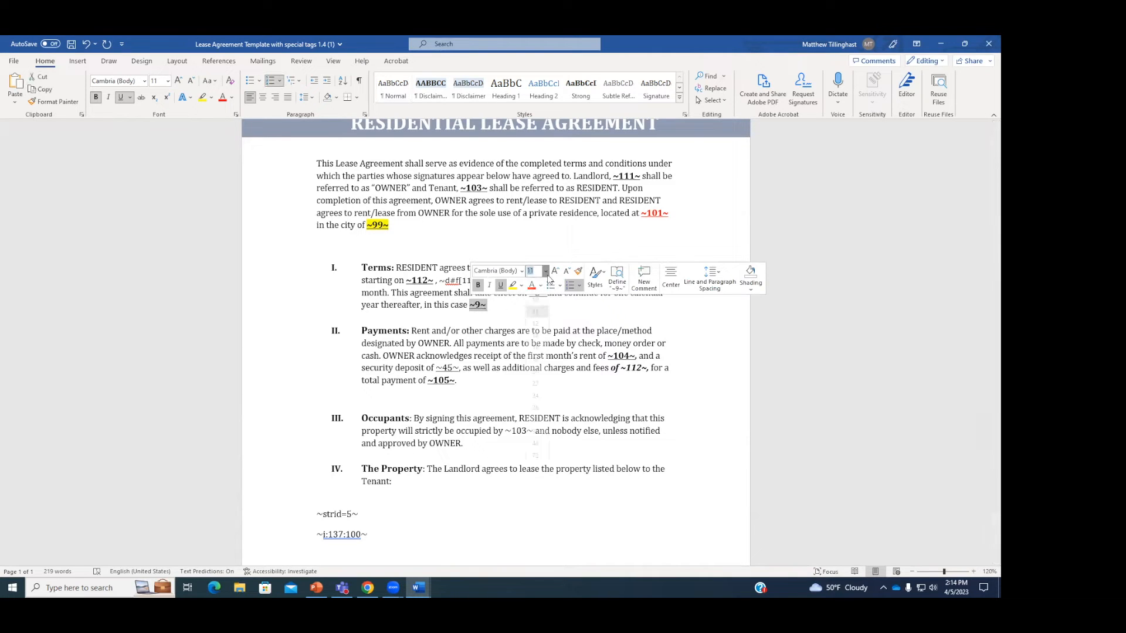
pyautogui.click(539, 384)
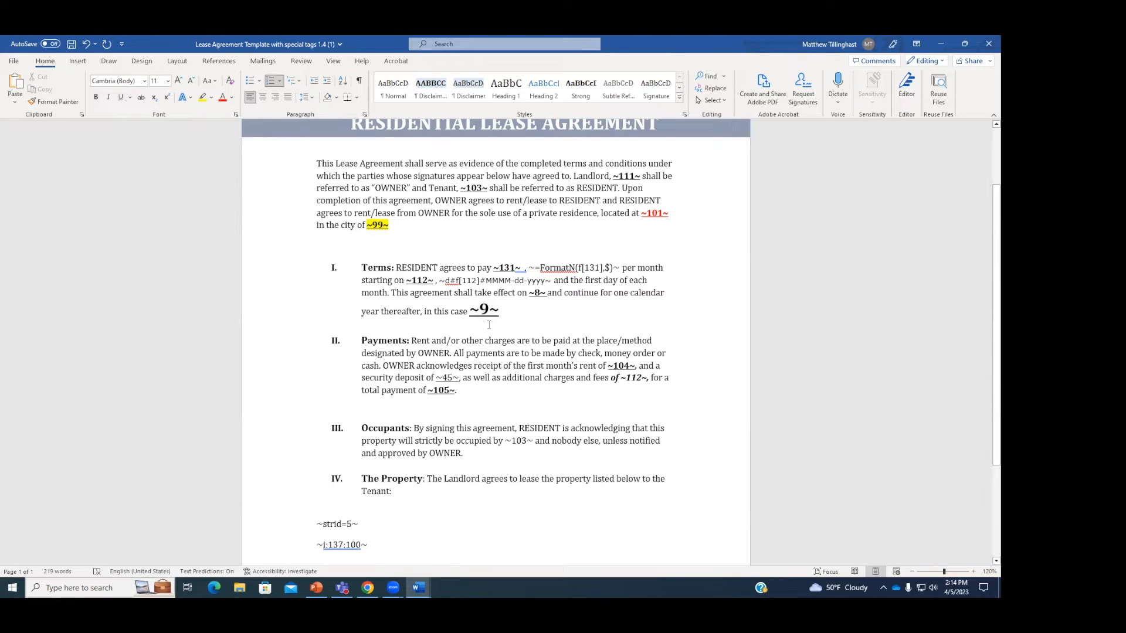
pyautogui.press('Return')
pyautogui.press('BackSpace')
pyautogui.click(483, 305)
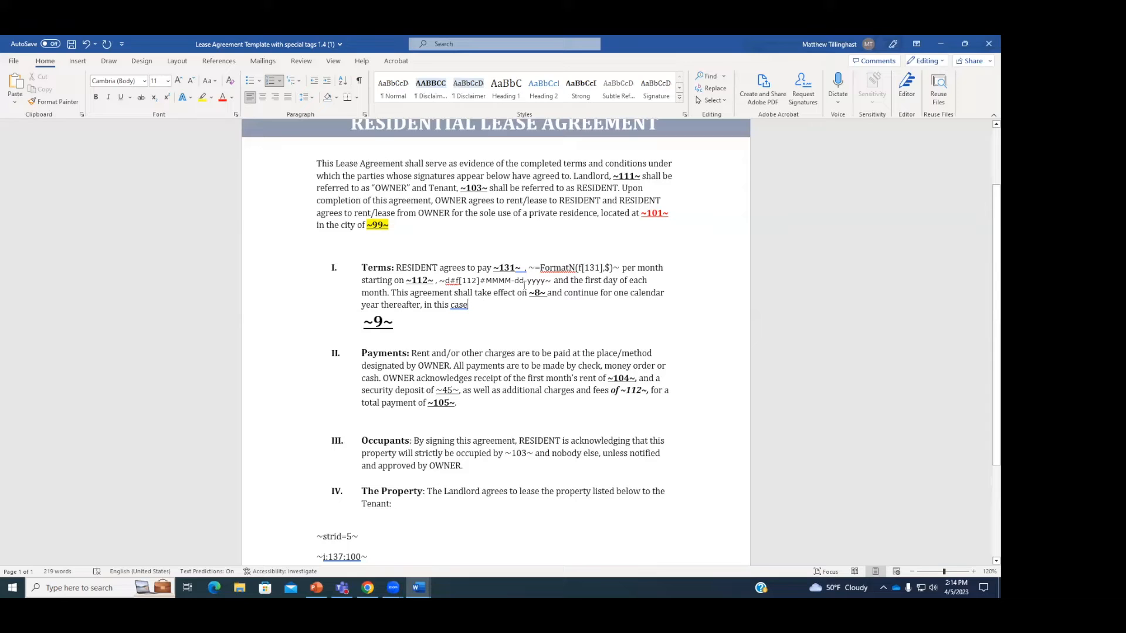
# Step: Point out the FormatN tag in the Terms clause, then open the Document Templates page of the online Exact Forms Plus! help in the browser
pyautogui.click(540, 268)
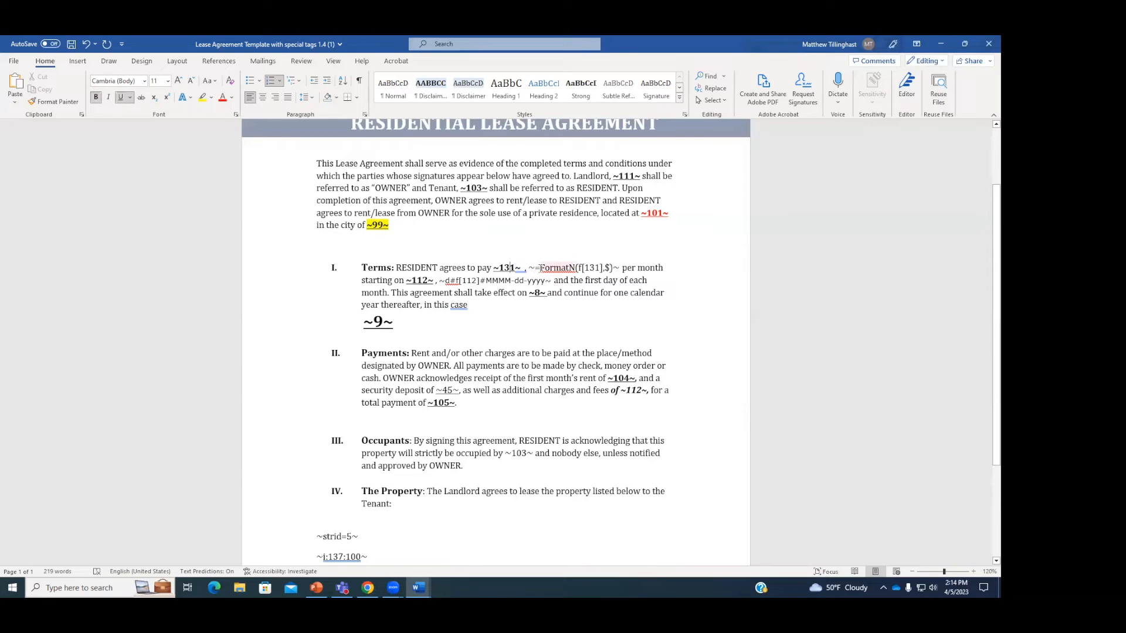
pyautogui.click(622, 268)
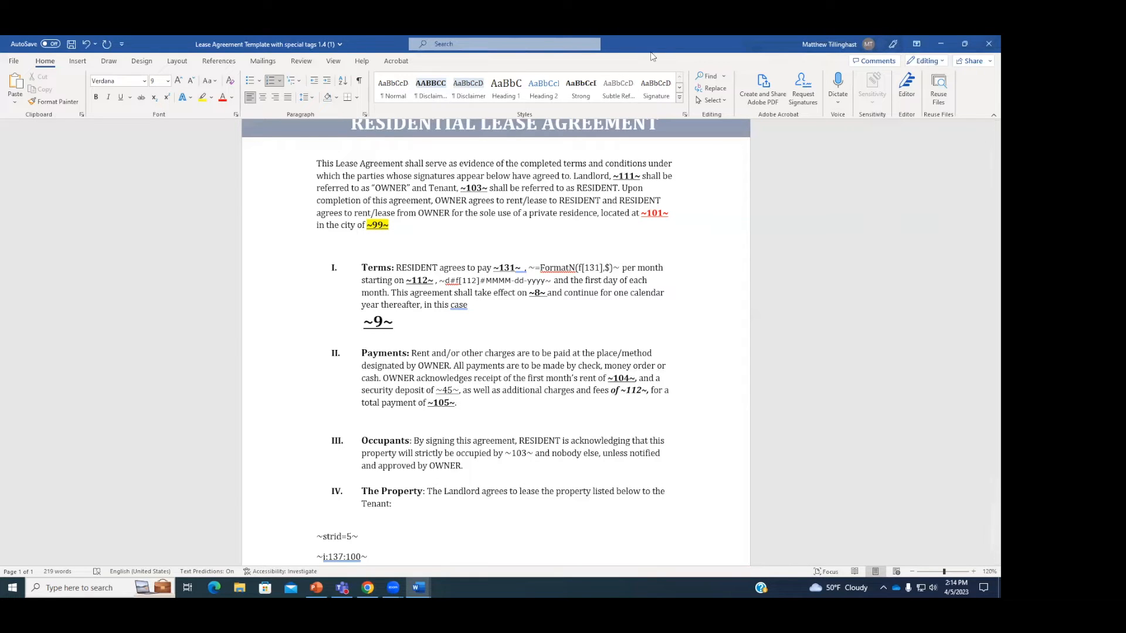
pyautogui.hotkey('alt', 'Tab')
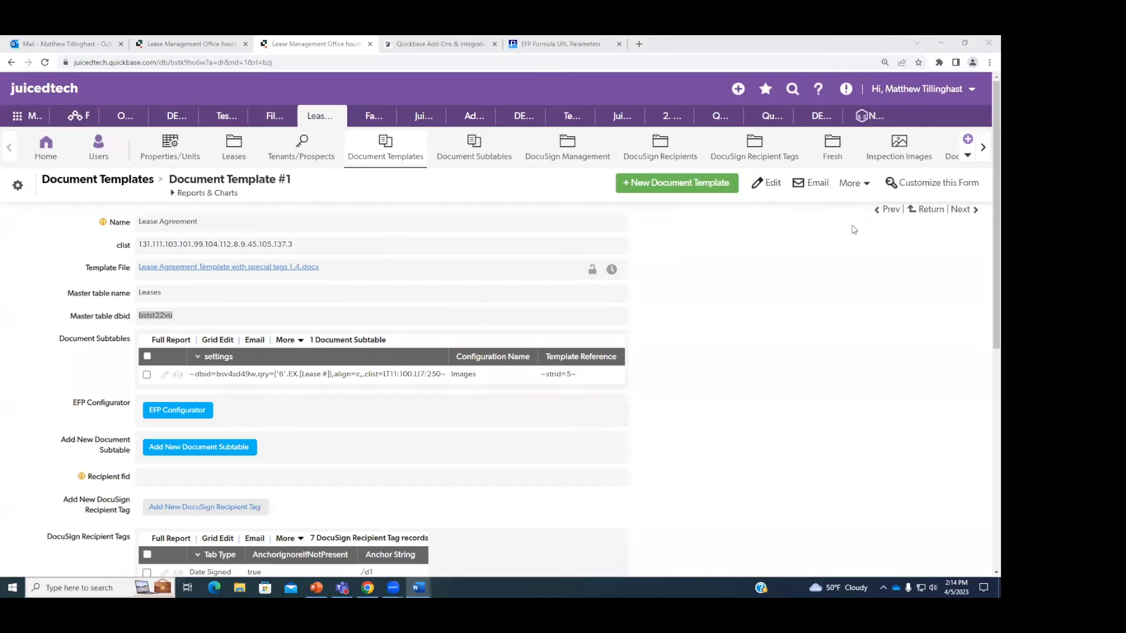
pyautogui.click(555, 45)
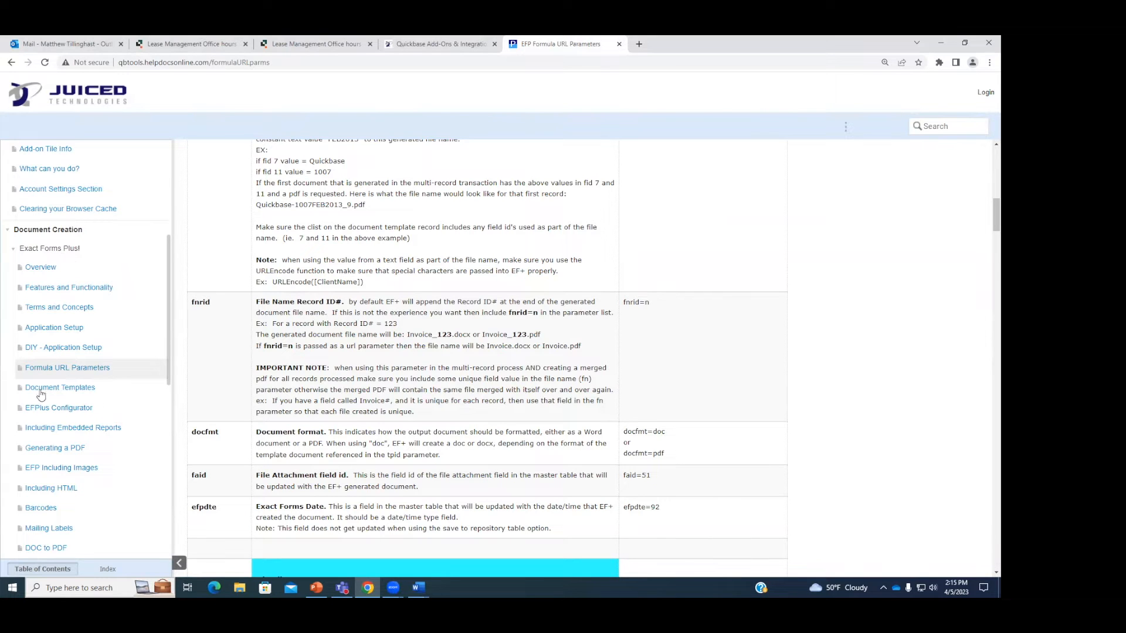
pyautogui.click(65, 388)
pyautogui.scroll(10, 501, 436)
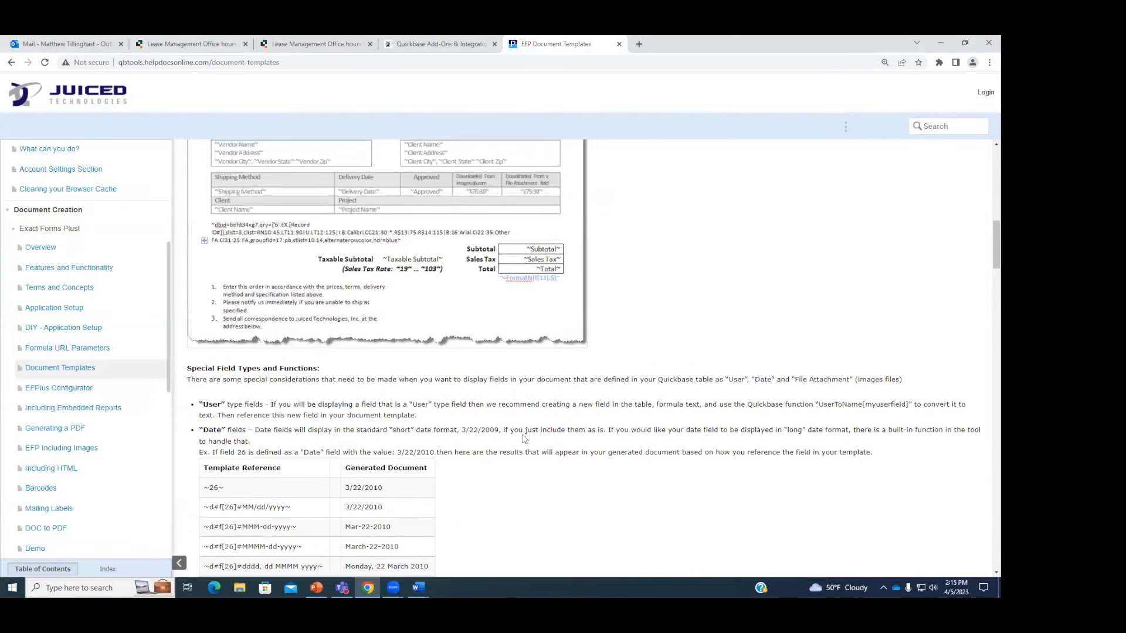
pyautogui.scroll(3, 544, 442)
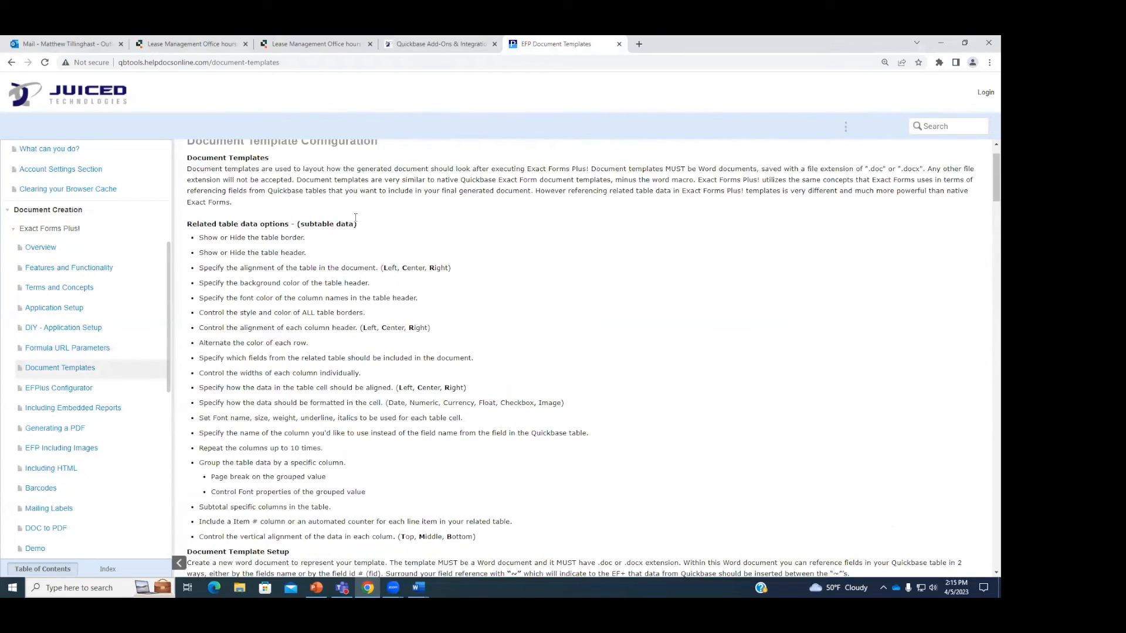
# Step: Examine the help page's template setup, date format, image and Number to Words sections
pyautogui.scroll(-5, 337, 279)
pyautogui.scroll(-4, 351, 314)
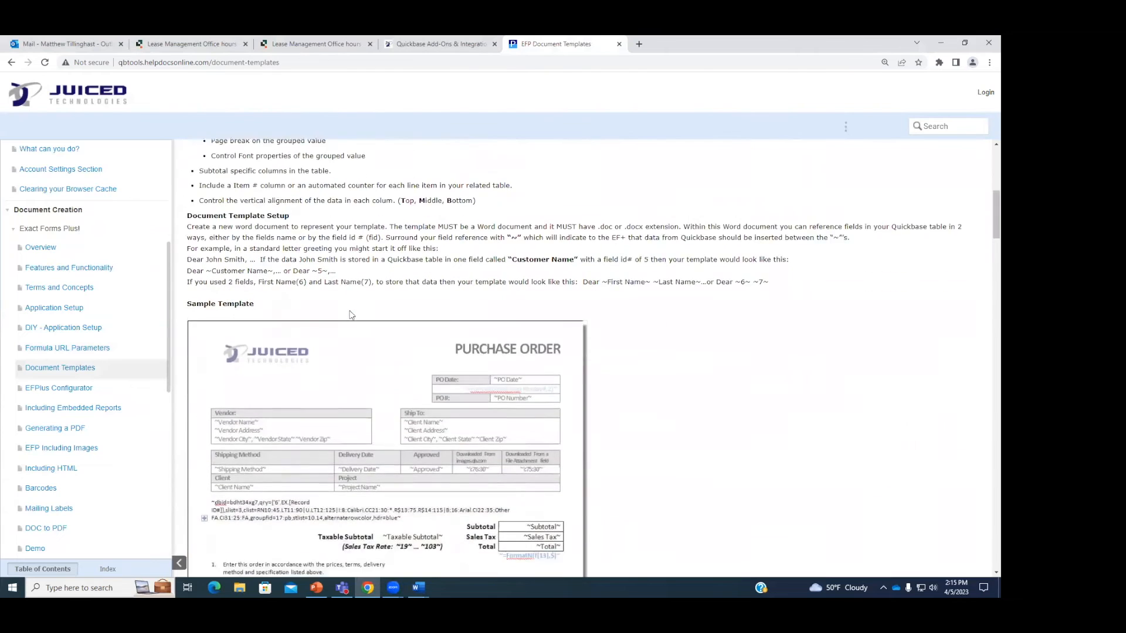
pyautogui.scroll(-6, 350, 315)
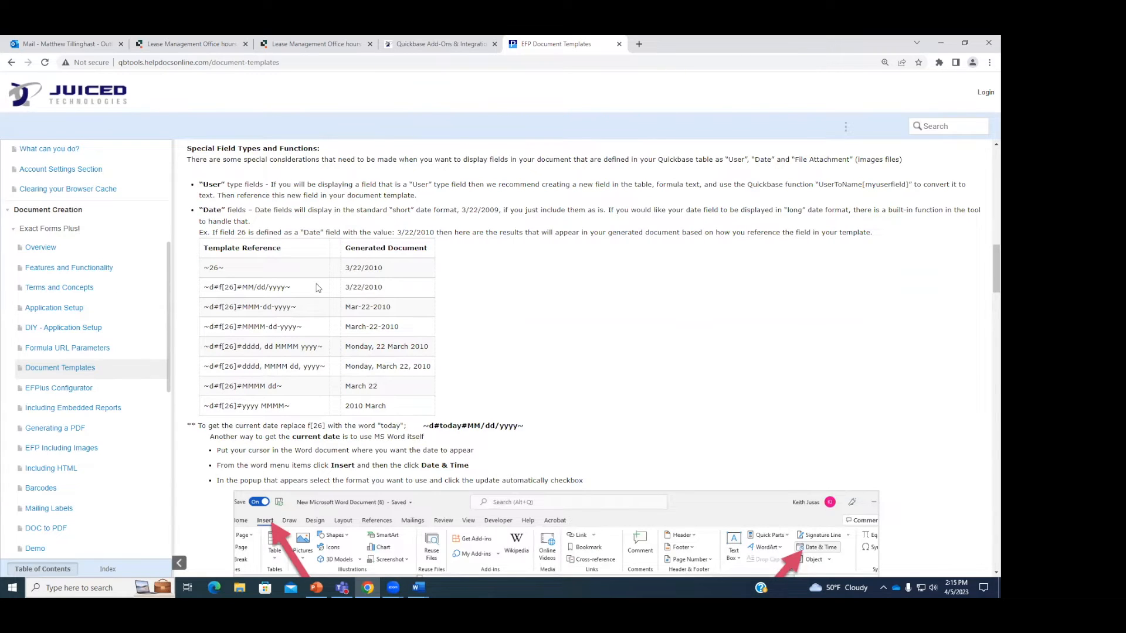
pyautogui.scroll(-4, 363, 295)
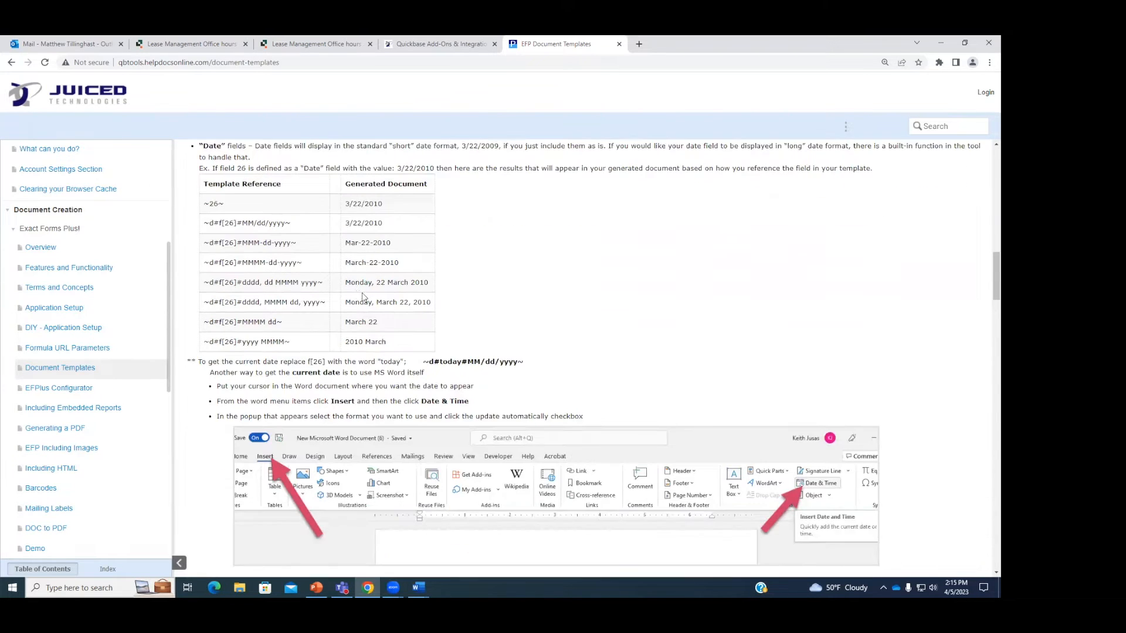
pyautogui.scroll(-3, 386, 303)
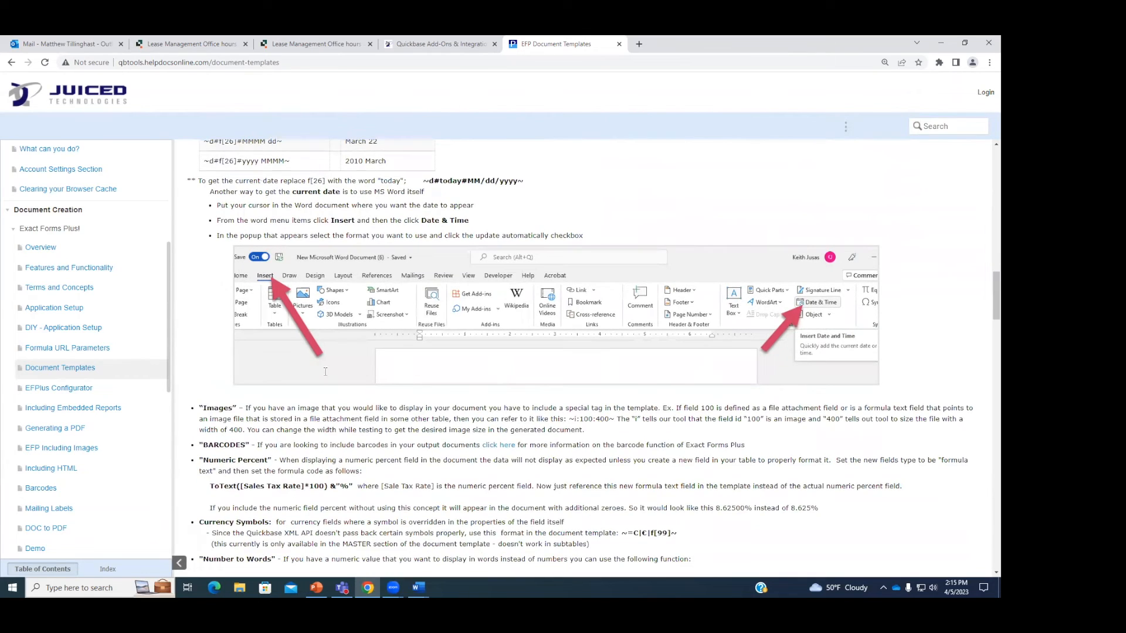
pyautogui.scroll(-3, 284, 332)
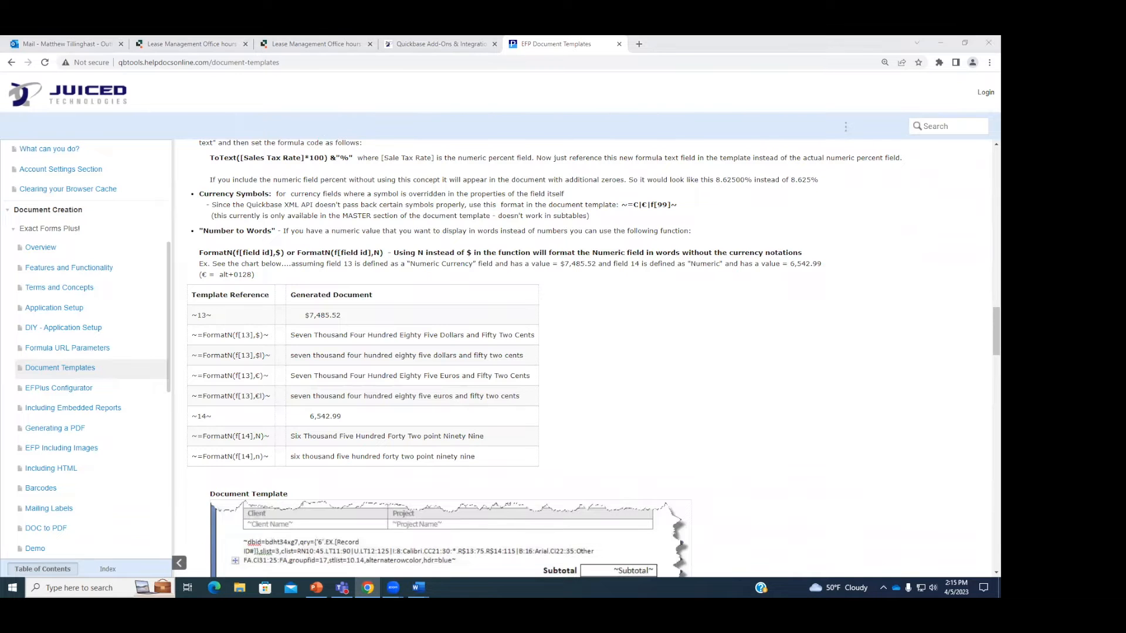
# Step: Switch to the Word lease template, highlight the ~131~ rent tag and return to the help page in the browser
pyautogui.moveTo(558, 39); pyautogui.dragTo(501, 36)
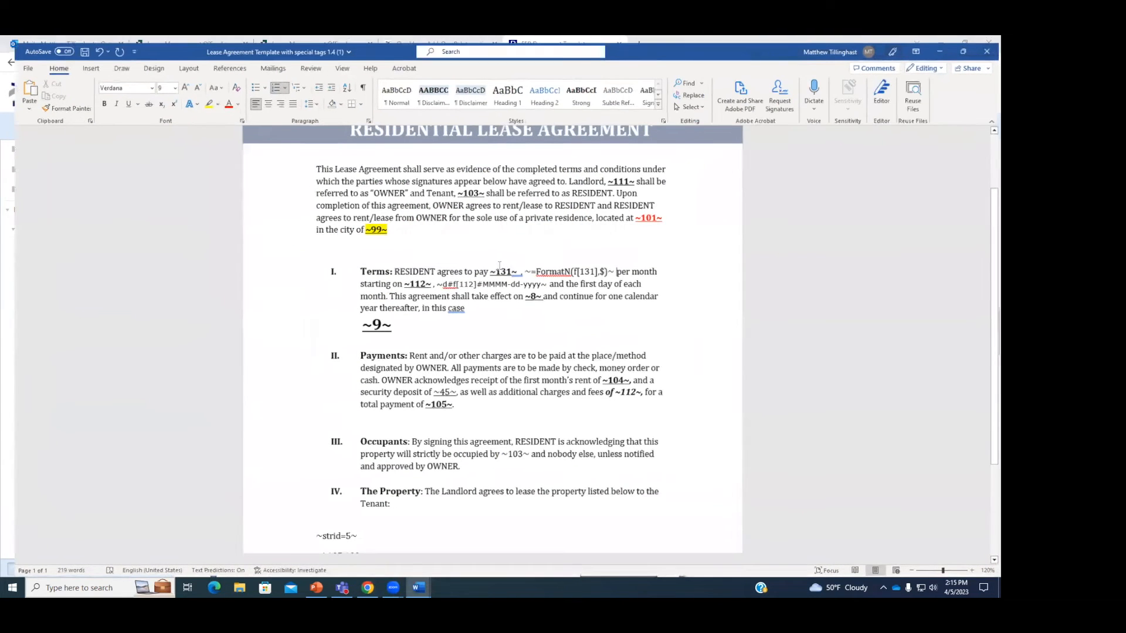
pyautogui.doubleClick(507, 268)
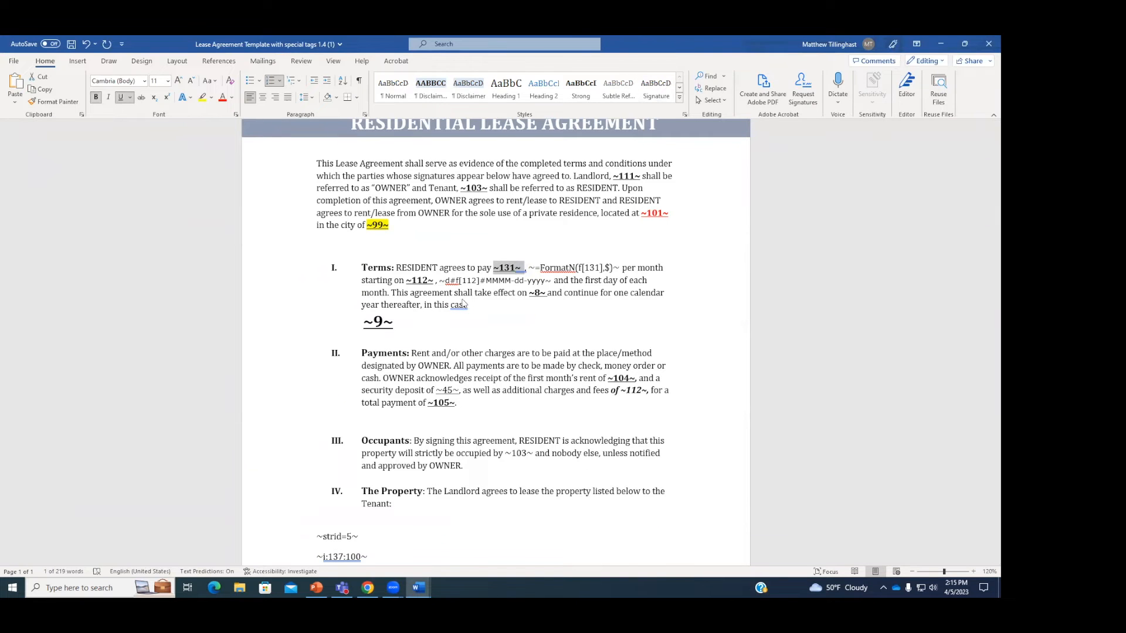
pyautogui.hotkey('alt', 'Tab')
# Step: Point out the Number to Words examples for field 13 and copy the ~=FormatN(f[13],$)~ template reference
pyautogui.moveTo(305, 315); pyautogui.dragTo(478, 334)
pyautogui.click(292, 335)
pyautogui.click(315, 336)
pyautogui.click(478, 334)
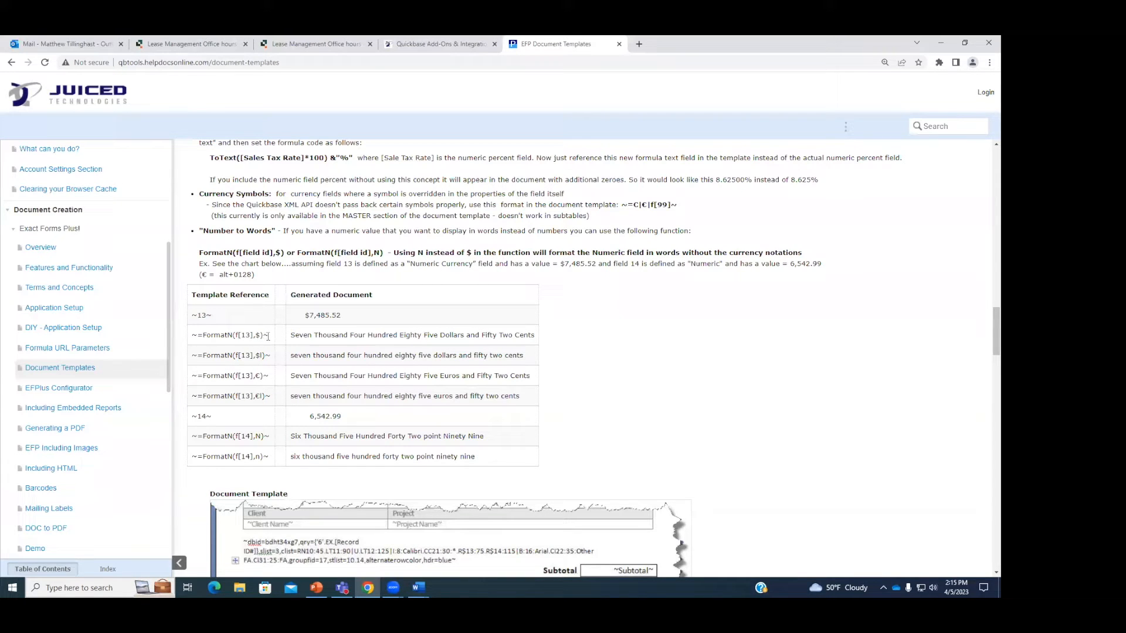
pyautogui.moveTo(268, 335); pyautogui.dragTo(193, 333)
pyautogui.hotkey('ctrl', 'c')
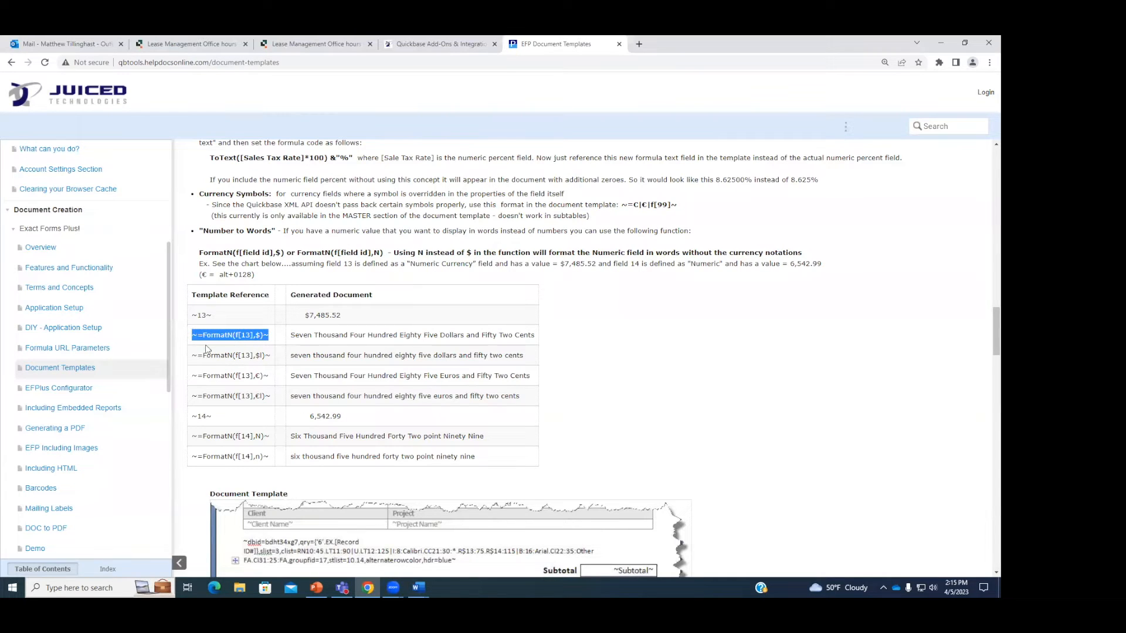
# Step: Paste the copied FormatN tag below The Property clause in the Word lease template and change its field ID to 131
pyautogui.hotkey('alt', 'Tab')
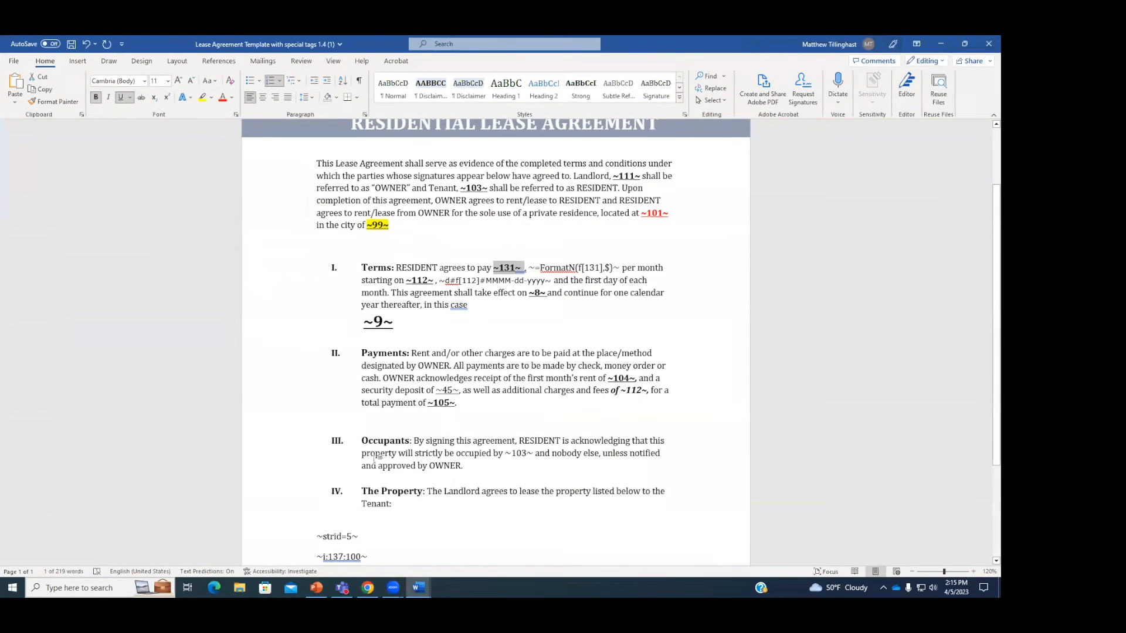
pyautogui.scroll(-2, 375, 457)
pyautogui.scroll(-1, 375, 458)
pyautogui.click(373, 460)
pyautogui.hotkey('ctrl', 'v')
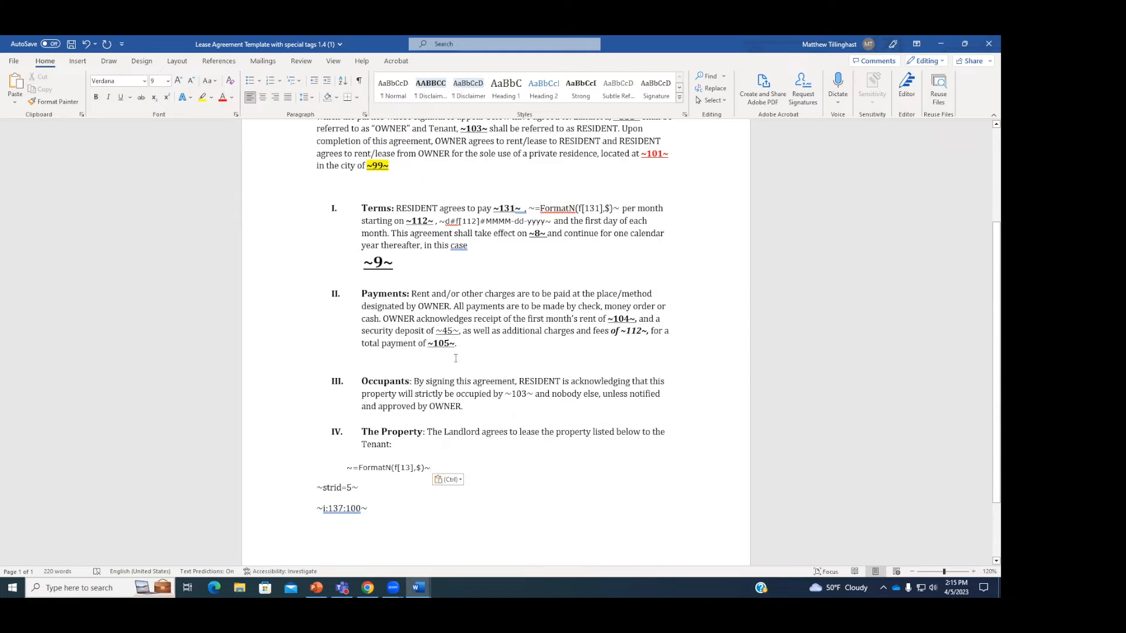
pyautogui.moveTo(410, 467); pyautogui.dragTo(401, 467)
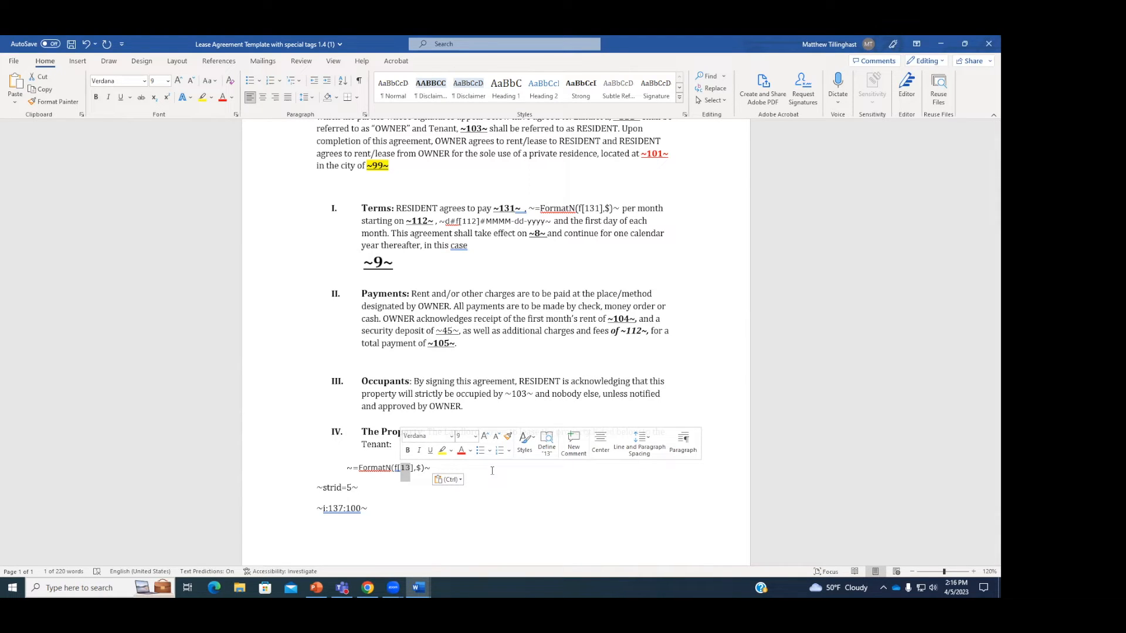
pyautogui.click(415, 469)
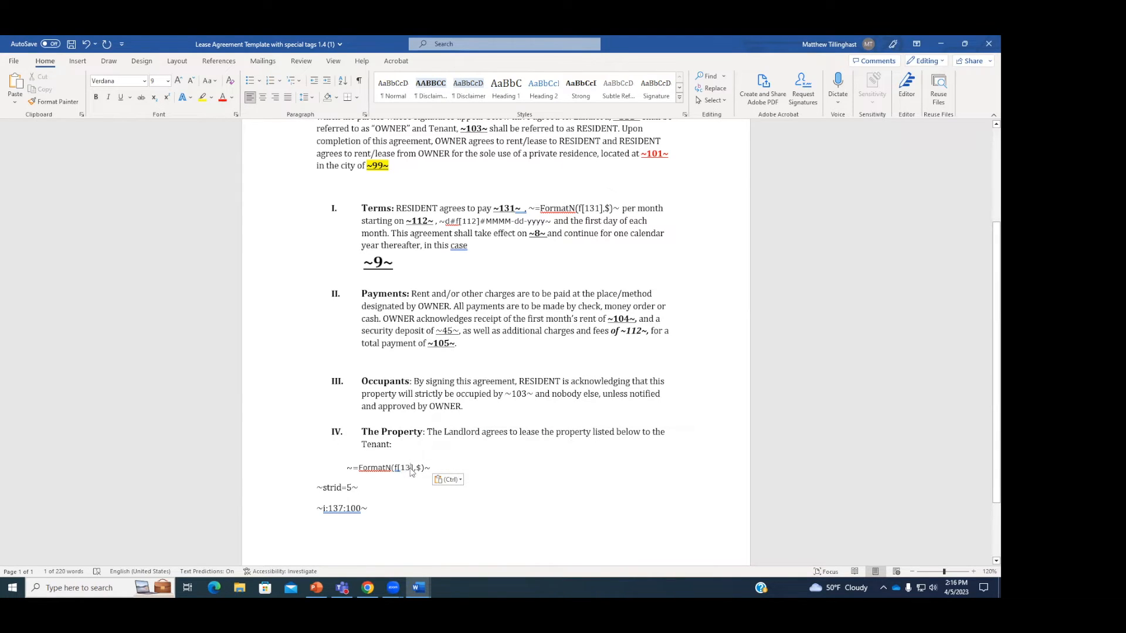
pyautogui.write('1')
# Step: Copy the formatting of "agrees to lease" in The Property clause to the pasted FormatN tag with Format Painter
pyautogui.moveTo(490, 441); pyautogui.dragTo(539, 434)
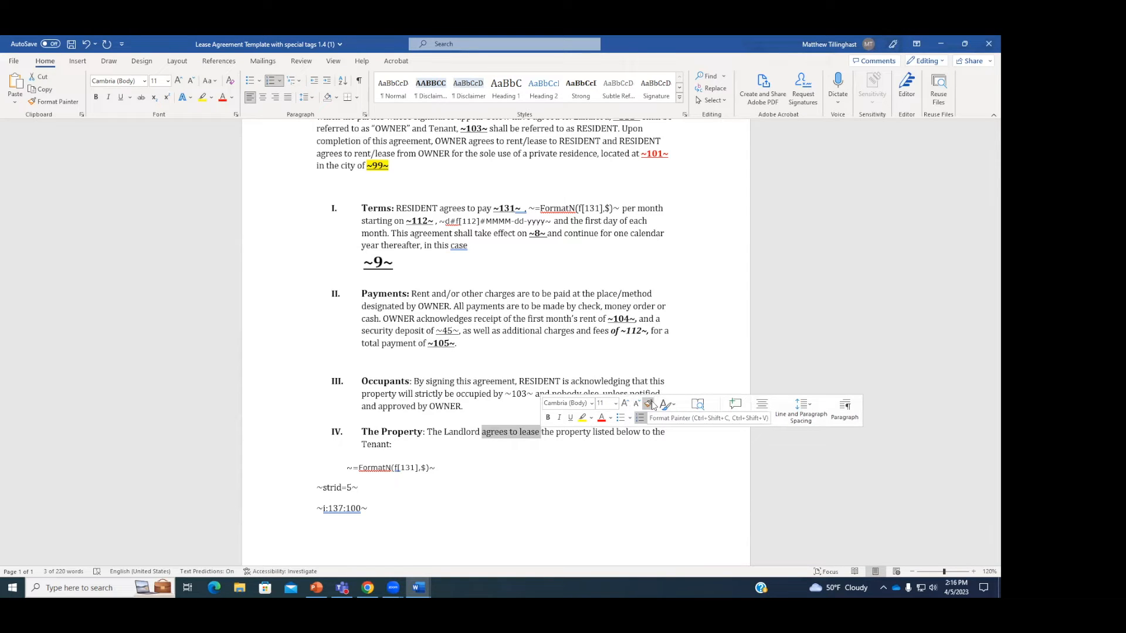
pyautogui.click(649, 404)
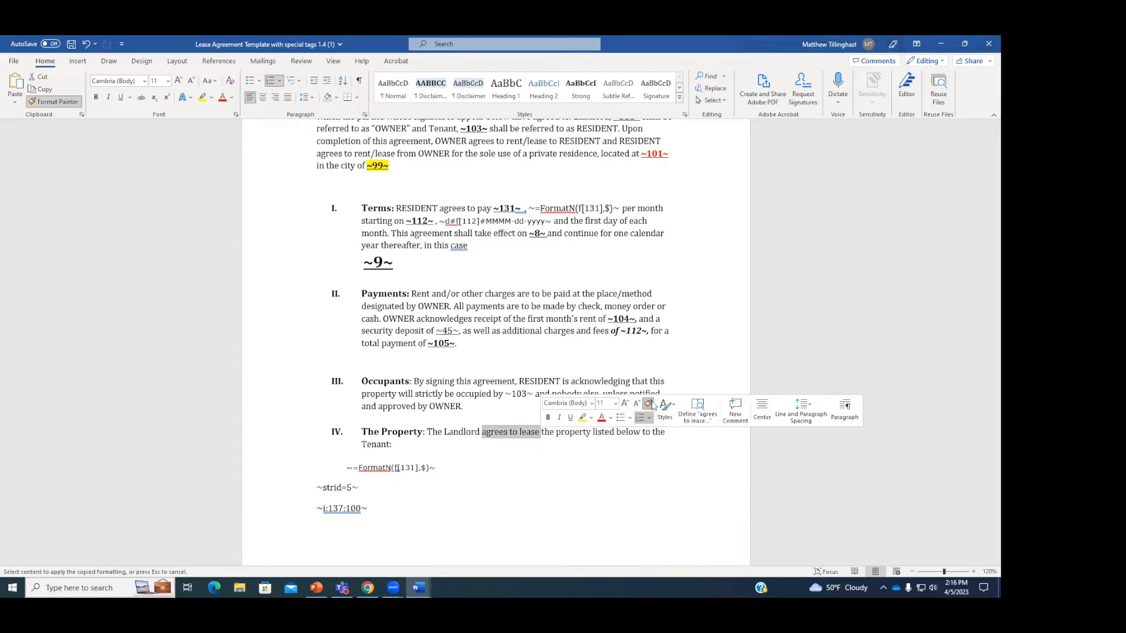
pyautogui.moveTo(435, 468); pyautogui.dragTo(347, 466)
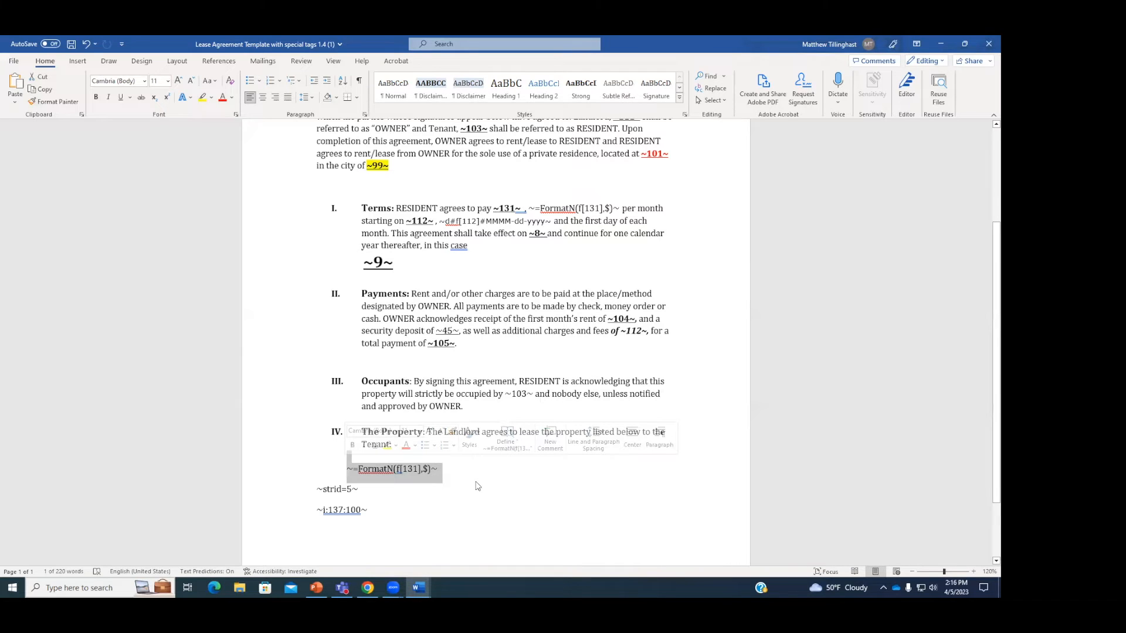
pyautogui.click(476, 482)
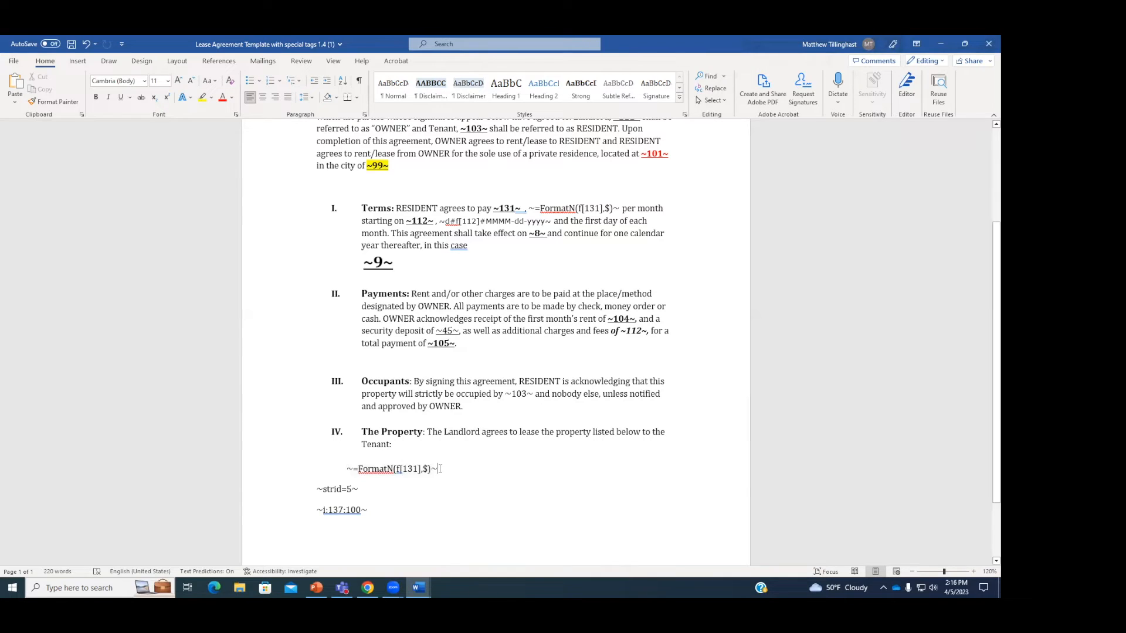
# Step: Point out the FormatN tag below The Property clause and the matching one in the Terms clause
pyautogui.moveTo(439, 468); pyautogui.dragTo(350, 467)
pyautogui.click(464, 469)
pyautogui.moveTo(542, 206); pyautogui.dragTo(615, 208)
pyautogui.rightClick(531, 210)
pyautogui.click(532, 210)
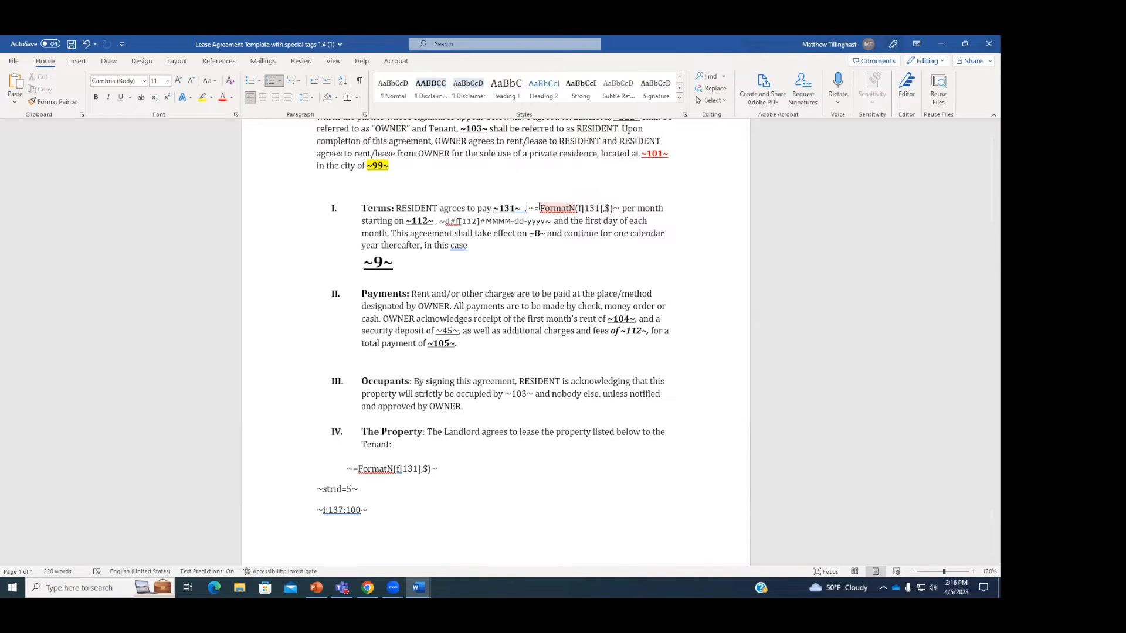
# Step: Try adding a space inside the ~131~ rent tag and removing the space before it, restoring the original spacing
pyautogui.click(499, 208)
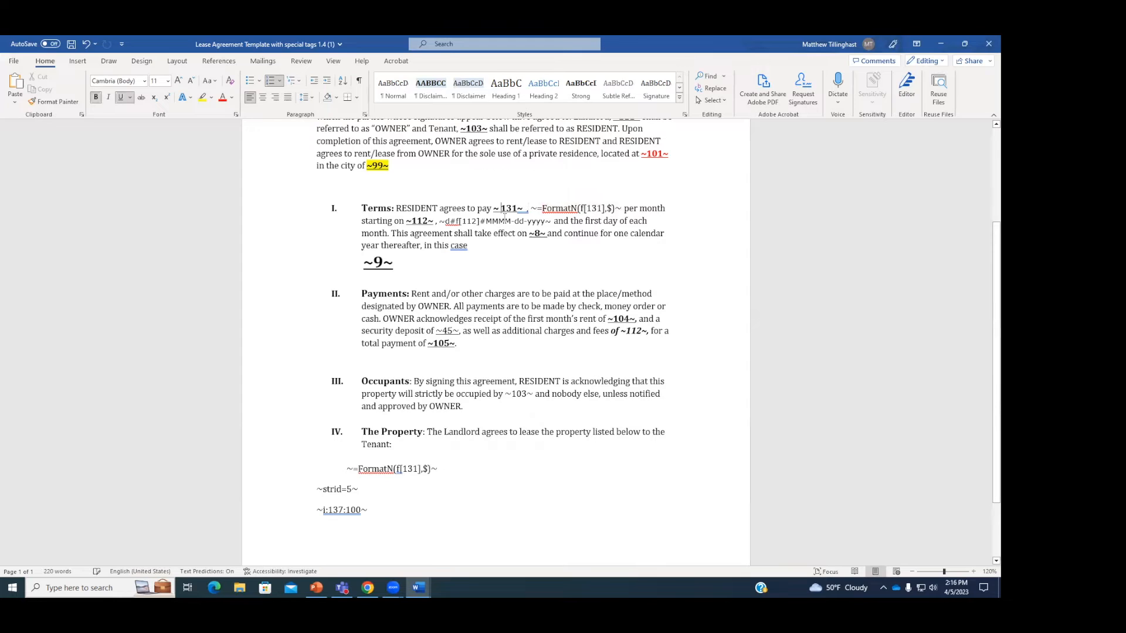
pyautogui.click(532, 222)
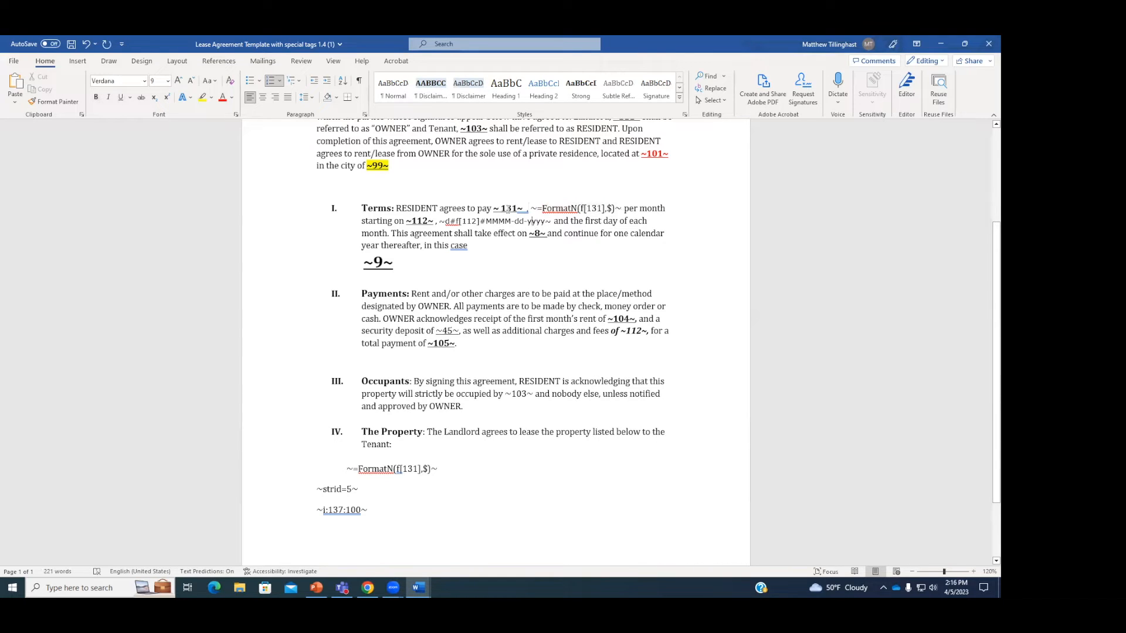
pyautogui.click(501, 208)
pyautogui.press('BackSpace')
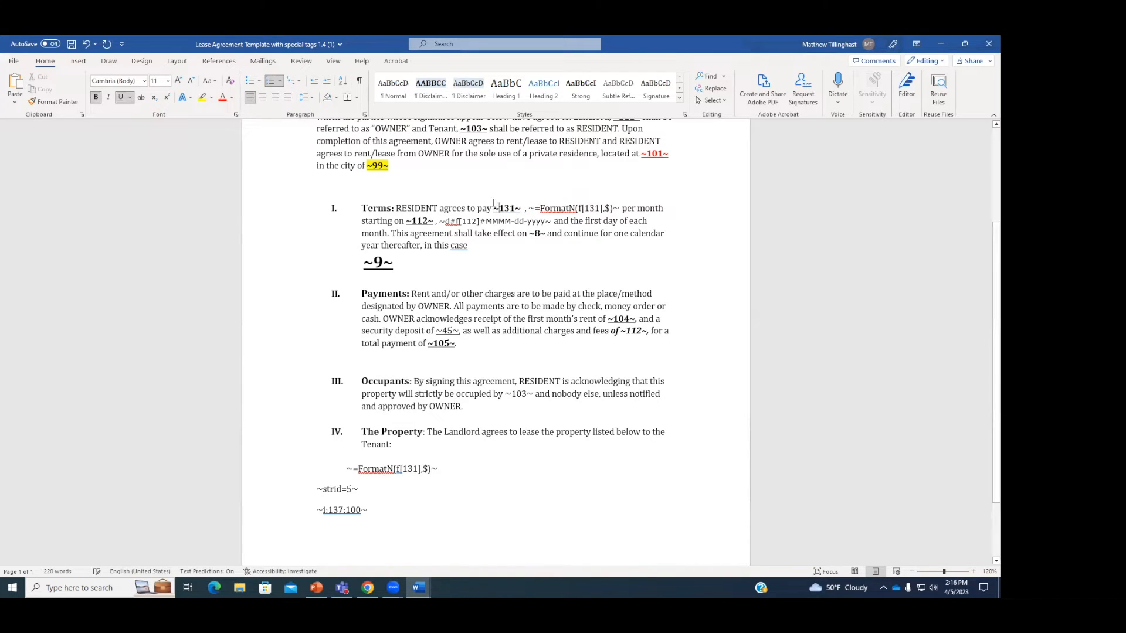
pyautogui.press('BackSpace')
pyautogui.press('Down')
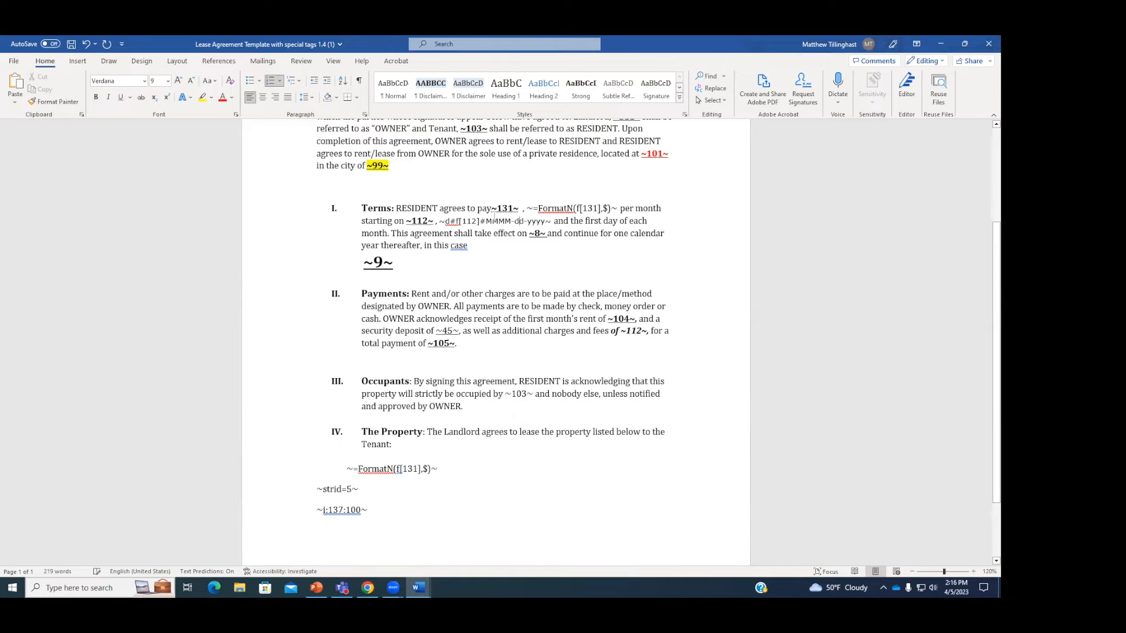
pyautogui.click(492, 208)
pyautogui.click(528, 223)
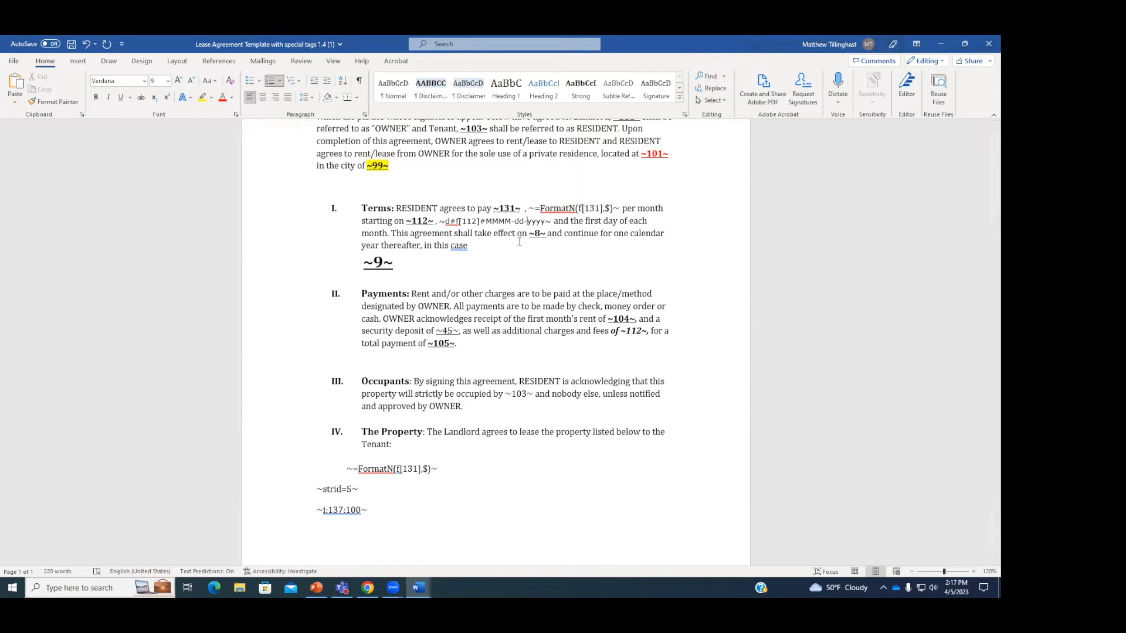
pyautogui.press('Up')
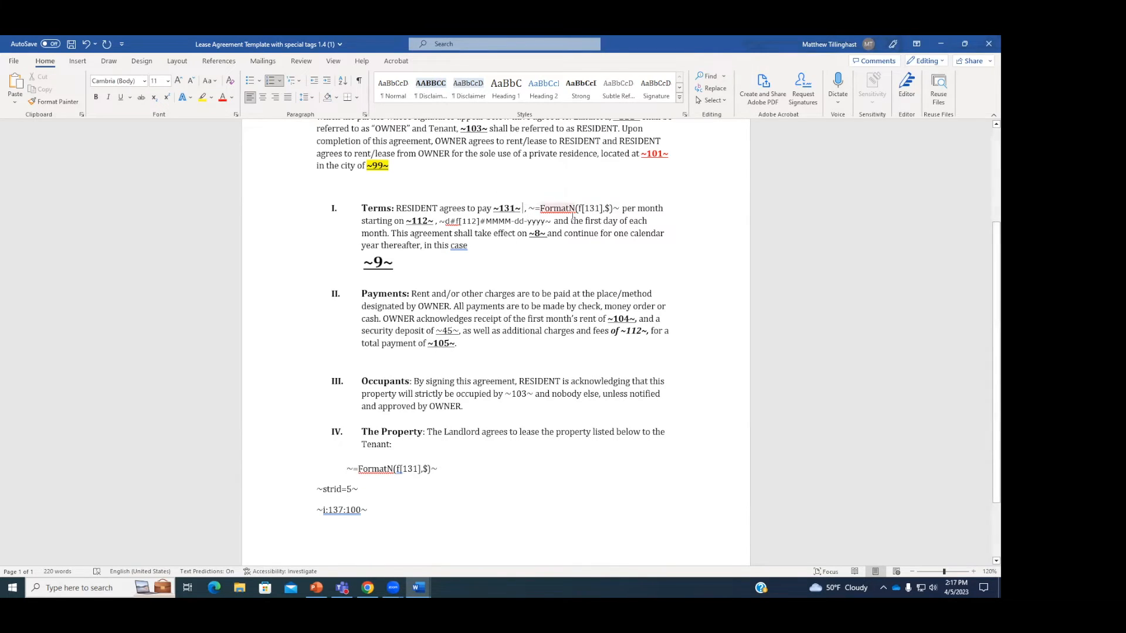
# Step: Highlight the FormatN tag for field 131 below The Property clause
pyautogui.scroll(-2, 503, 265)
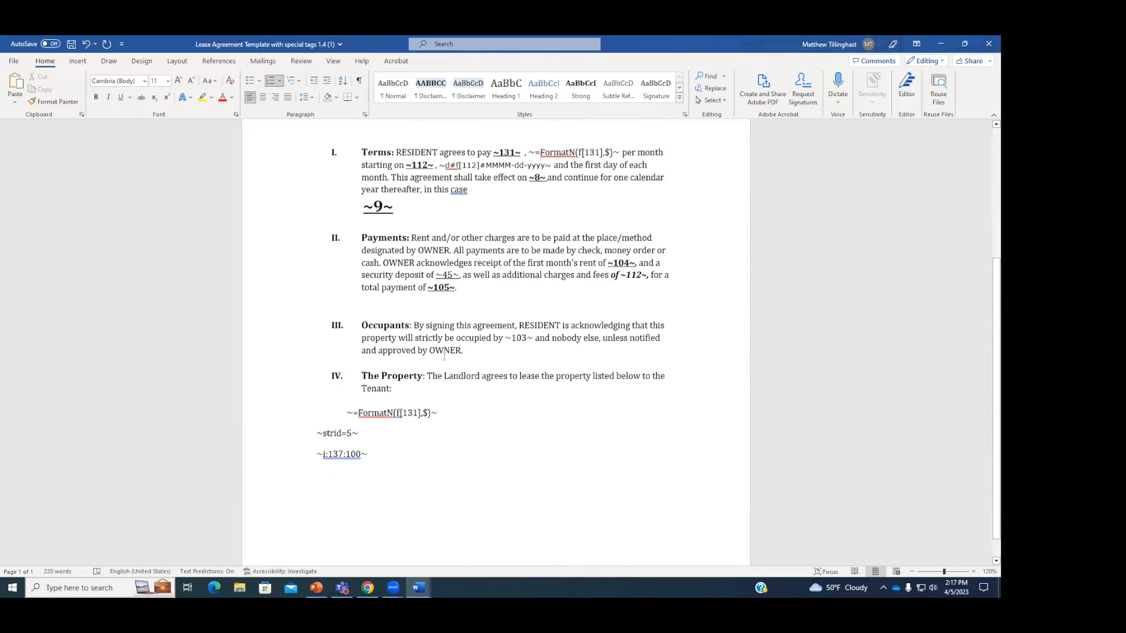
pyautogui.moveTo(441, 410); pyautogui.dragTo(351, 402)
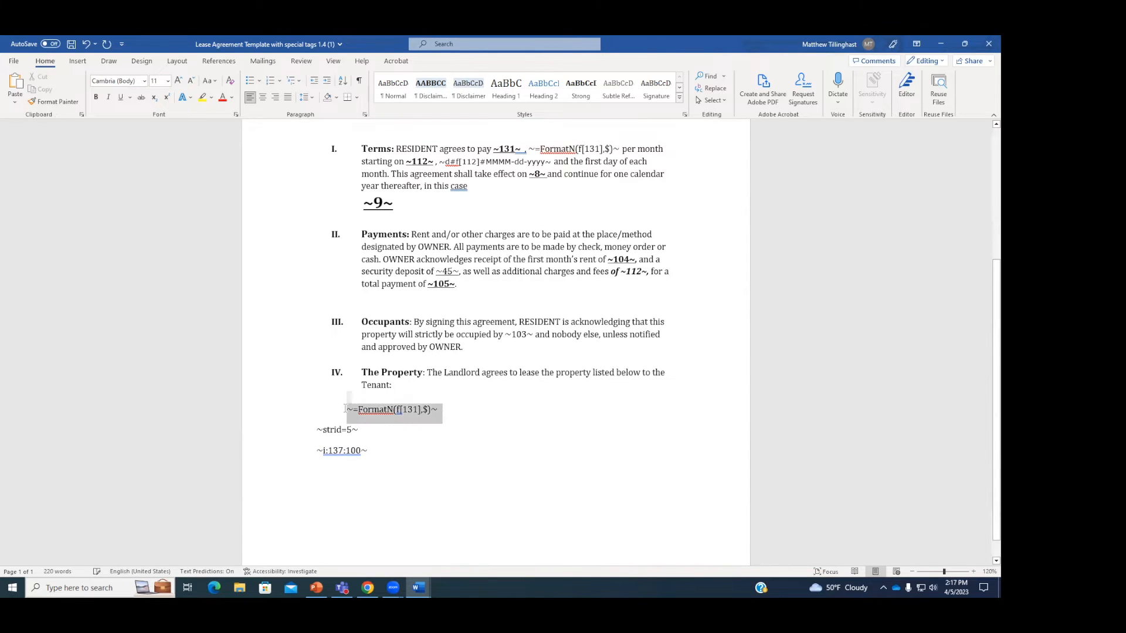
pyautogui.click(398, 409)
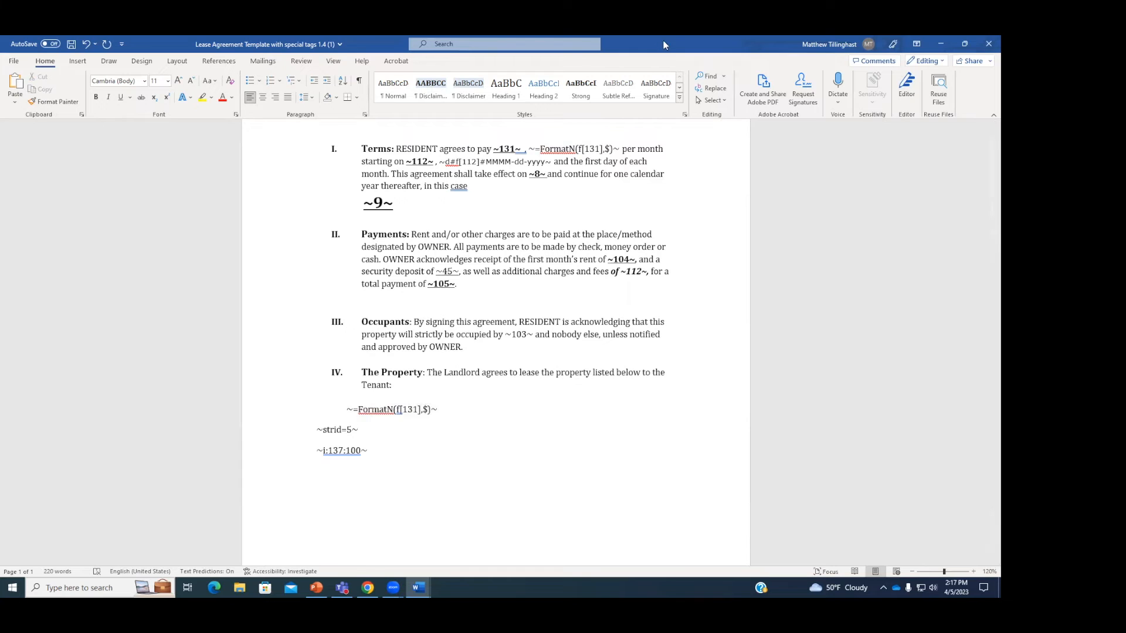
# Step: Return to the help page in the browser and point out the Euro and field 14 Number to Words examples
pyautogui.hotkey('alt', 'Tab')
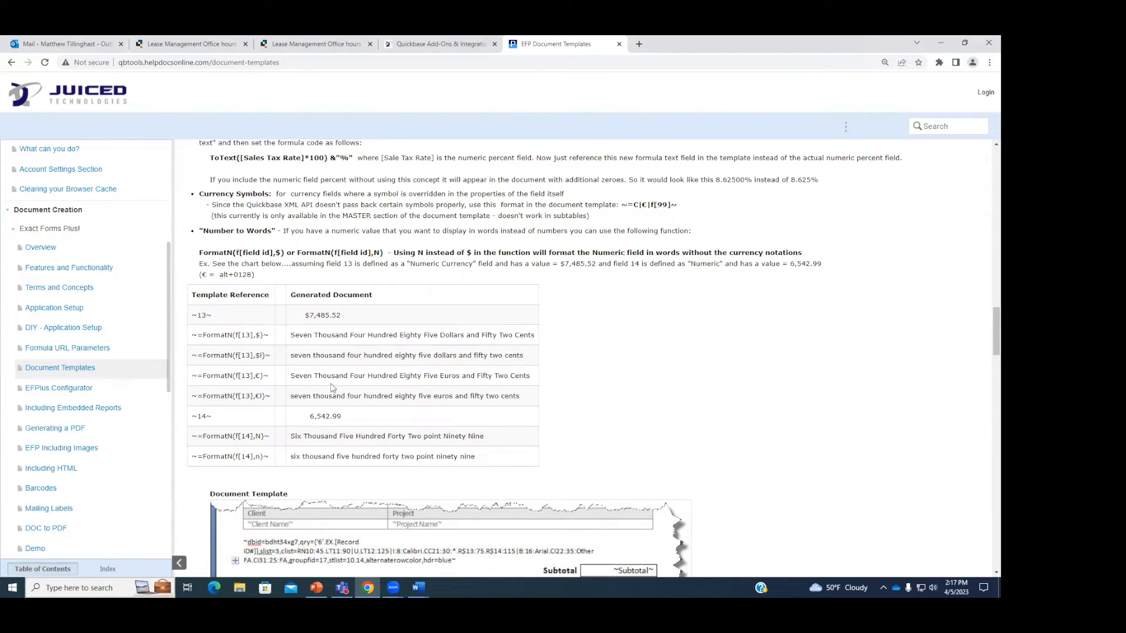
pyautogui.doubleClick(449, 375)
pyautogui.click(446, 375)
pyautogui.scroll(-1, 329, 369)
pyautogui.moveTo(346, 365); pyautogui.dragTo(311, 363)
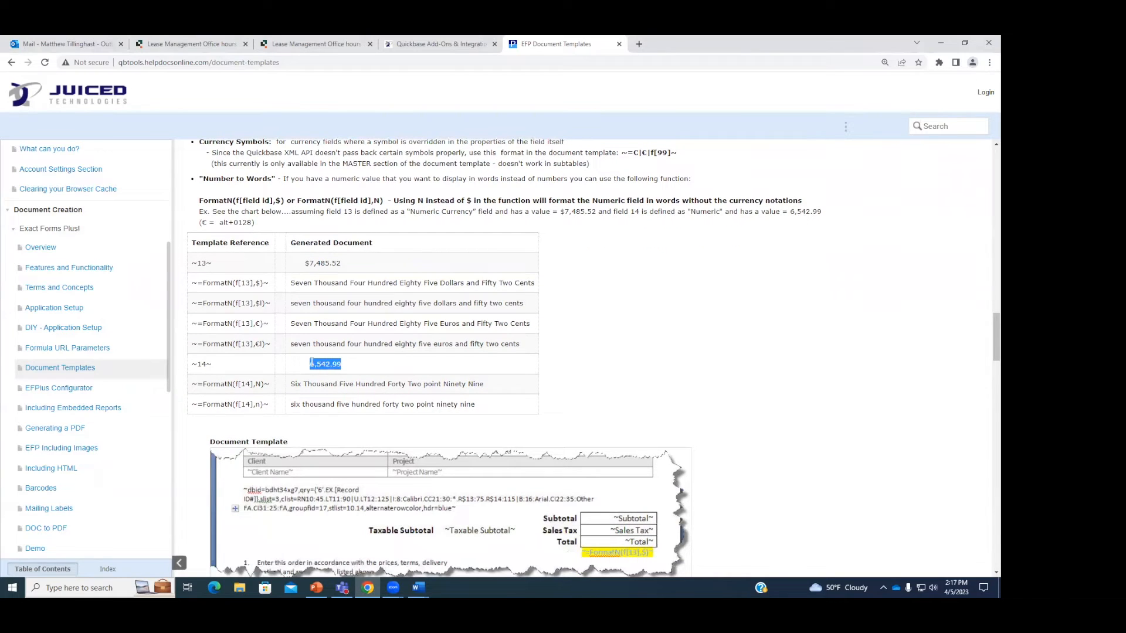
pyautogui.click(357, 368)
pyautogui.doubleClick(260, 384)
pyautogui.click(251, 382)
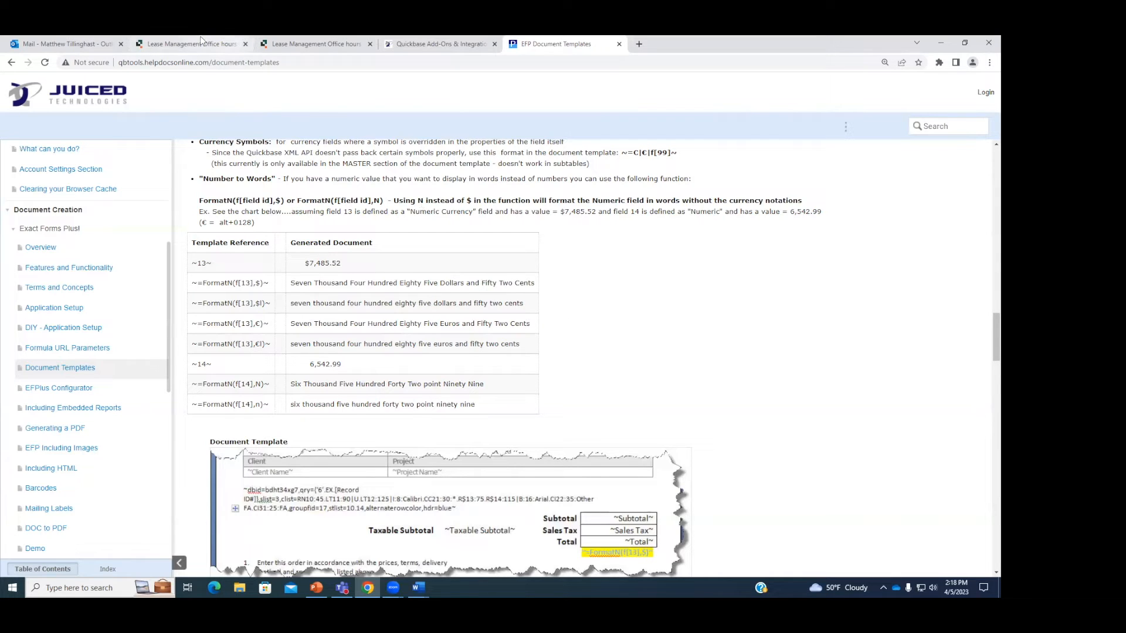
# Step: Switch to the Word lease template and highlight the formatted date tag and the ~112~ tag in the Terms clause
pyautogui.hotkey('alt', 'Tab')
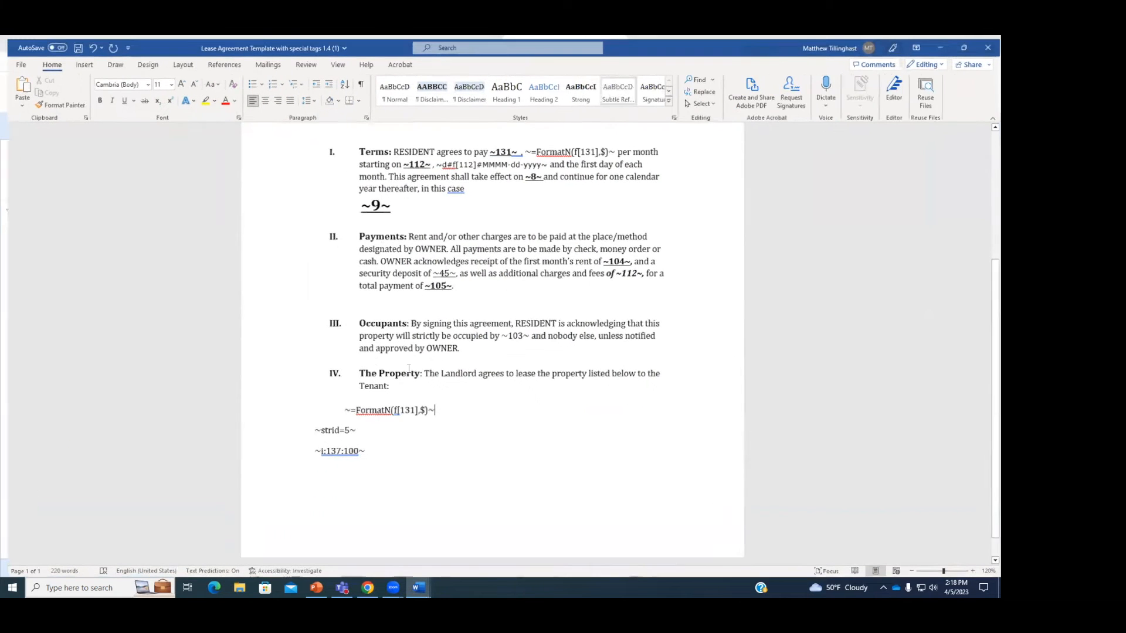
pyautogui.scroll(4, 561, 248)
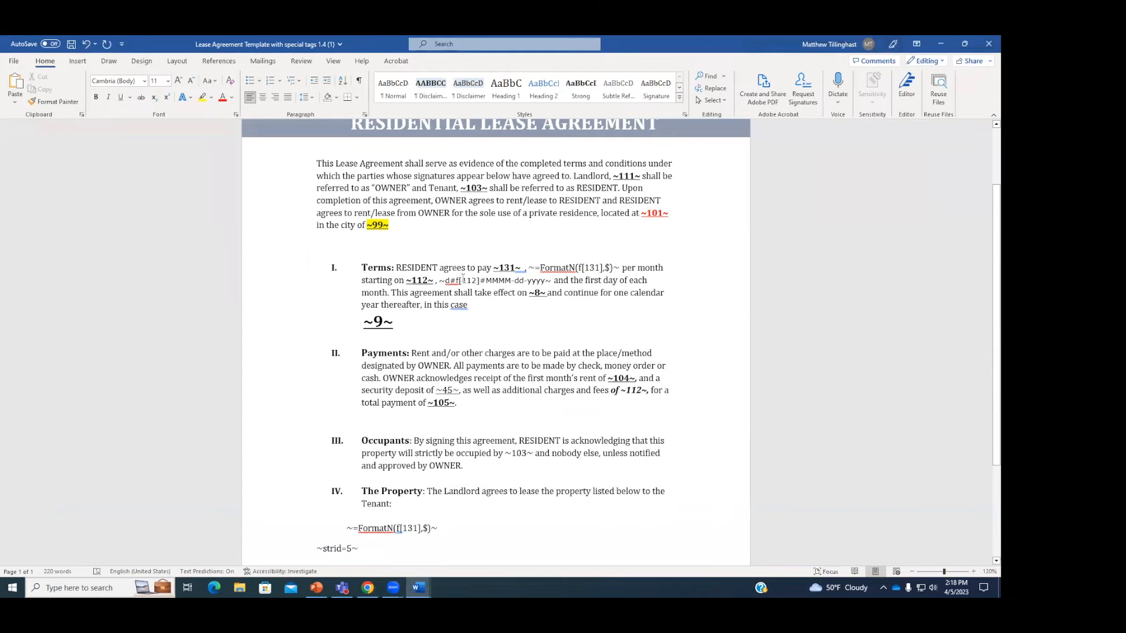
pyautogui.moveTo(445, 281); pyautogui.dragTo(478, 281)
pyautogui.click(525, 318)
pyautogui.moveTo(434, 281); pyautogui.dragTo(407, 281)
pyautogui.click(432, 282)
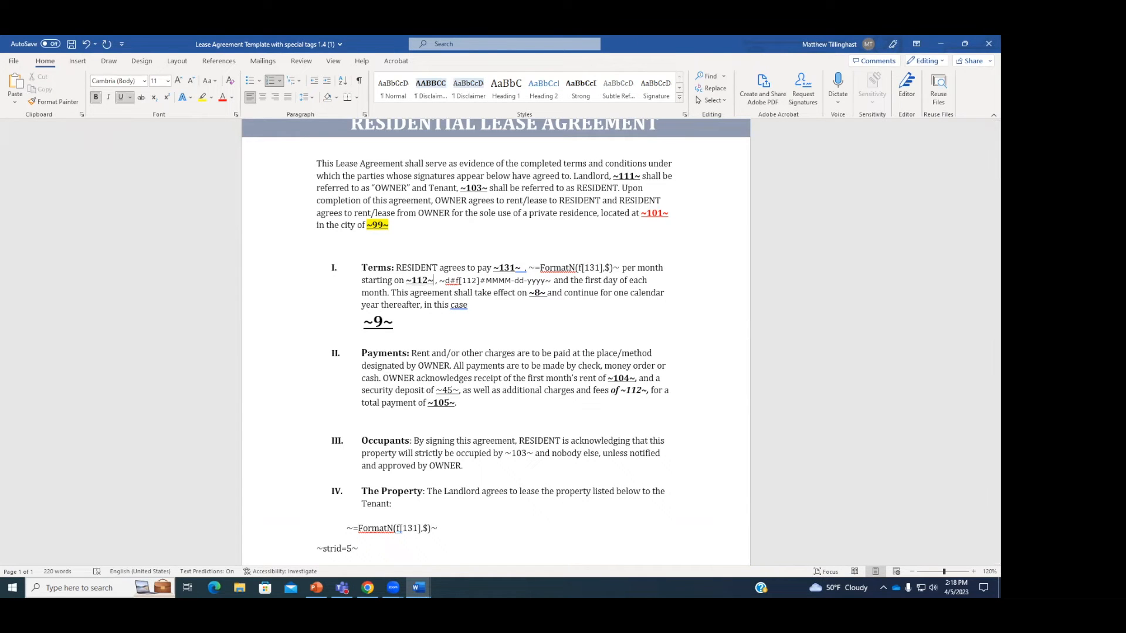
# Step: Return to the help page in the browser and highlight the March-22-2010 example in the date format table
pyautogui.click(940, 44)
pyautogui.scroll(3, 391, 328)
pyautogui.scroll(4, 391, 332)
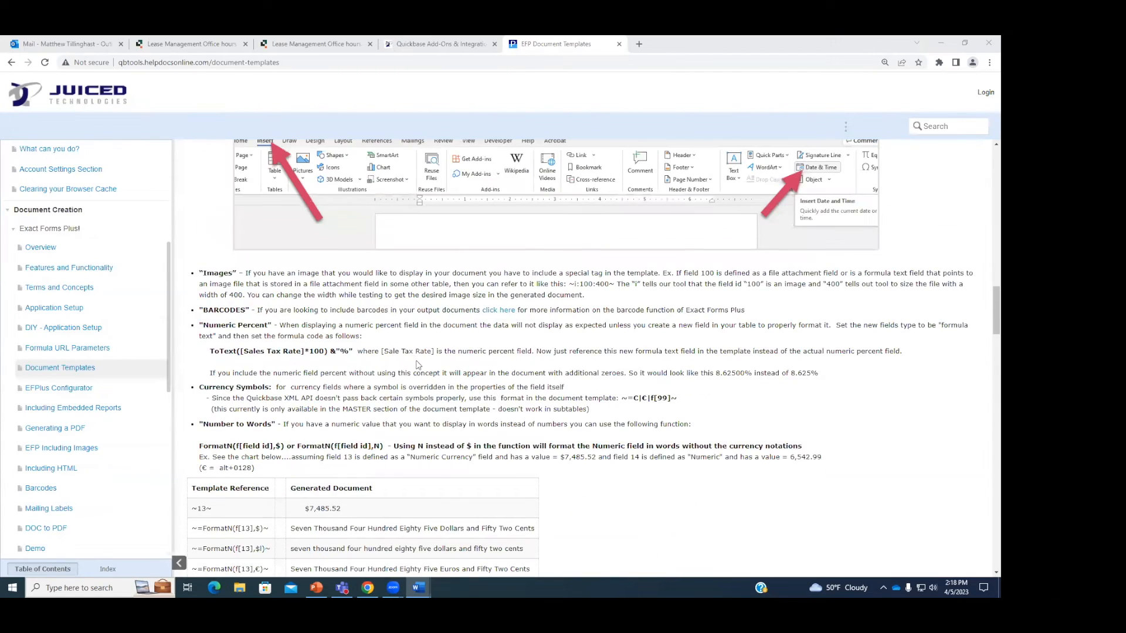
pyautogui.scroll(4, 354, 299)
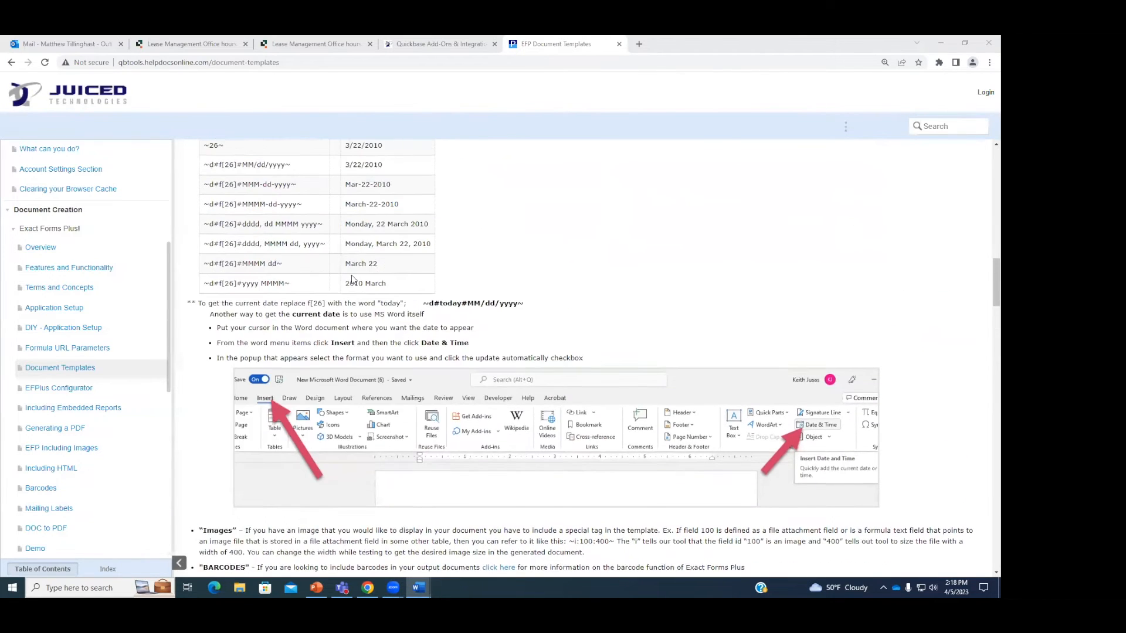
pyautogui.click(303, 345)
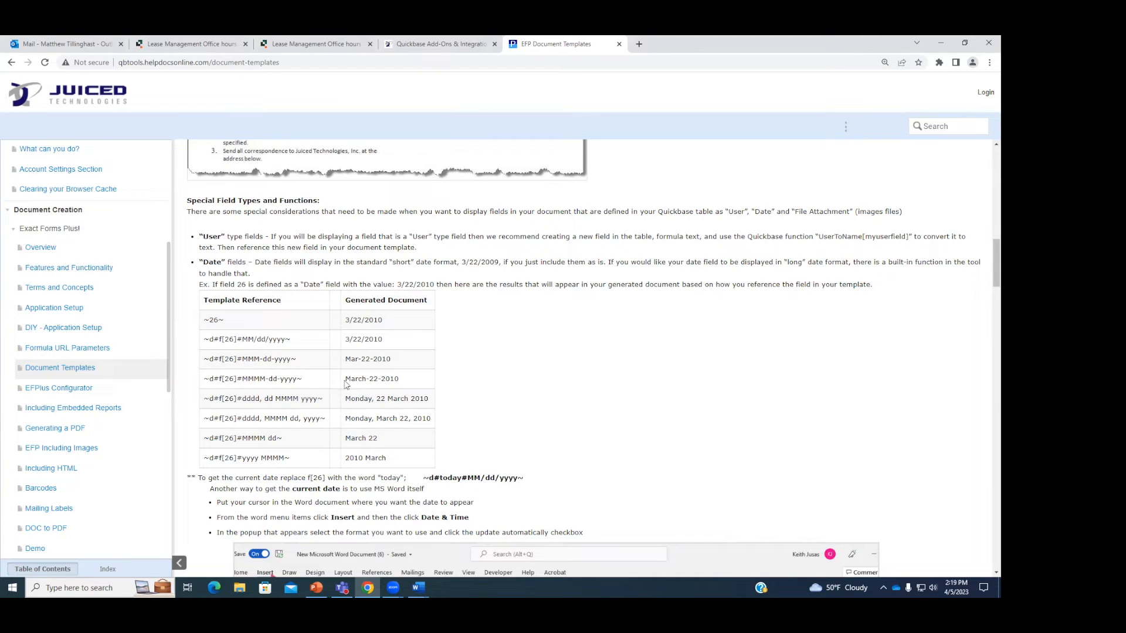
pyautogui.moveTo(345, 380); pyautogui.dragTo(409, 386)
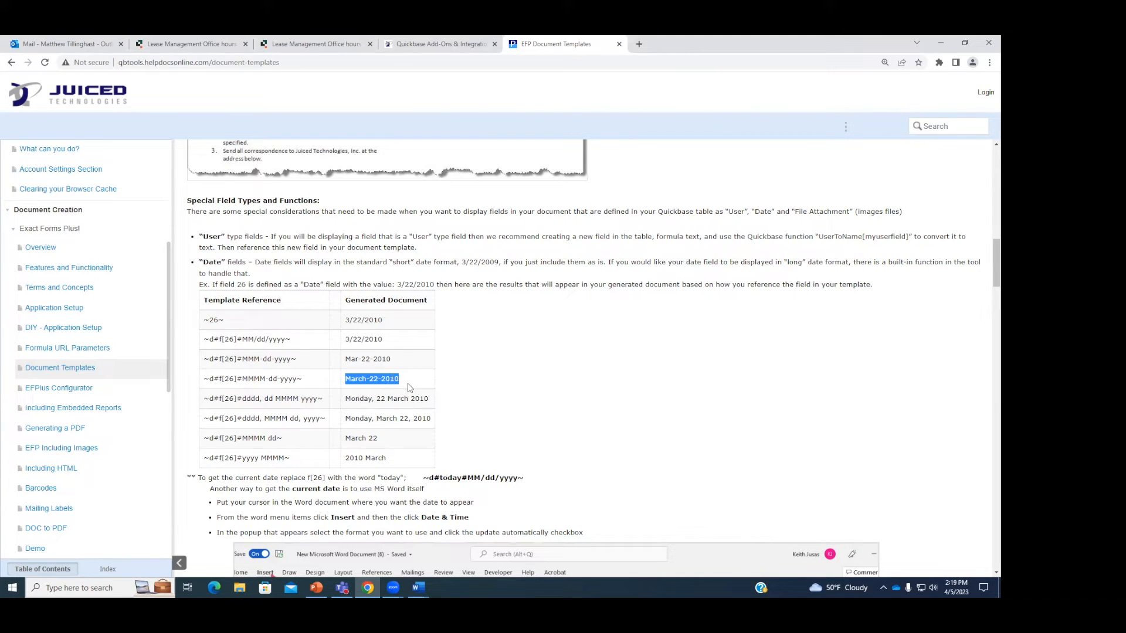
pyautogui.click(444, 370)
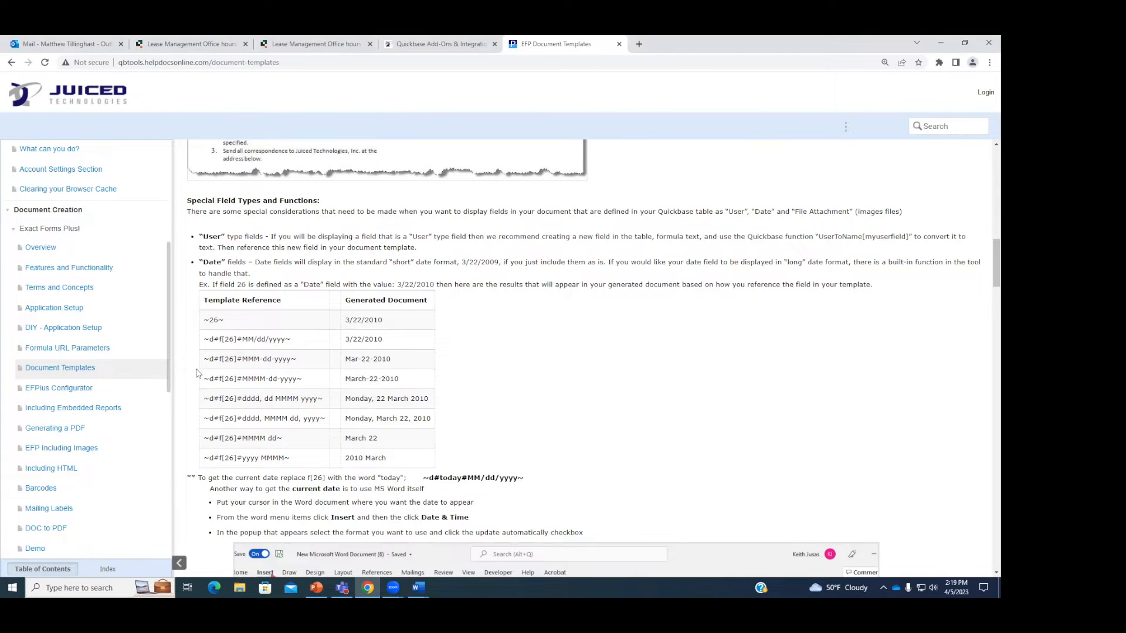
# Step: Copy the ~d#f[26]#MMMM-dd-yyyy~ reference and paste it below the FormatN tag under The Property in the Word template
pyautogui.moveTo(303, 380); pyautogui.dragTo(205, 375)
pyautogui.hotkey('ctrl', 'c')
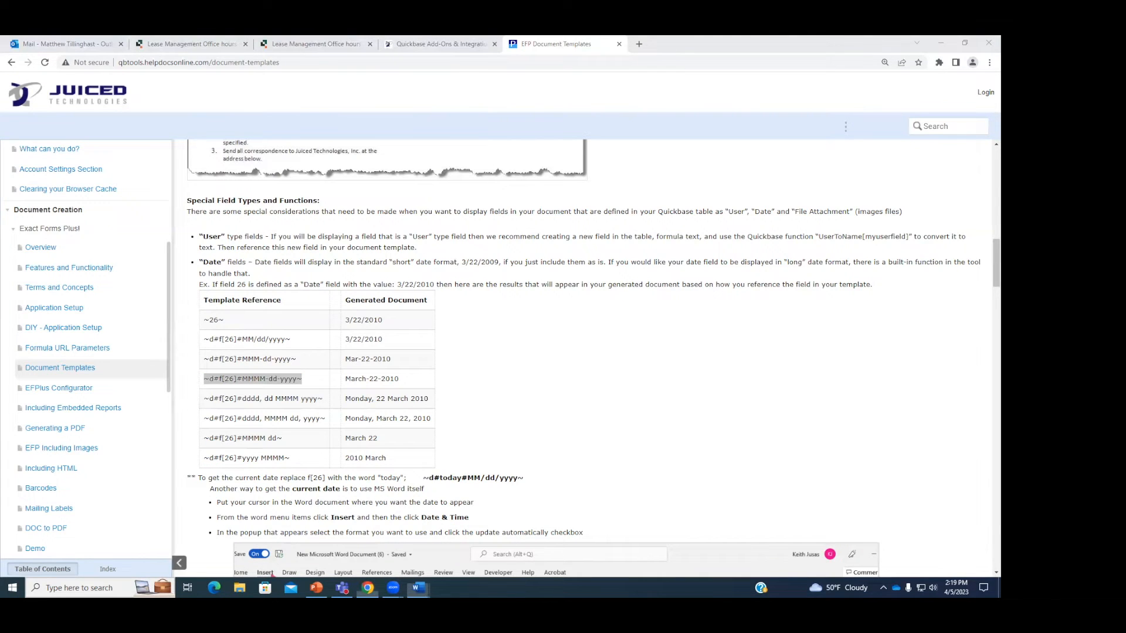
pyautogui.hotkey('alt', 'Tab')
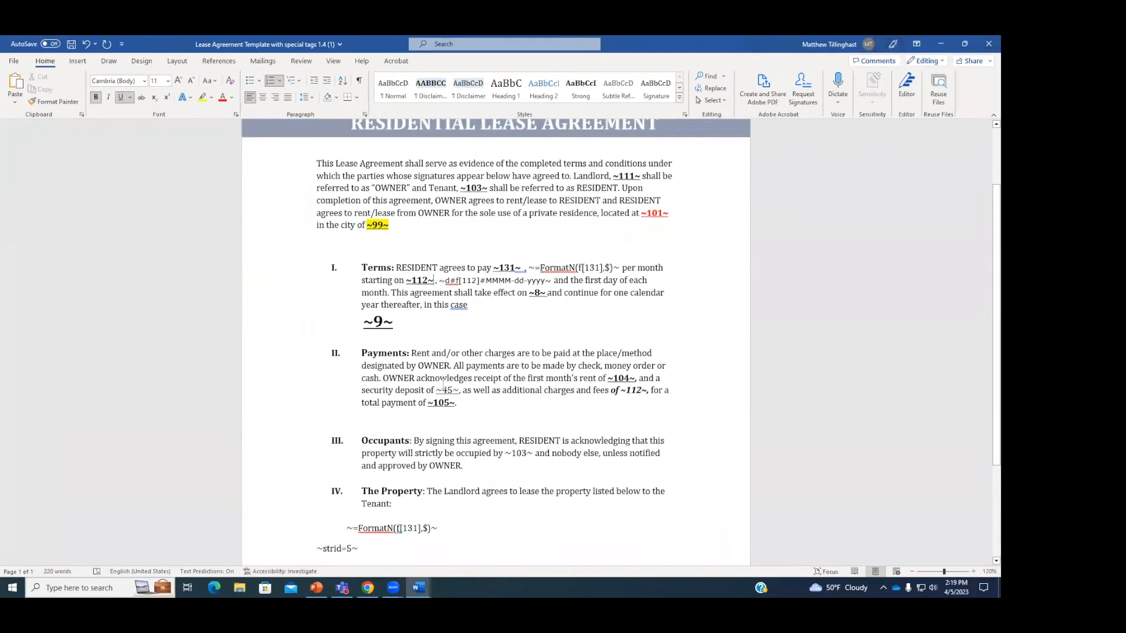
pyautogui.scroll(-3, 496, 310)
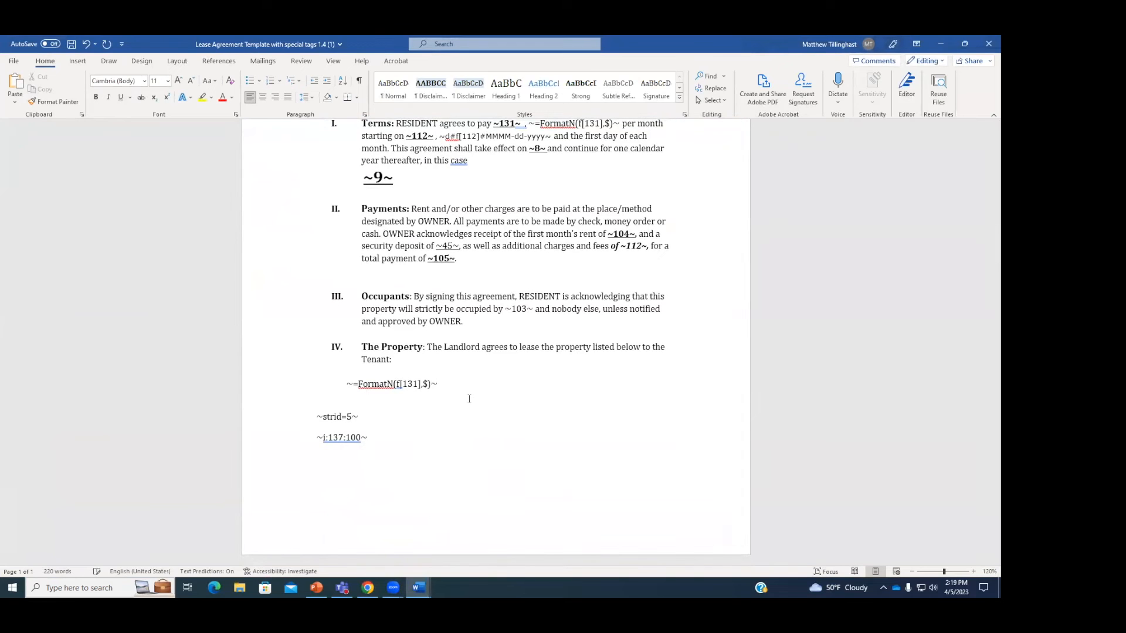
pyautogui.hotkey('ctrl', 'v')
# Step: Match the pasted date tag's formatting to "agrees to lease" with Format Painter and add a blank line above the tag
pyautogui.moveTo(492, 350); pyautogui.dragTo(539, 347)
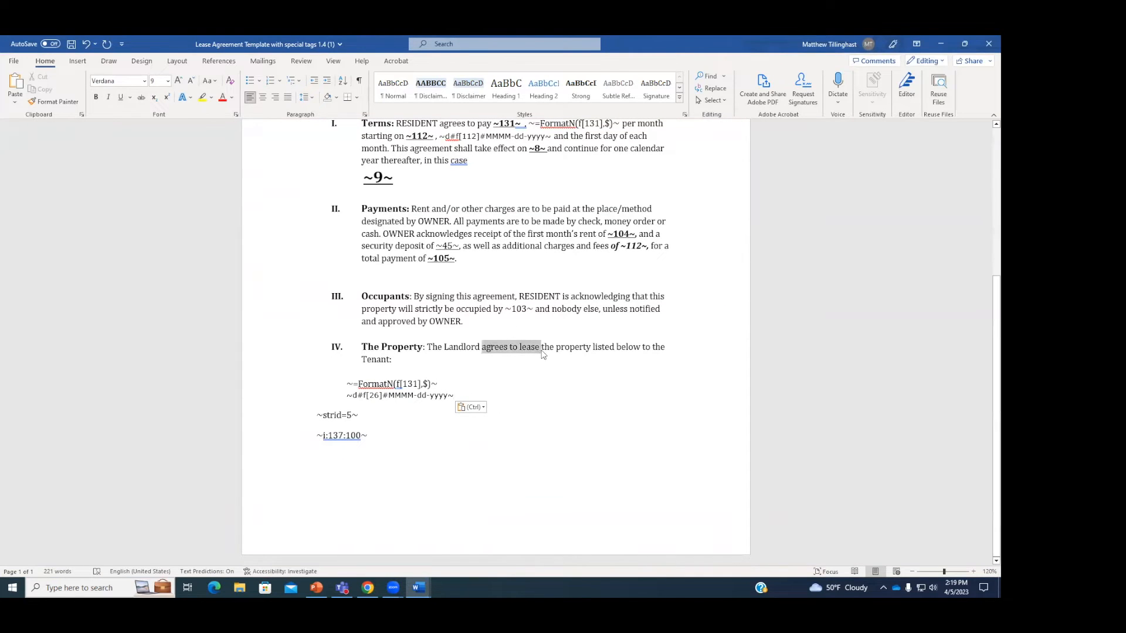
pyautogui.click(639, 320)
pyautogui.moveTo(457, 394); pyautogui.dragTo(346, 396)
pyautogui.press('Down')
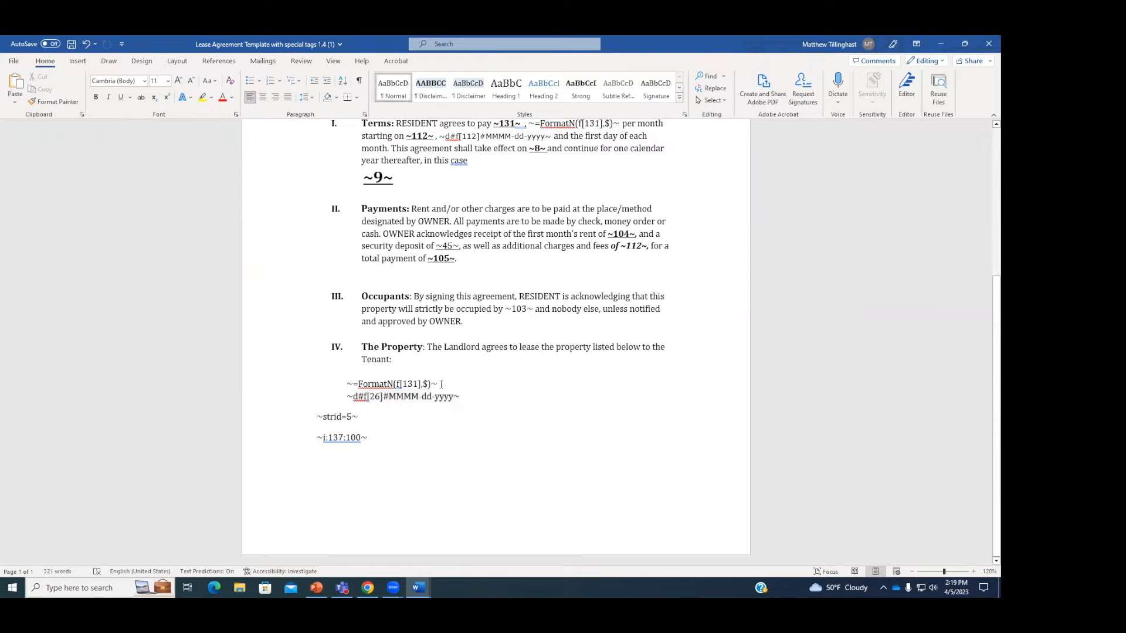
pyautogui.hotkey('ctrl', 'z')
pyautogui.scroll(1, 488, 372)
pyautogui.scroll(3, 487, 372)
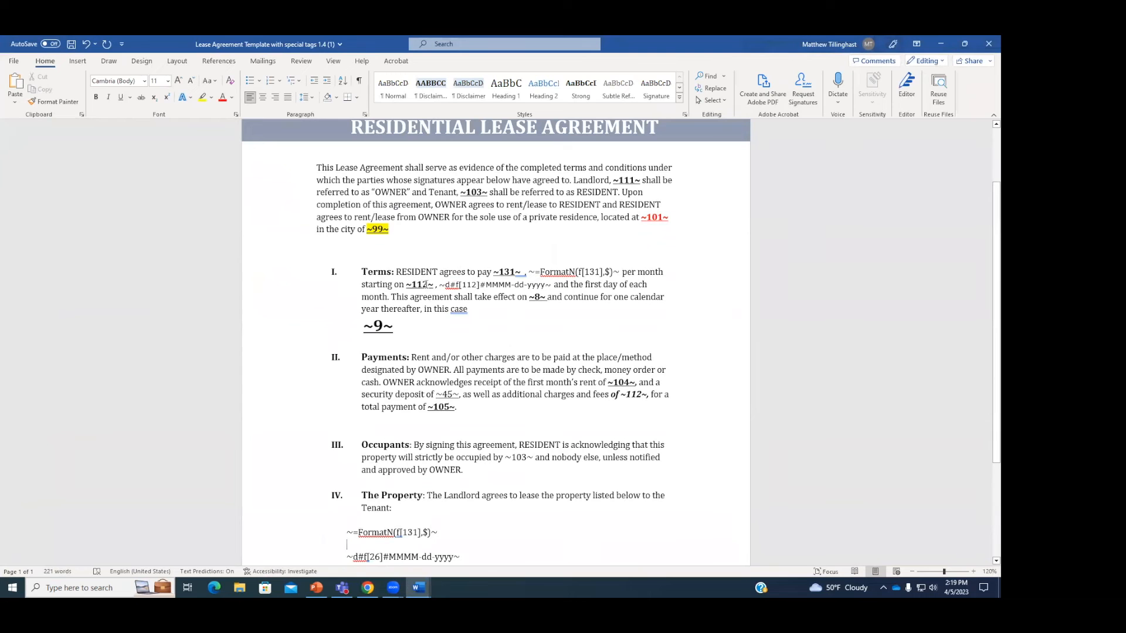
# Step: Highlight 112 in the Terms clause's ~112~ tag, switch to the Lease #1 record in the browser, and check the Rent Due field's ID
pyautogui.doubleClick(426, 284)
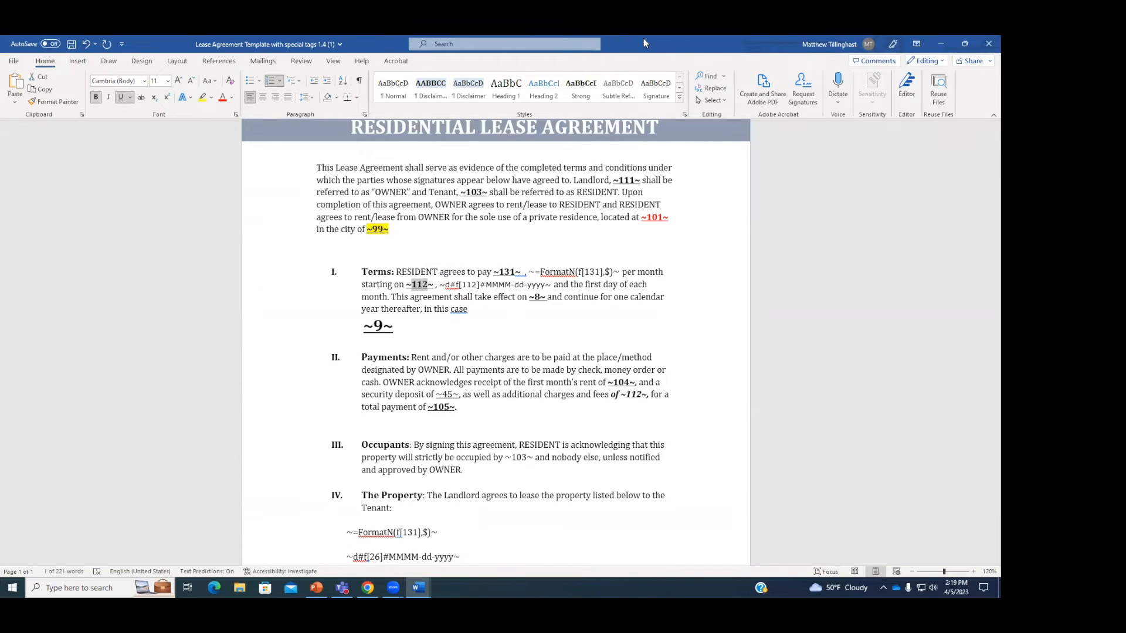
pyautogui.click(940, 44)
pyautogui.click(214, 43)
pyautogui.scroll(15, 322, 288)
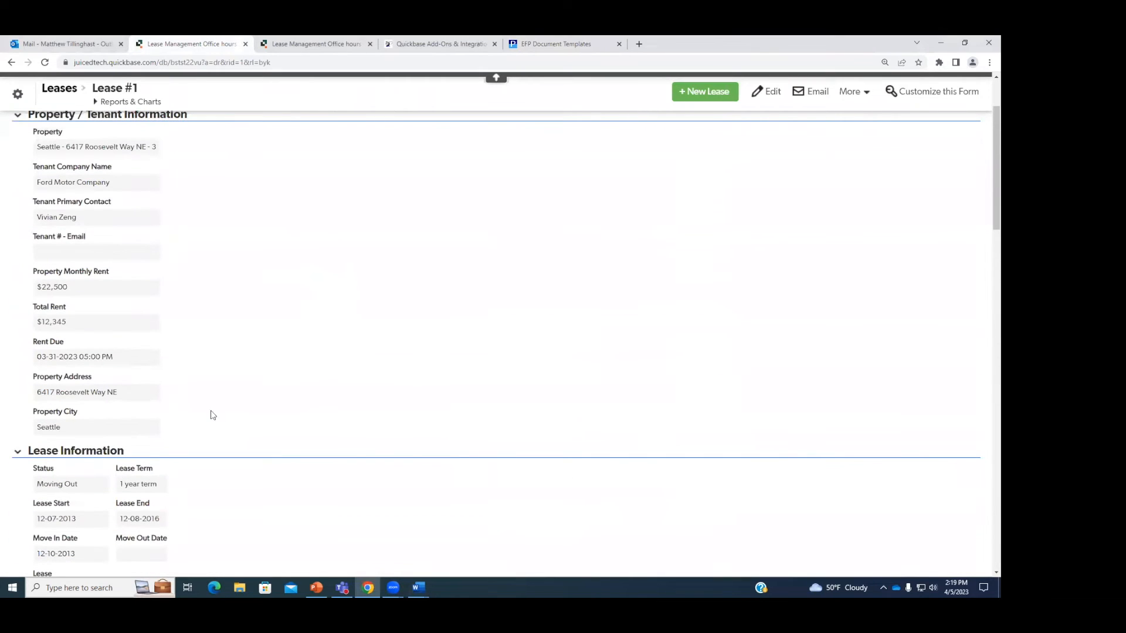
pyautogui.rightClick(59, 348)
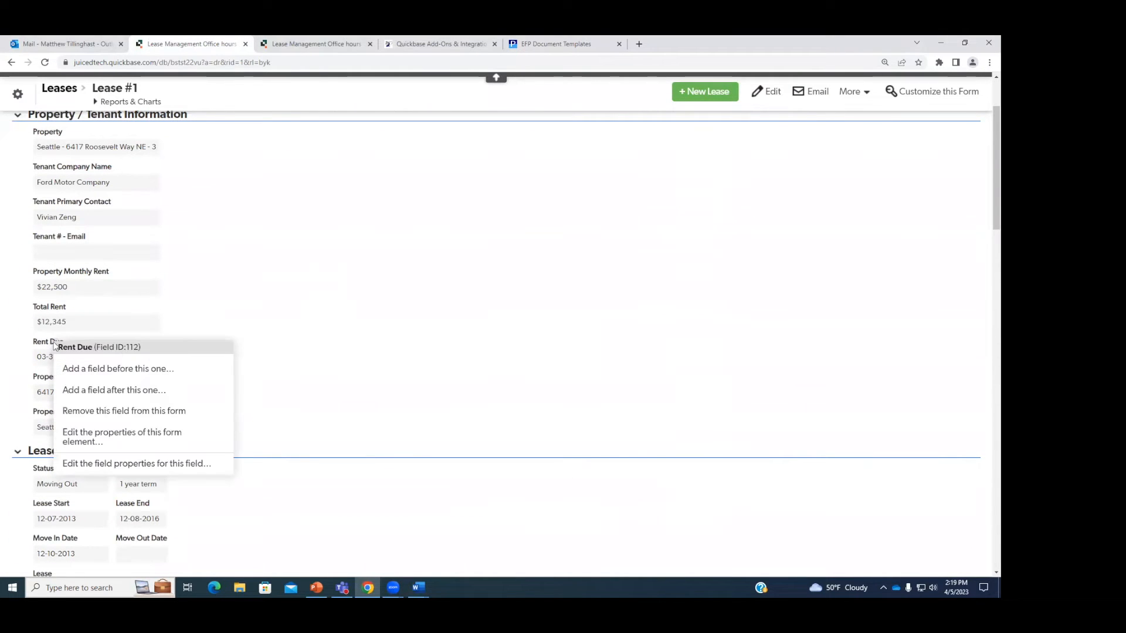
pyautogui.moveTo(138, 348); pyautogui.dragTo(126, 348)
pyautogui.click(150, 351)
pyautogui.click(198, 337)
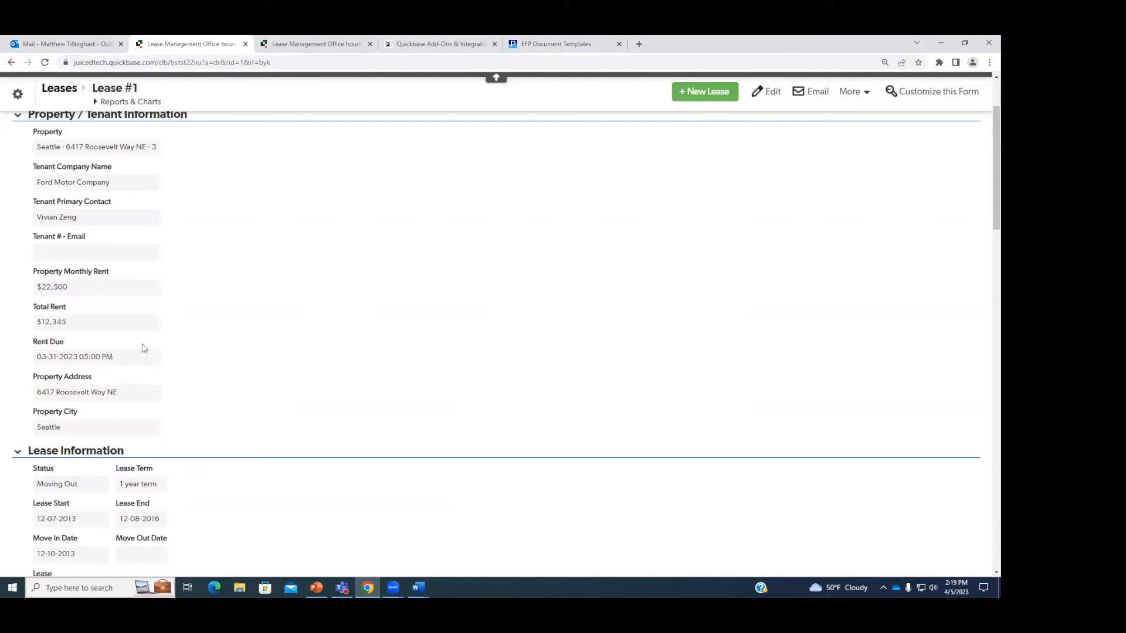
pyautogui.rightClick(56, 346)
pyautogui.click(228, 336)
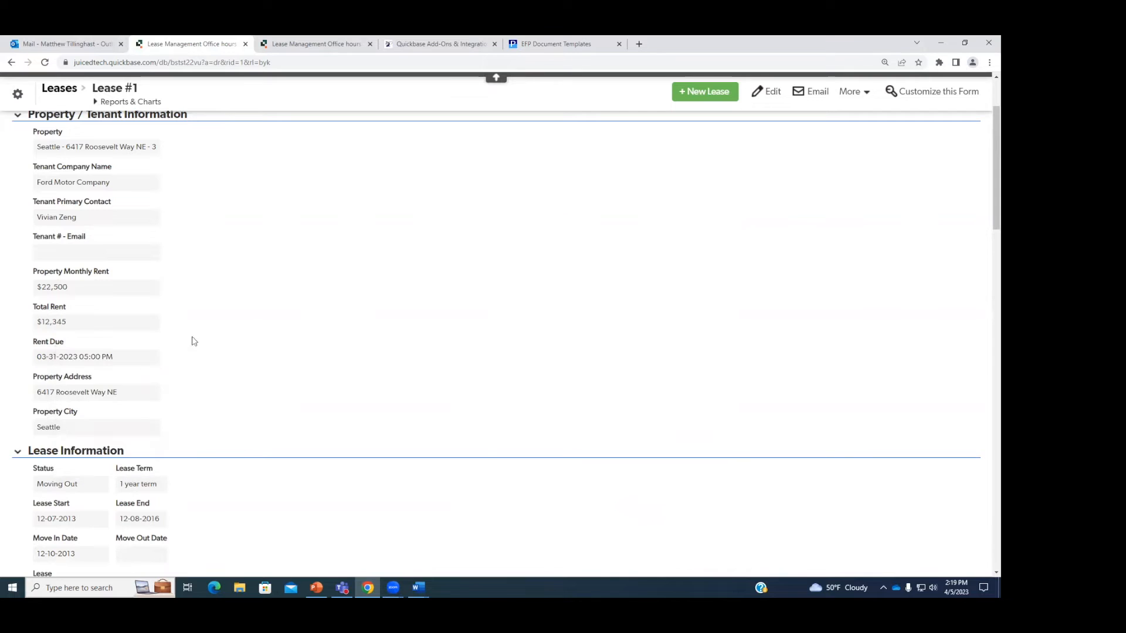
# Step: Check the field ID of Total Rent on the Lease #1 record and highlight its number
pyautogui.rightClick(46, 319)
pyautogui.moveTo(154, 316); pyautogui.dragTo(134, 316)
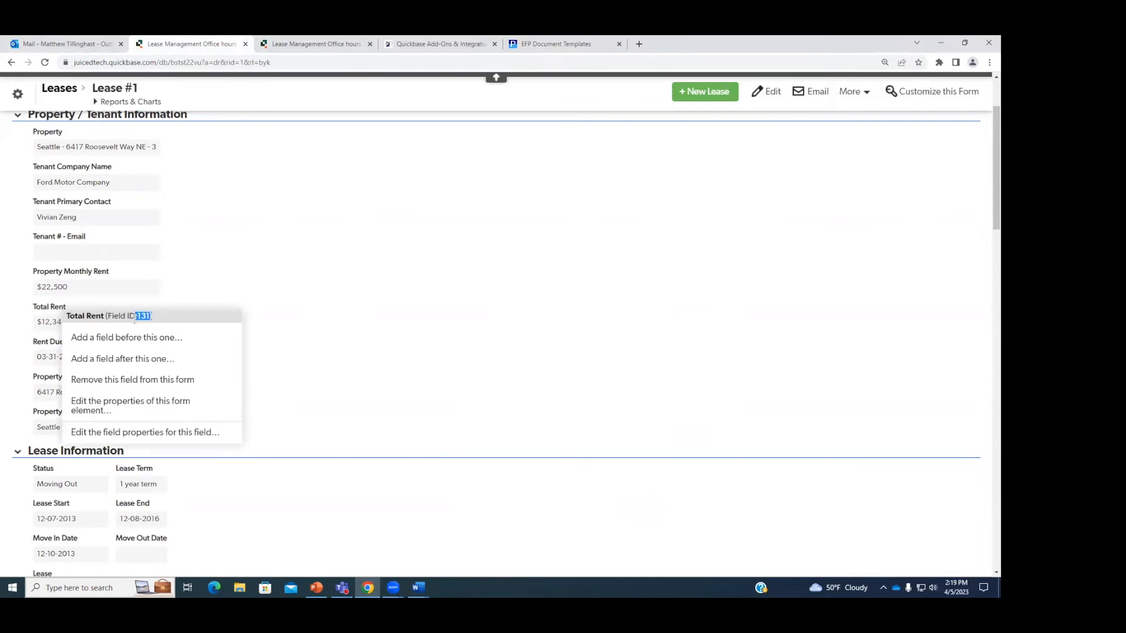
pyautogui.click(206, 303)
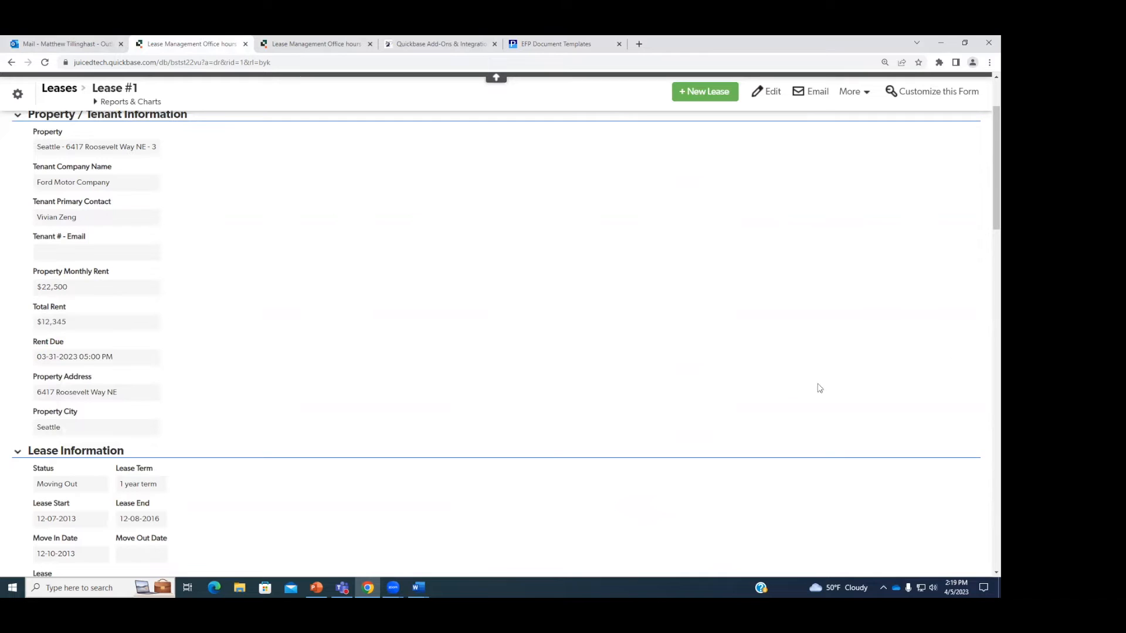
pyautogui.rightClick(44, 362)
# Step: Switch to the Word template and set the field ID in the date tag under The Property to 112
pyautogui.click(418, 587)
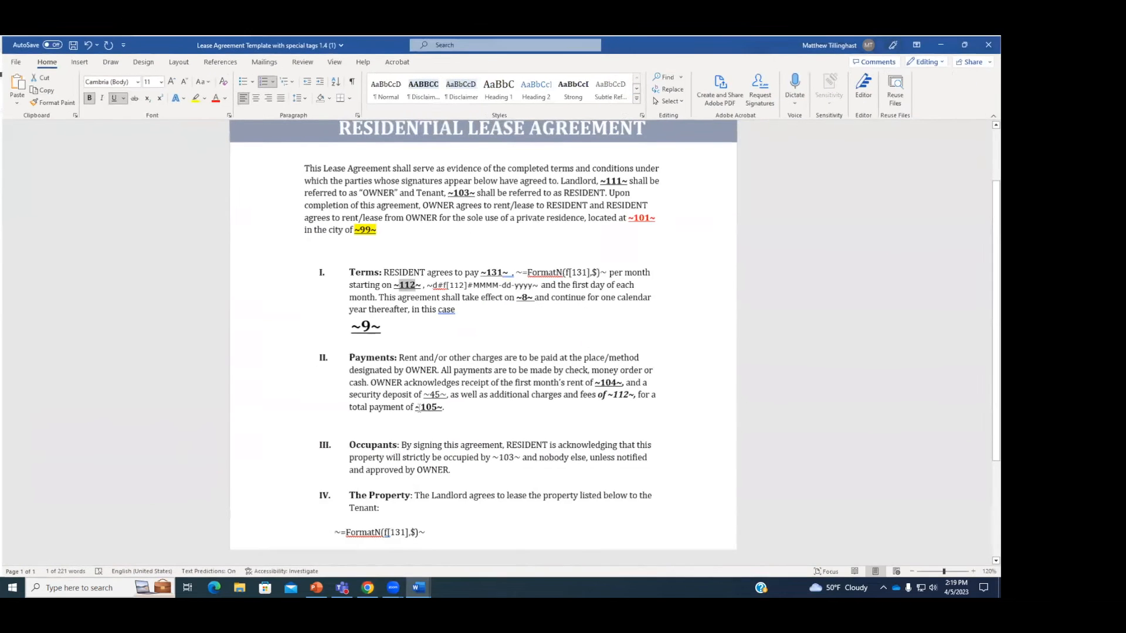
pyautogui.scroll(-4, 404, 410)
pyautogui.click(384, 409)
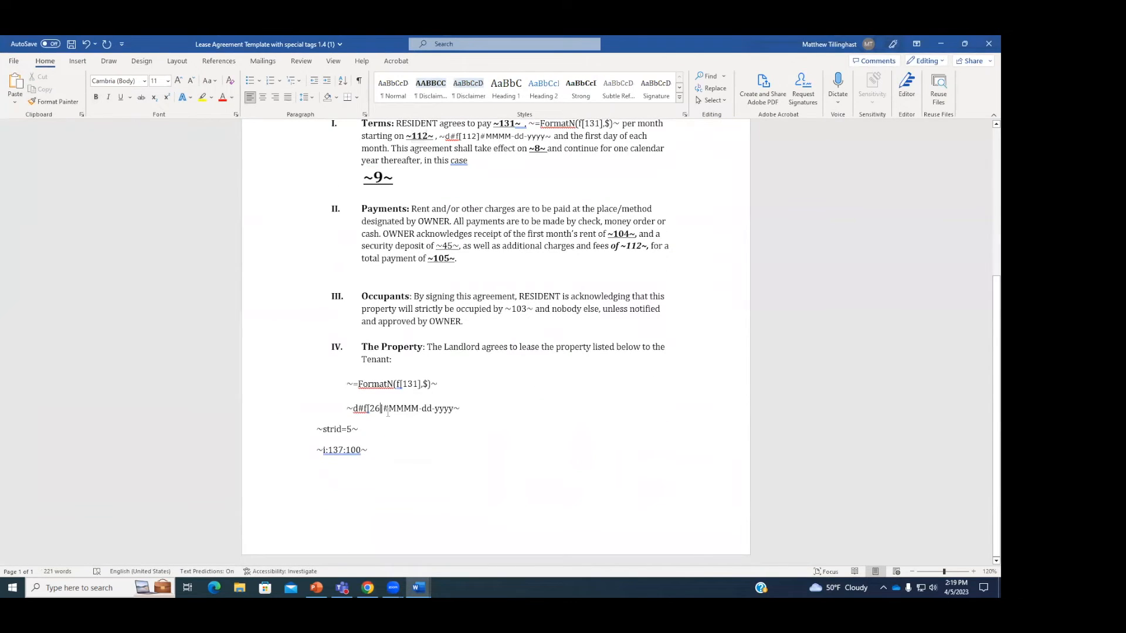
pyautogui.scroll(1, 398, 422)
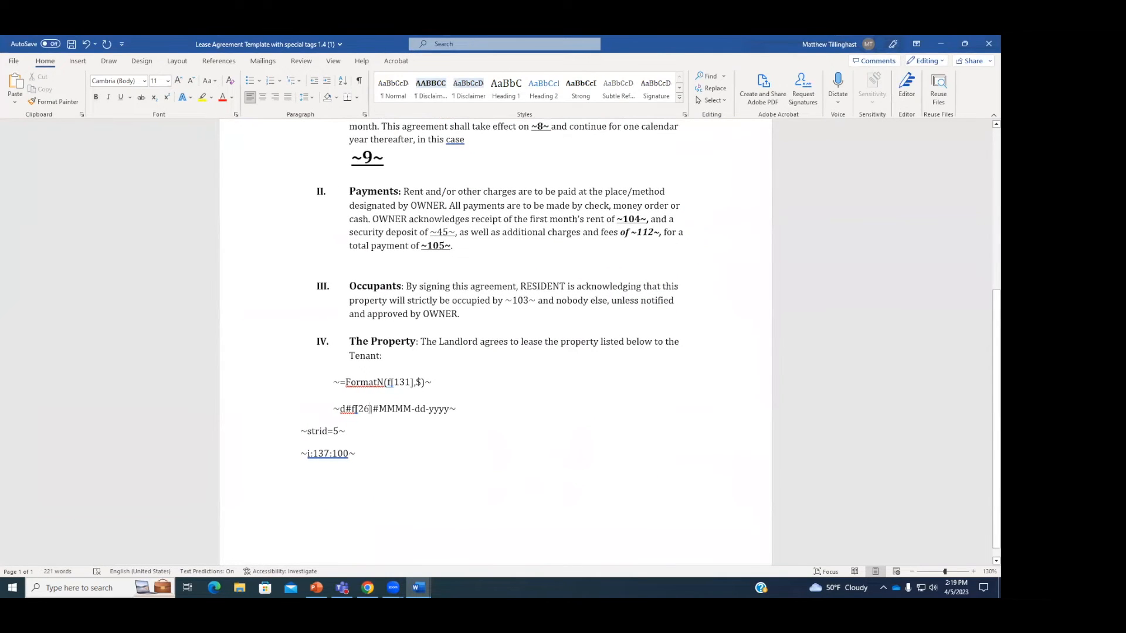
pyautogui.press('BackSpace')
pyautogui.press('BackSpace')
pyautogui.write('112')
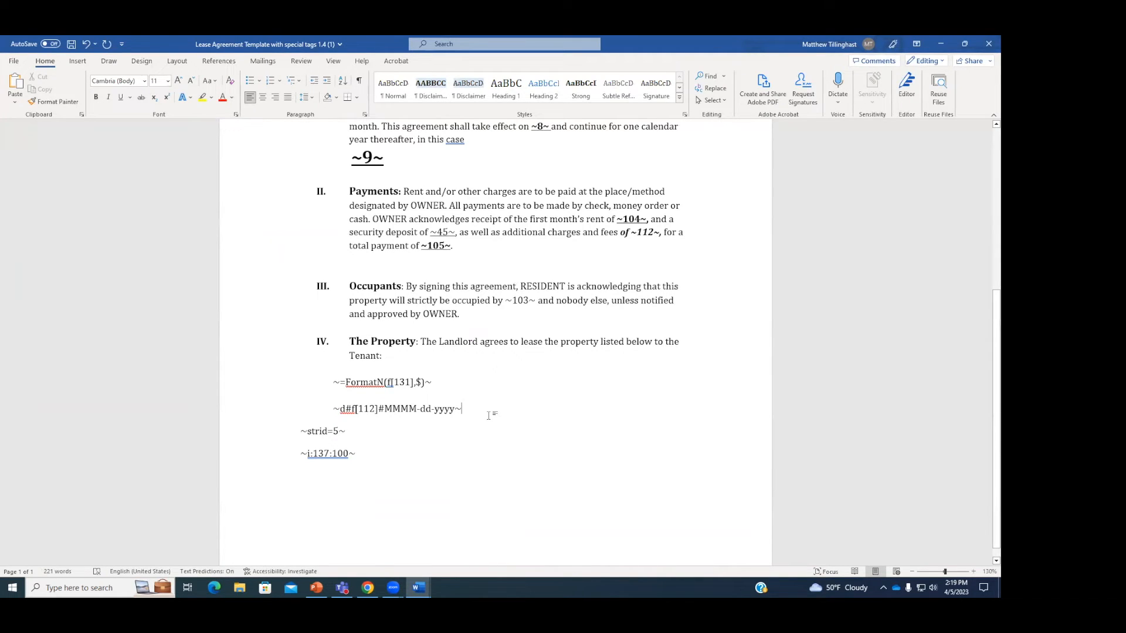
pyautogui.doubleClick(371, 409)
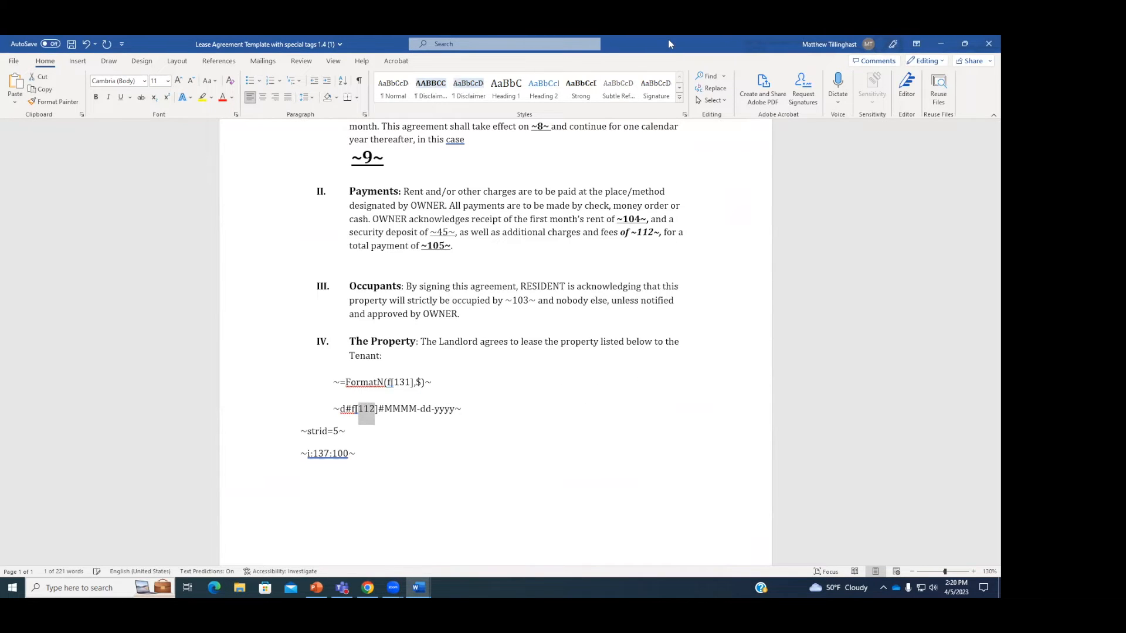
# Step: Switch to the EFP Document Templates help page in the browser and clear the highlighted reference in the date format table
pyautogui.click(367, 587)
pyautogui.click(530, 41)
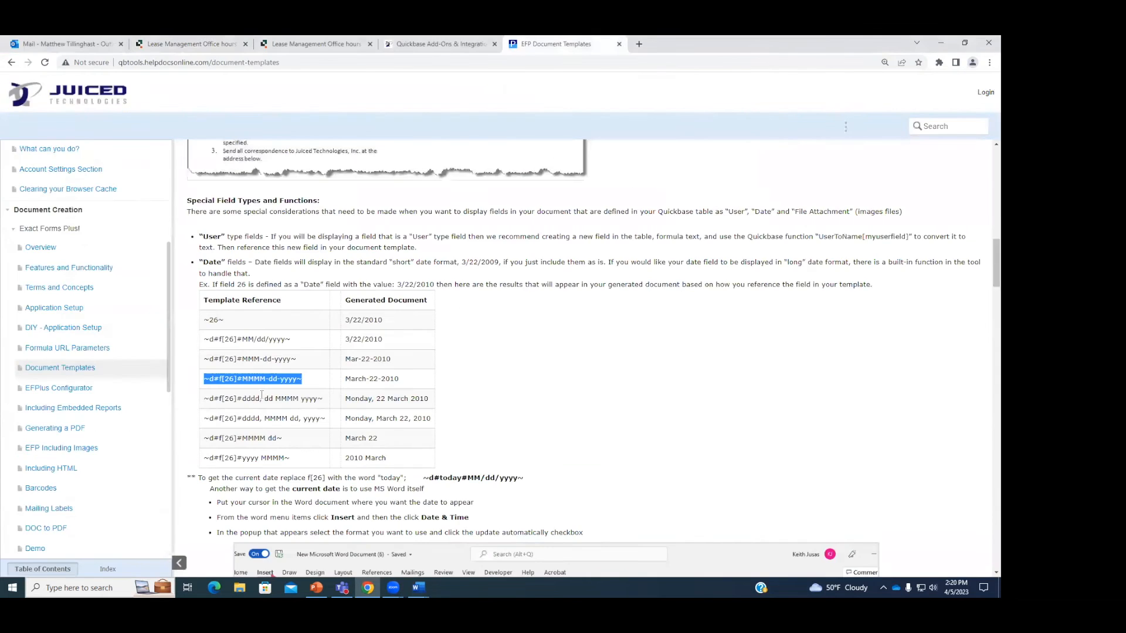
pyautogui.click(303, 392)
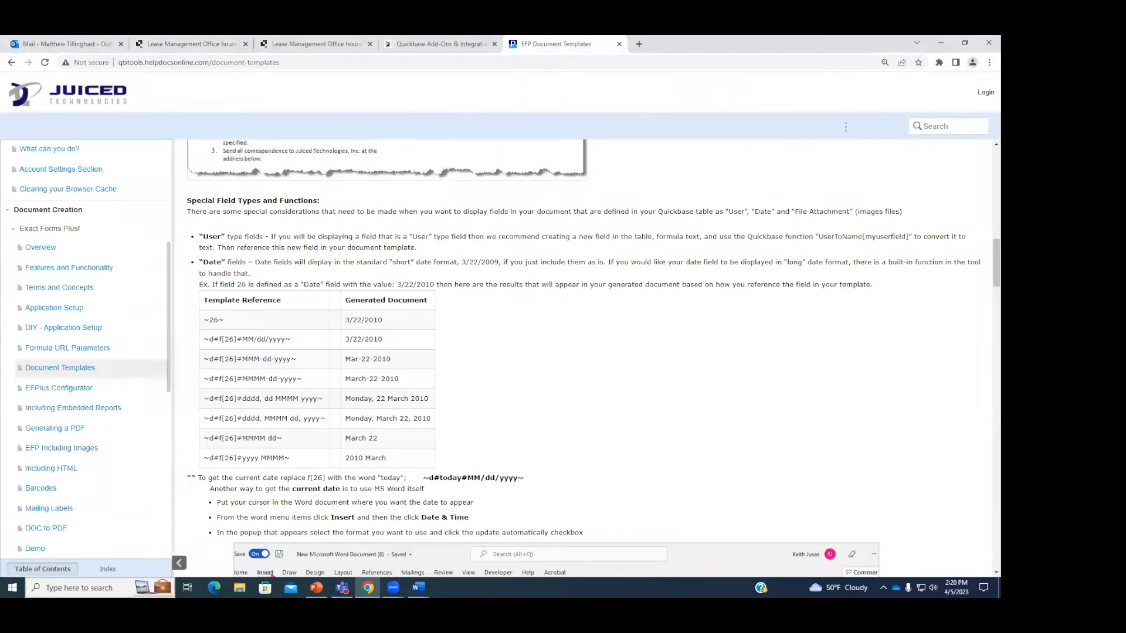
# Step: Return to the Word template and place the cursor at the end of the ~i:137:100~ image tag
pyautogui.hotkey('alt', 'Tab')
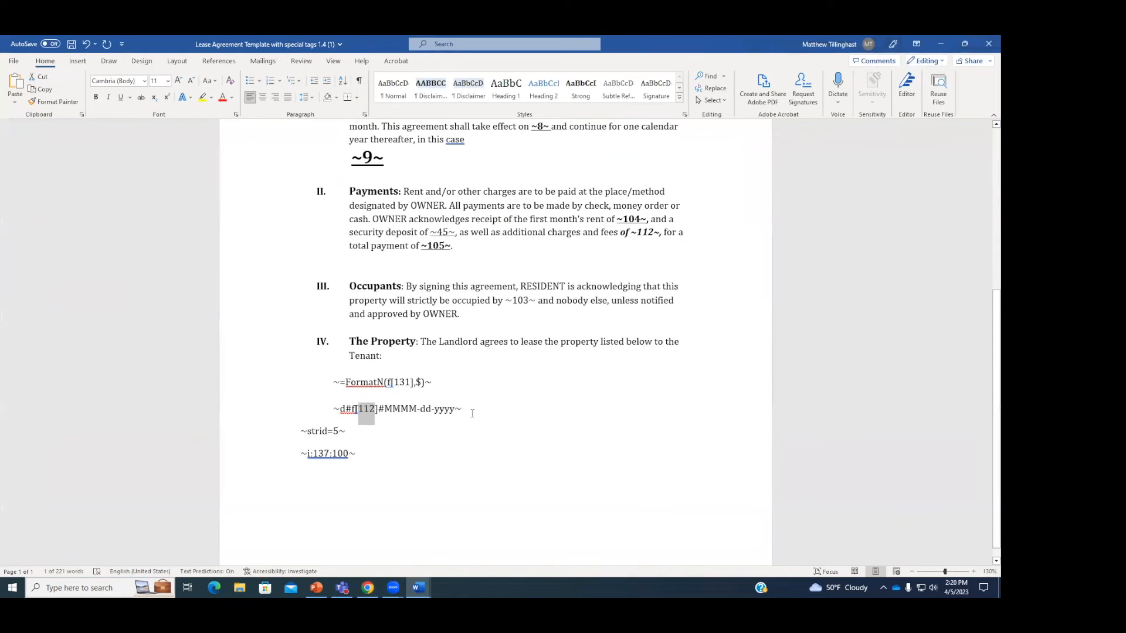
pyautogui.click(471, 414)
pyautogui.scroll(-1, 426, 399)
pyautogui.click(358, 440)
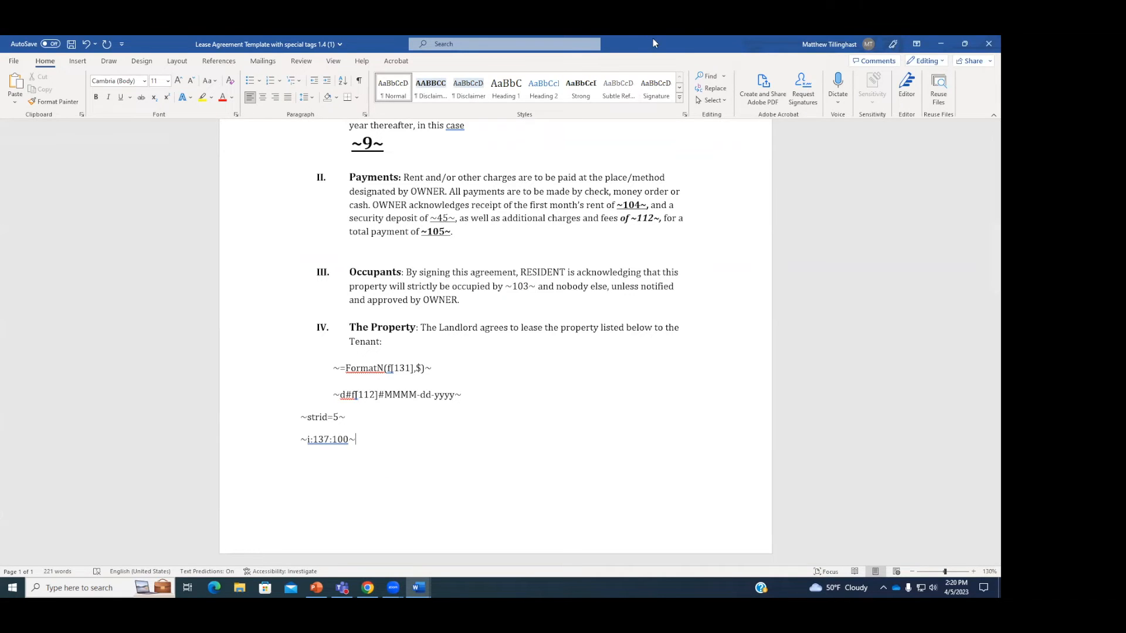
# Step: Open the EFP Including Images help page in the browser and find the sizing options for images in the Master section
pyautogui.hotkey('alt', 'Tab')
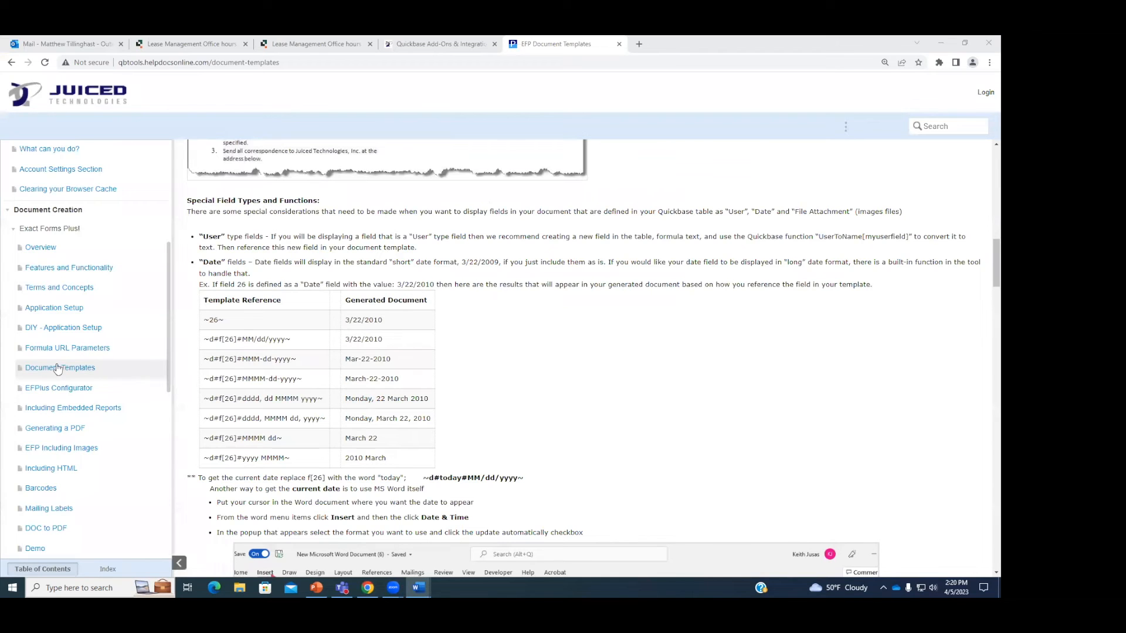
pyautogui.scroll(-1, 56, 398)
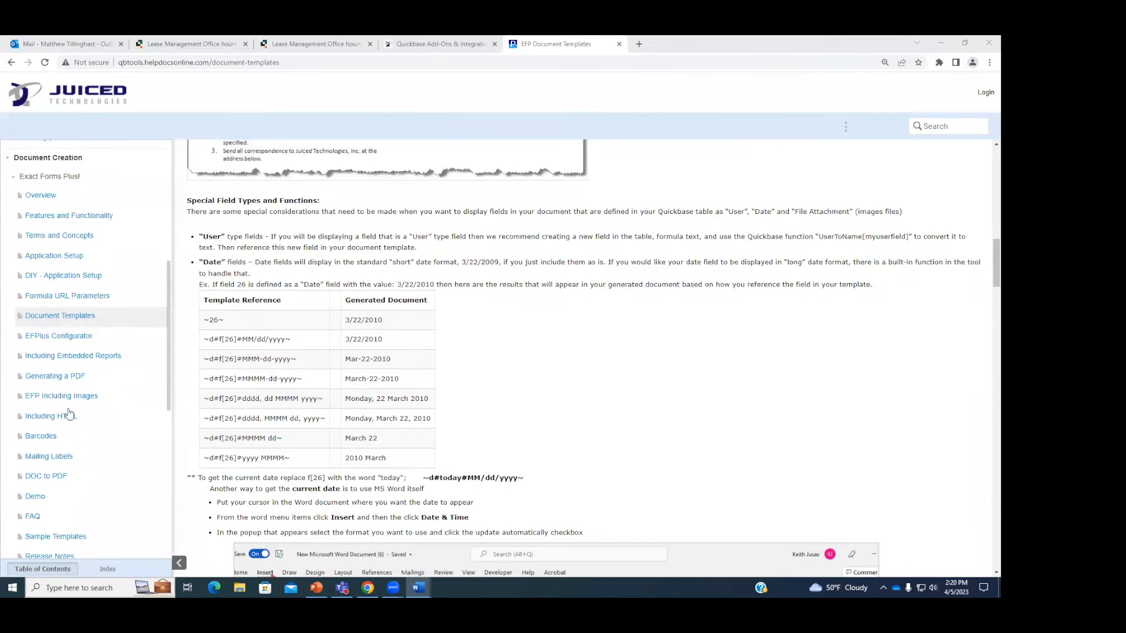
pyautogui.click(79, 404)
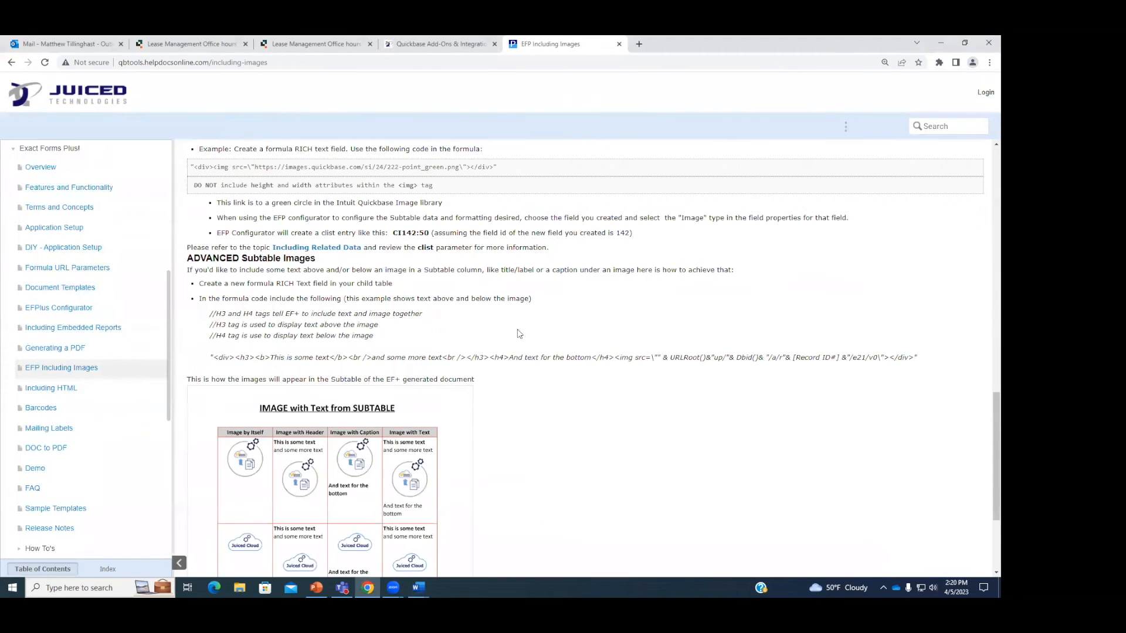
pyautogui.scroll(3, 520, 362)
pyautogui.scroll(3, 504, 375)
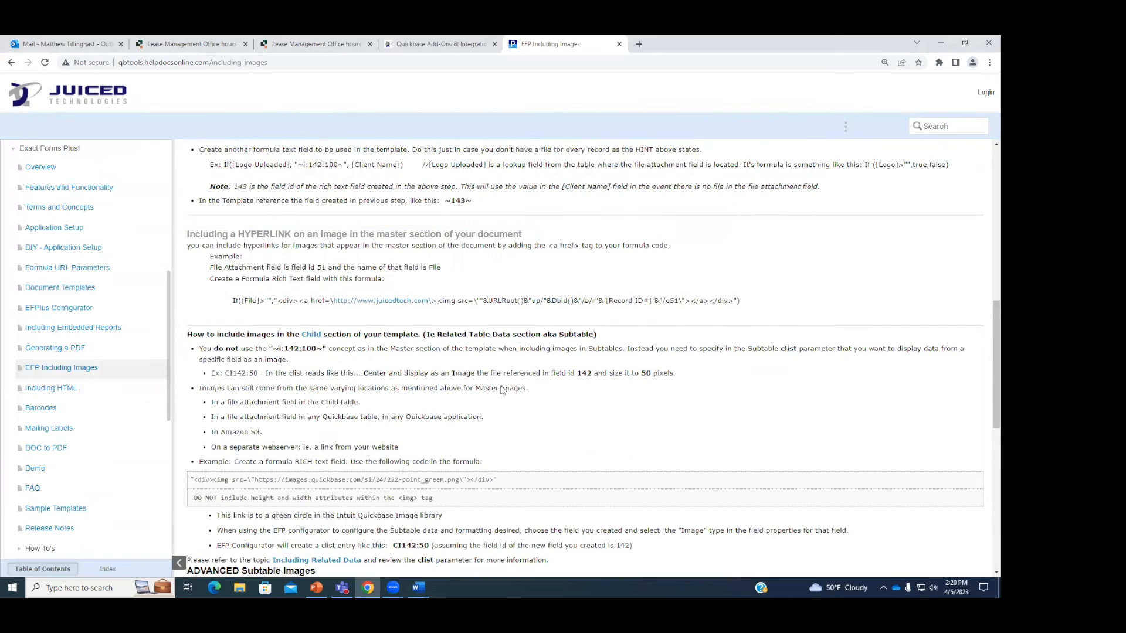
pyautogui.scroll(2, 495, 426)
pyautogui.scroll(4, 495, 426)
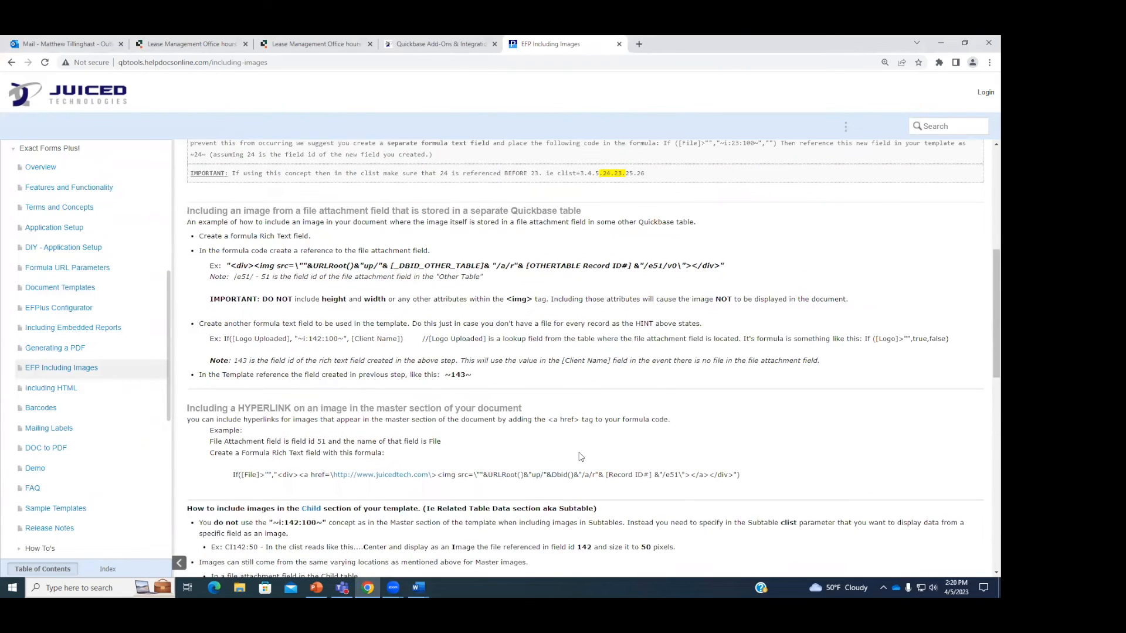
pyautogui.scroll(4, 570, 441)
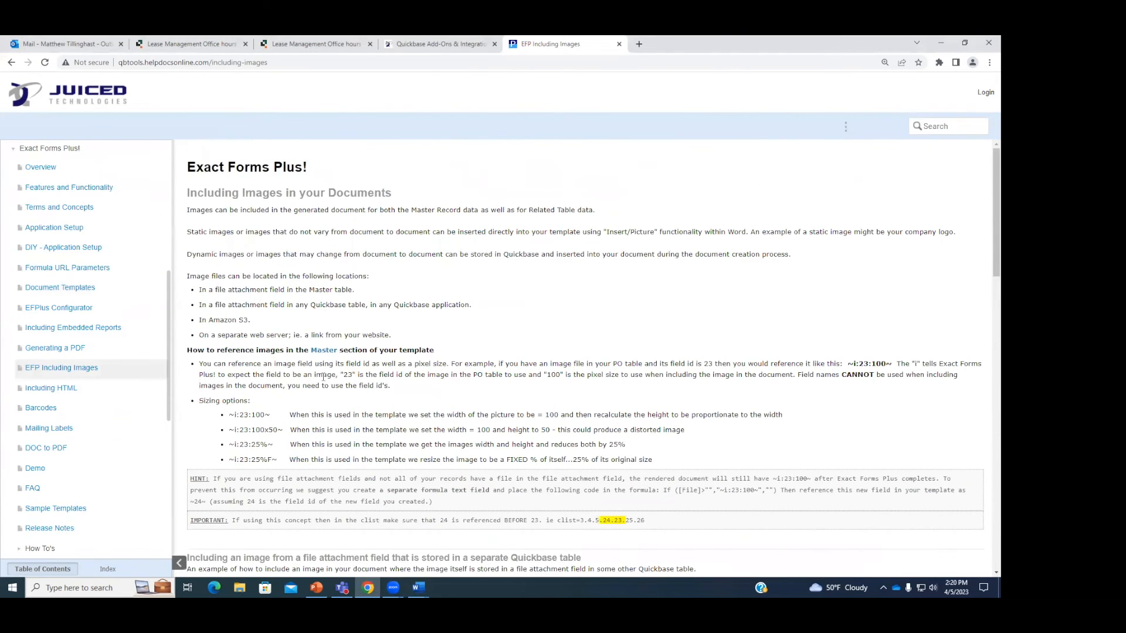
pyautogui.scroll(-1, 322, 367)
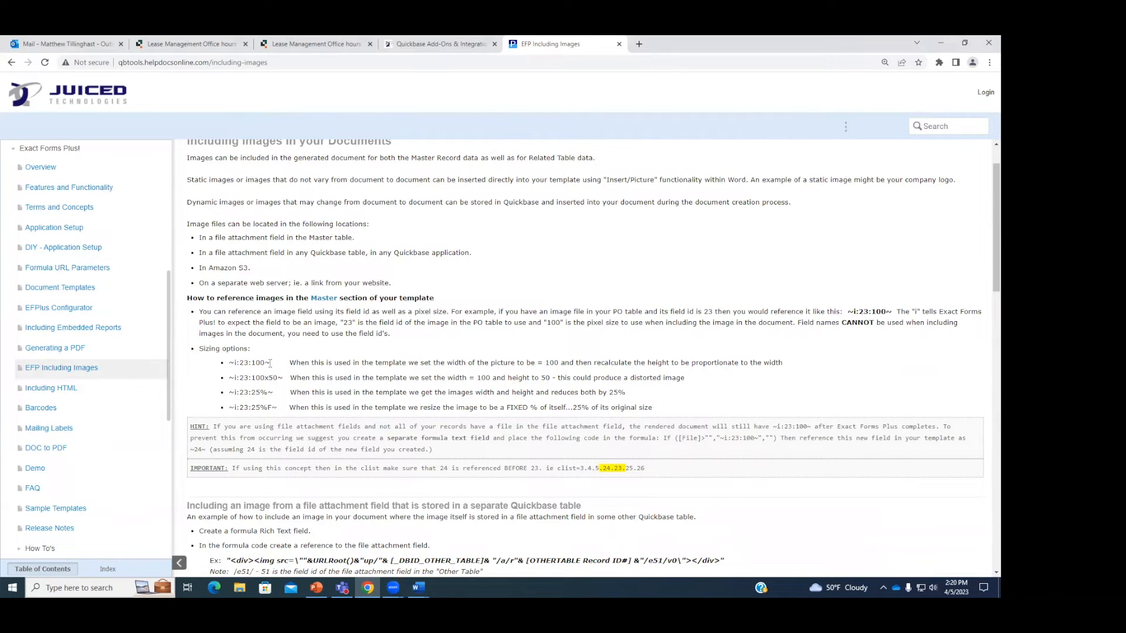
# Step: Highlight the ~i:23:100~ sizing option and the part of its description about proportionate height
pyautogui.moveTo(270, 361); pyautogui.dragTo(228, 363)
pyautogui.click(416, 381)
pyautogui.doubleClick(257, 363)
pyautogui.click(326, 372)
pyautogui.moveTo(692, 363); pyautogui.dragTo(743, 360)
pyautogui.click(750, 366)
# Step: Highlight the distorted image note for the ~i:23:100x50~ option and reselect the ~i:23:100~ tag
pyautogui.moveTo(565, 378); pyautogui.dragTo(684, 378)
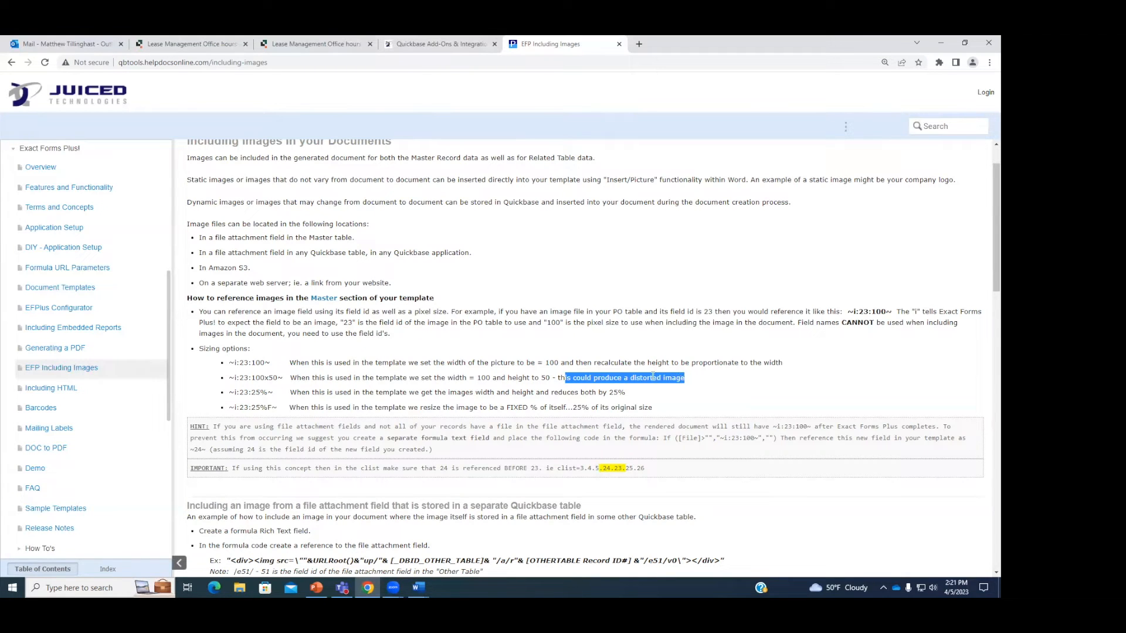
pyautogui.click(650, 393)
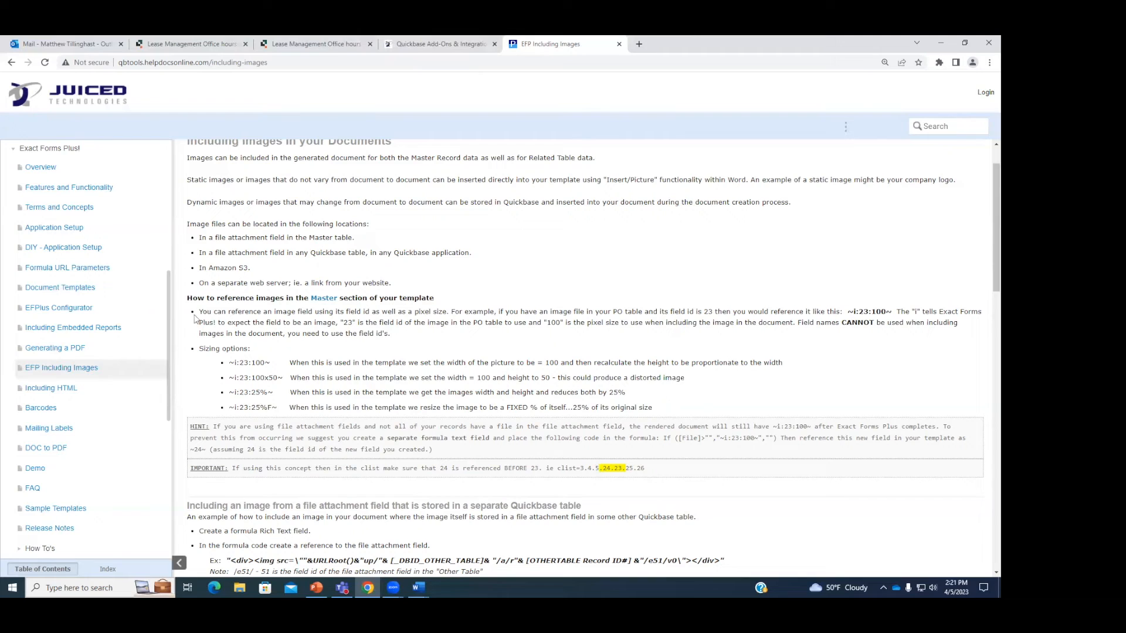
pyautogui.moveTo(274, 361); pyautogui.dragTo(235, 362)
pyautogui.click(310, 363)
# Step: Enlarge the help page to 125% and highlight the full HINT paragraph about records without a file attachment
pyautogui.scroll(-2, 375, 386)
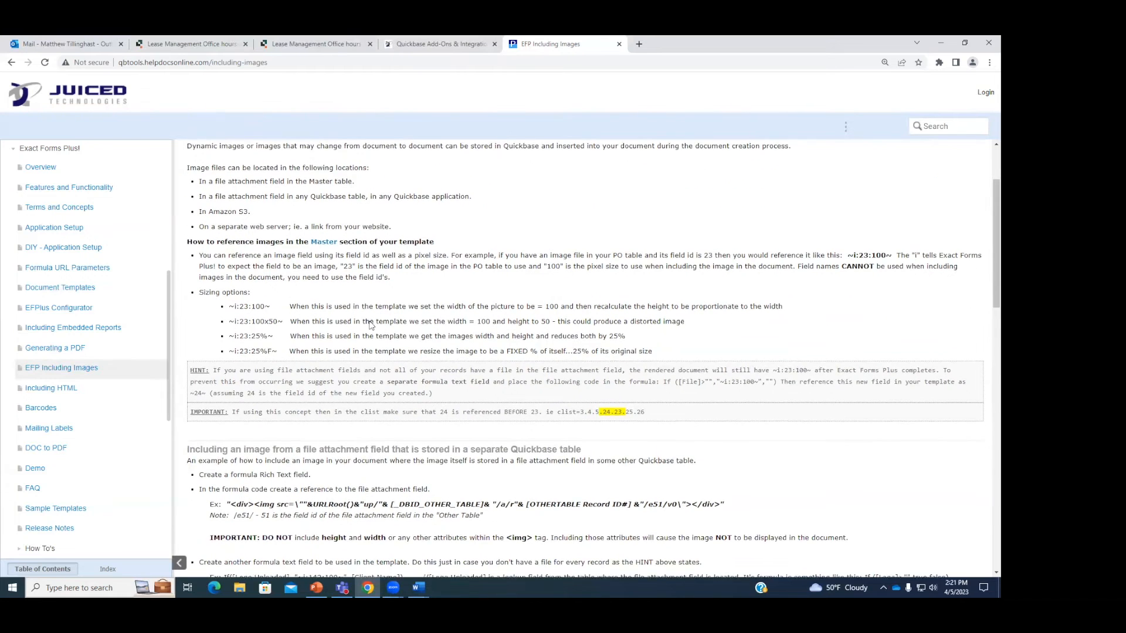
pyautogui.scroll(-1, 371, 325)
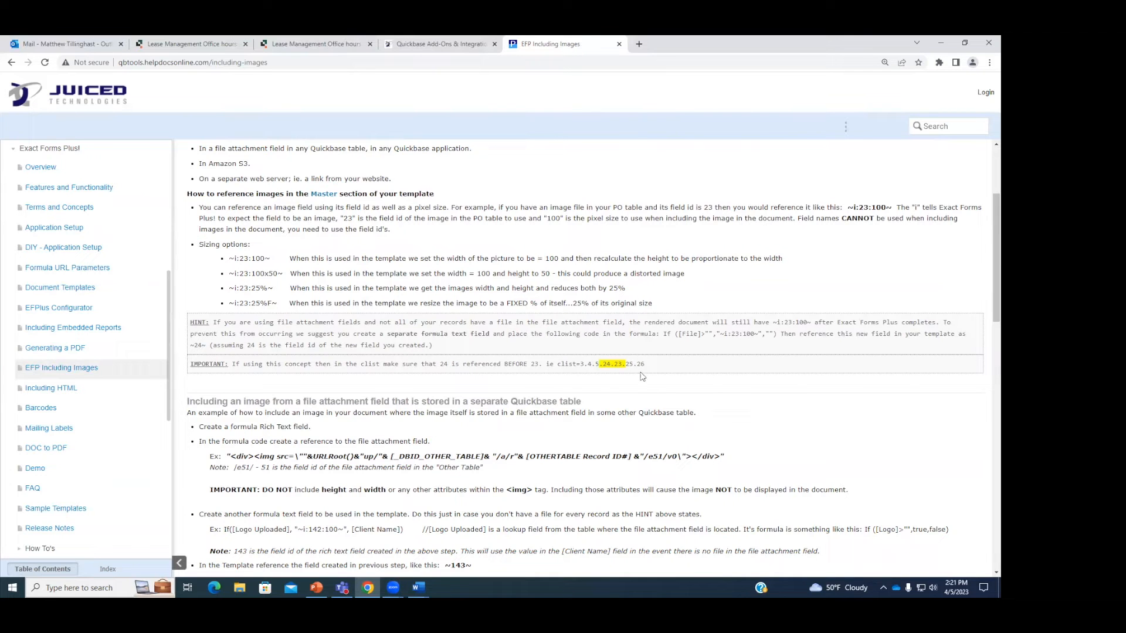
pyautogui.hotkey('ctrl', '+')
pyautogui.hotkey('ctrl', '+')
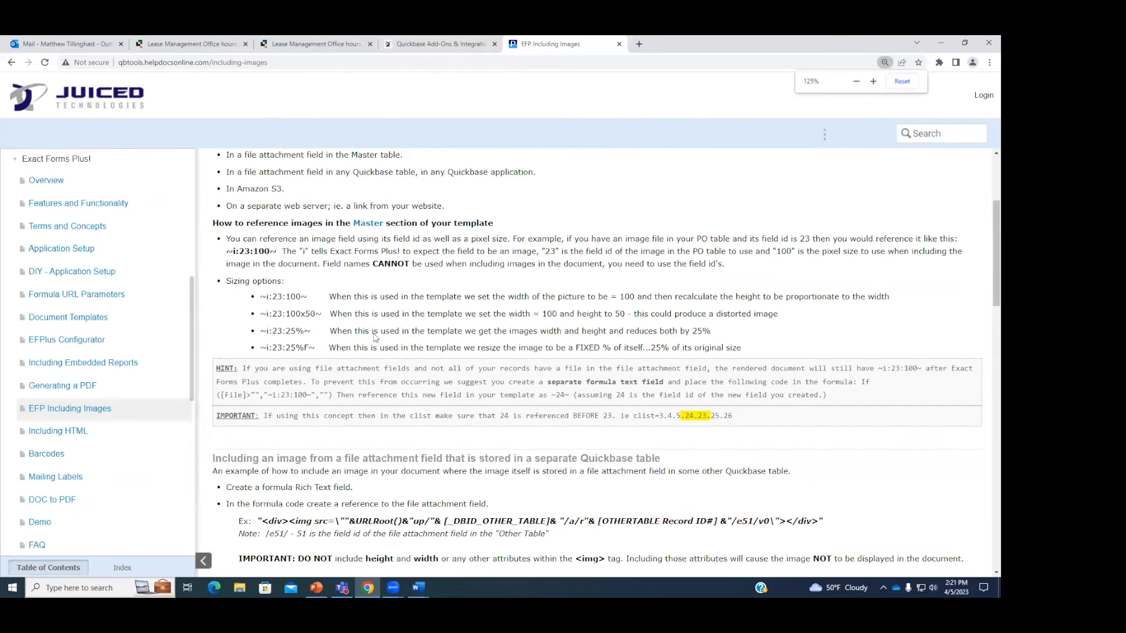
pyautogui.scroll(-1, 265, 364)
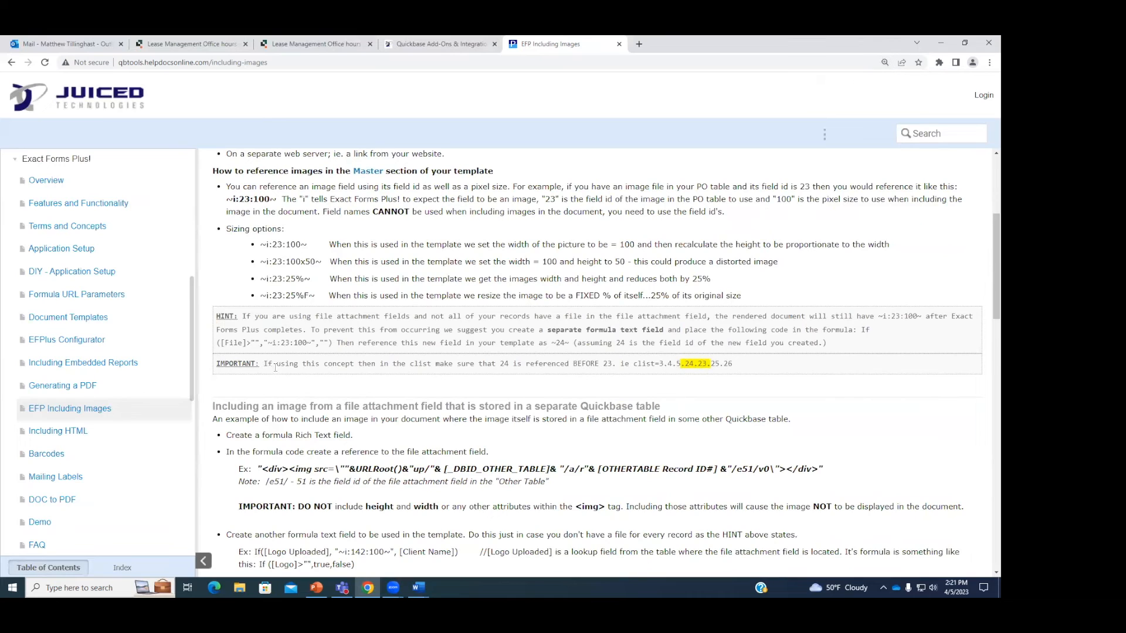
pyautogui.moveTo(272, 364); pyautogui.dragTo(262, 363)
pyautogui.click(263, 363)
pyautogui.moveTo(220, 316); pyautogui.dragTo(832, 351)
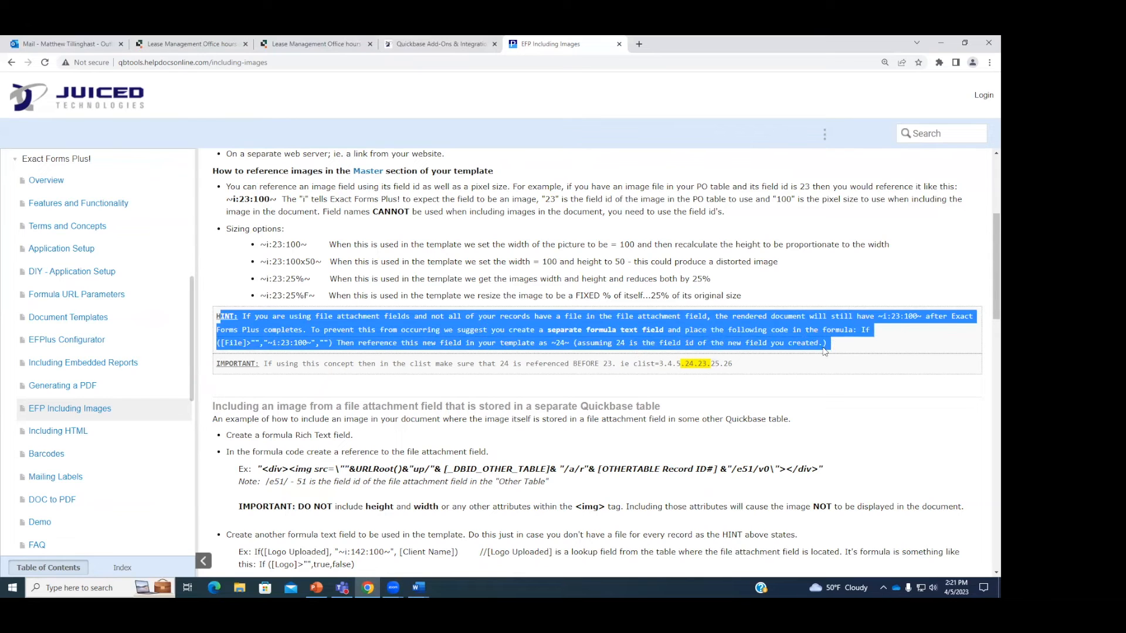
pyautogui.click(822, 352)
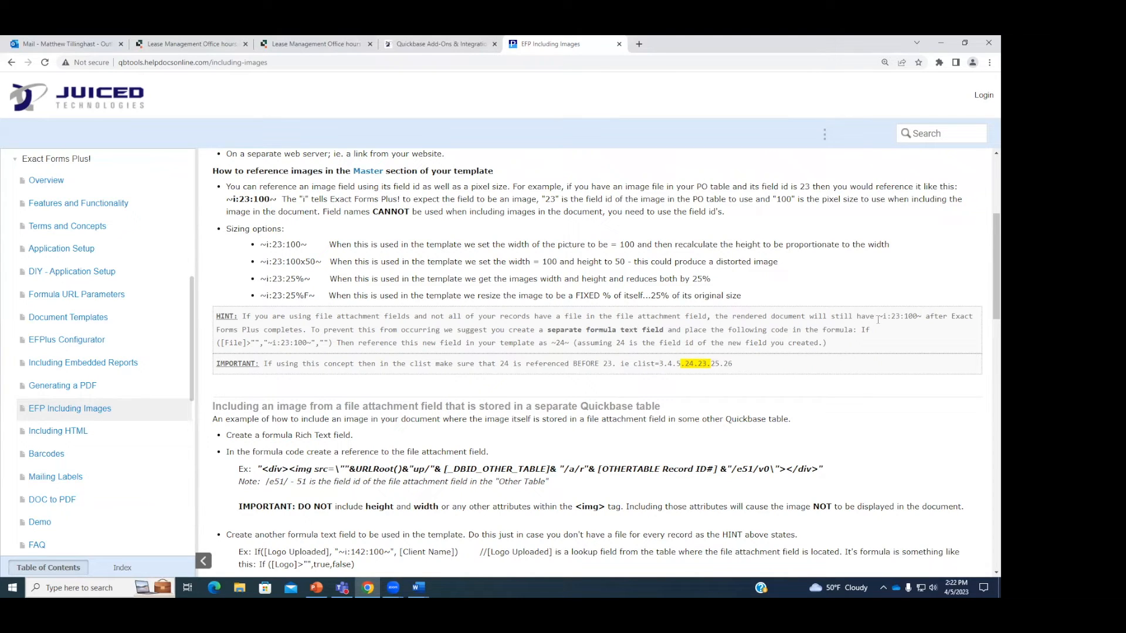
# Step: Highlight the ~i:23:100~ tag, the If([File]>"") formula code and the ~24~ reference within the HINT paragraph
pyautogui.moveTo(882, 316); pyautogui.dragTo(921, 316)
pyautogui.click(937, 320)
pyautogui.moveTo(220, 343); pyautogui.dragTo(315, 344)
pyautogui.click(248, 343)
pyautogui.click(326, 342)
pyautogui.moveTo(314, 341); pyautogui.dragTo(285, 344)
pyautogui.click(287, 344)
pyautogui.moveTo(569, 342); pyautogui.dragTo(552, 343)
# Step: Highlight fields 24 and 23 in the IMPORTANT note's clist example and the ~i:23:100~ sizing tag above
pyautogui.click(640, 365)
pyautogui.moveTo(710, 364)
pyautogui.mouseDown()
pyautogui.moveTo(684, 365)
pyautogui.moveTo(703, 364)
pyautogui.mouseUp()
pyautogui.click(707, 366)
pyautogui.click(285, 343)
pyautogui.moveTo(287, 245); pyautogui.dragTo(273, 244)
pyautogui.click(456, 341)
pyautogui.moveTo(697, 364); pyautogui.dragTo(687, 364)
# Step: Switch to the Document Template #1 record in Quickbase and highlight its clist value
pyautogui.click(316, 44)
pyautogui.moveTo(139, 244); pyautogui.dragTo(290, 243)
pyautogui.click(294, 245)
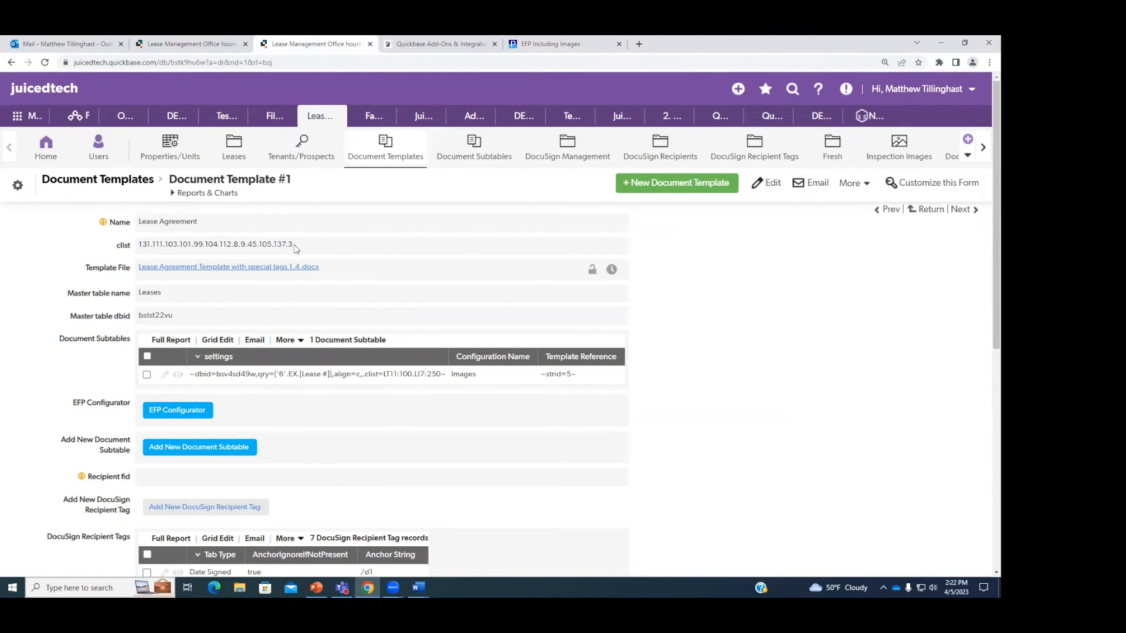
# Step: Glance at the Lease #1 record and return to the ~i:137:100~ image tag in the Word template
pyautogui.click(238, 44)
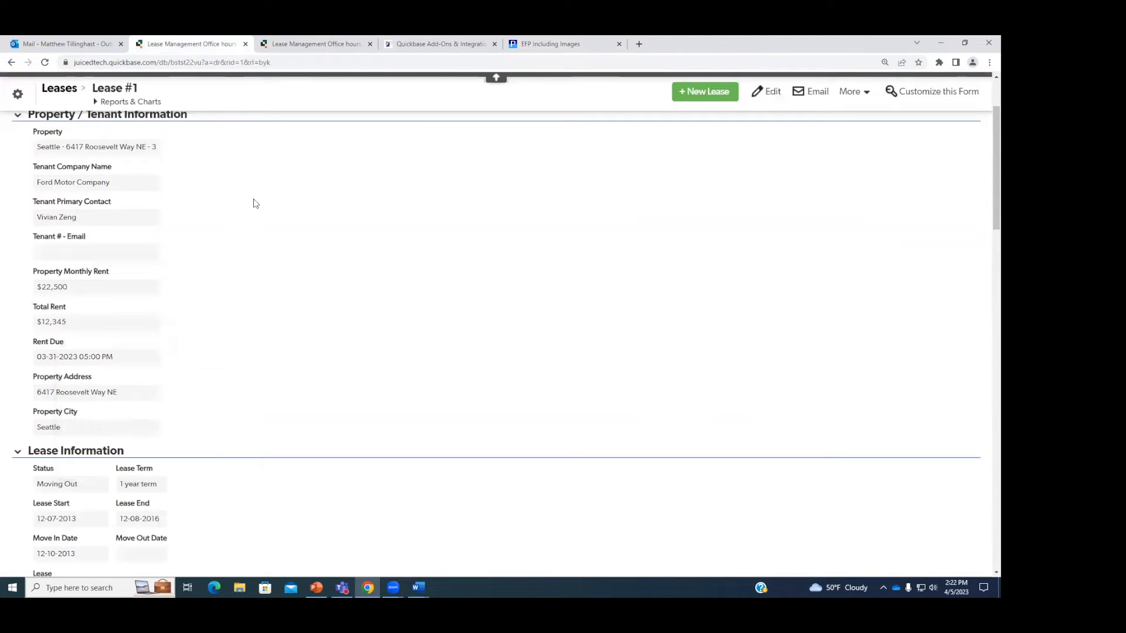
pyautogui.click(316, 44)
pyautogui.hotkey('alt', 'Tab')
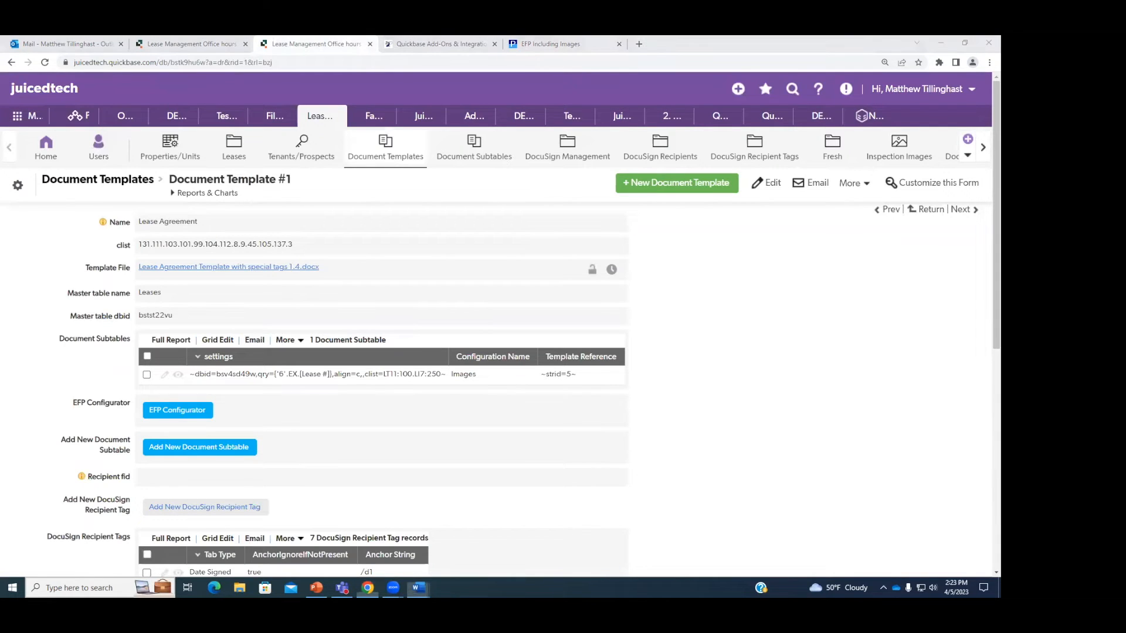
pyautogui.click(332, 439)
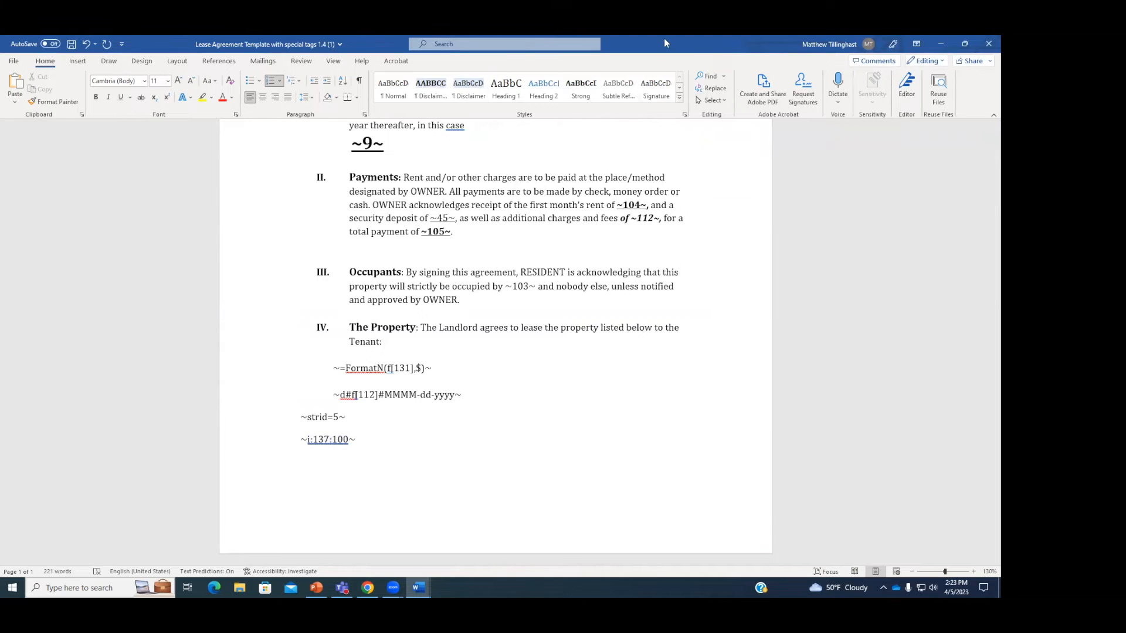
# Step: Switch to the Lease #1 record in Quickbase and highlight the field ID of the File Attachment Test field
pyautogui.hotkey('alt', 'Tab')
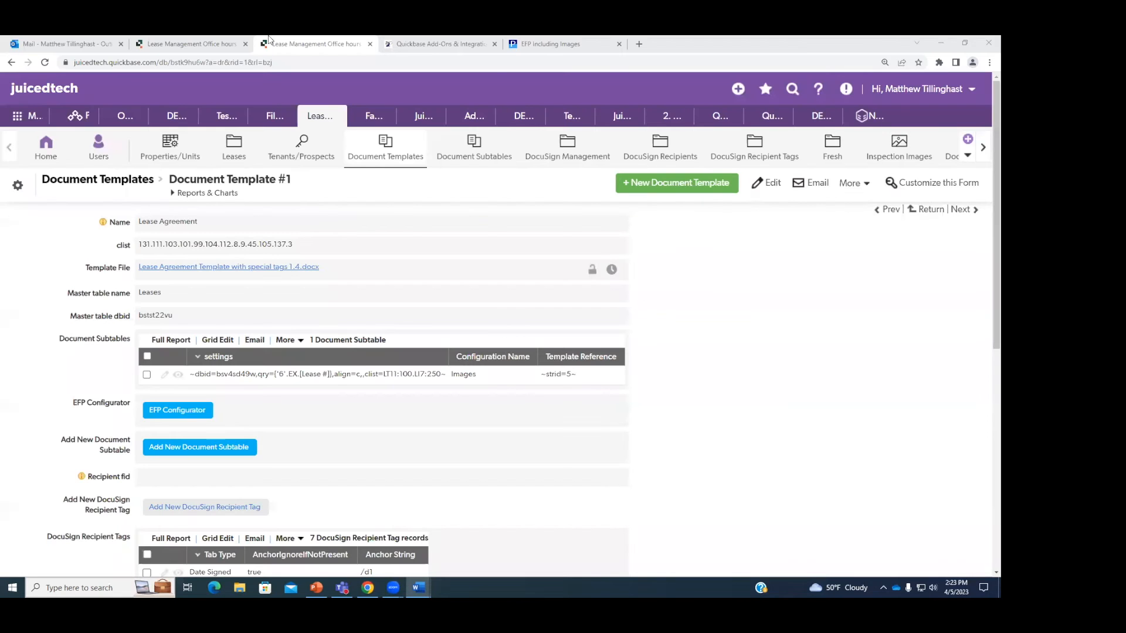
pyautogui.click(234, 40)
pyautogui.scroll(-4, 118, 234)
pyautogui.scroll(-15, 136, 260)
pyautogui.scroll(-3, 199, 326)
pyautogui.rightClick(197, 322)
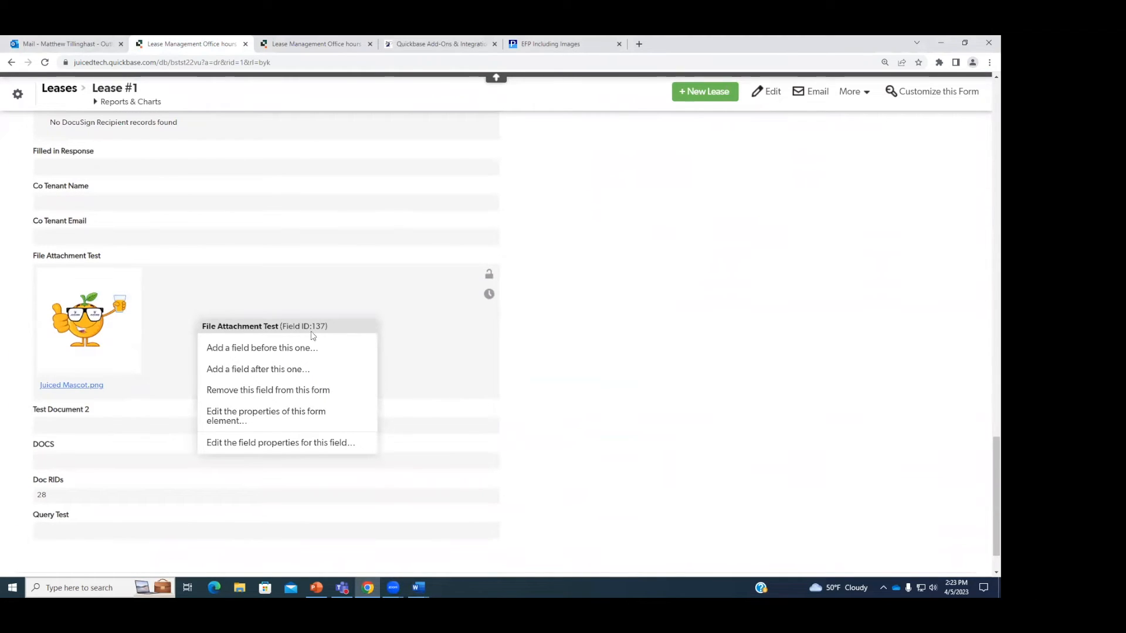
pyautogui.moveTo(328, 327); pyautogui.dragTo(313, 326)
pyautogui.click(442, 333)
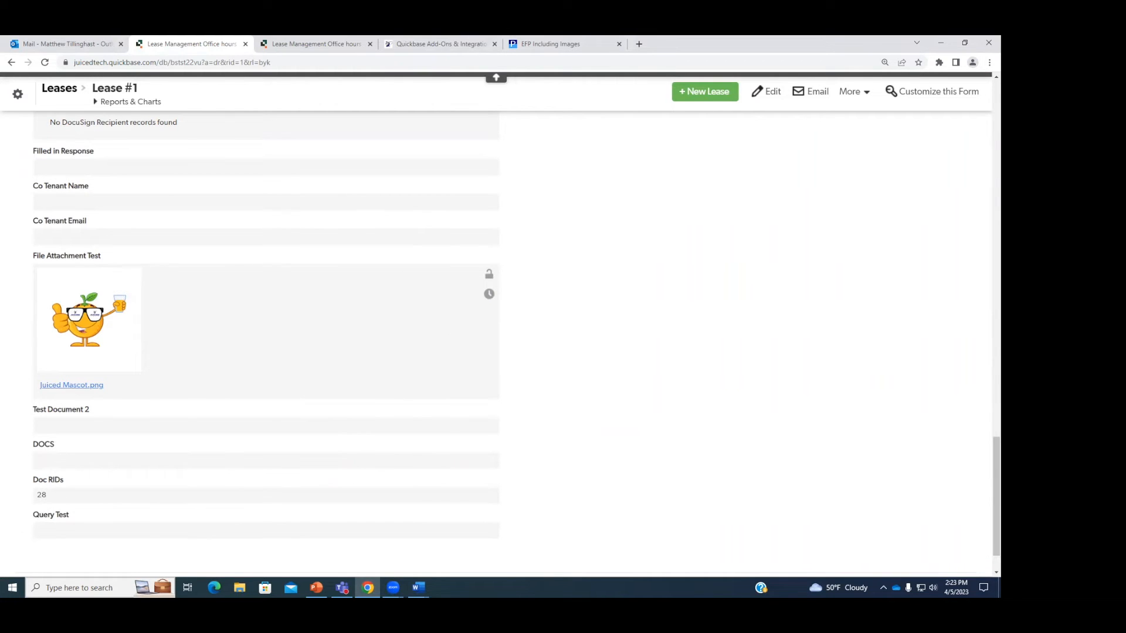
# Step: Return to the Word template, copy the ~i:137:100~ image tag into the first page footer and remove the extra blank line
pyautogui.click(417, 588)
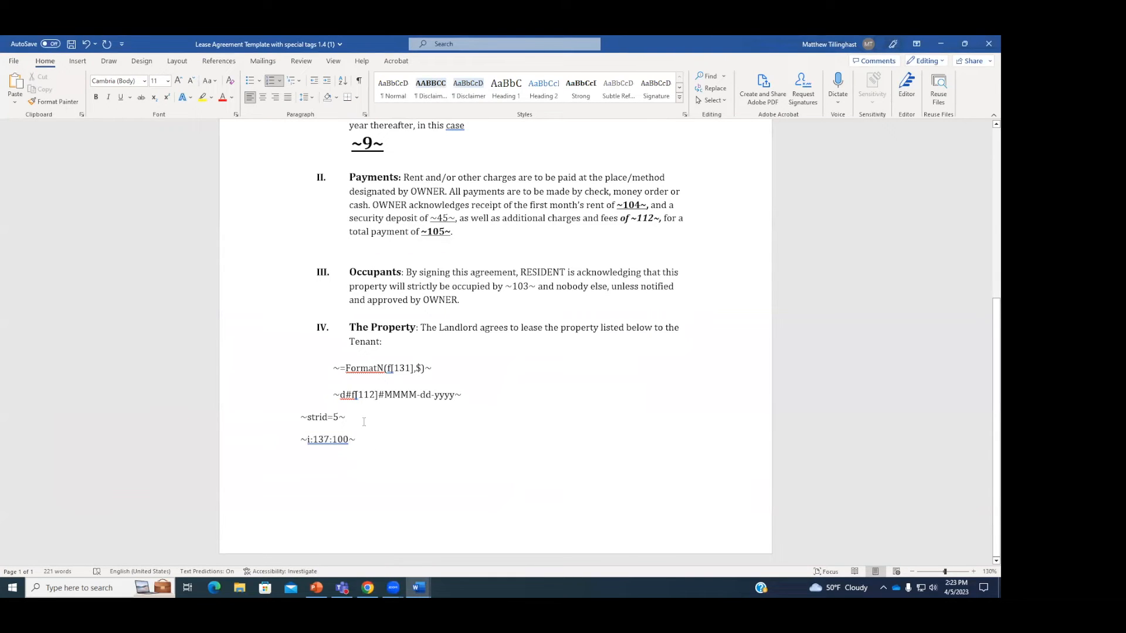
pyautogui.doubleClick(494, 520)
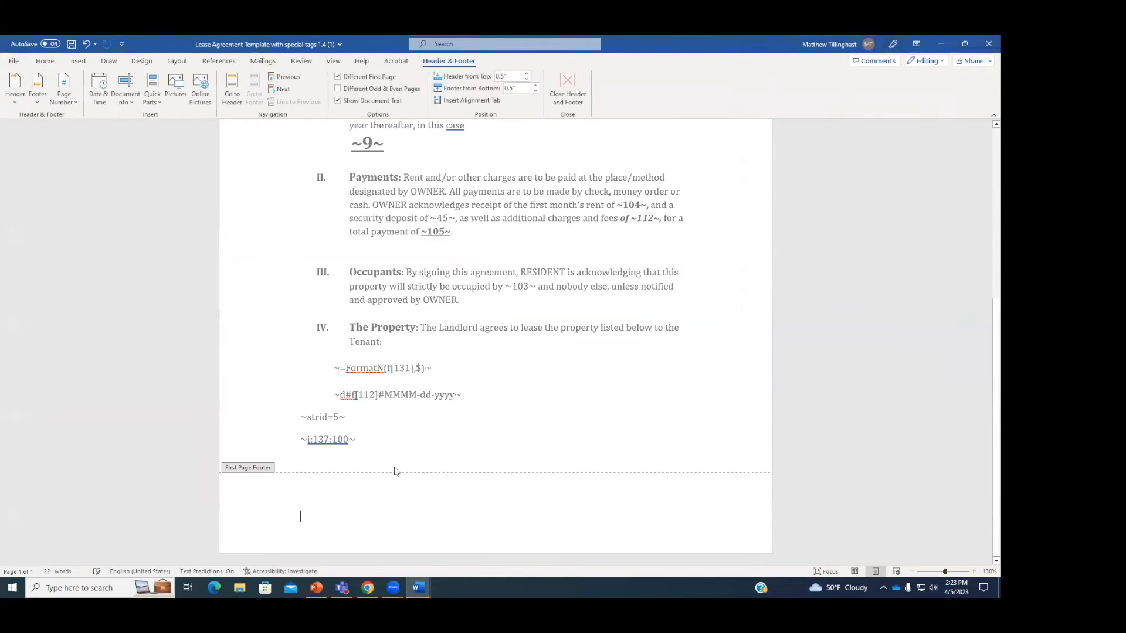
pyautogui.doubleClick(333, 440)
pyautogui.hotkey('ctrl', 'c')
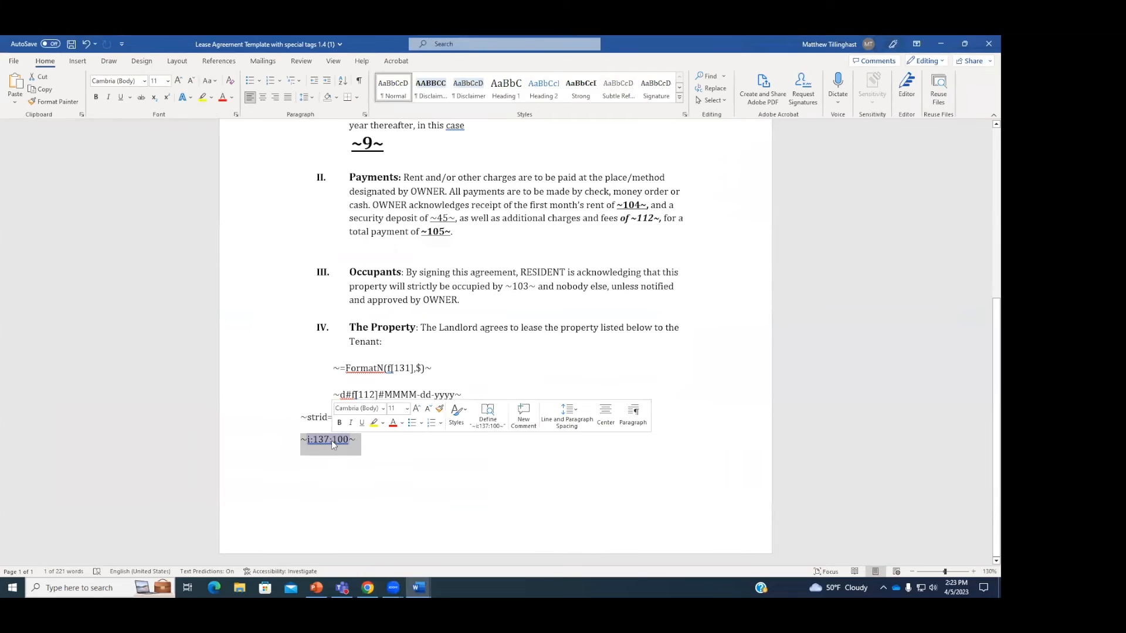
pyautogui.doubleClick(354, 503)
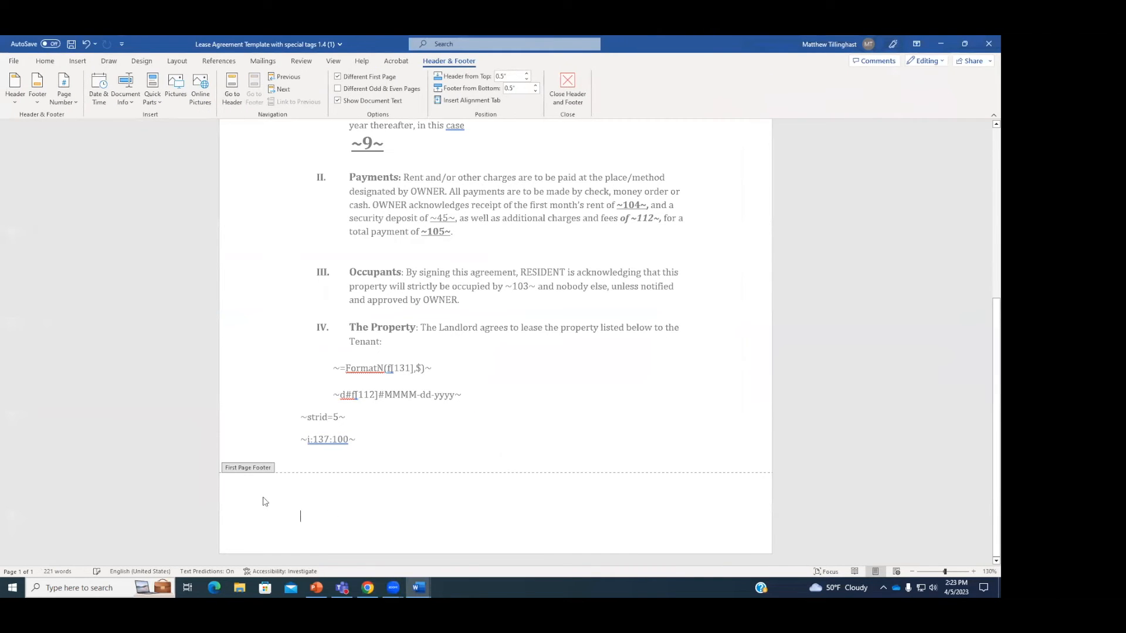
pyautogui.hotkey('ctrl', 'v')
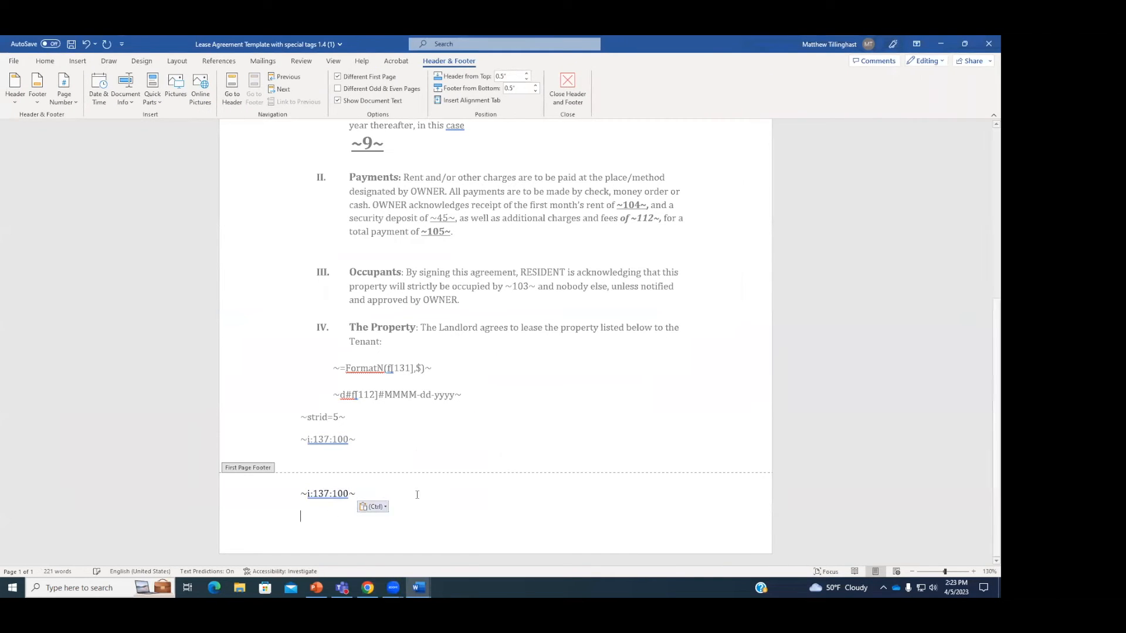
pyautogui.press('BackSpace')
pyautogui.doubleClick(435, 443)
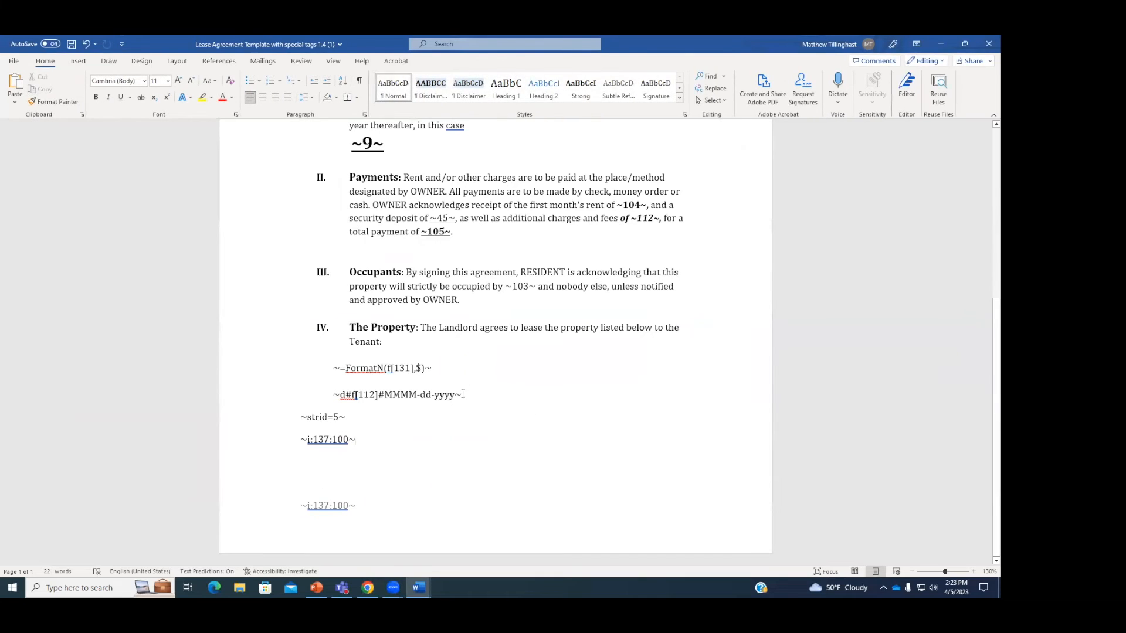
pyautogui.press('Left')
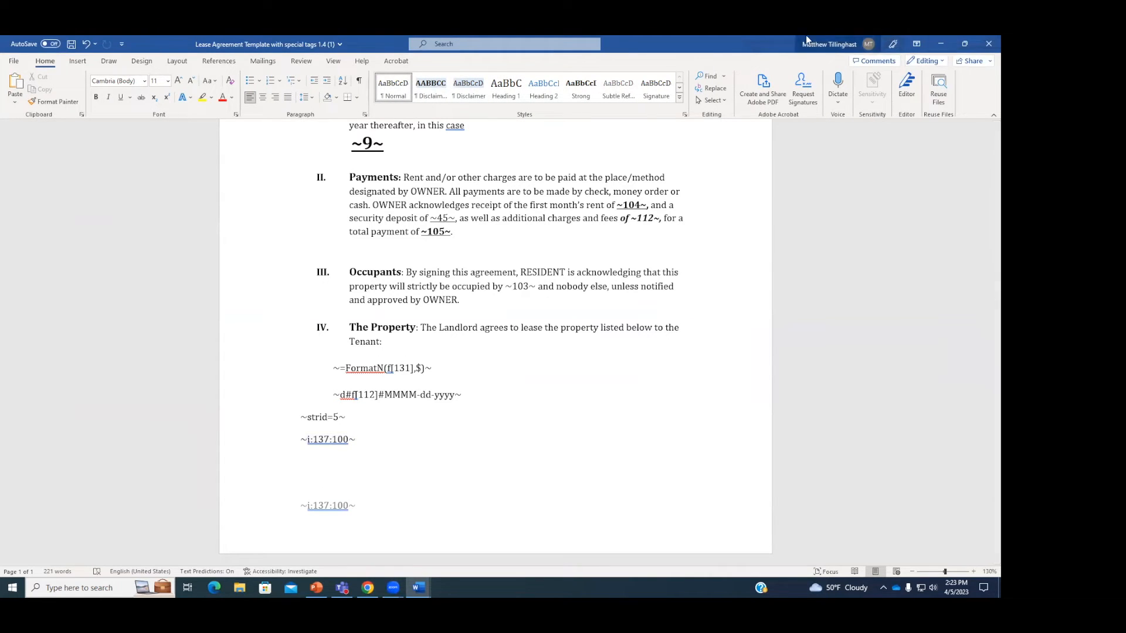
# Step: Switch to the EFP Including Images help page and highlight the ~i:23:100~ tag among the sizing options
pyautogui.hotkey('alt', 'Tab')
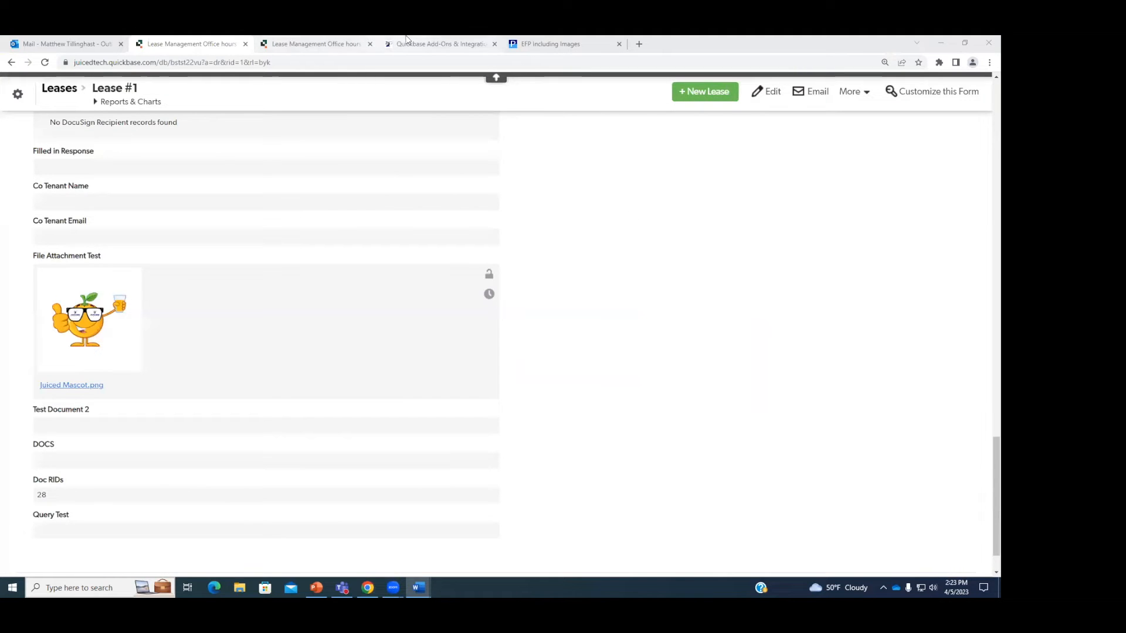
pyautogui.click(583, 43)
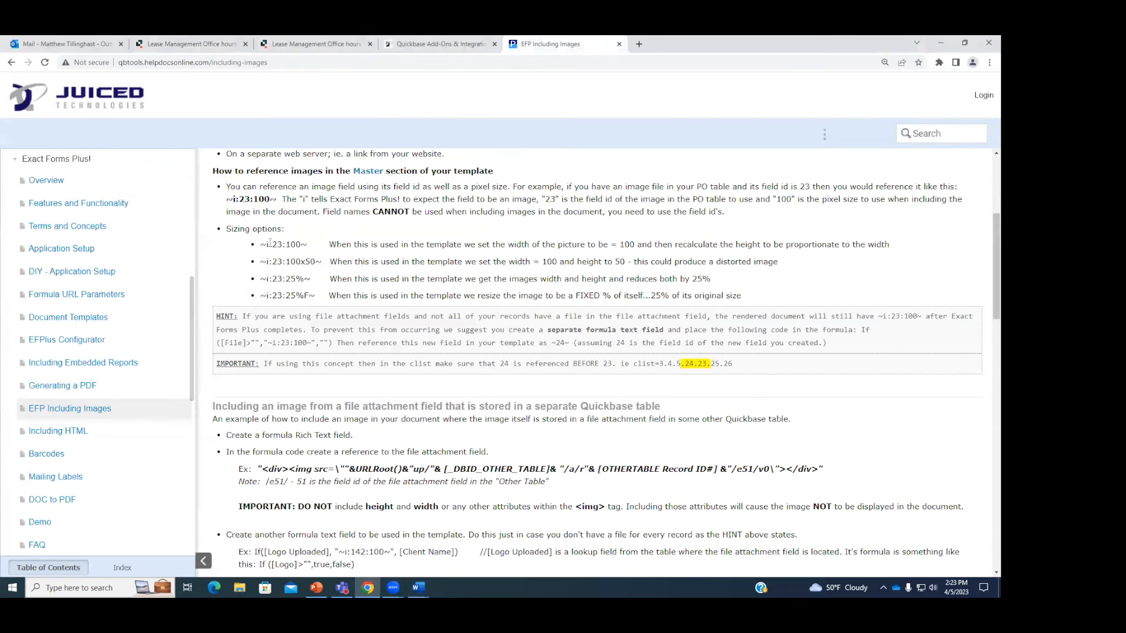
pyautogui.moveTo(260, 244); pyautogui.dragTo(309, 245)
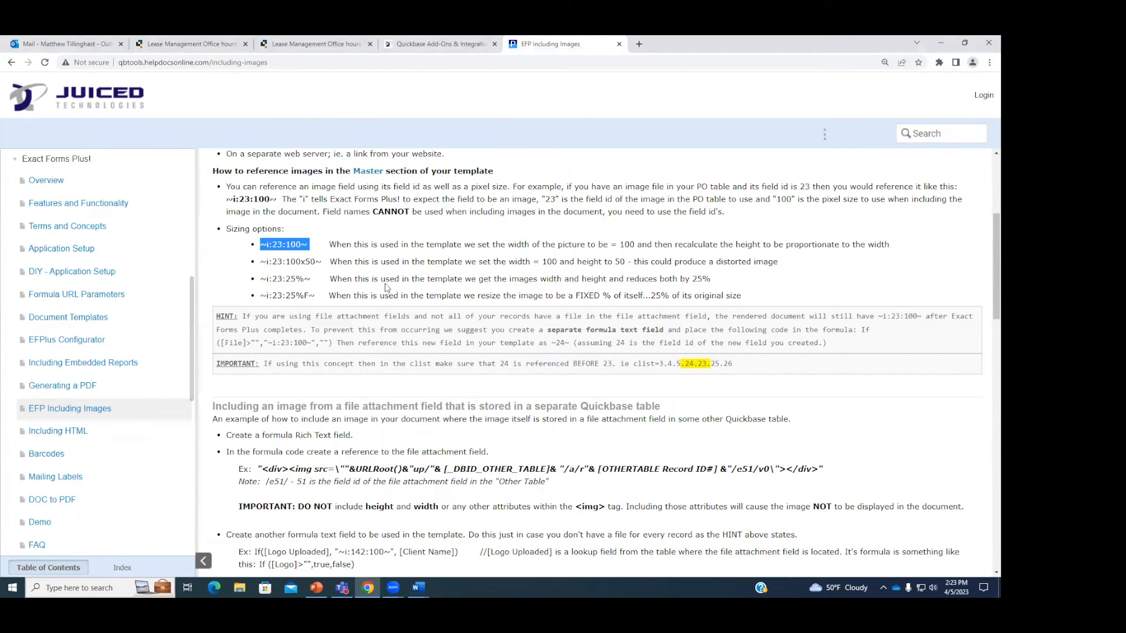
pyautogui.moveTo(386, 284); pyautogui.dragTo(393, 284)
pyautogui.click(429, 310)
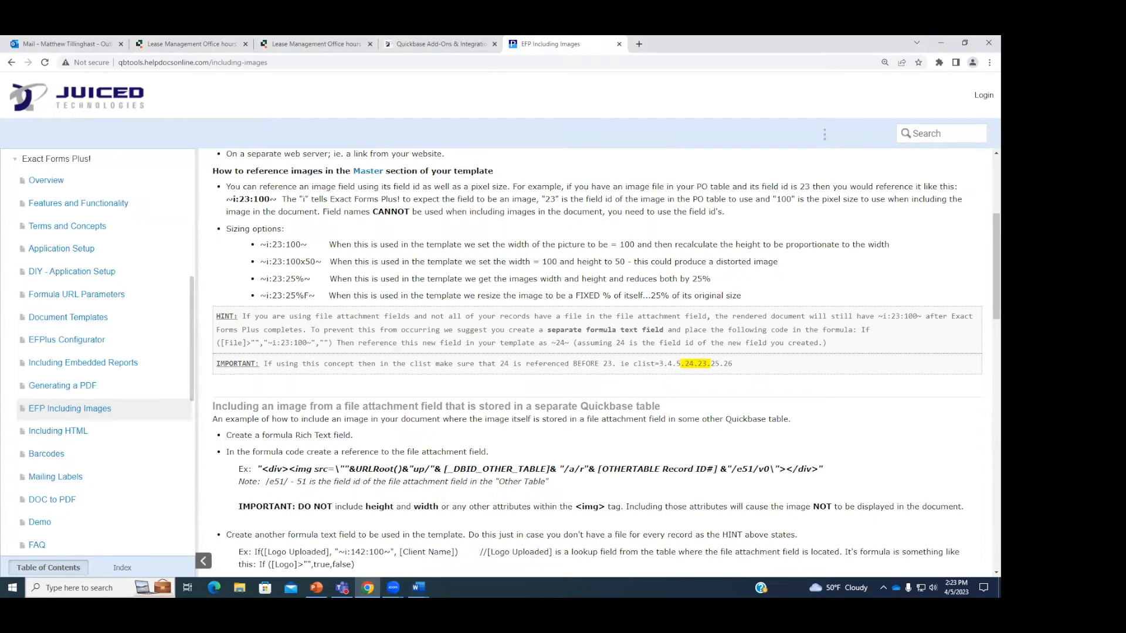
# Step: Return to the Word lease template and review its tags back up to the Residential Lease Agreement heading
pyautogui.hotkey('alt', 'Tab')
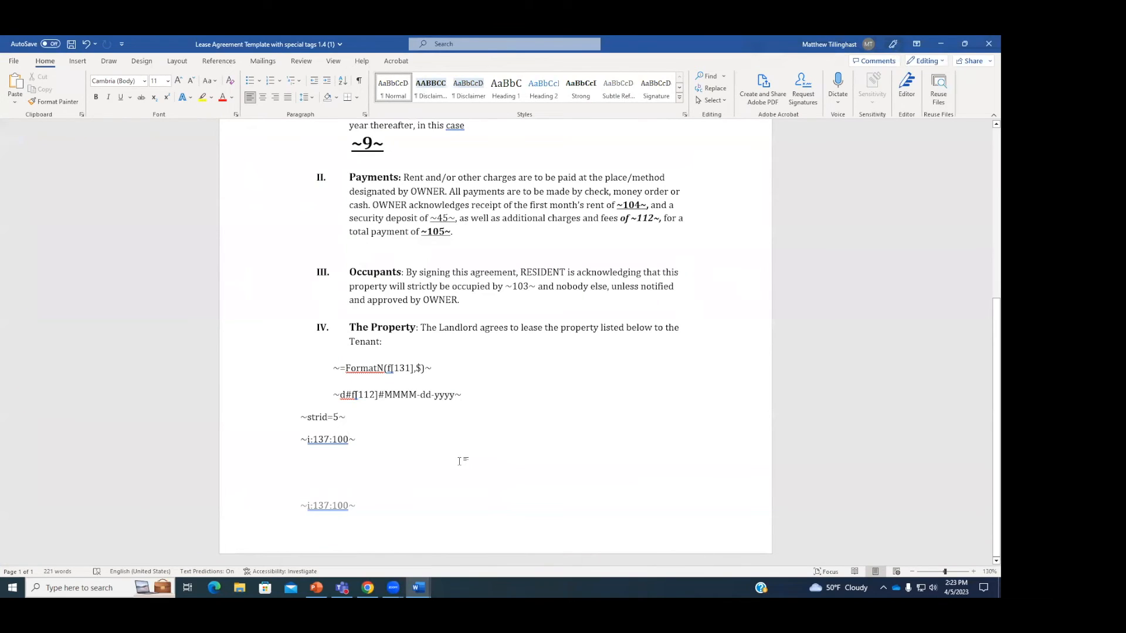
pyautogui.scroll(5, 459, 461)
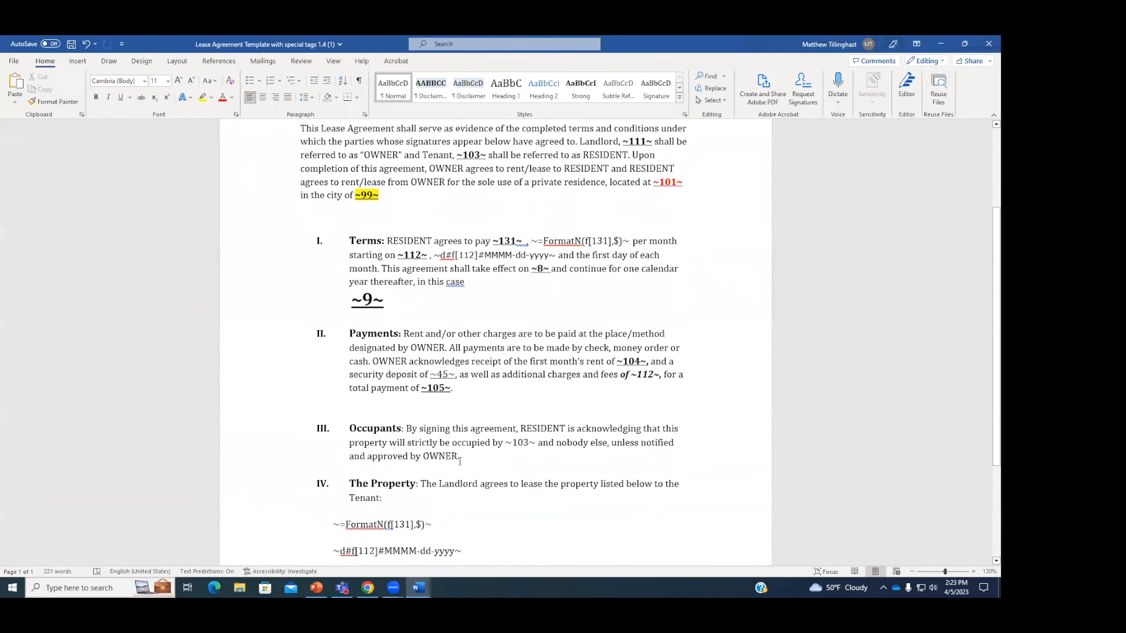
pyautogui.scroll(3, 459, 462)
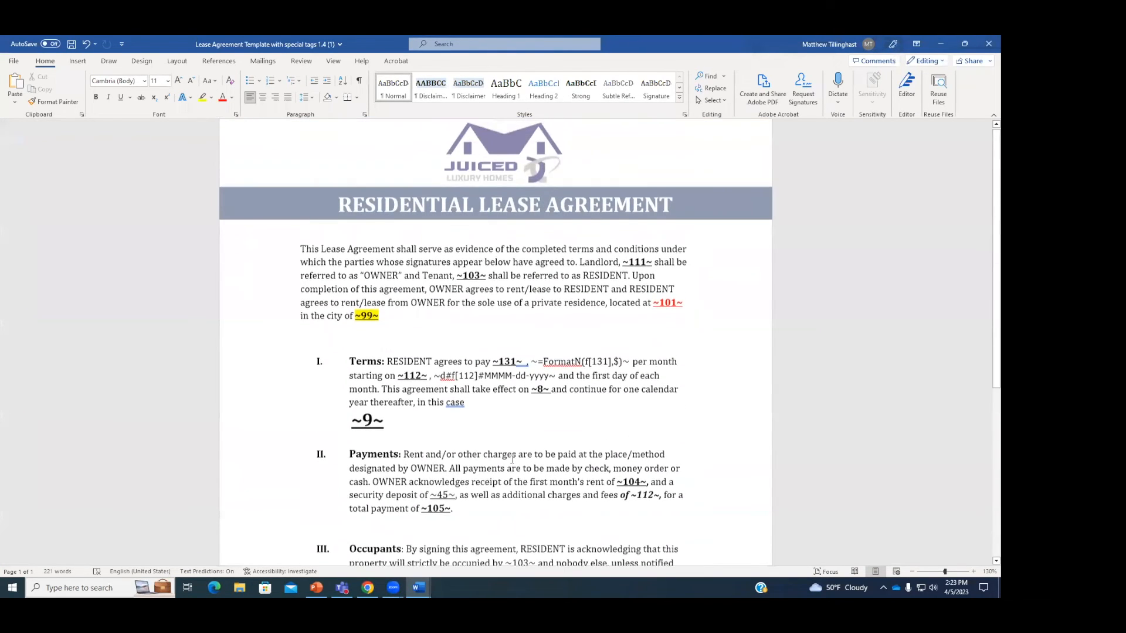
pyautogui.scroll(-1, 499, 455)
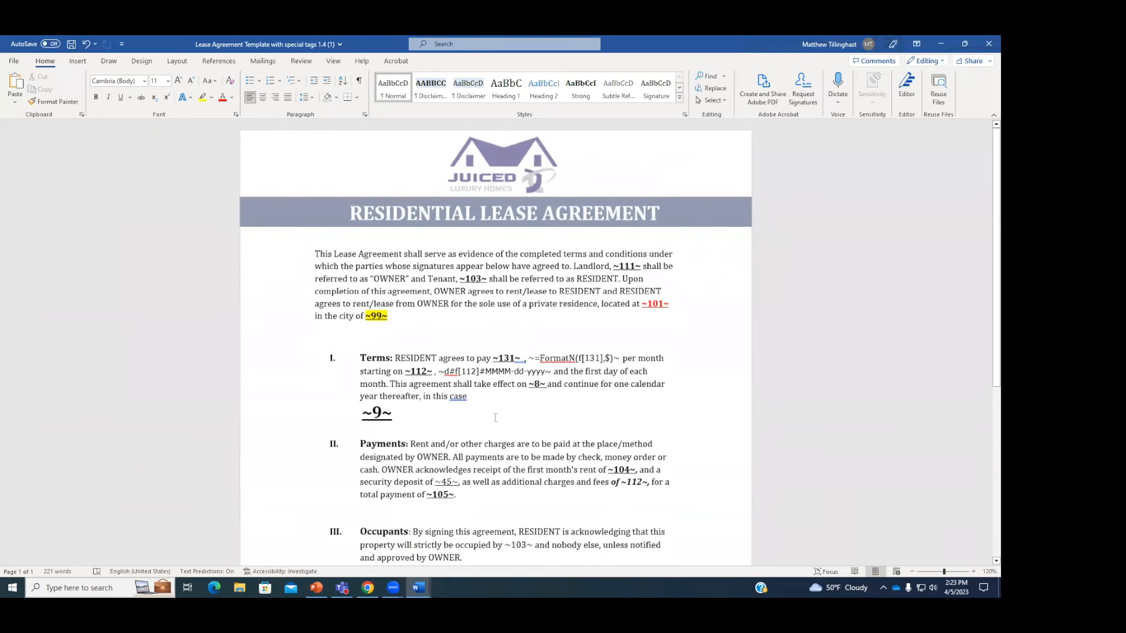
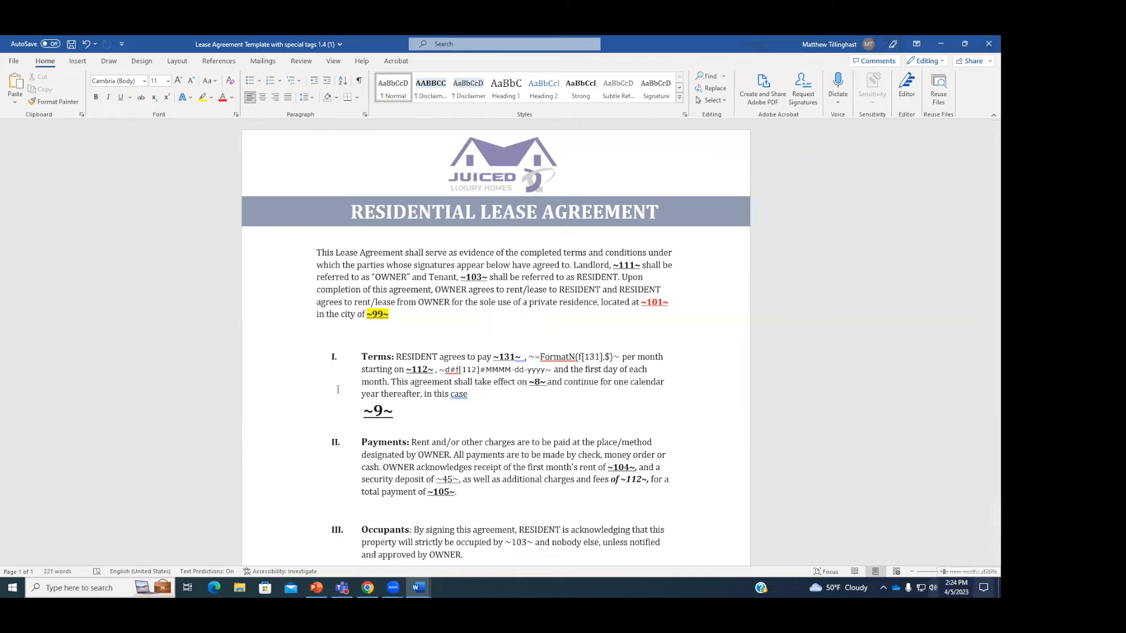
# Step: Open the file management view for the lease agreement template
pyautogui.click(14, 60)
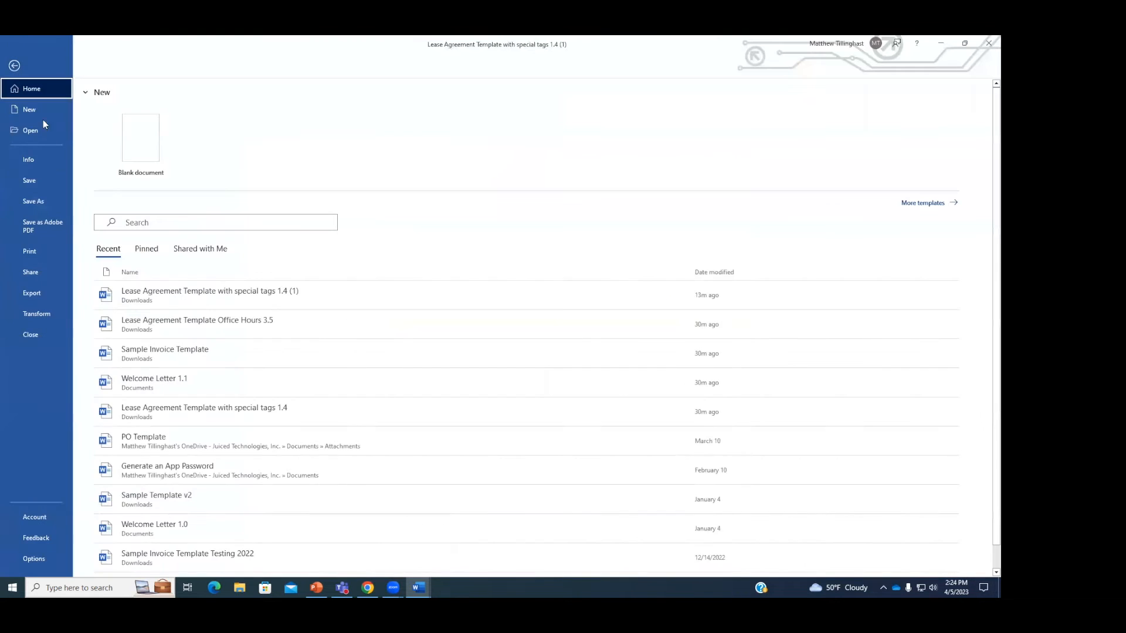
# Step: Save the Word document as "Lease Agreement Template with special tags 1.5" in the Documents folder
pyautogui.click(51, 201)
pyautogui.click(156, 273)
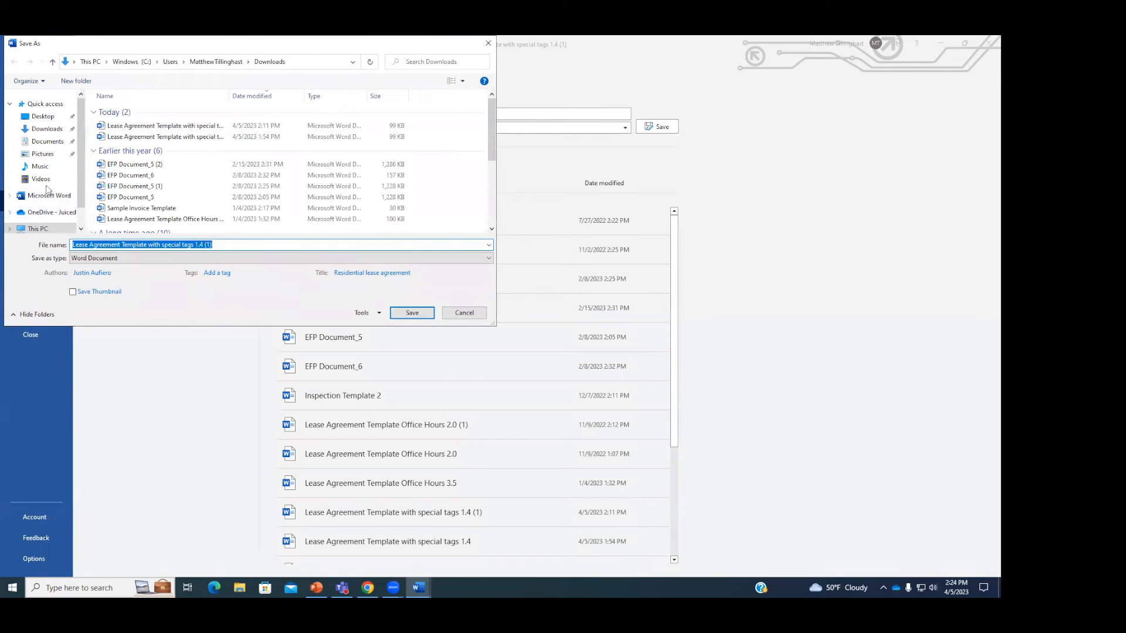
pyautogui.click(47, 141)
pyautogui.doubleClick(229, 246)
pyautogui.press('BackSpace')
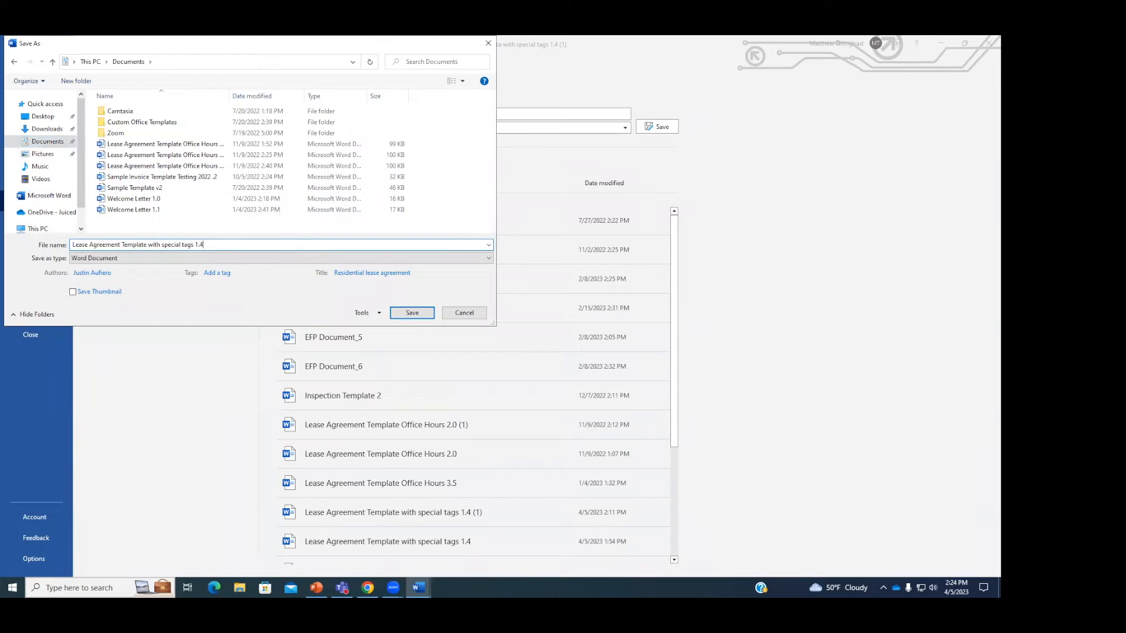
pyautogui.write('5')
pyautogui.press('Return')
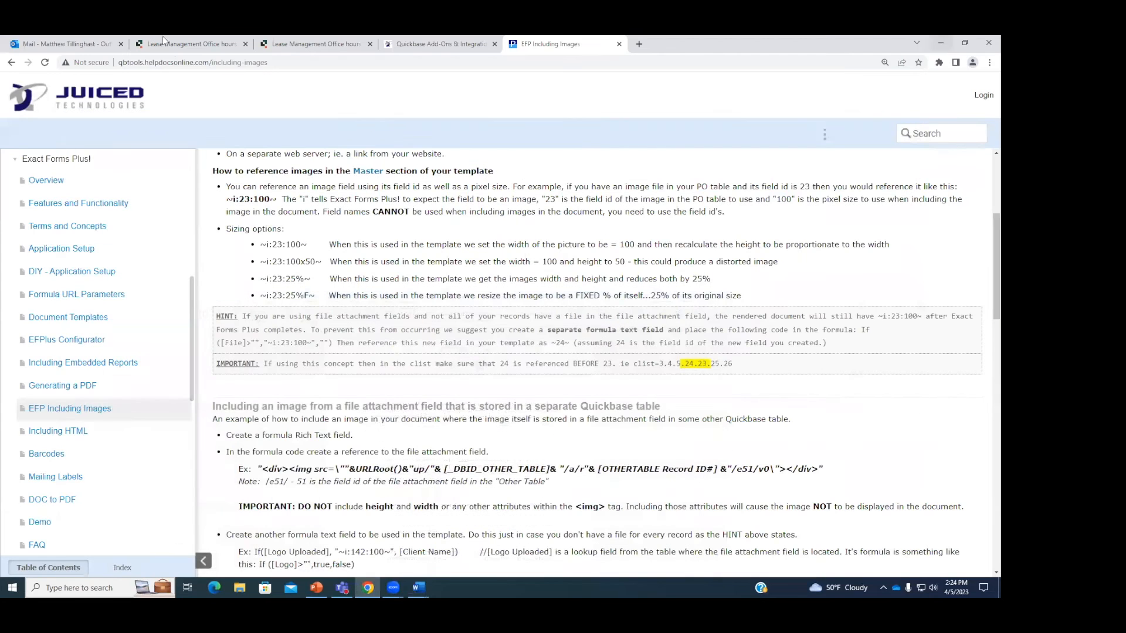
# Step: In Quickbase, replace Document Template #1's template file with "Lease Agreement Template with special tags 1.5.docx" and save the record
pyautogui.click(302, 42)
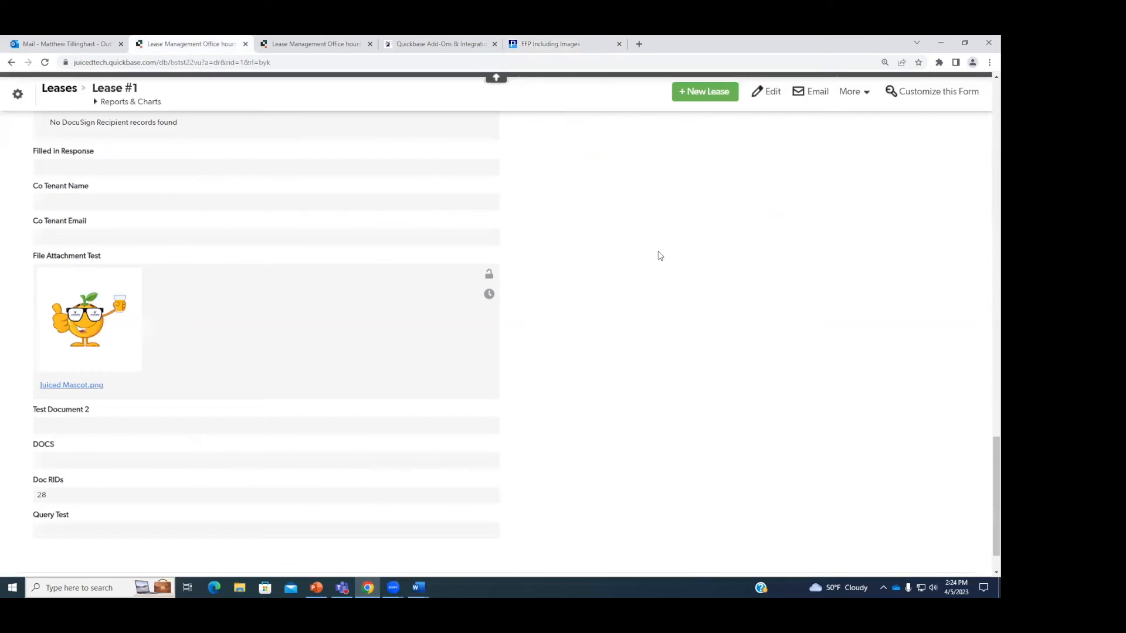
pyautogui.hotkey('ctrl', '-')
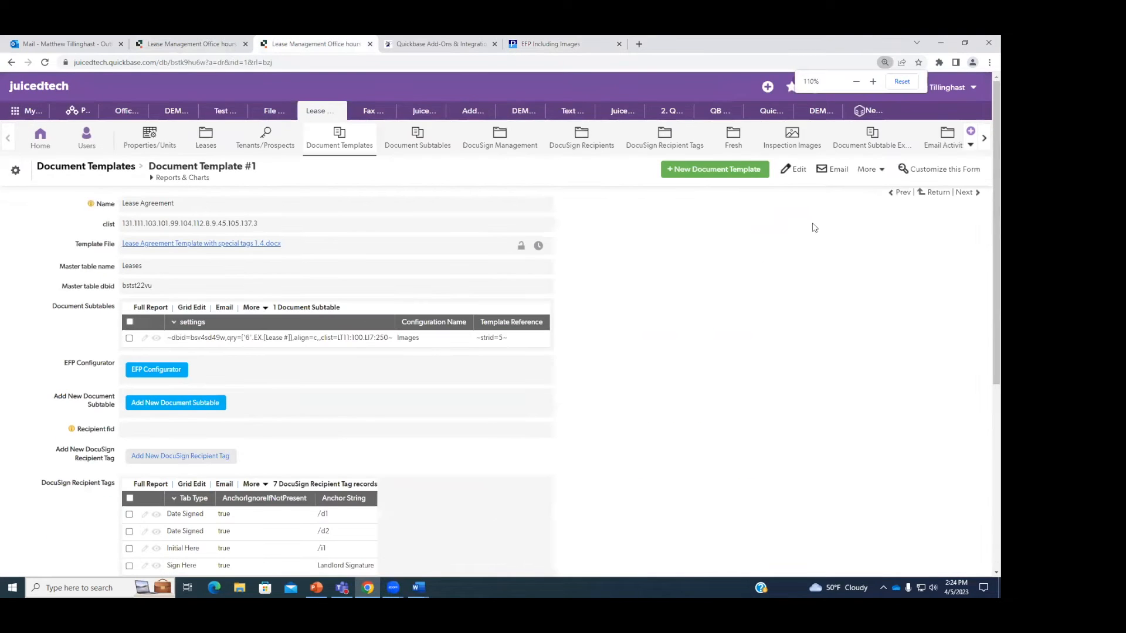
pyautogui.click(796, 170)
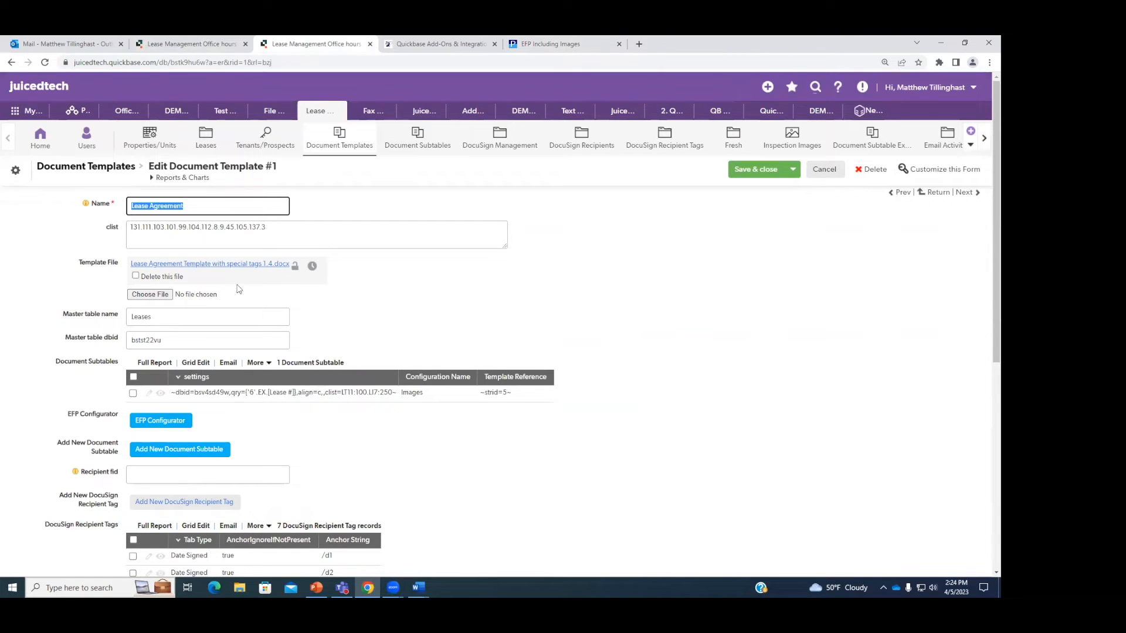
pyautogui.click(149, 295)
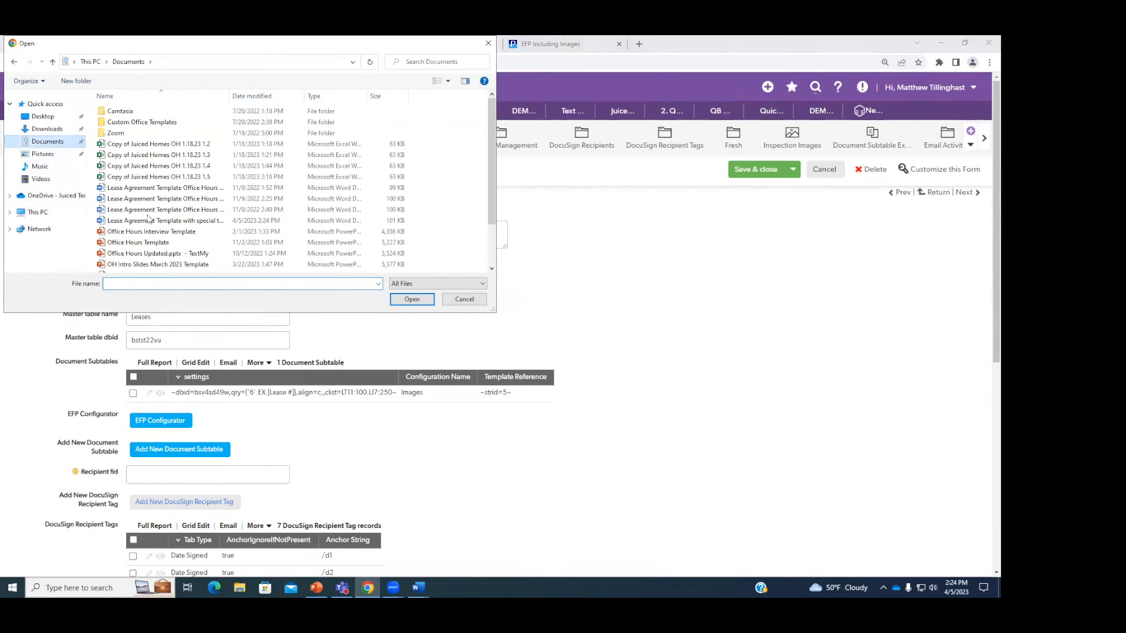
pyautogui.write('leas')
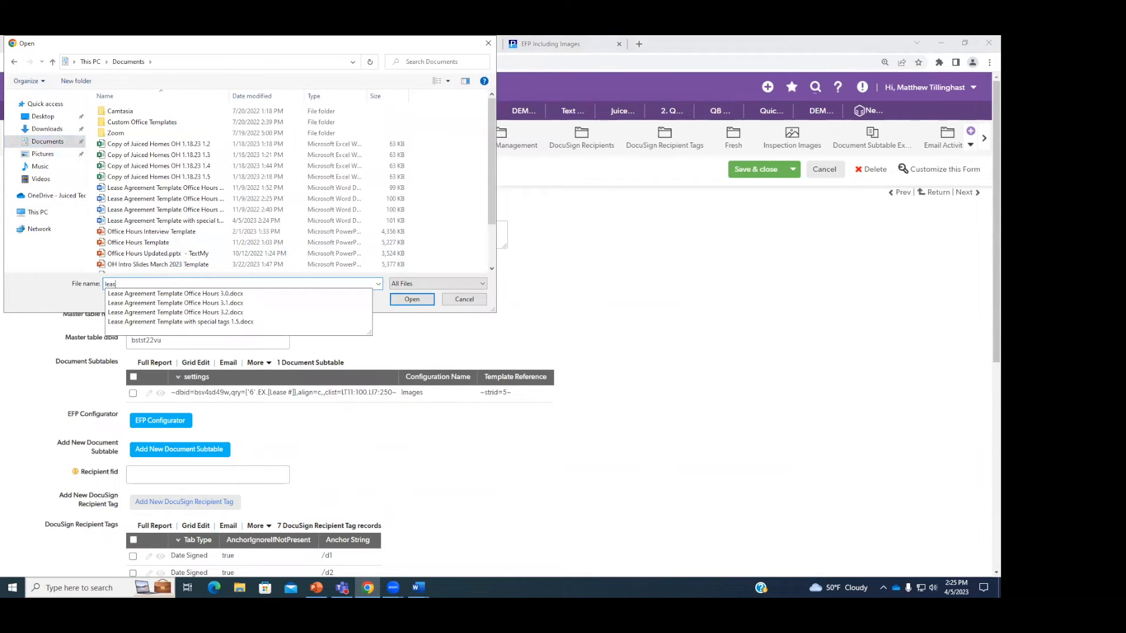
pyautogui.click(185, 322)
pyautogui.click(412, 299)
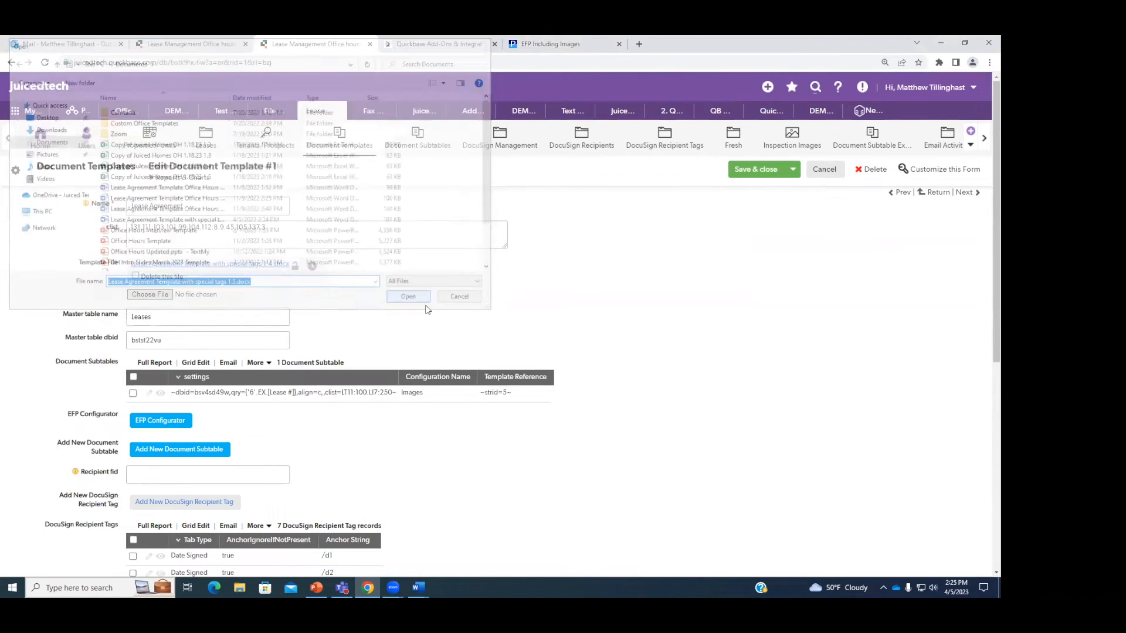
pyautogui.click(753, 169)
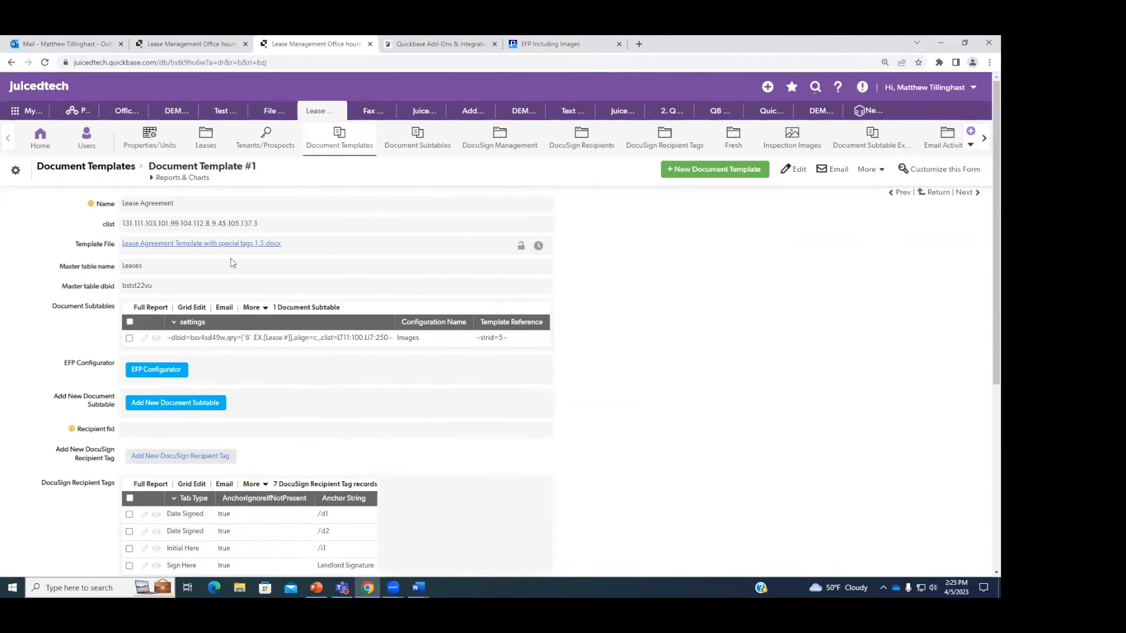
# Step: Try to generate the lease agreement from the Lease #1 record
pyautogui.click(170, 41)
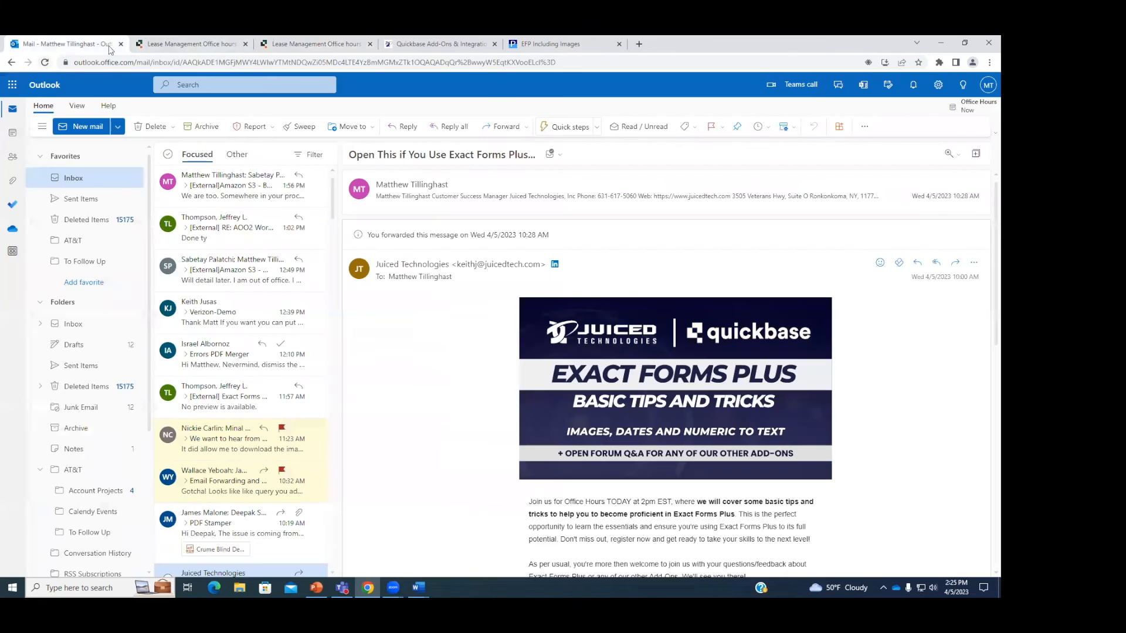
pyautogui.click(46, 62)
pyautogui.scroll(10, 485, 293)
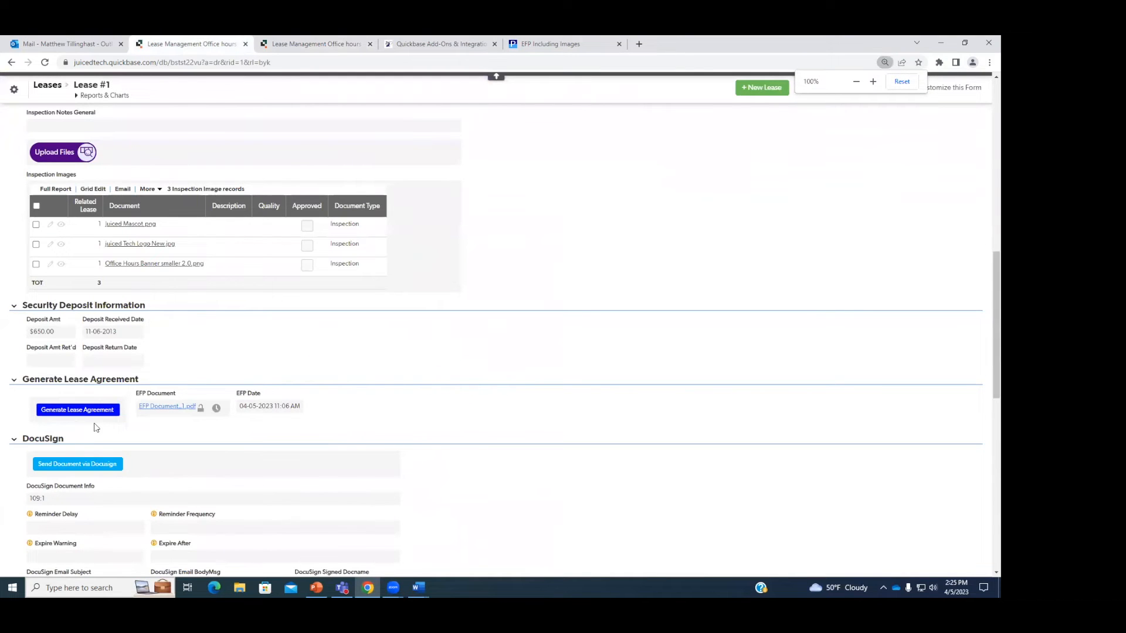
pyautogui.click(116, 412)
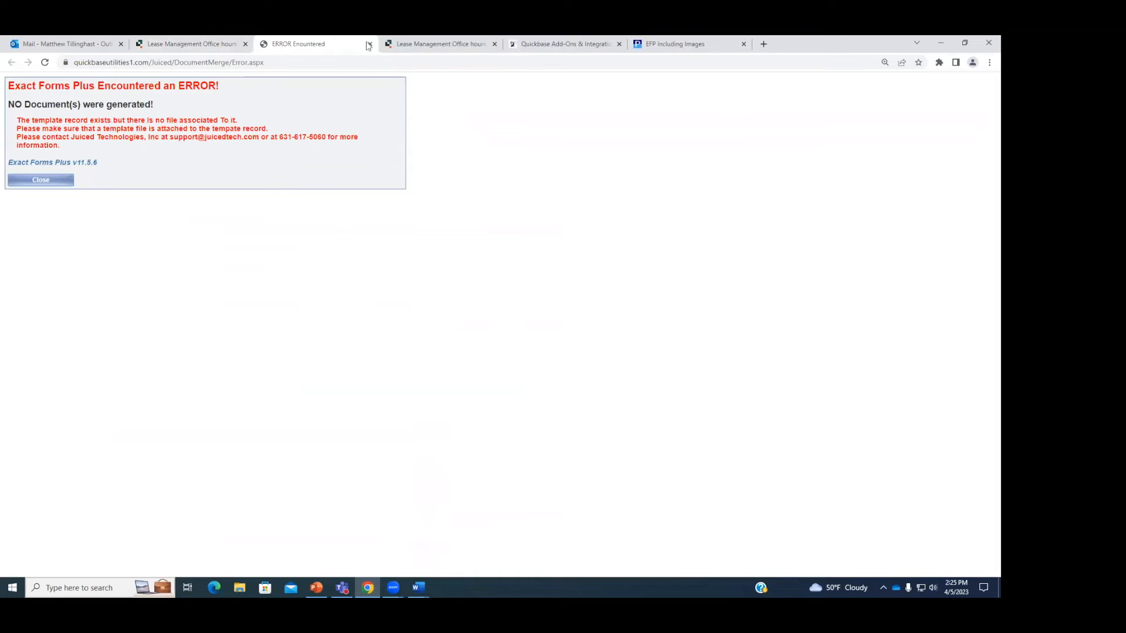
pyautogui.hotkey('ctrl', 'w')
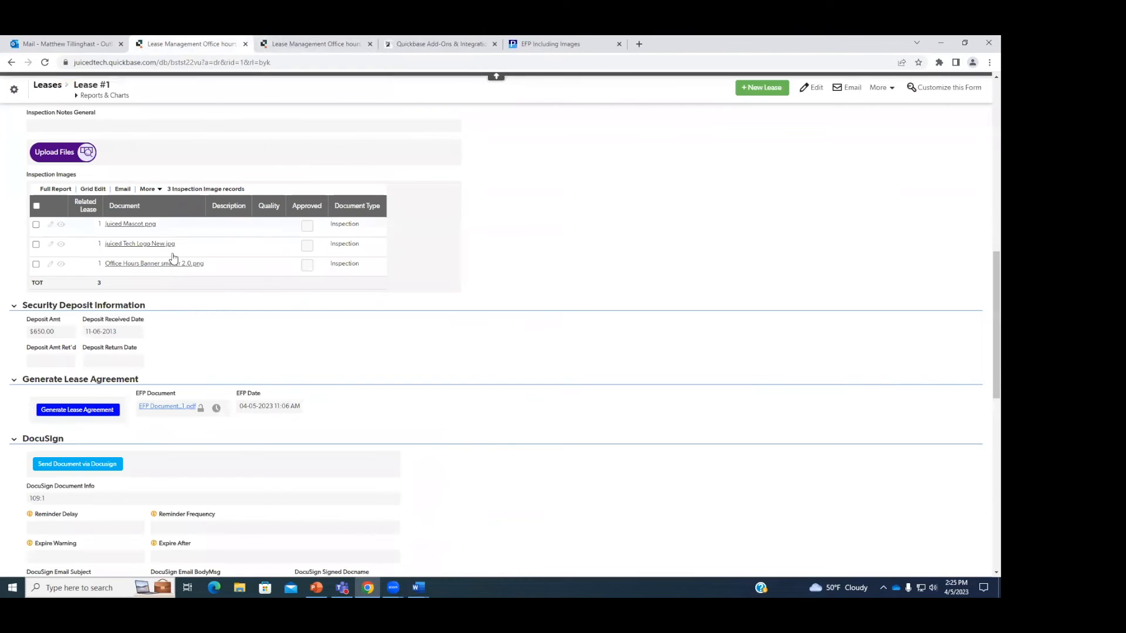
# Step: Open the field properties behind Lease #1's Generate Lease Agreement button and locate the template ID line in the URL formula
pyautogui.rightClick(122, 417)
pyautogui.click(189, 518)
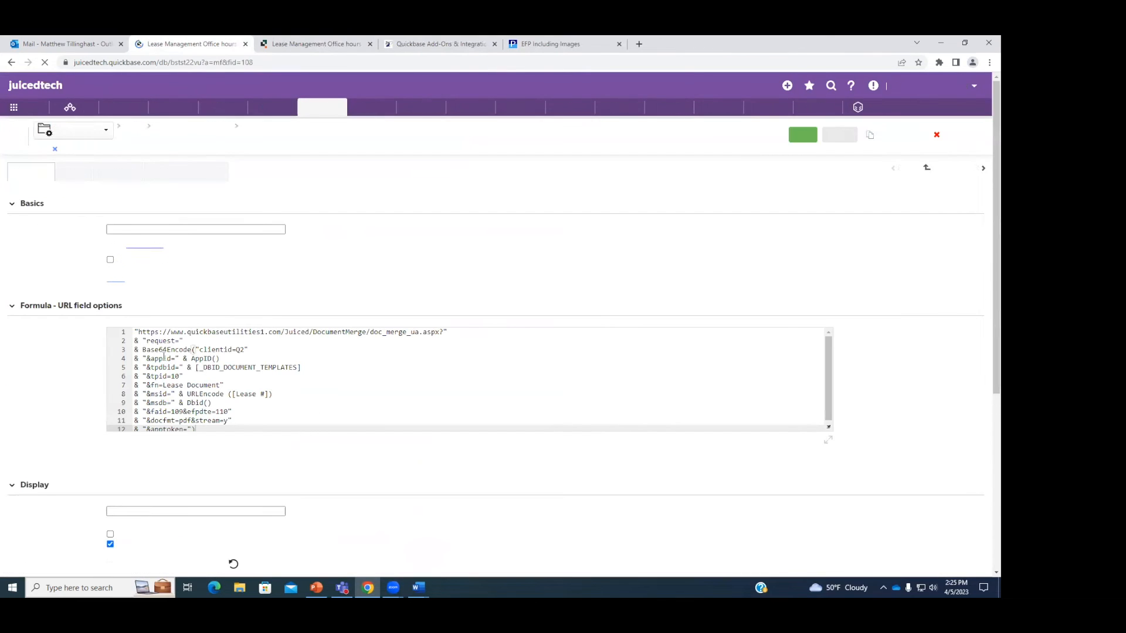
pyautogui.hotkey('ctrl', '+')
pyautogui.hotkey('ctrl', '+')
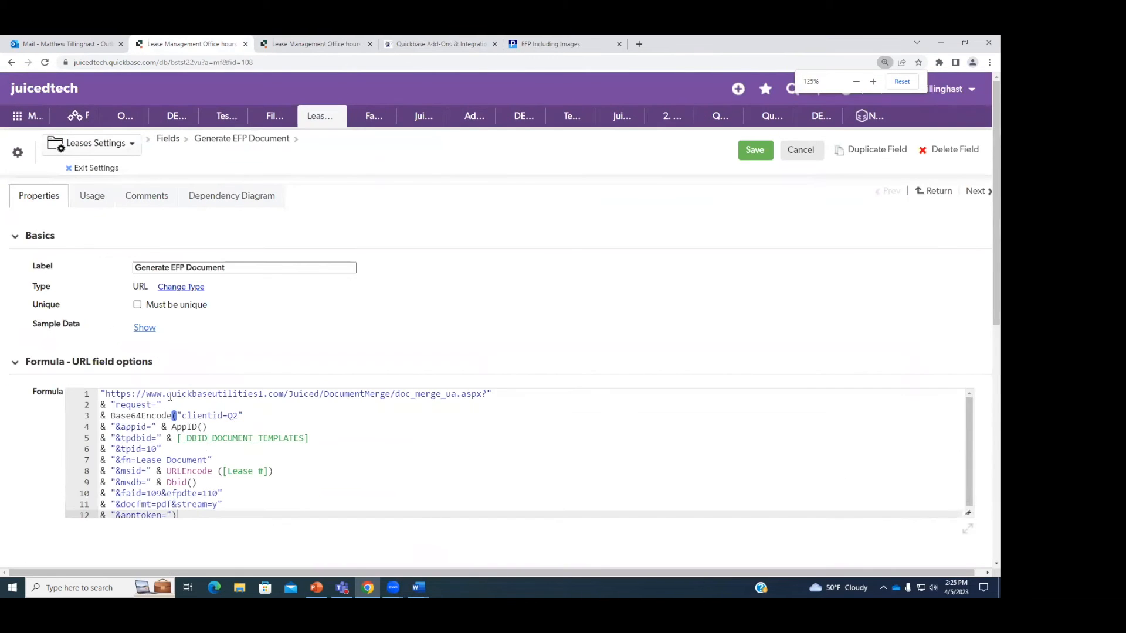
pyautogui.scroll(-1, 203, 395)
pyautogui.moveTo(161, 393); pyautogui.dragTo(118, 394)
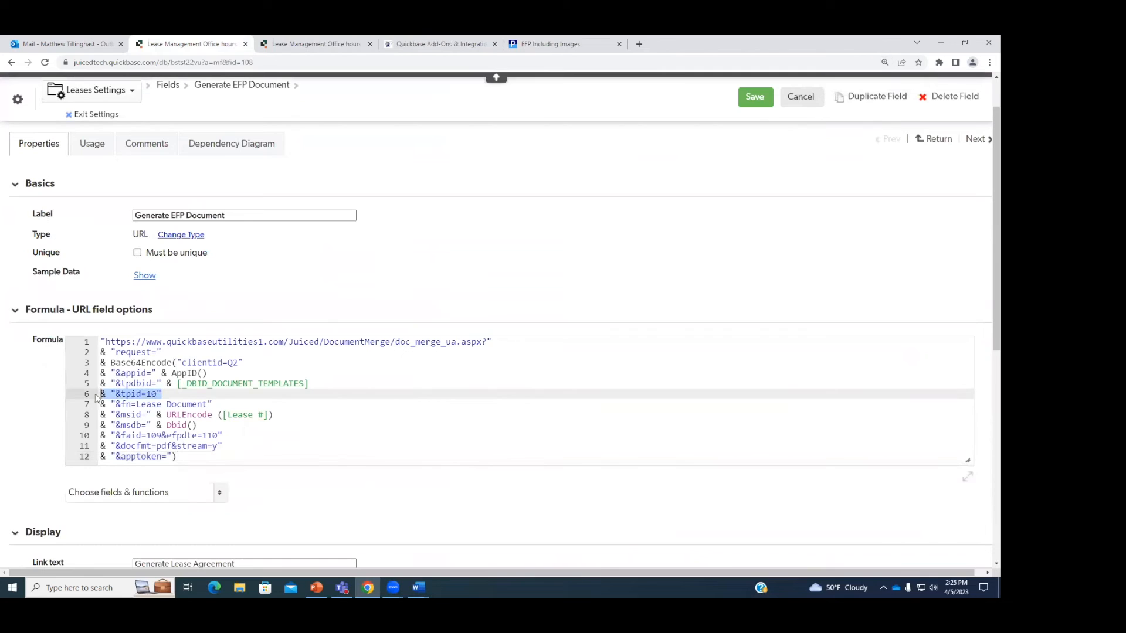
# Step: Check the record number of the Lease Agreement document template
pyautogui.click(299, 44)
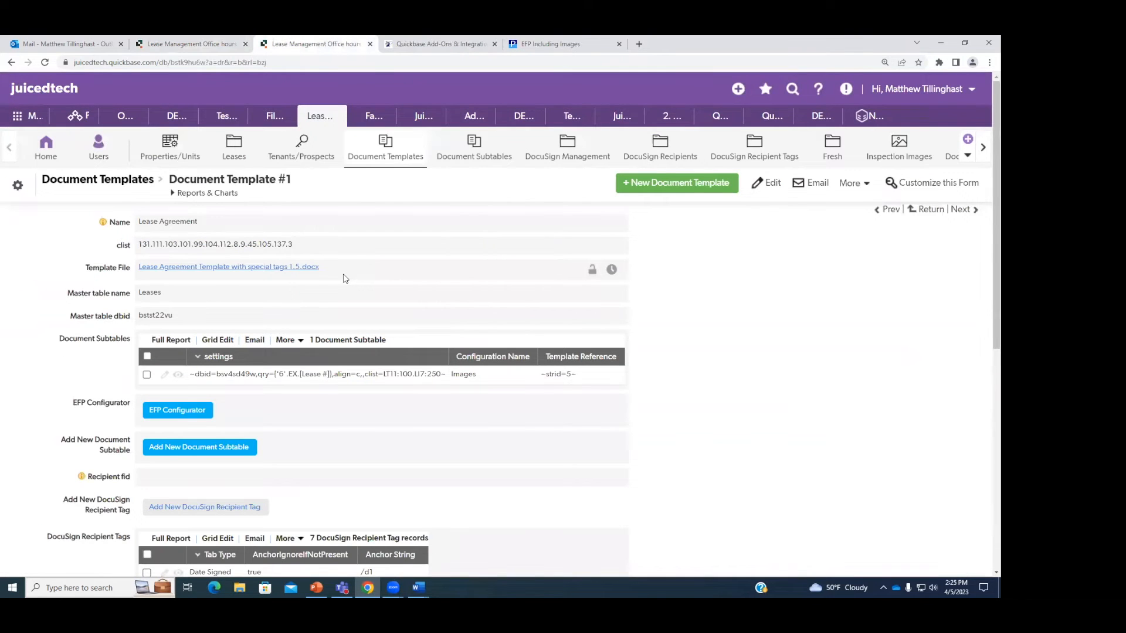
pyautogui.hotkey('ctrl', '-')
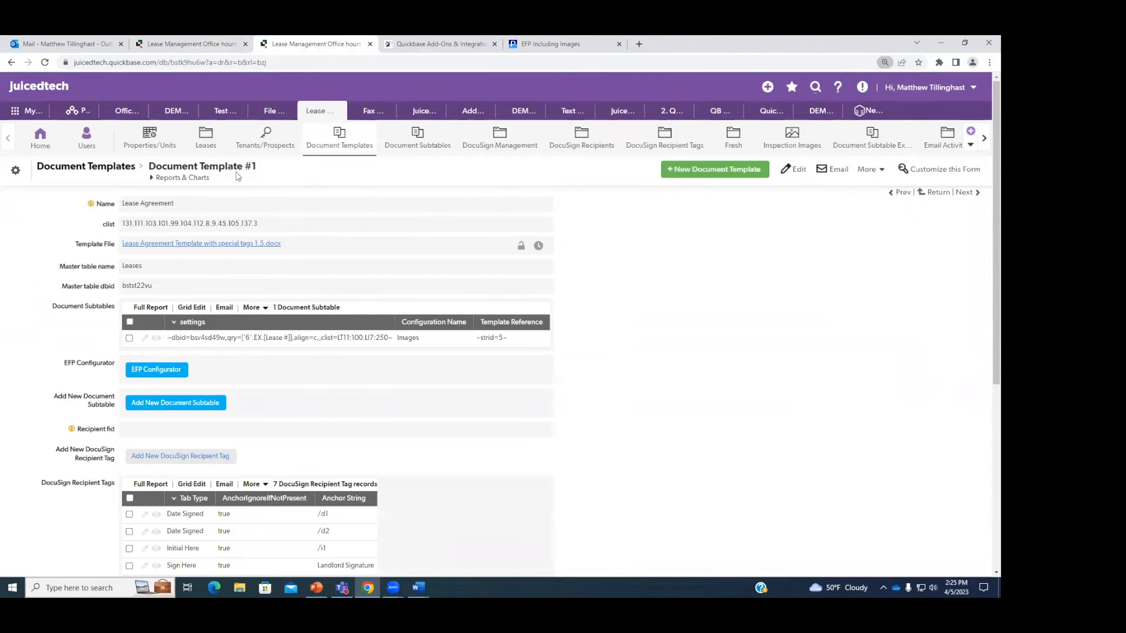
pyautogui.moveTo(259, 169); pyautogui.dragTo(150, 165)
pyautogui.click(296, 216)
# Step: Set the formula's template ID to "&tpid=1" in the Generate EFP Document field and save it
pyautogui.click(222, 46)
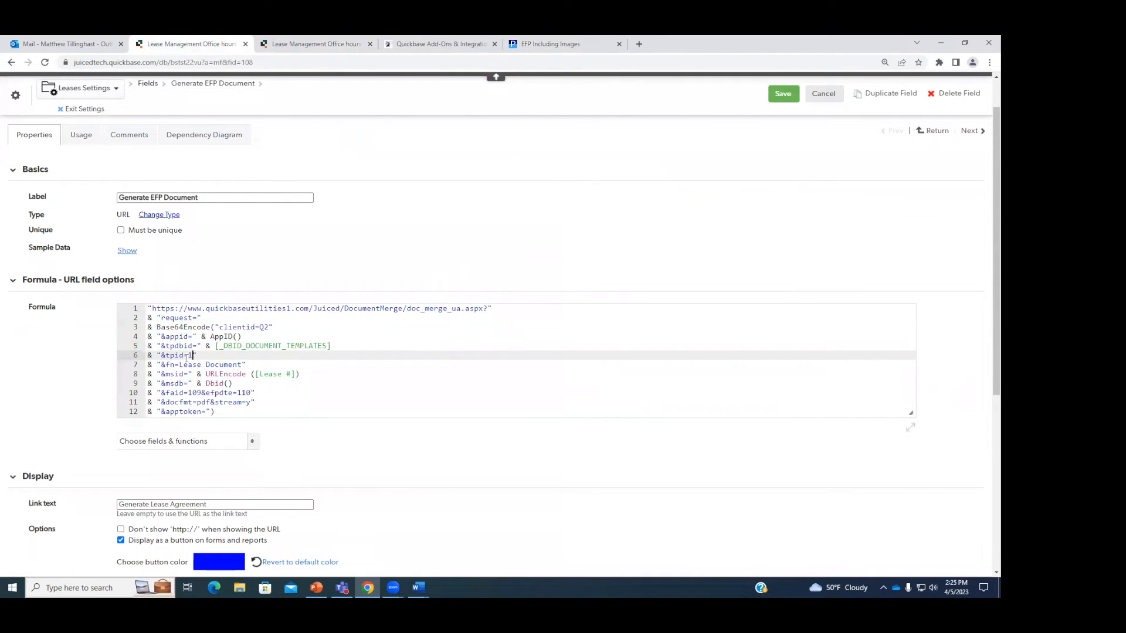
pyautogui.moveTo(156, 356); pyautogui.dragTo(198, 355)
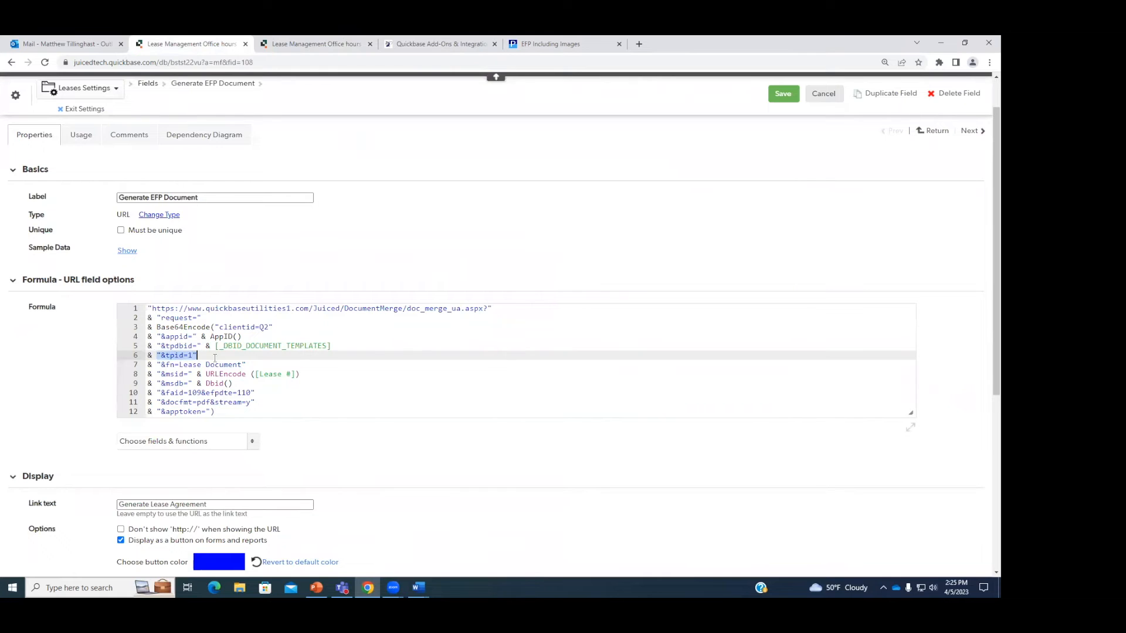
pyautogui.click(780, 95)
# Step: Generate the lease agreement PDF from the Lease #1 record
pyautogui.scroll(-3, 486, 269)
pyautogui.scroll(-10, 486, 271)
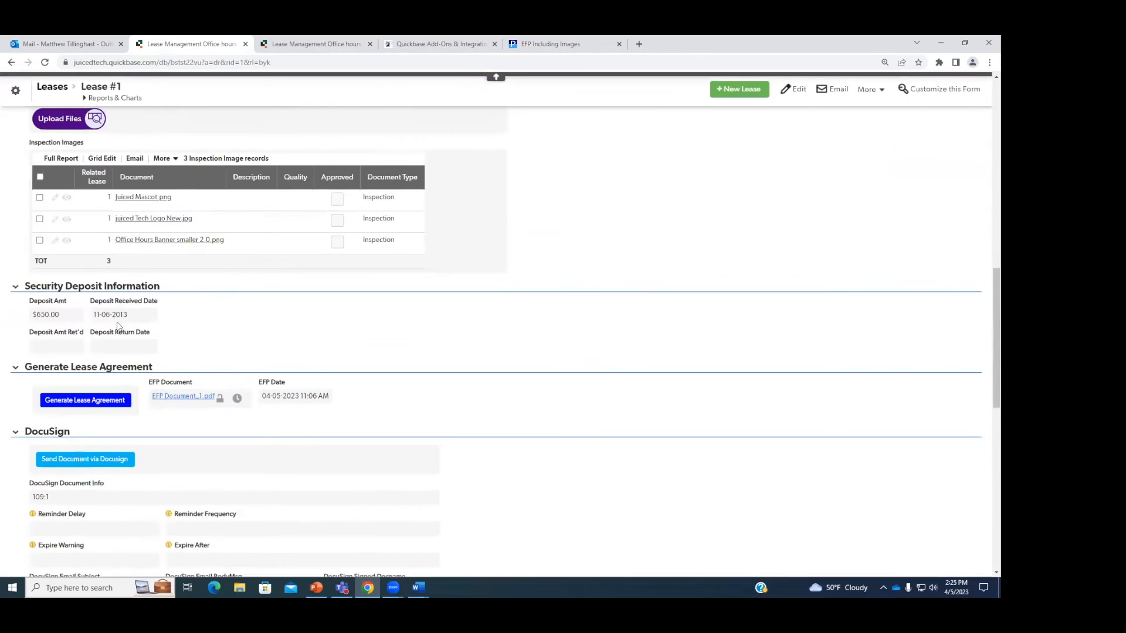
pyautogui.click(96, 402)
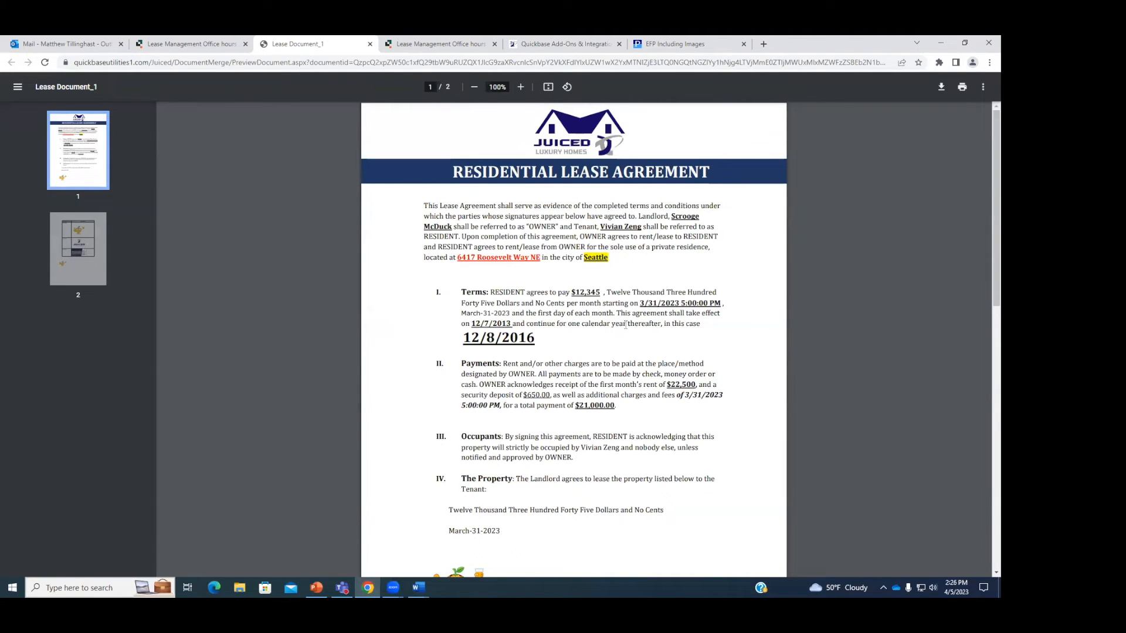
# Step: Place the generated lease PDF side by side with the "Lease Agreement Template with special tags 1.5" Word document
pyautogui.scroll(2, 626, 324)
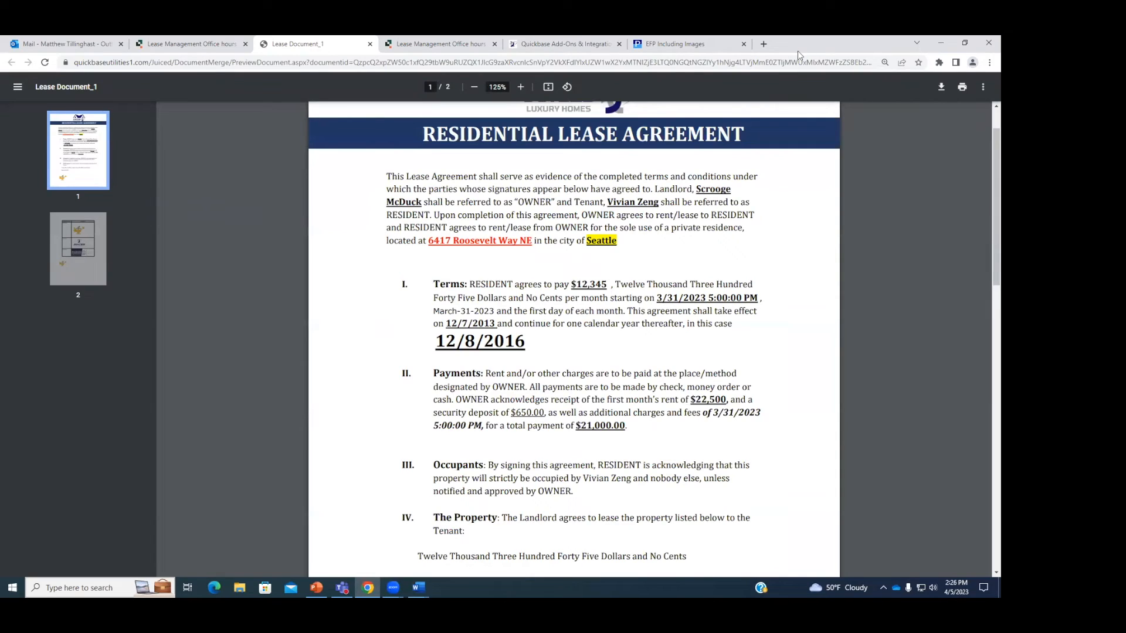
pyautogui.press('super+Left')
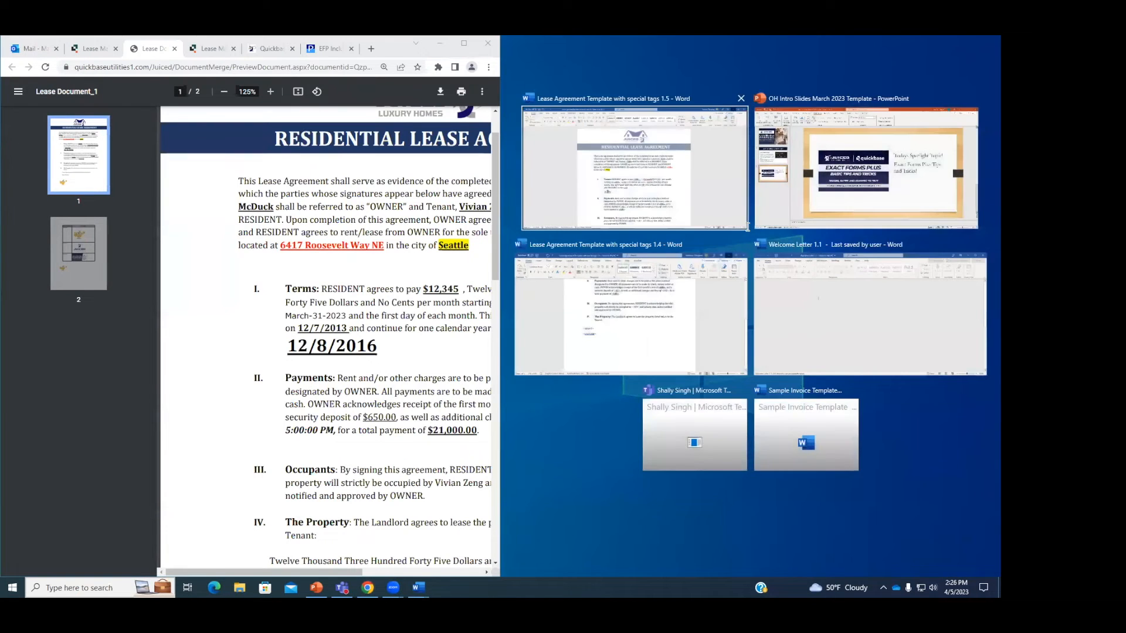
pyautogui.click(534, 199)
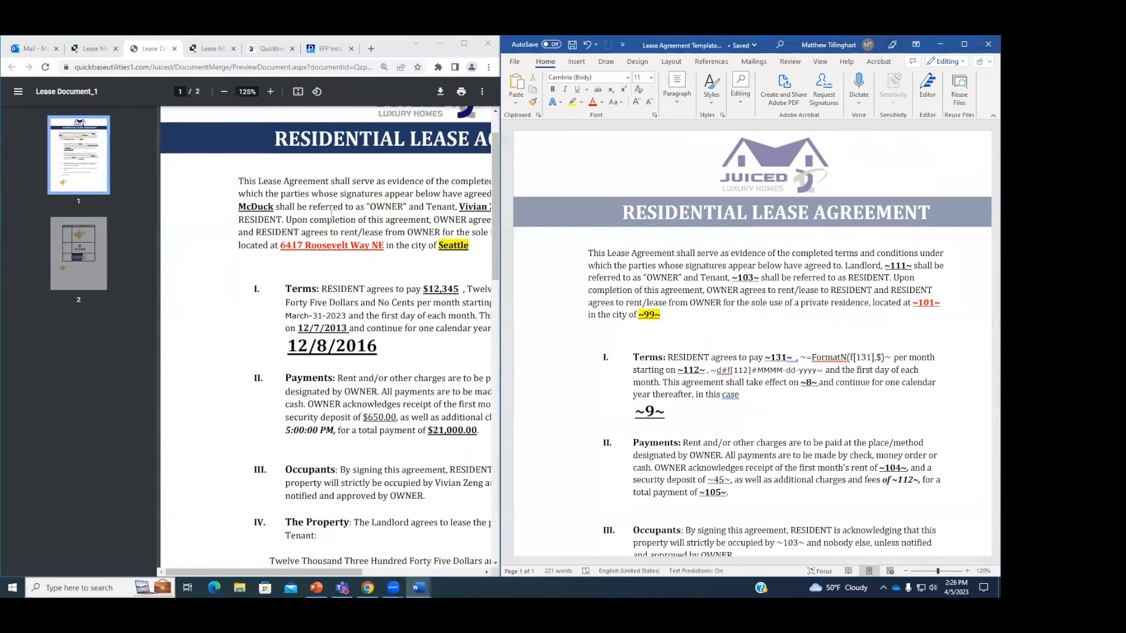
# Step: Compare the generated lease's opening paragraph and Terms section with the template's field, number-to-text and date-format tags
pyautogui.scroll(-3, 332, 214)
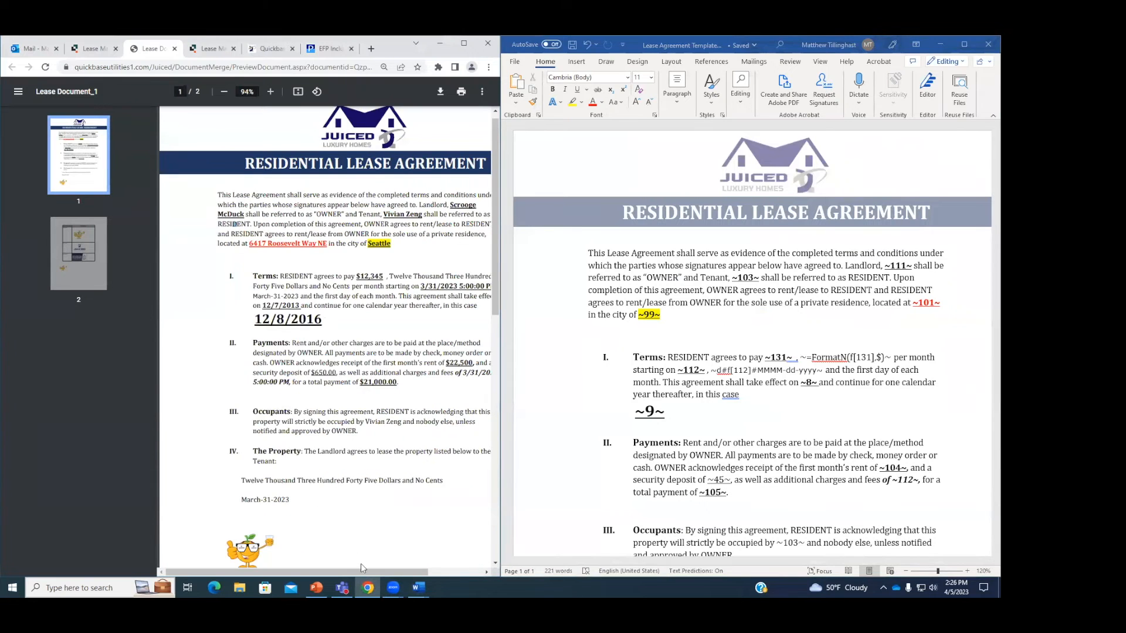
pyautogui.moveTo(365, 570); pyautogui.dragTo(387, 575)
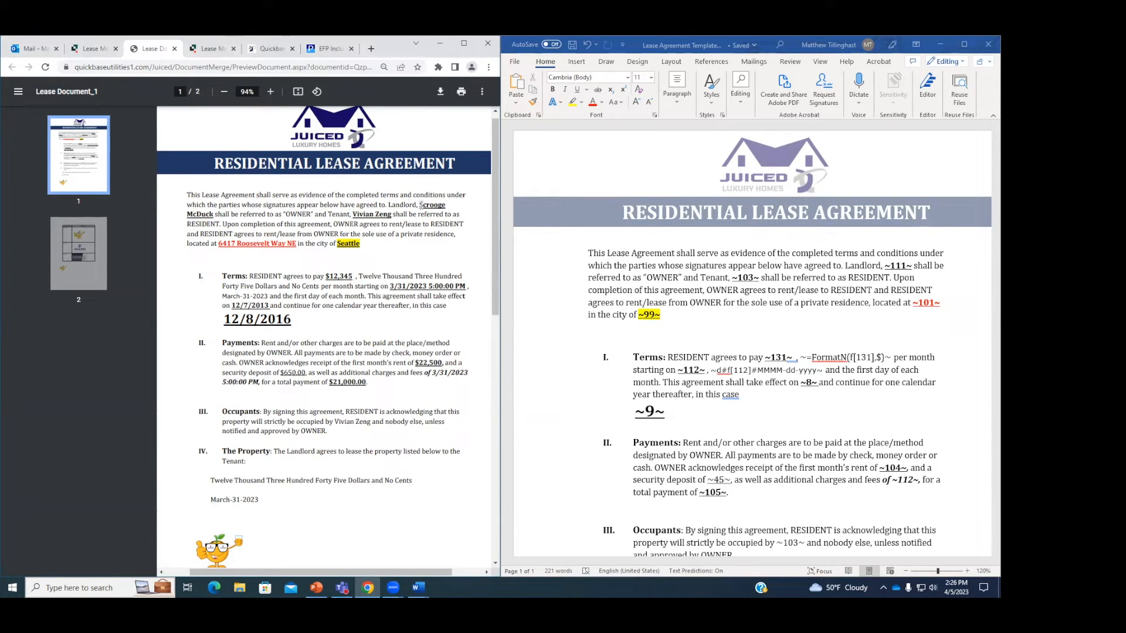
pyautogui.moveTo(421, 205); pyautogui.dragTo(447, 196)
pyautogui.click(804, 267)
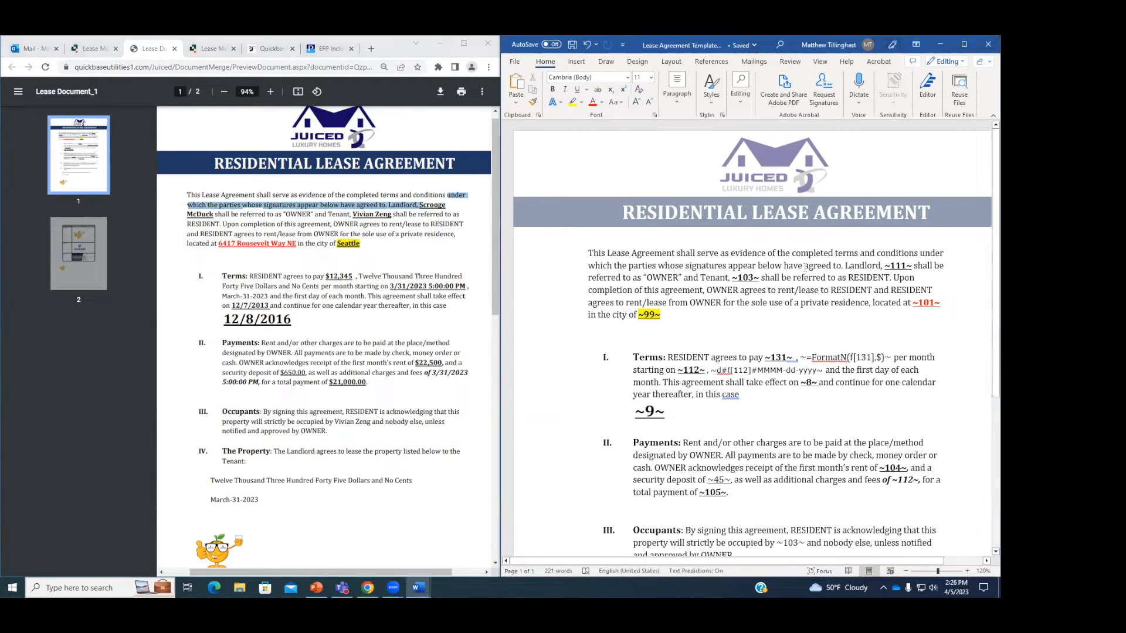
pyautogui.click(906, 265)
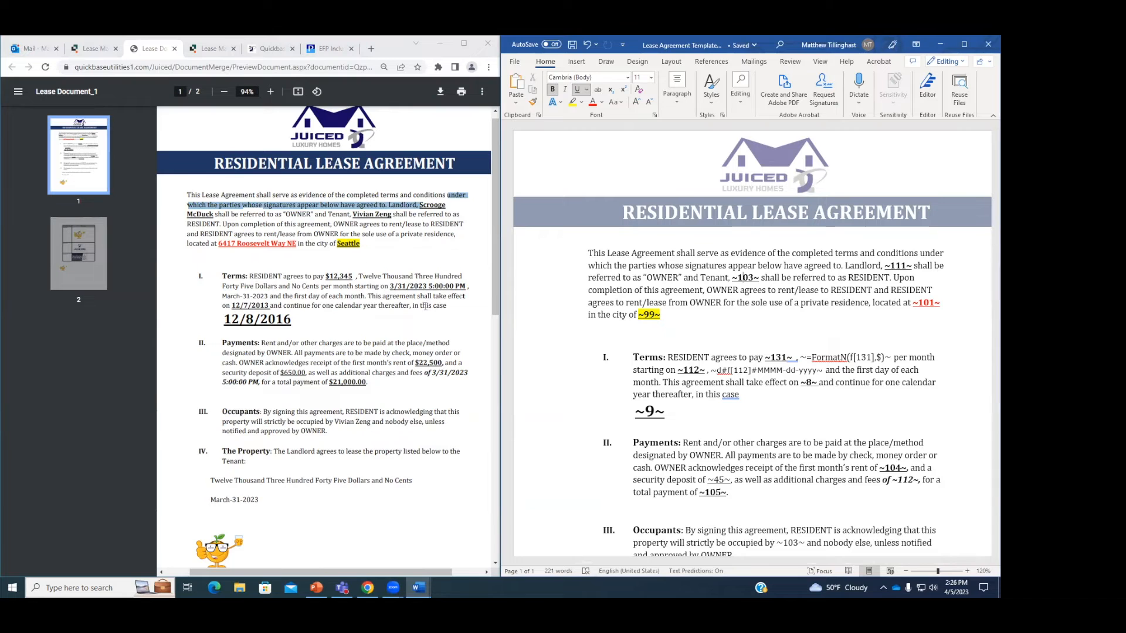
pyautogui.scroll(2, 363, 301)
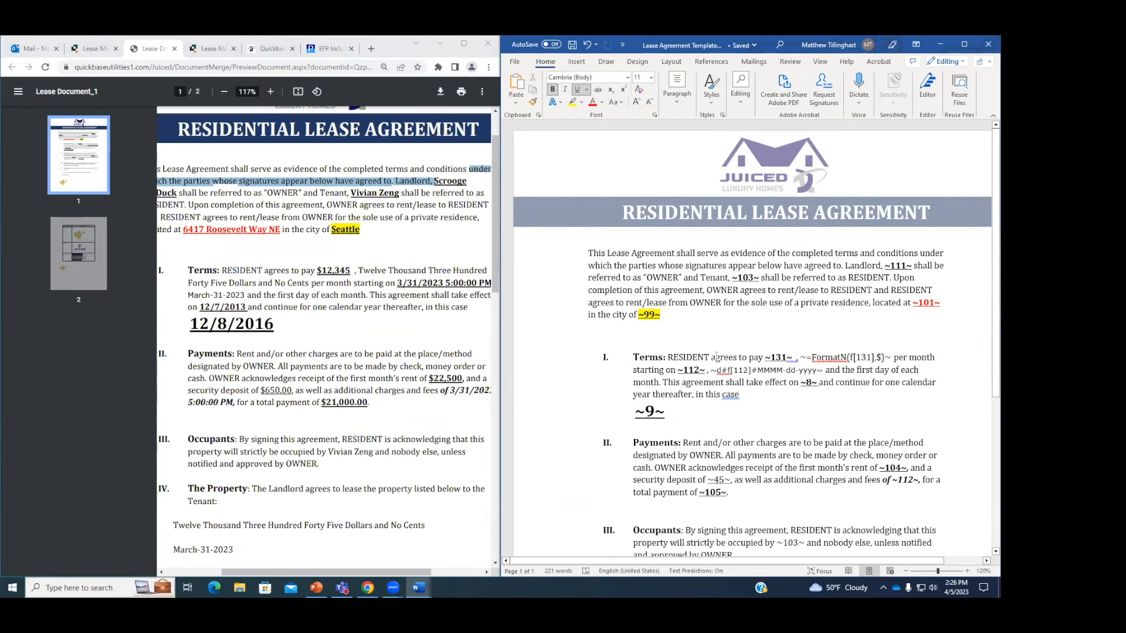
pyautogui.scroll(-1, 680, 348)
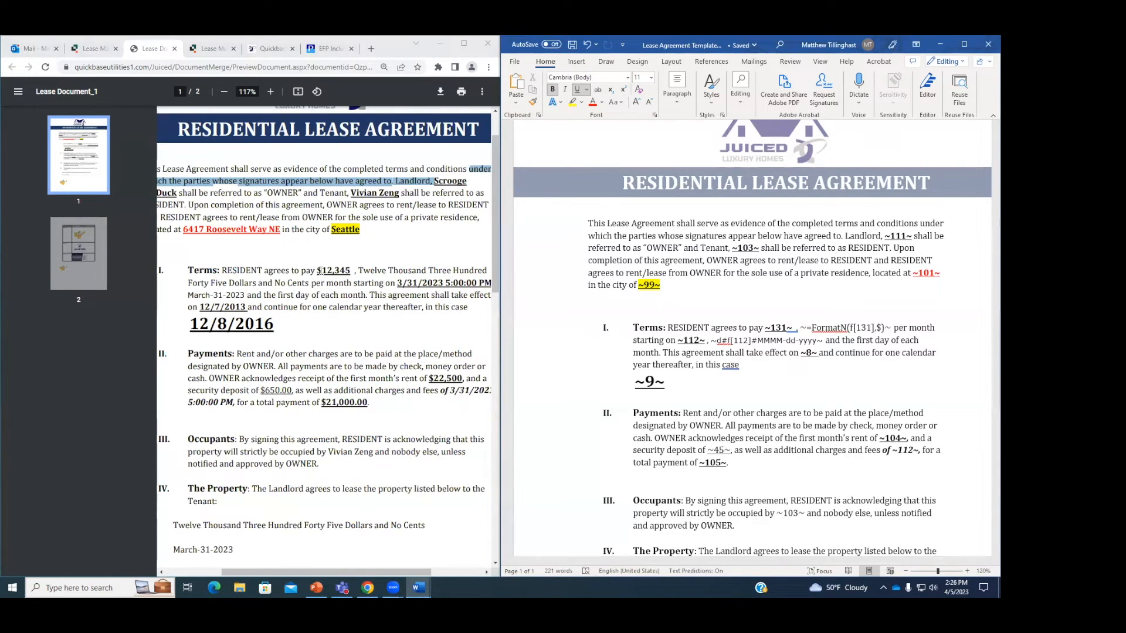
pyautogui.scroll(-1, 354, 269)
pyautogui.scroll(2, 364, 273)
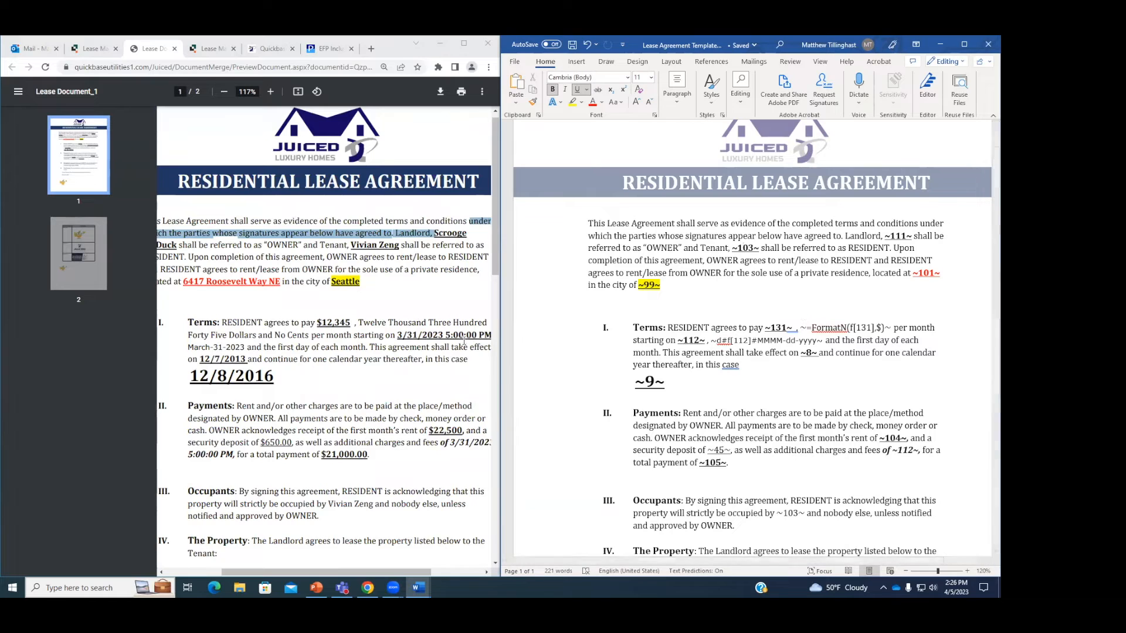
pyautogui.scroll(-1, 445, 336)
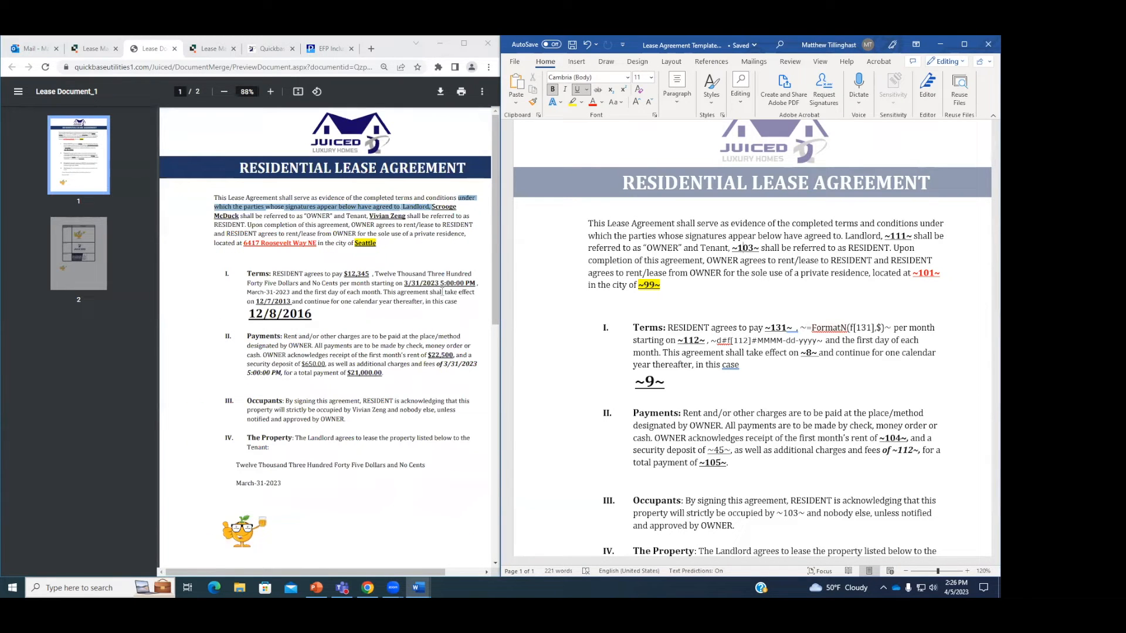
pyautogui.scroll(2, 442, 299)
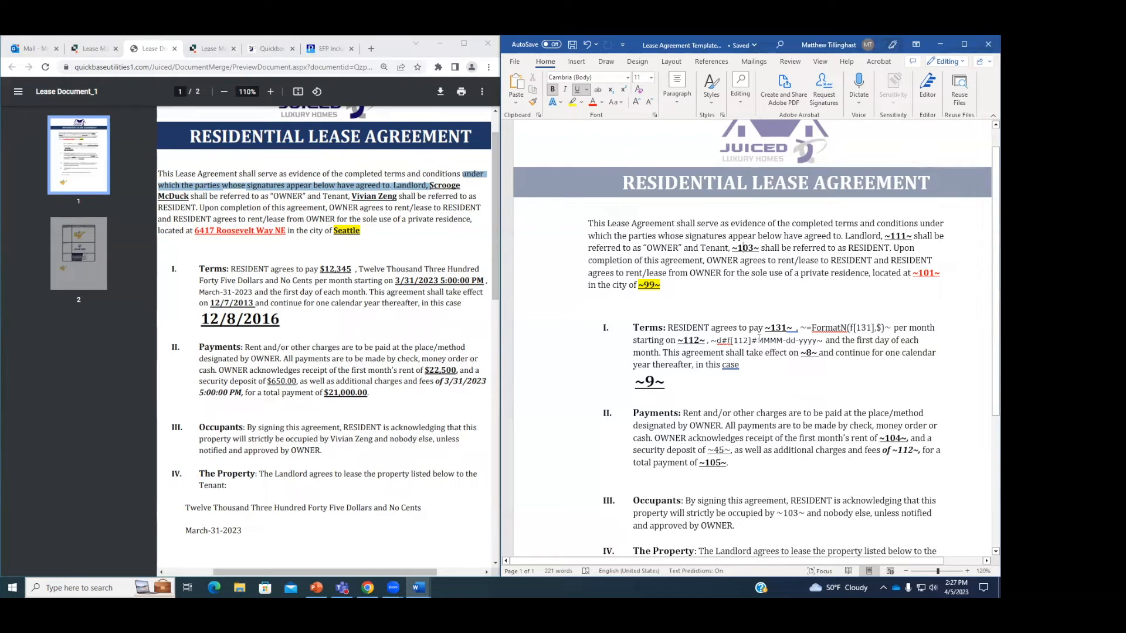
# Step: Compare the date-format tag and the Payments, Occupants and Property sections of the generated lease with the corresponding template tags
pyautogui.moveTo(713, 340); pyautogui.dragTo(824, 340)
pyautogui.moveTo(200, 292); pyautogui.dragTo(220, 293)
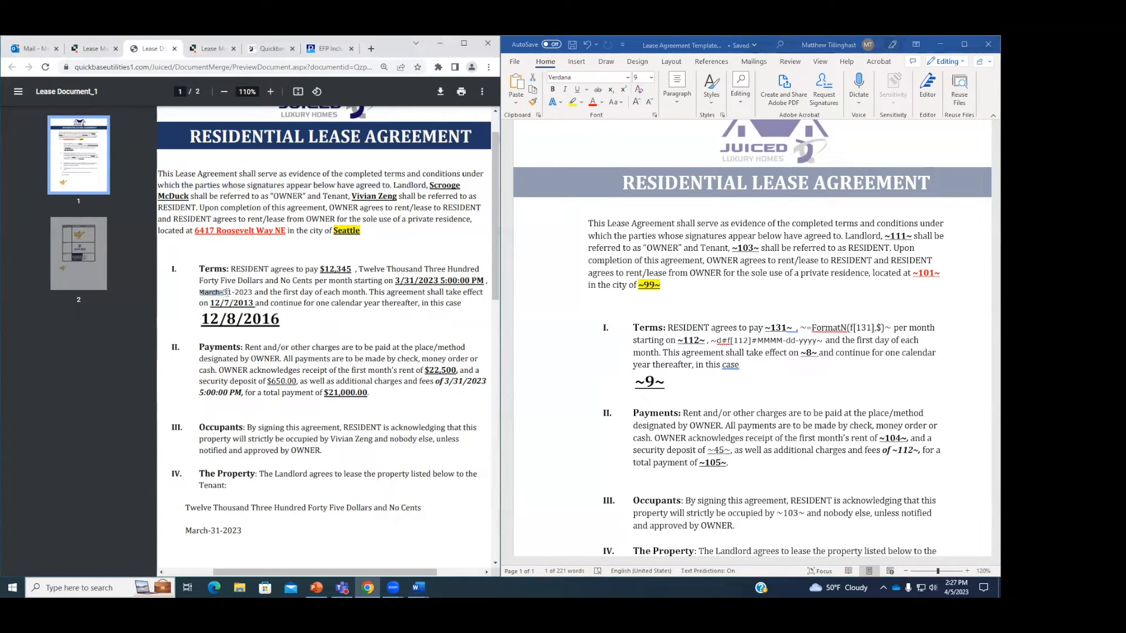
pyautogui.click(261, 292)
pyautogui.scroll(-1, 349, 328)
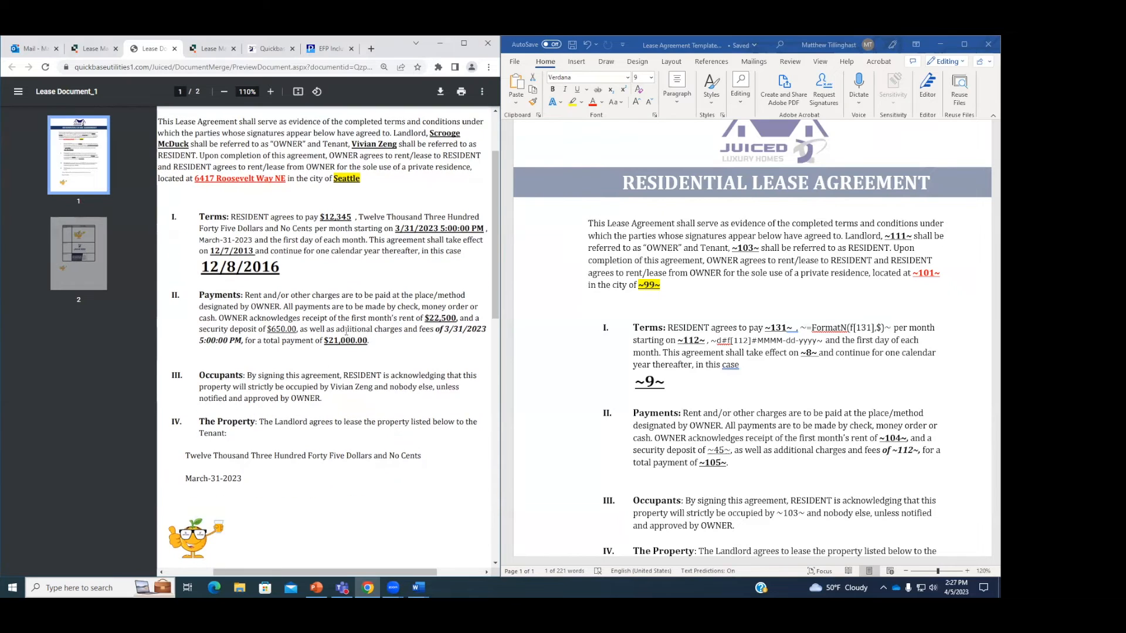
pyautogui.scroll(-1, 338, 350)
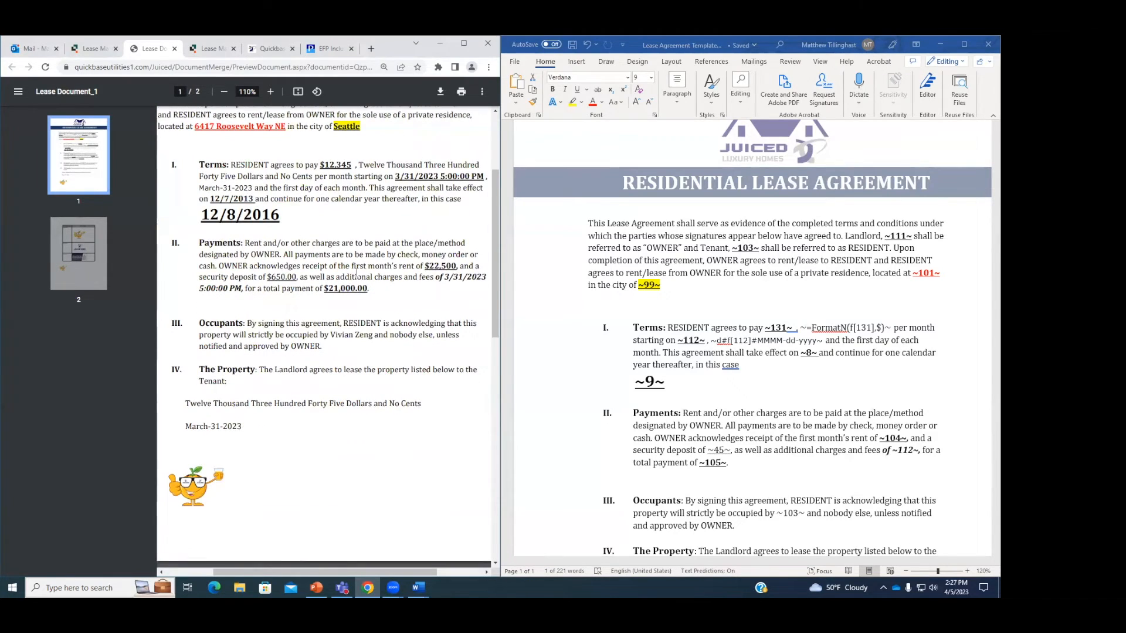
pyautogui.scroll(-1, 357, 272)
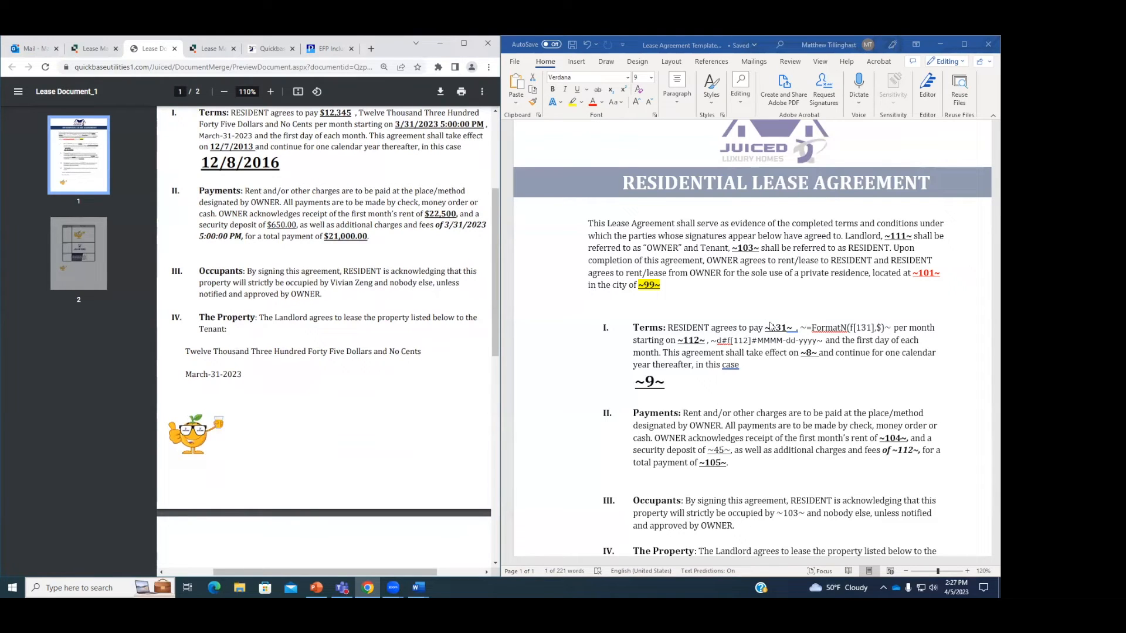
pyautogui.scroll(-1, 319, 281)
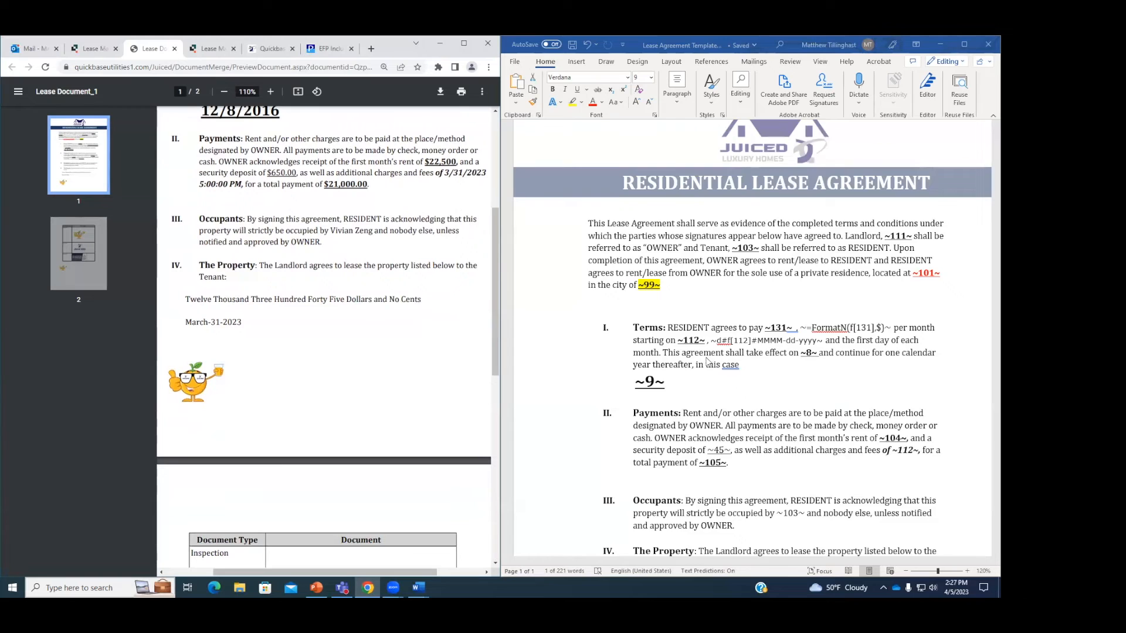
pyautogui.scroll(-4, 713, 359)
pyautogui.scroll(-1, 715, 439)
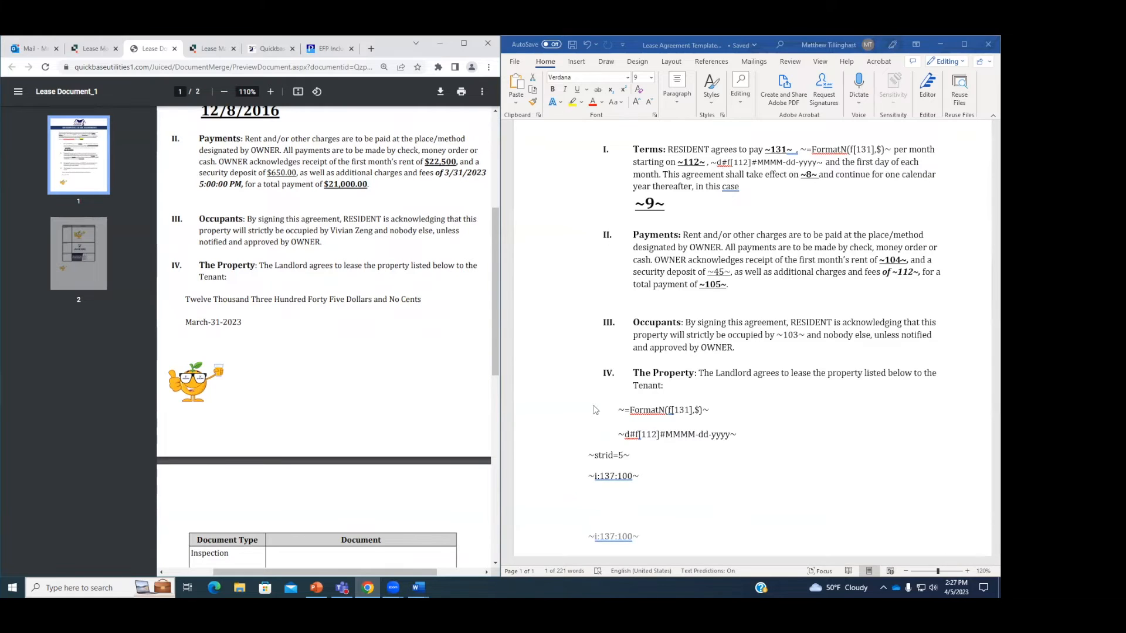
pyautogui.scroll(-1, 645, 416)
pyautogui.scroll(-1, 363, 393)
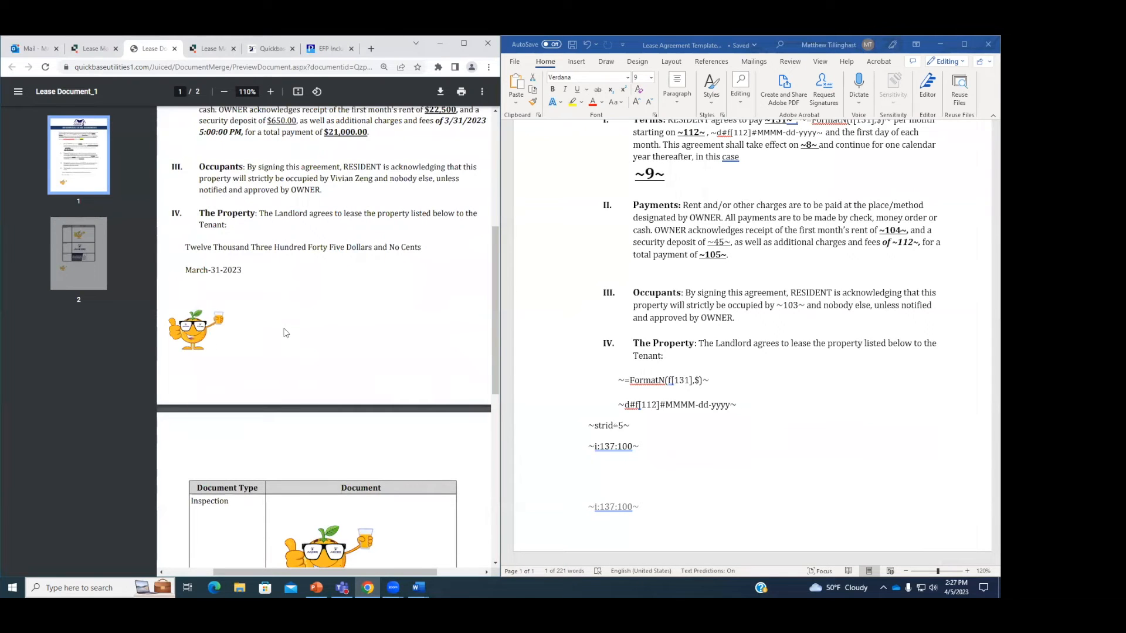
# Step: Examine the inspection image table and mascot images in the generated lease against the template's ~strid=5~ and ~i:137:100~ tags
pyautogui.scroll(-1, 293, 334)
pyautogui.scroll(-5, 293, 335)
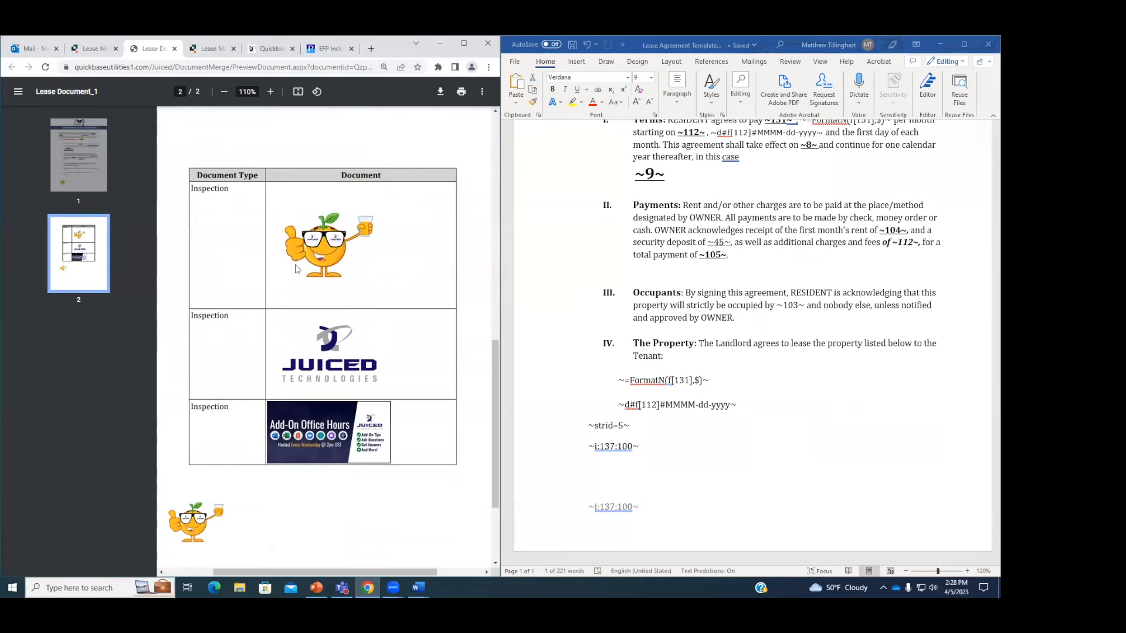
pyautogui.scroll(-2, 296, 269)
pyautogui.scroll(-1, 609, 463)
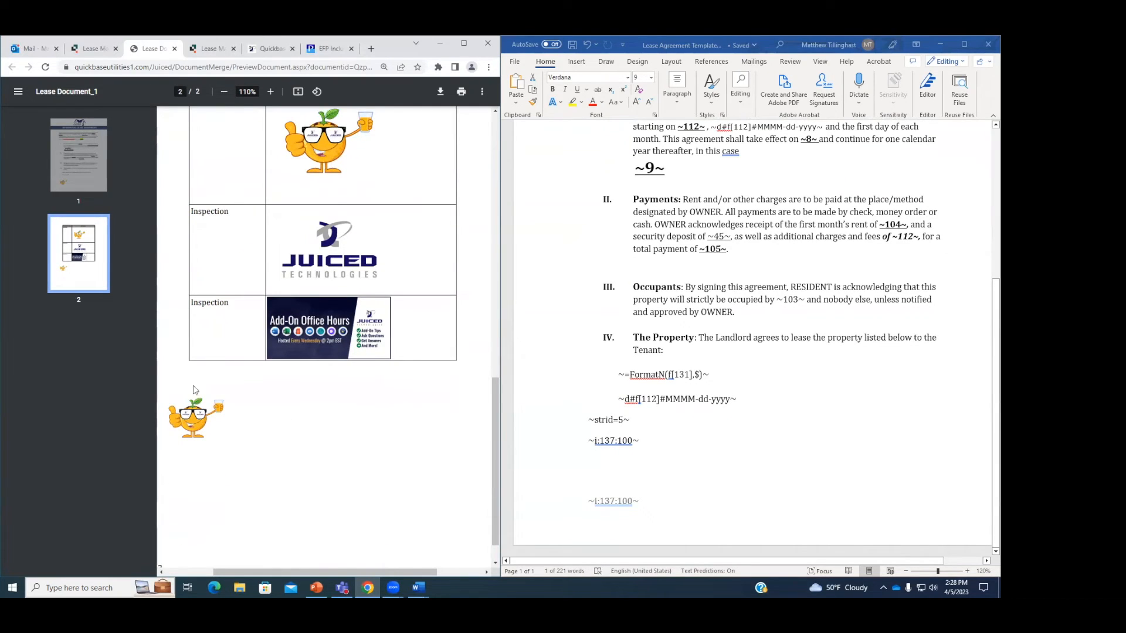
pyautogui.scroll(2, 195, 390)
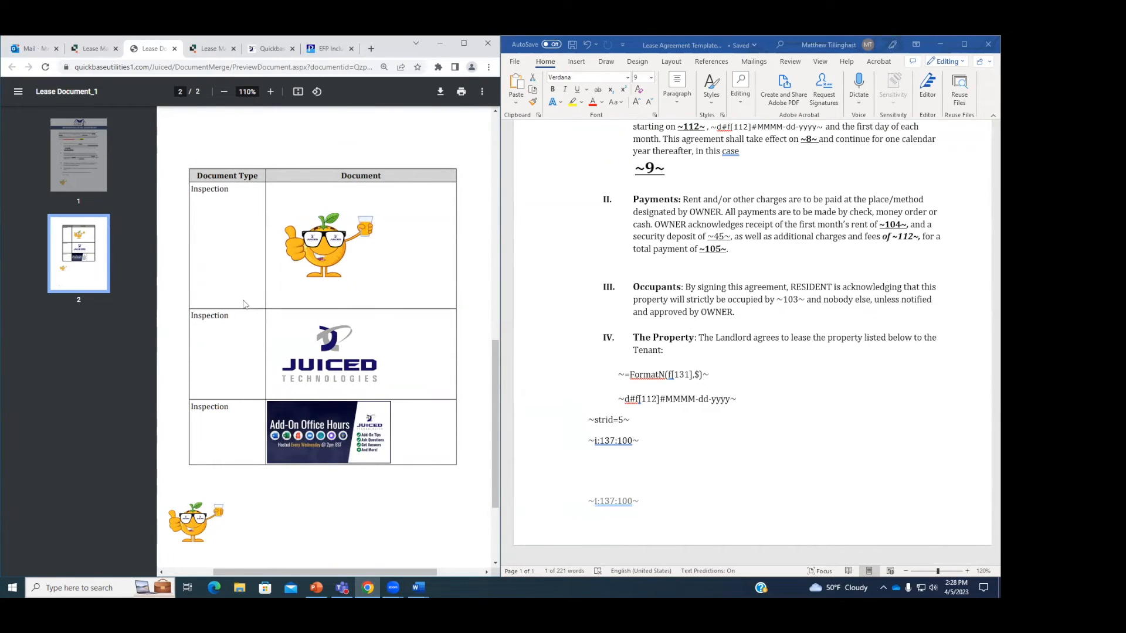
pyautogui.scroll(-1, 243, 452)
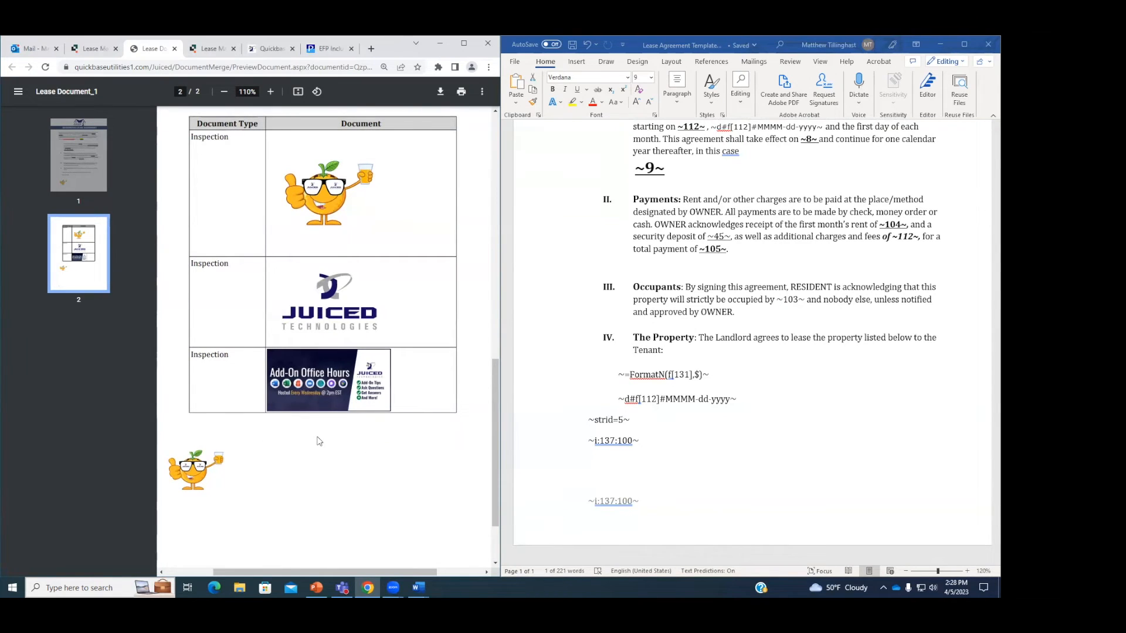
pyautogui.scroll(-2, 317, 441)
pyautogui.keyDown('ctrl'); pyautogui.scroll(-4, 269, 498); pyautogui.keyUp('ctrl')
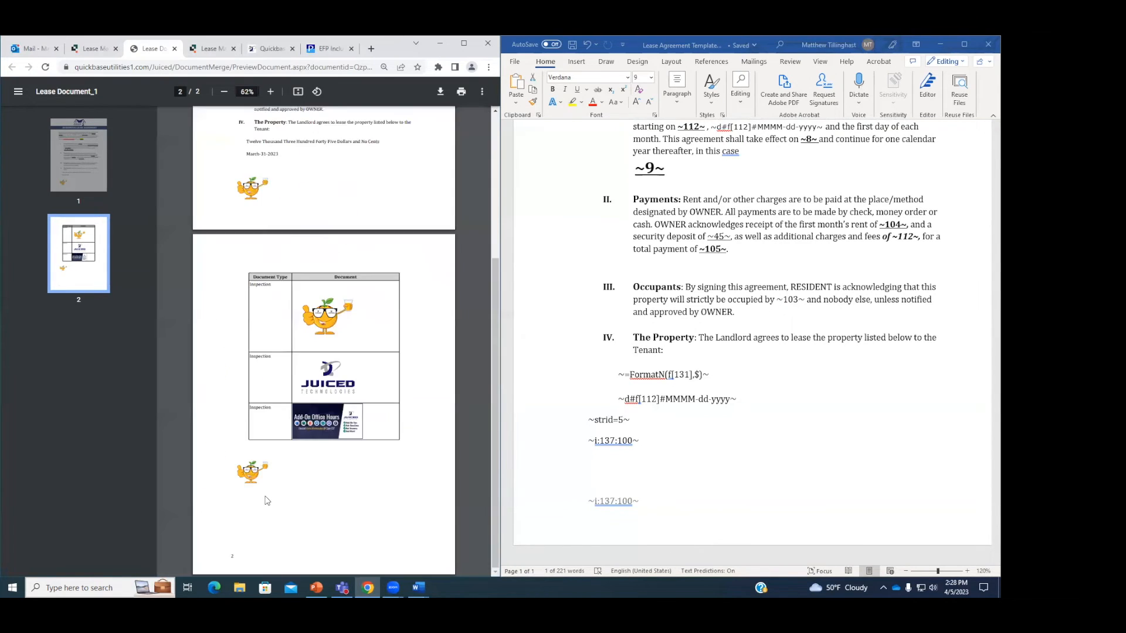
pyautogui.scroll(4, 274, 484)
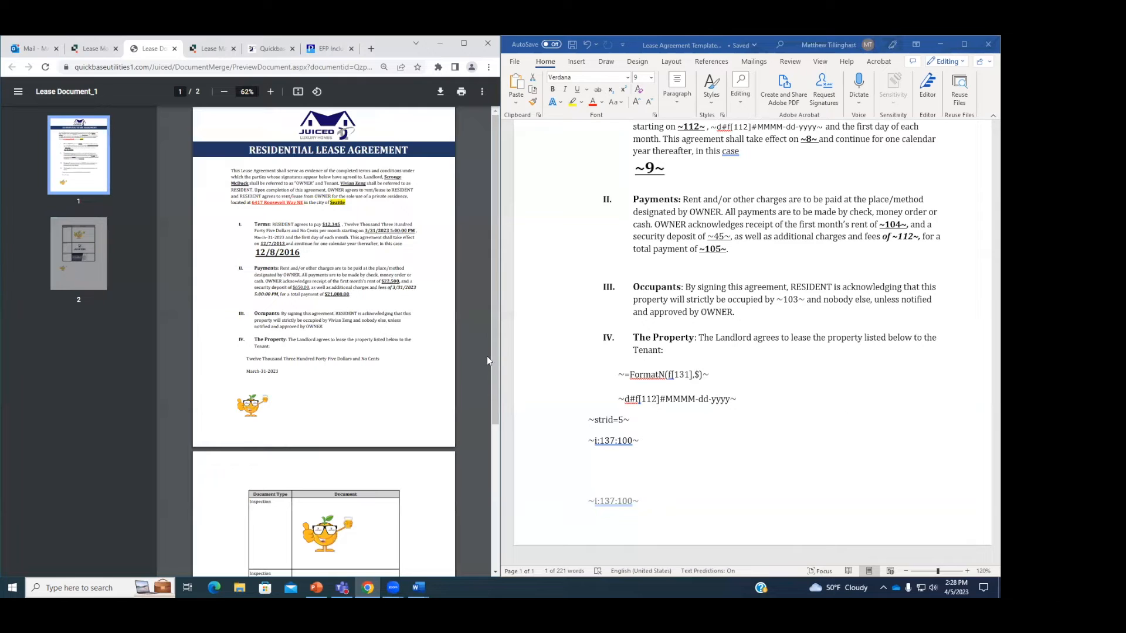
pyautogui.keyDown('ctrl'); pyautogui.scroll(4, 371, 313); pyautogui.keyUp('ctrl')
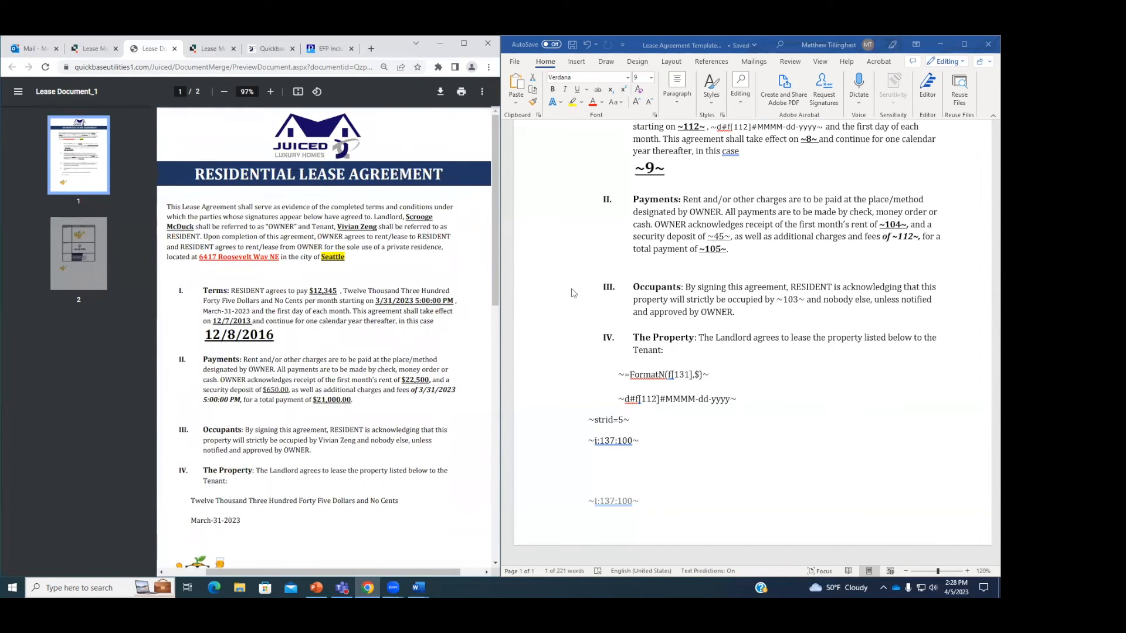
pyautogui.scroll(-10, 292, 256)
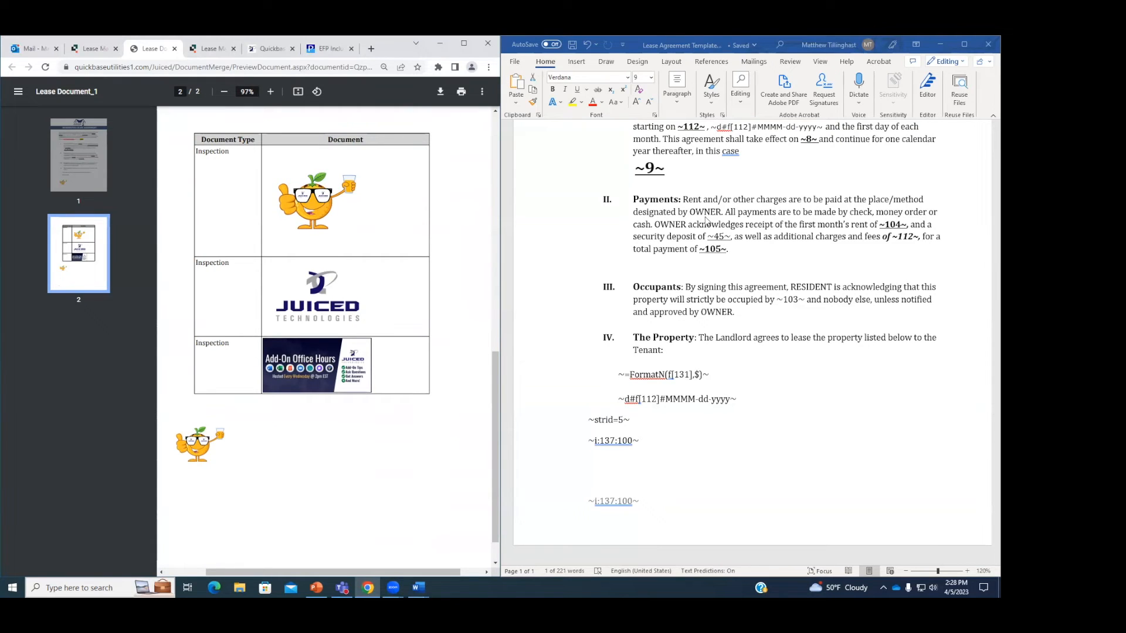
# Step: Minimize the Word template, maximize the browser window and bring up the Lease Information section of the Lease #1 record
pyautogui.click(940, 46)
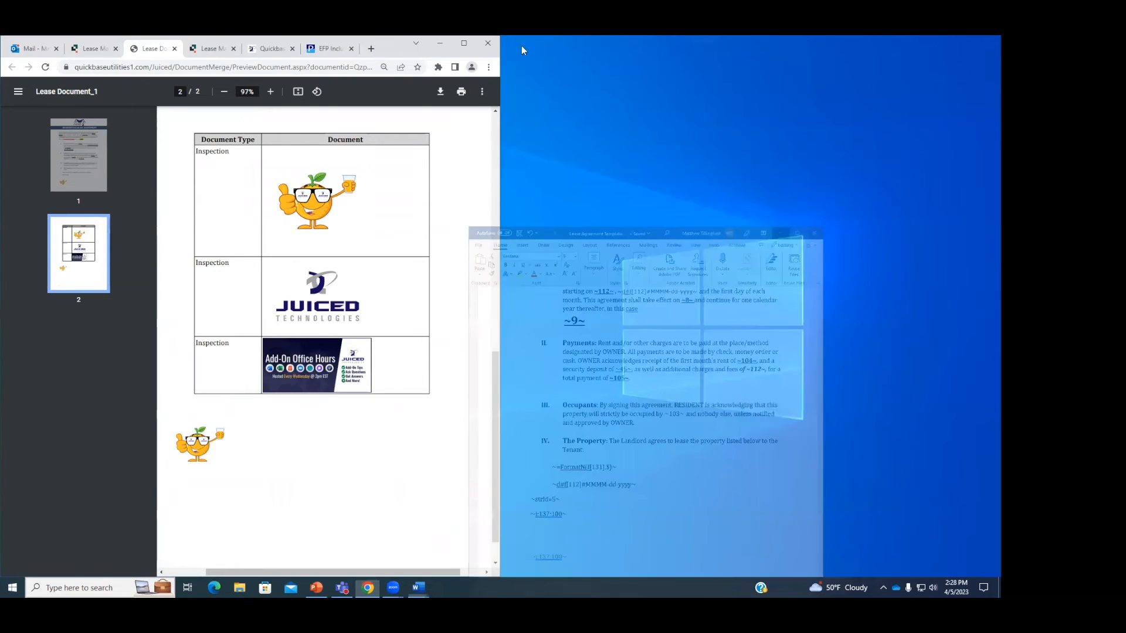
pyautogui.click(466, 47)
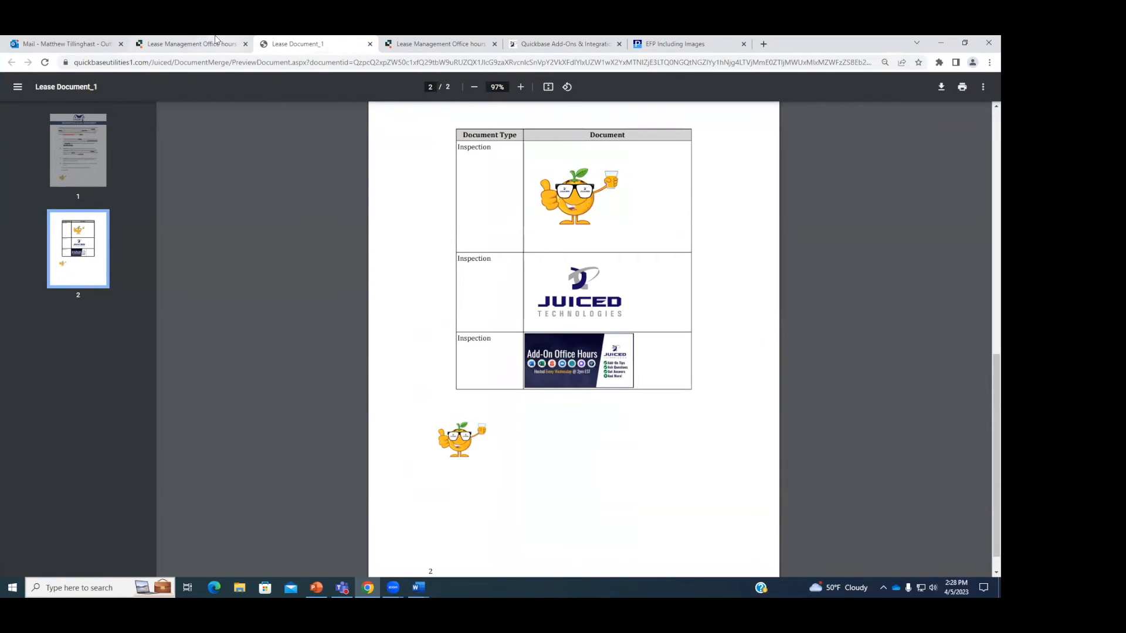
pyautogui.click(238, 42)
pyautogui.scroll(5, 590, 369)
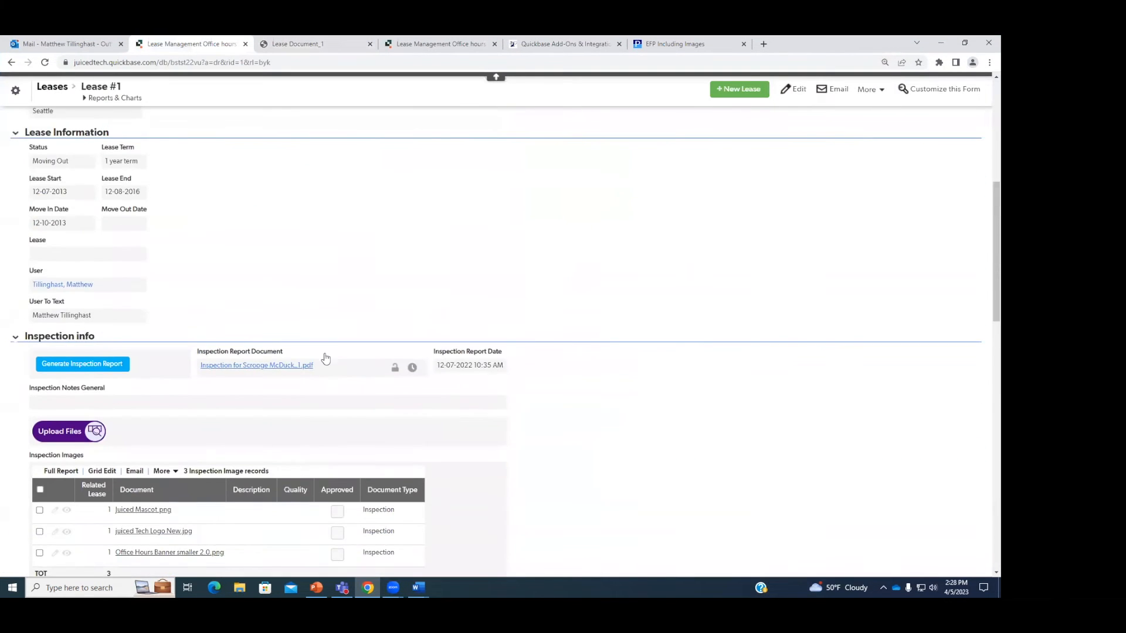
pyautogui.hotkey('ctrl', '+')
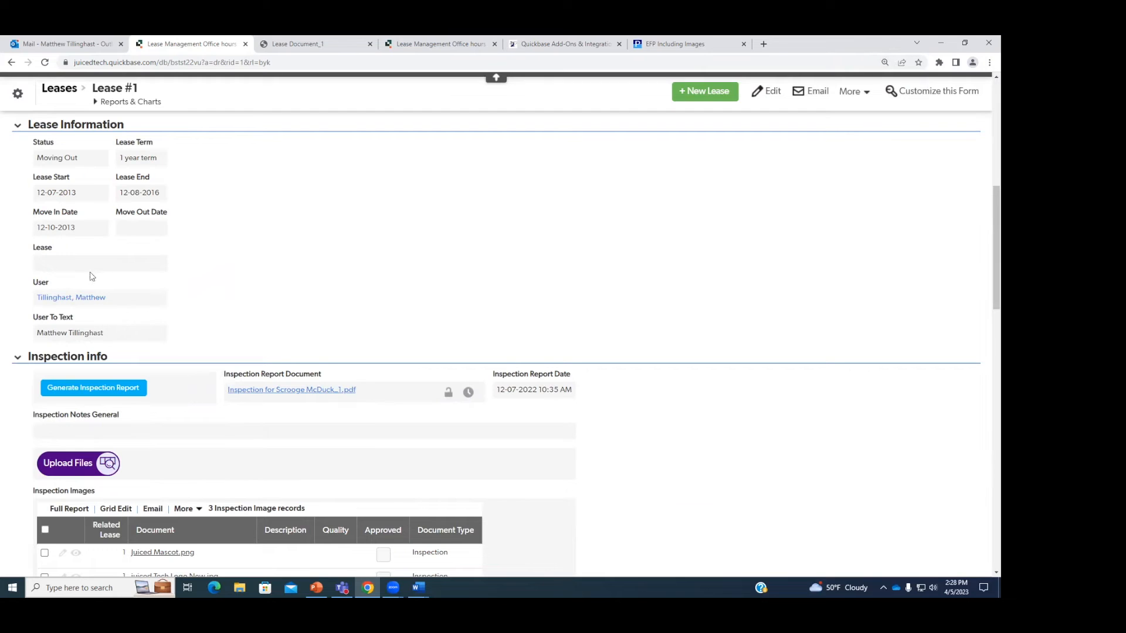
# Step: Look up the User field's ID and properties from the Lease #1 form, then return to the record
pyautogui.rightClick(48, 281)
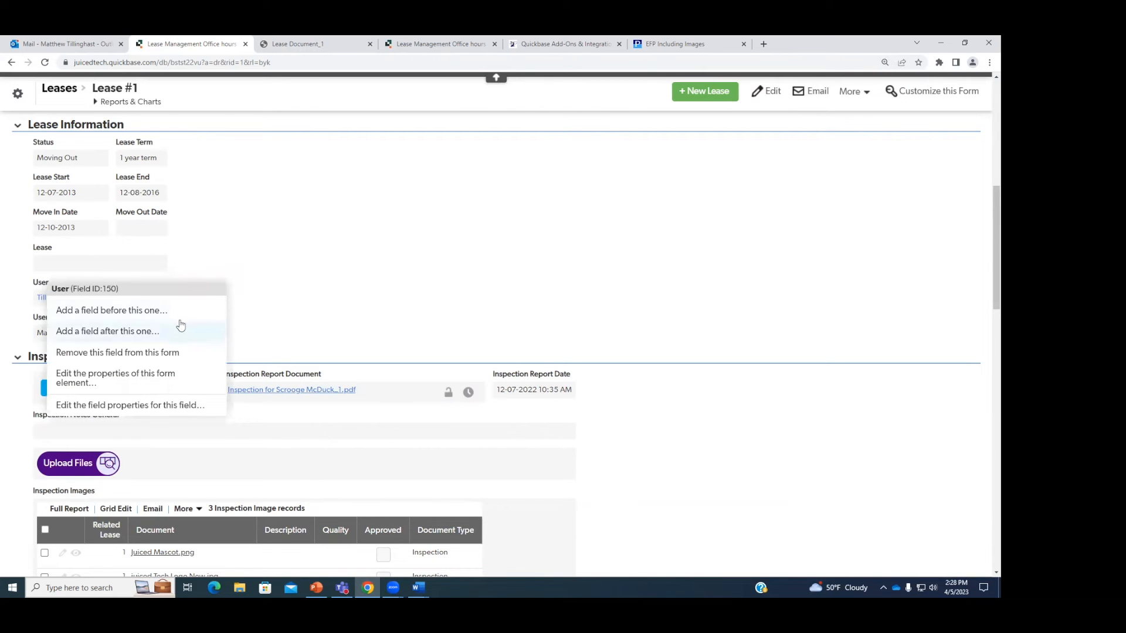
pyautogui.click(124, 348)
pyautogui.rightClick(44, 283)
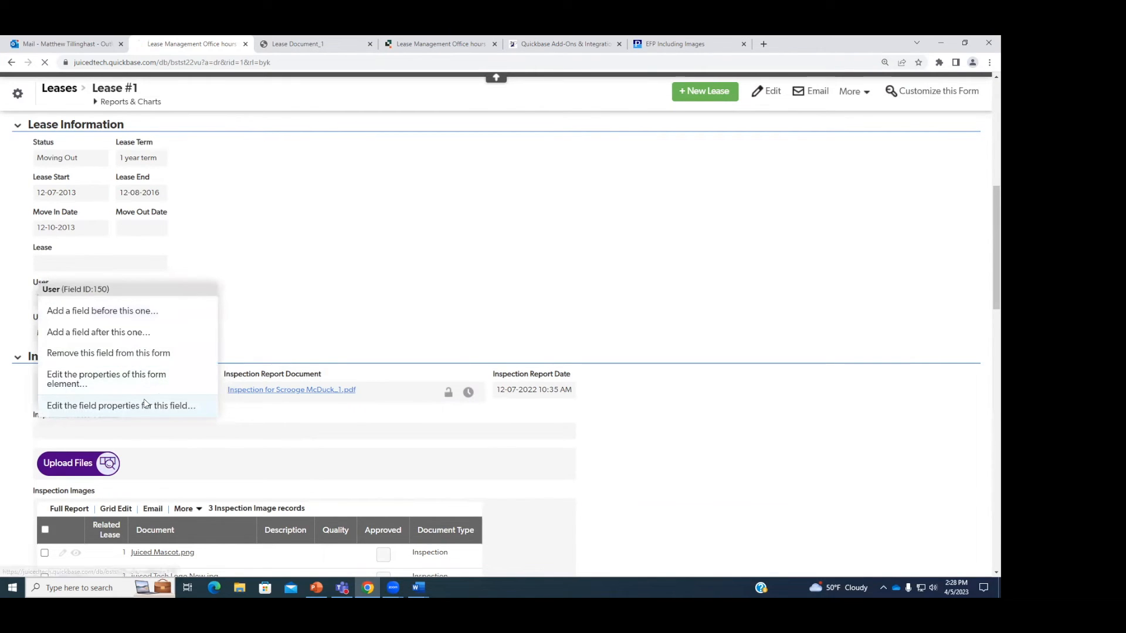
pyautogui.click(143, 402)
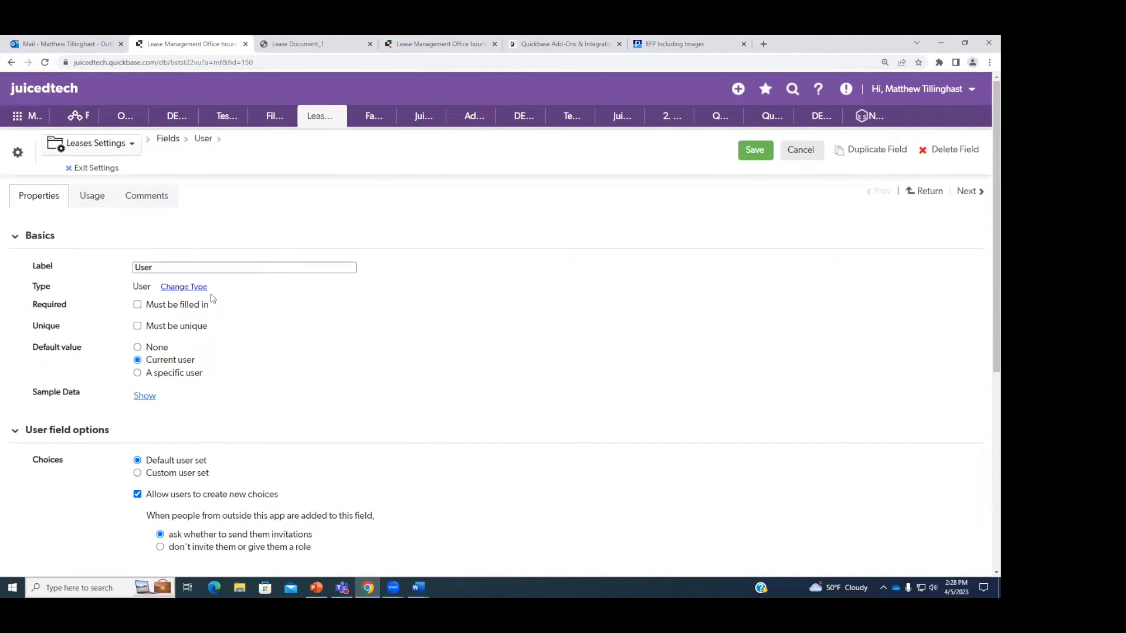
pyautogui.click(96, 169)
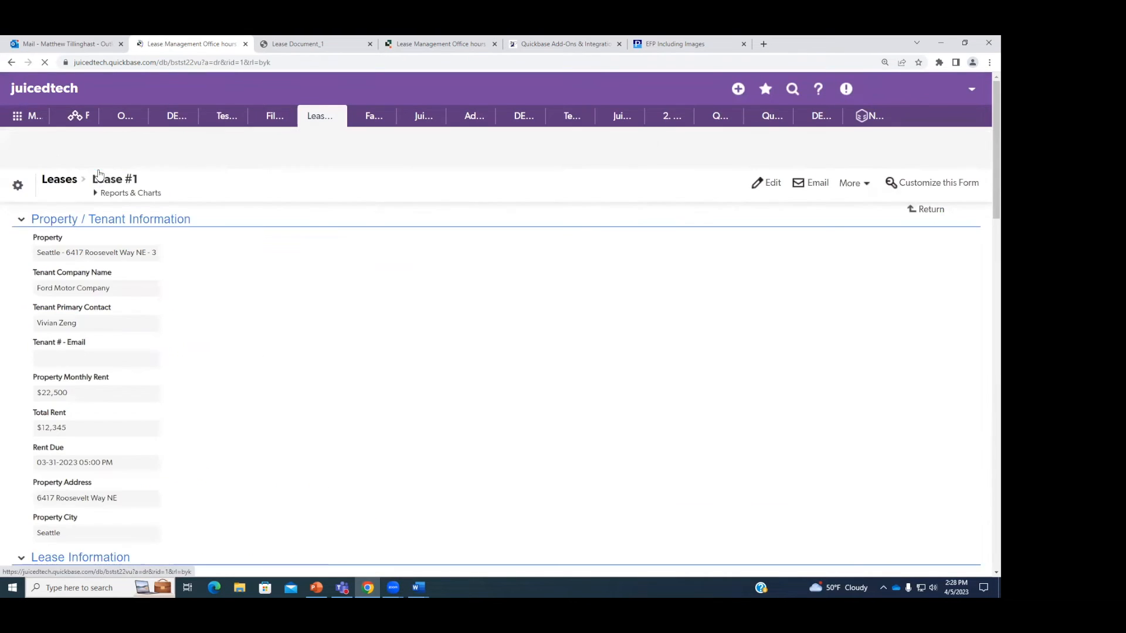
pyautogui.scroll(-8, 241, 349)
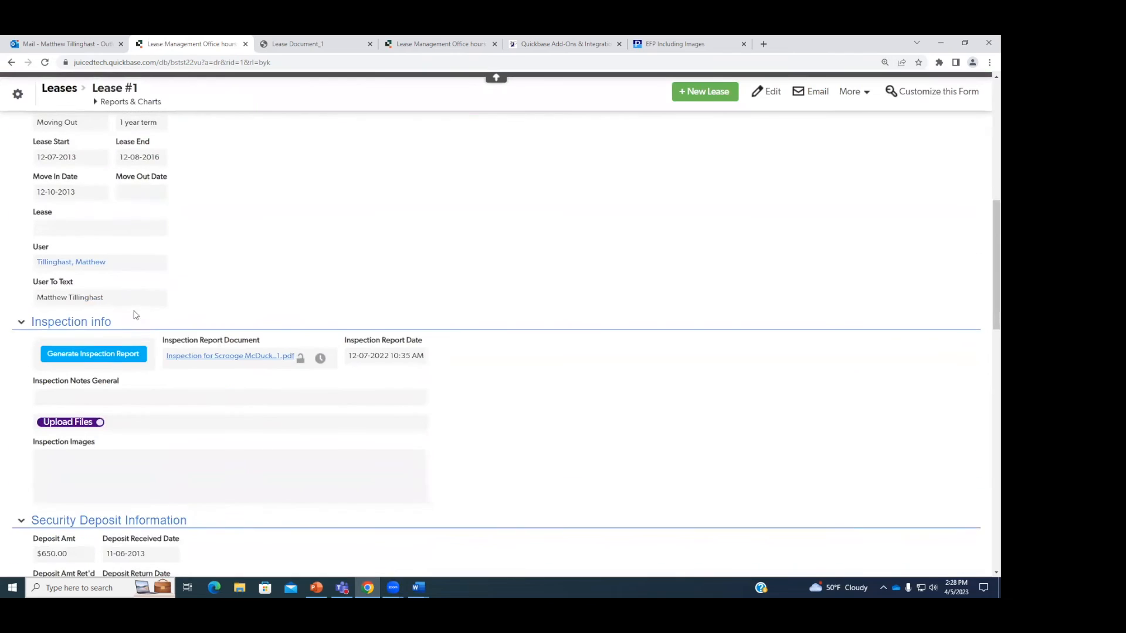
pyautogui.hotkey('ctrl', '-')
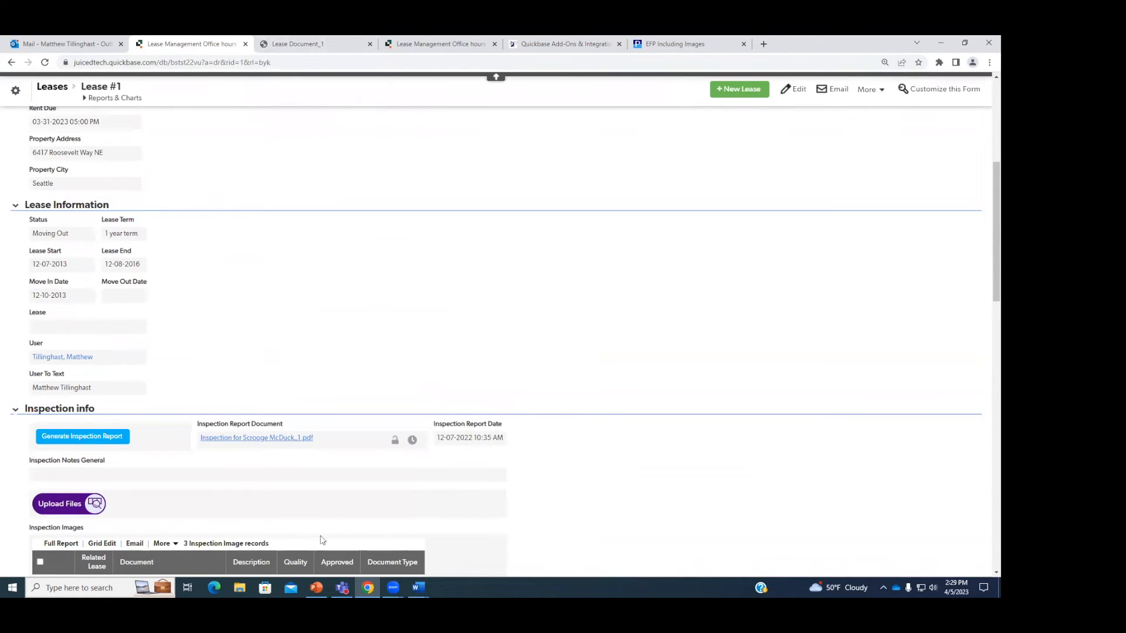
# Step: Switch to the Word template and add the tag ~150~ on its own line below the ~d#f[112]#MMMM-dd-yyyy~ tag in The Property section
pyautogui.click(418, 588)
pyautogui.click(595, 545)
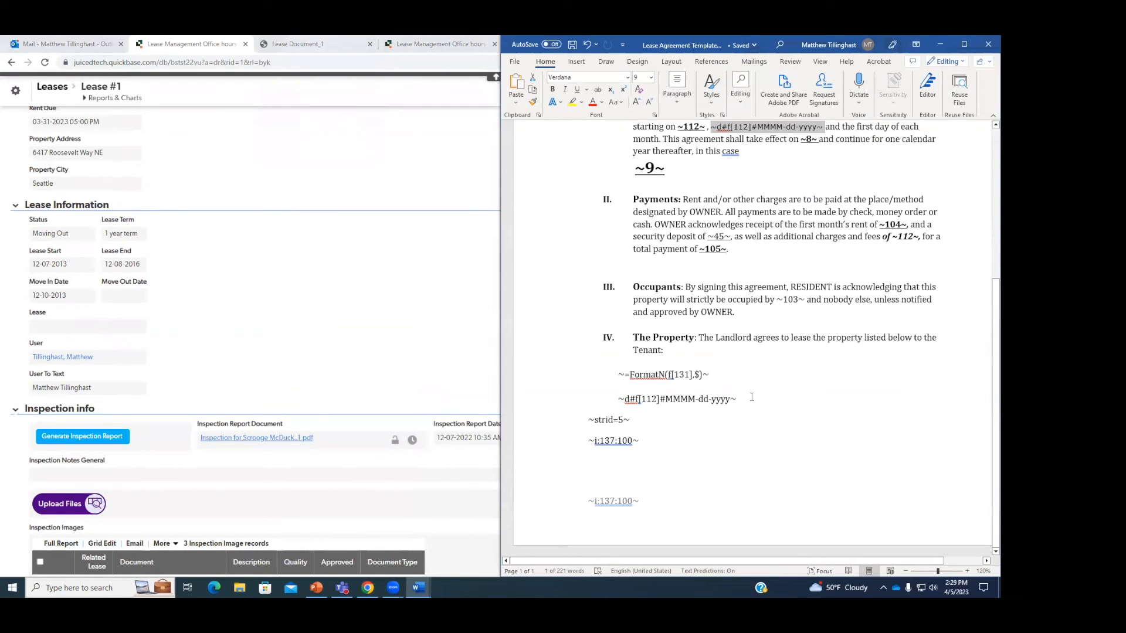
pyautogui.click(757, 399)
pyautogui.press('Return')
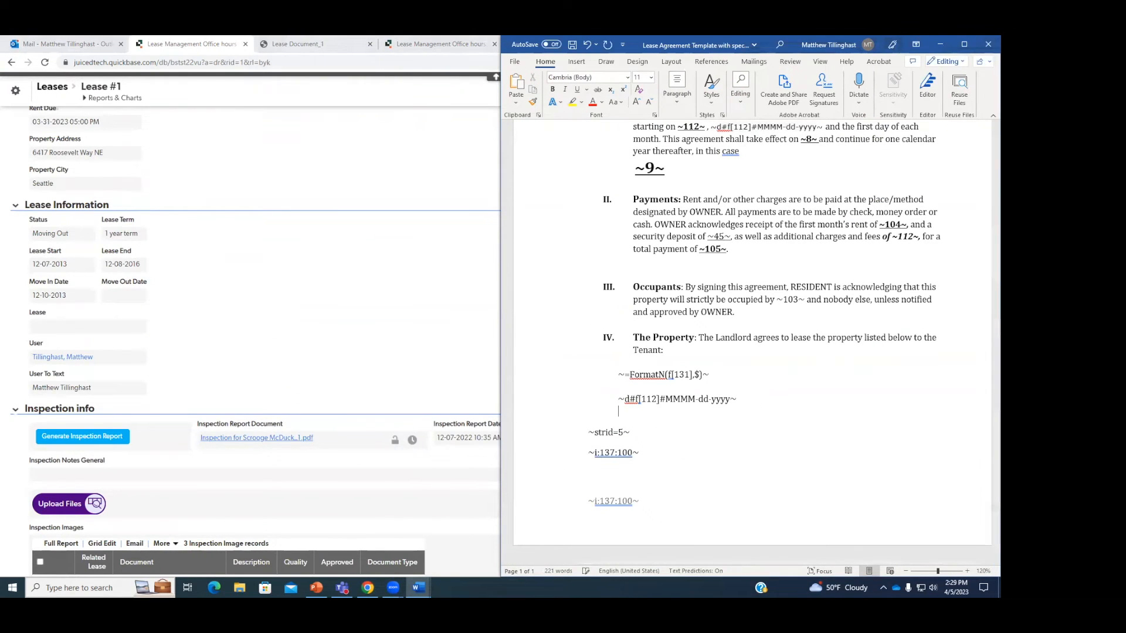
pyautogui.press('Return')
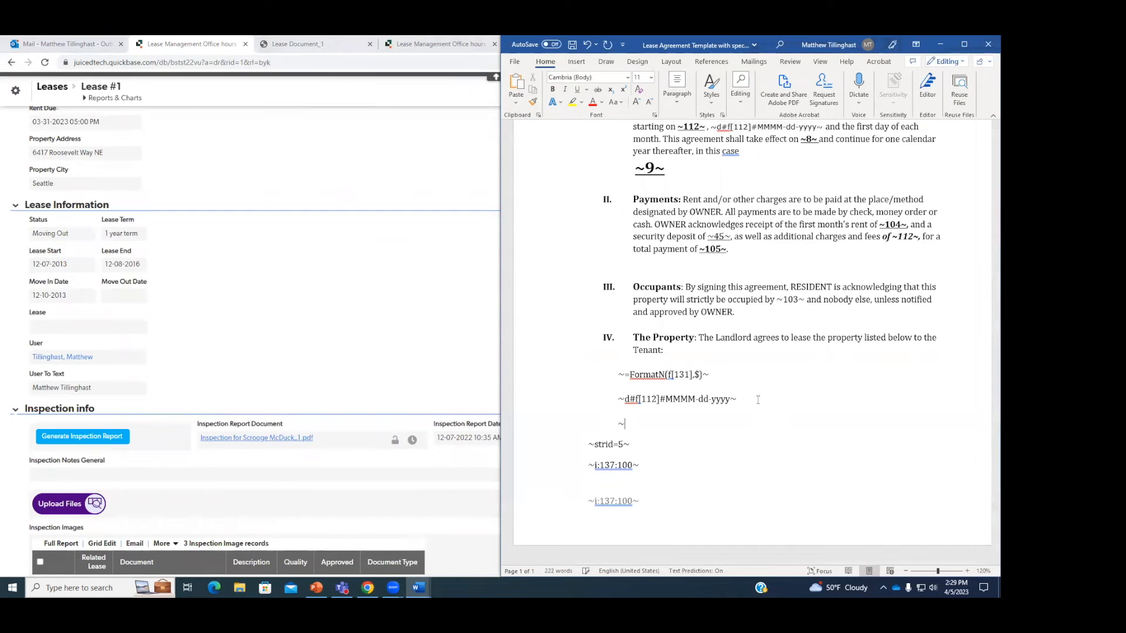
pyautogui.write('~150~')
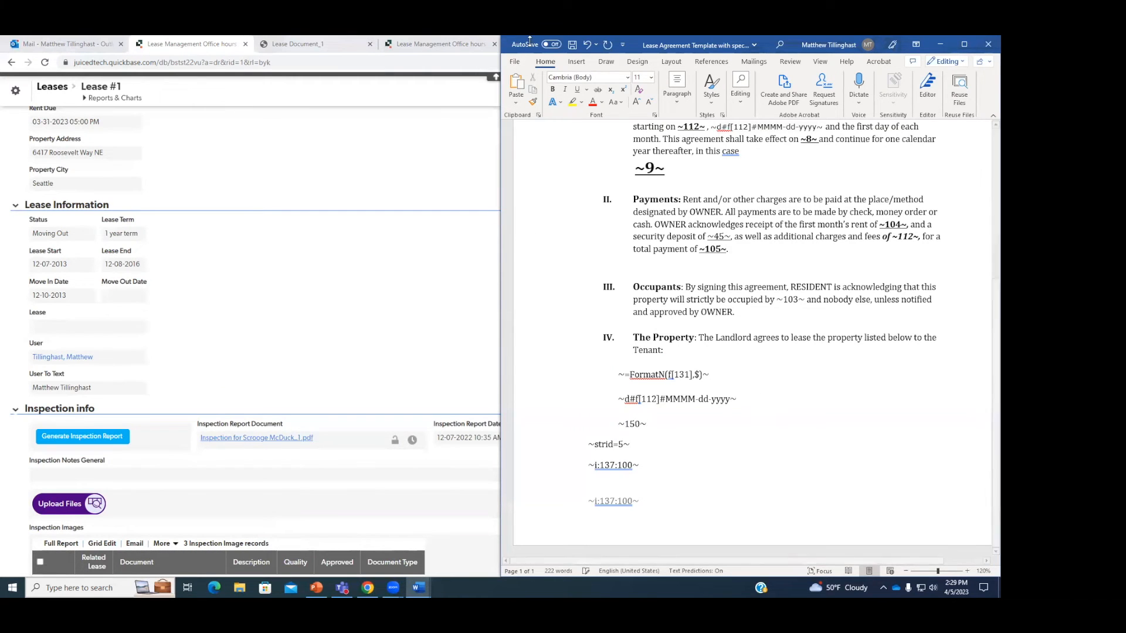
# Step: Save the template in the Documents folder as "Lease Agreement Template with special tags 1.6"
pyautogui.click(514, 61)
pyautogui.click(533, 202)
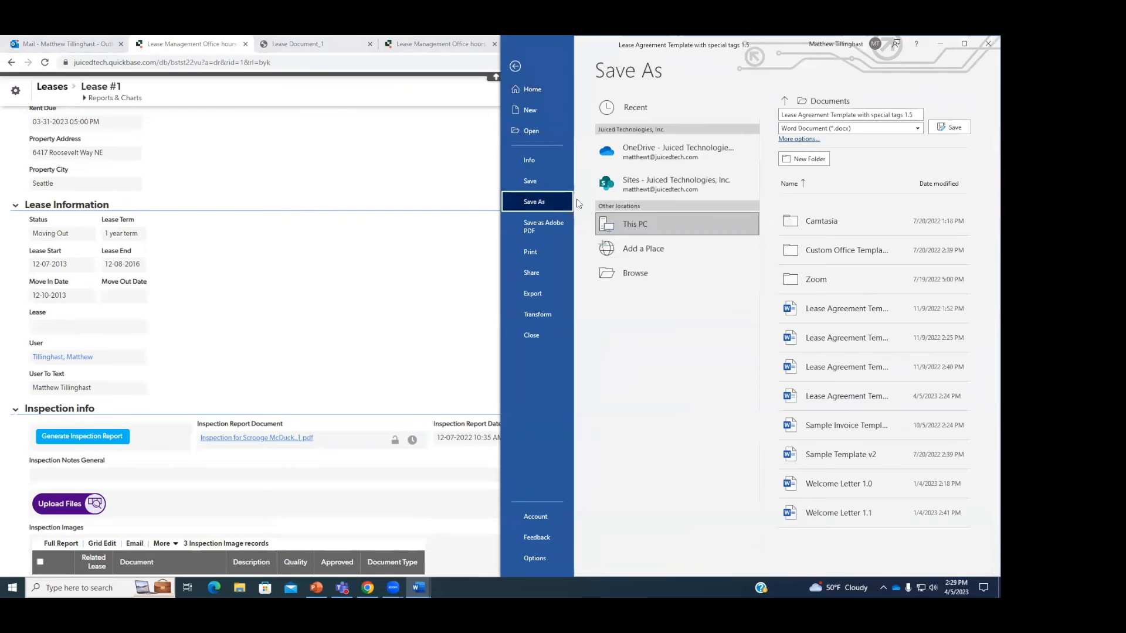
pyautogui.click(639, 269)
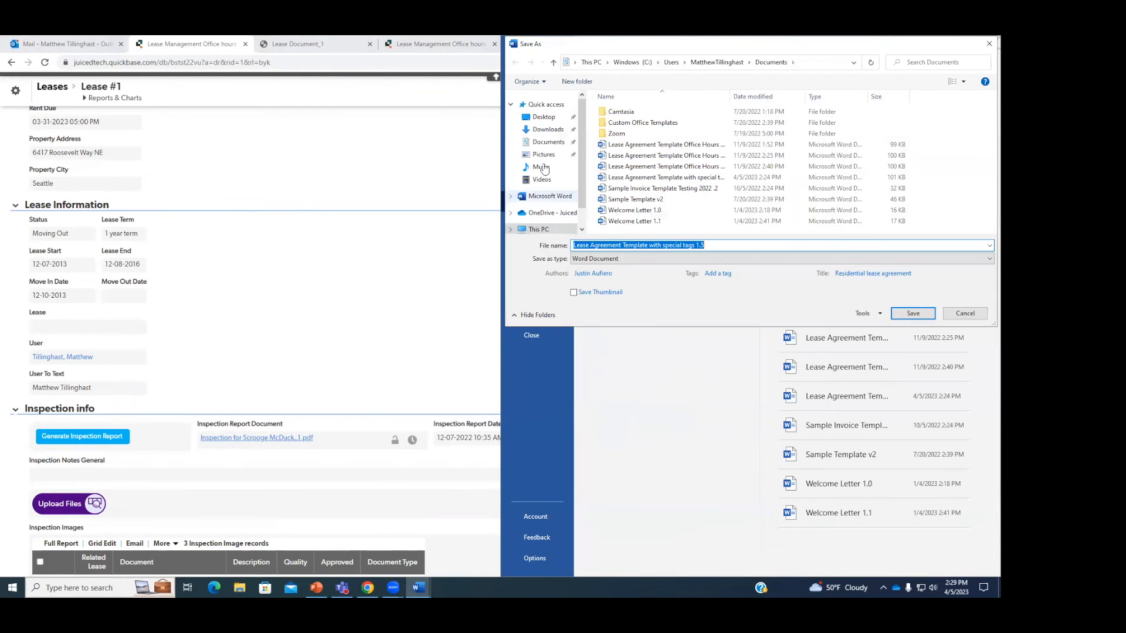
pyautogui.doubleClick(732, 245)
pyautogui.write('1.6')
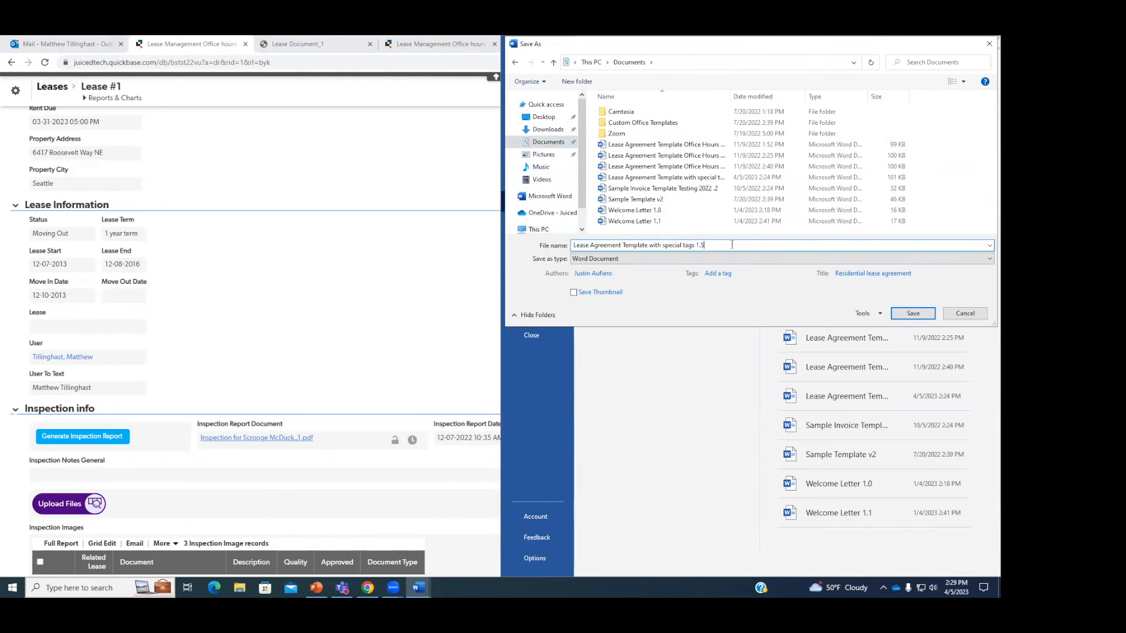
pyautogui.press('Return')
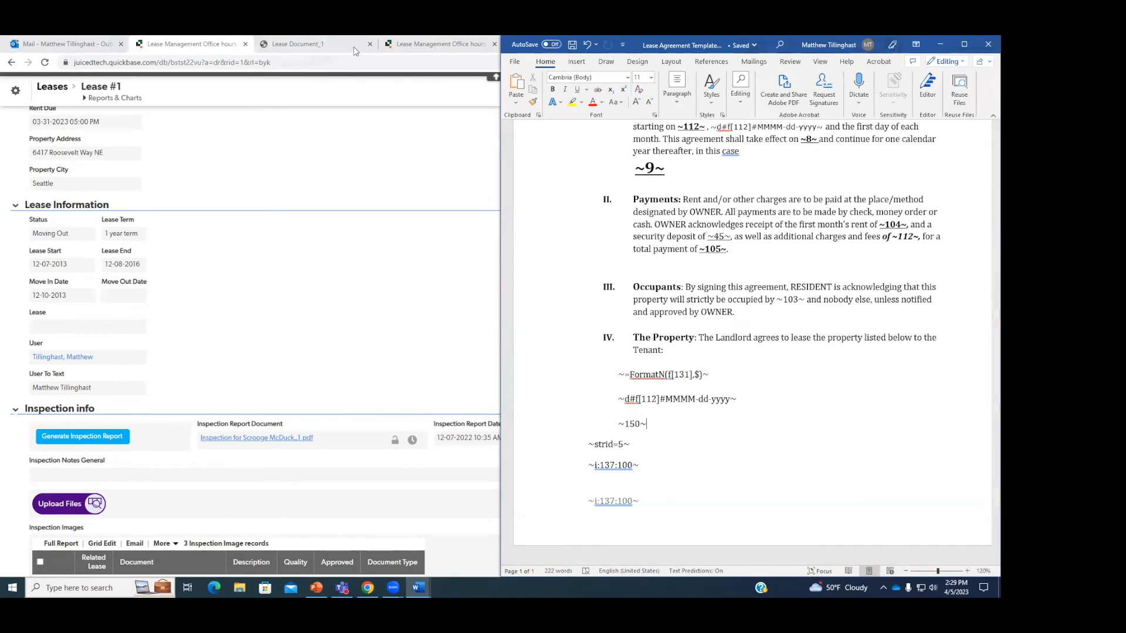
# Step: Edit the Document Template #1 record and choose "Lease Agreement Template with special tags 1.6.docx" from Documents as its template file
pyautogui.click(440, 44)
pyautogui.click(793, 170)
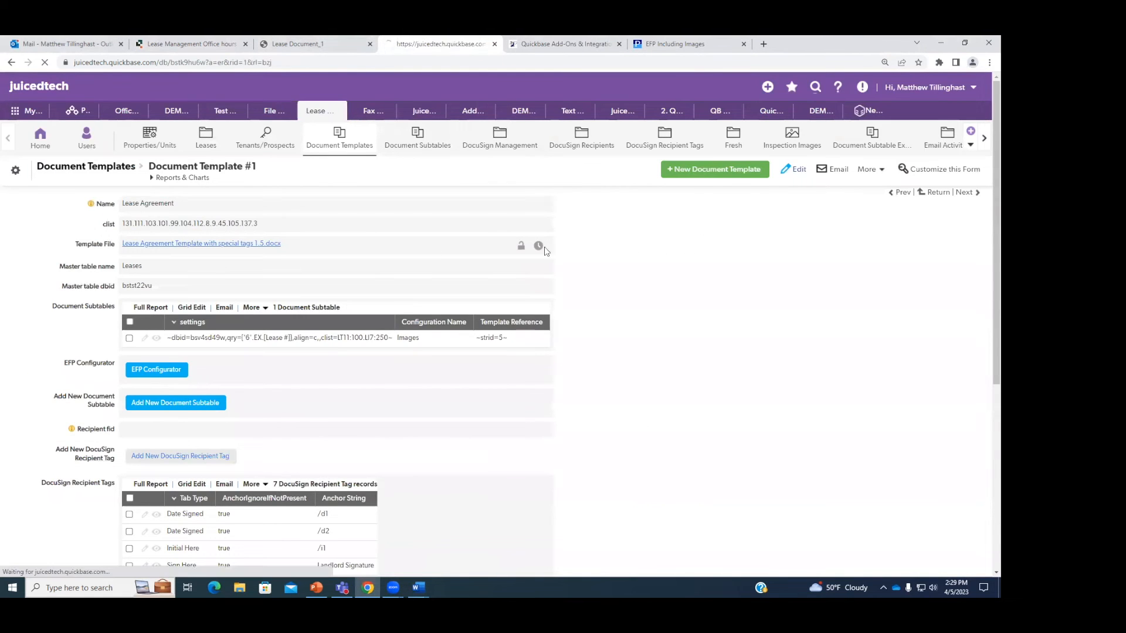
pyautogui.click(159, 295)
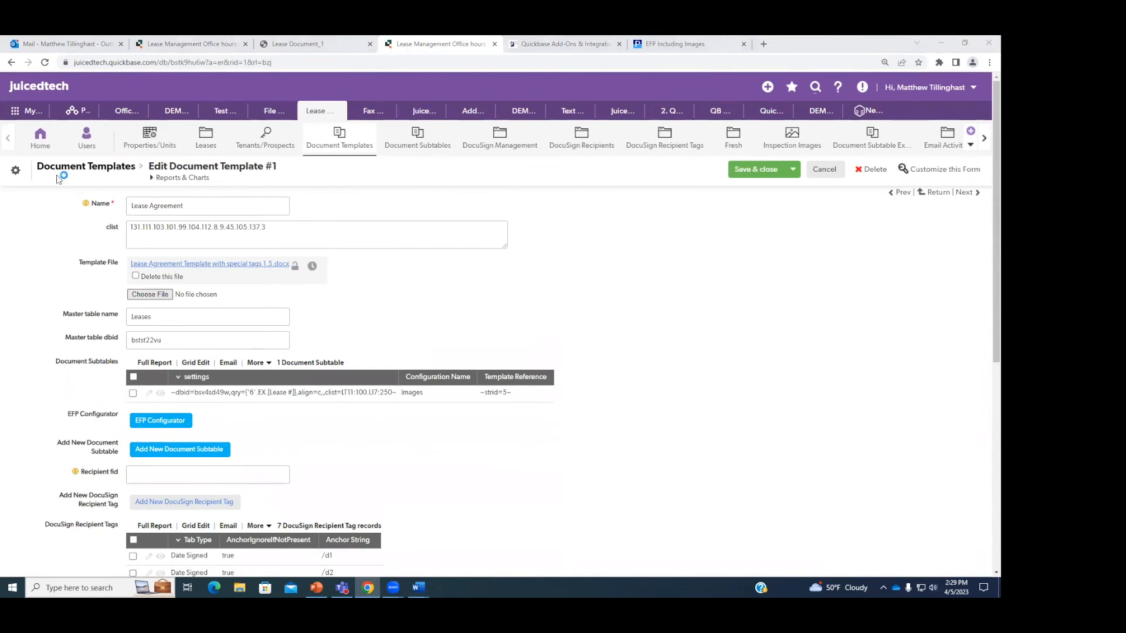
pyautogui.click(50, 143)
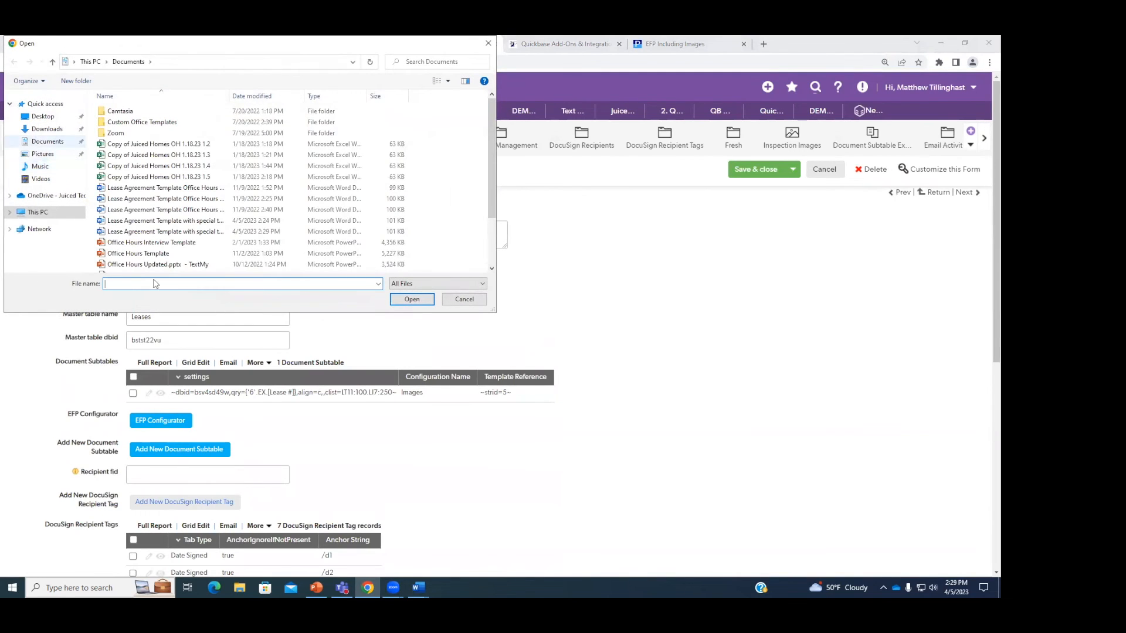
pyautogui.write('lease')
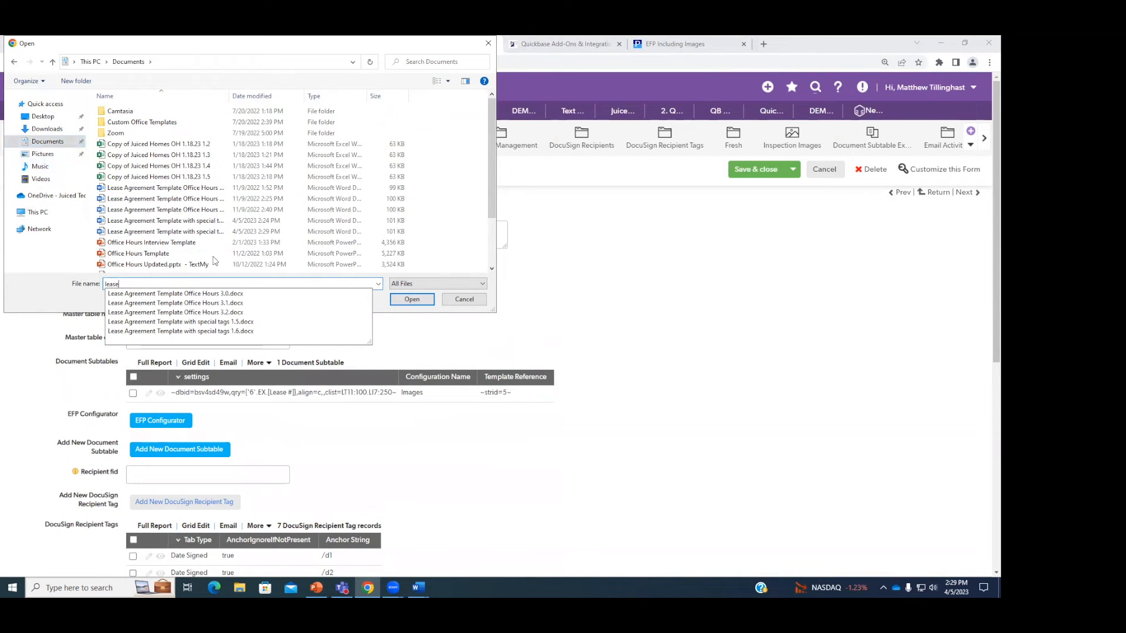
pyautogui.click(295, 331)
pyautogui.click(415, 300)
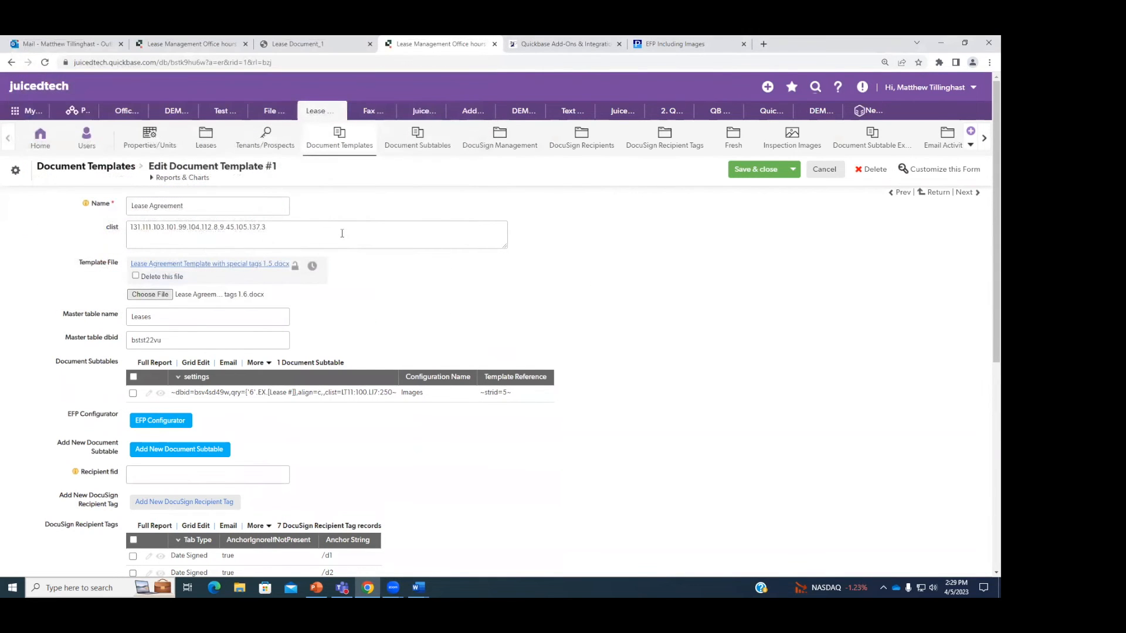
# Step: Append .150 to the end of the template's clist and save the record
pyautogui.click(342, 233)
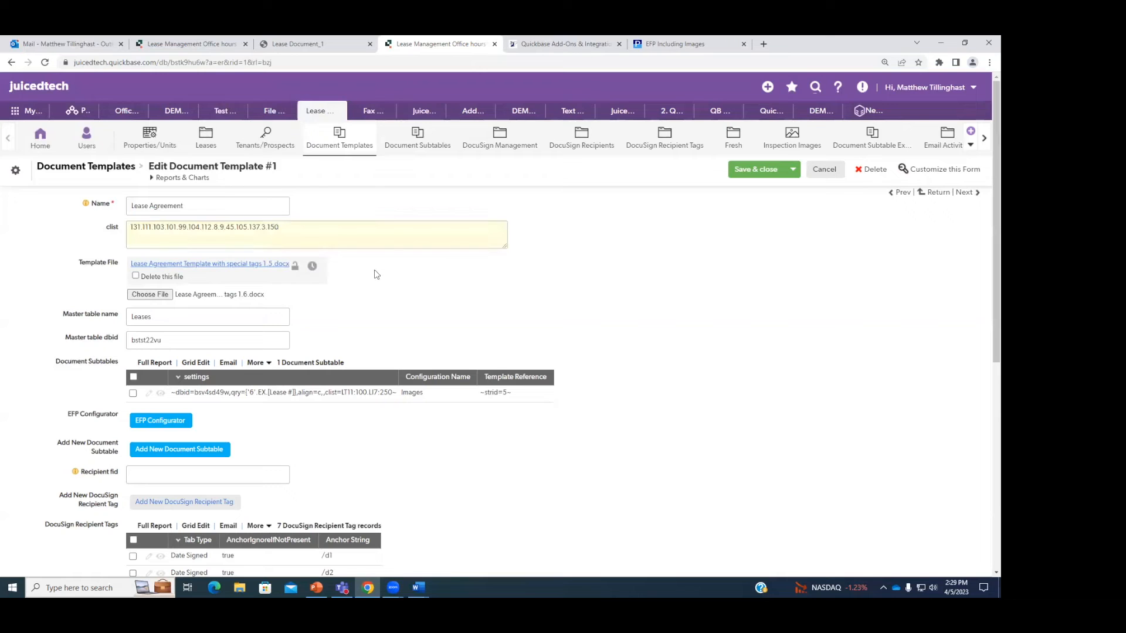
pyautogui.click(741, 170)
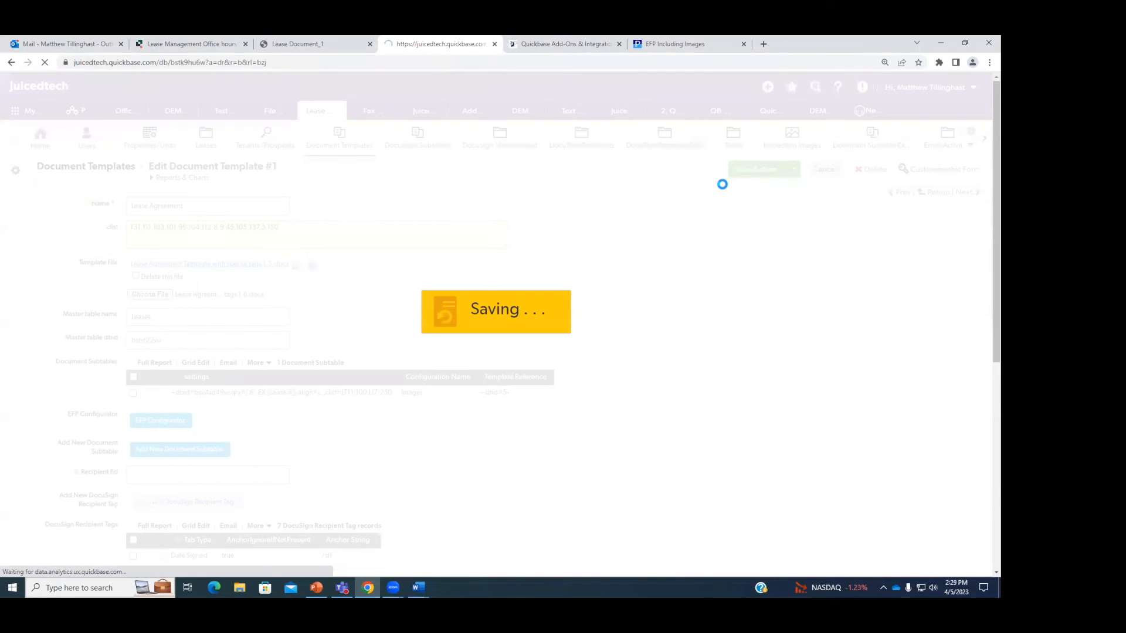
pyautogui.moveTo(305, 225); pyautogui.dragTo(204, 226)
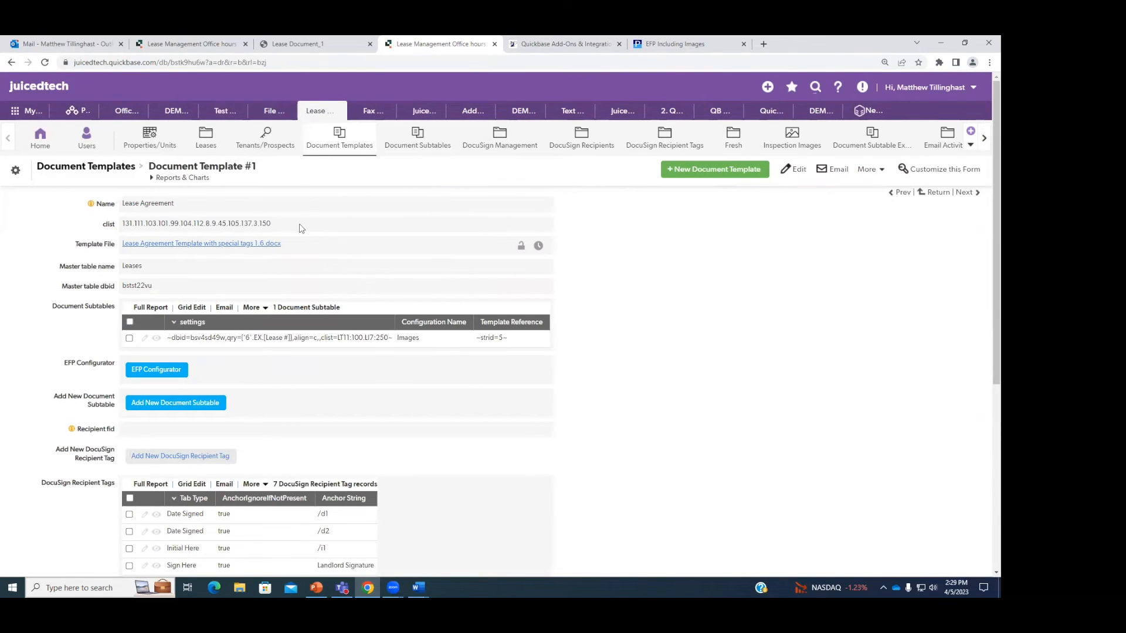
# Step: Close the old Lease Document_1 preview and generate the lease agreement again from the Lease #1 record
pyautogui.click(223, 43)
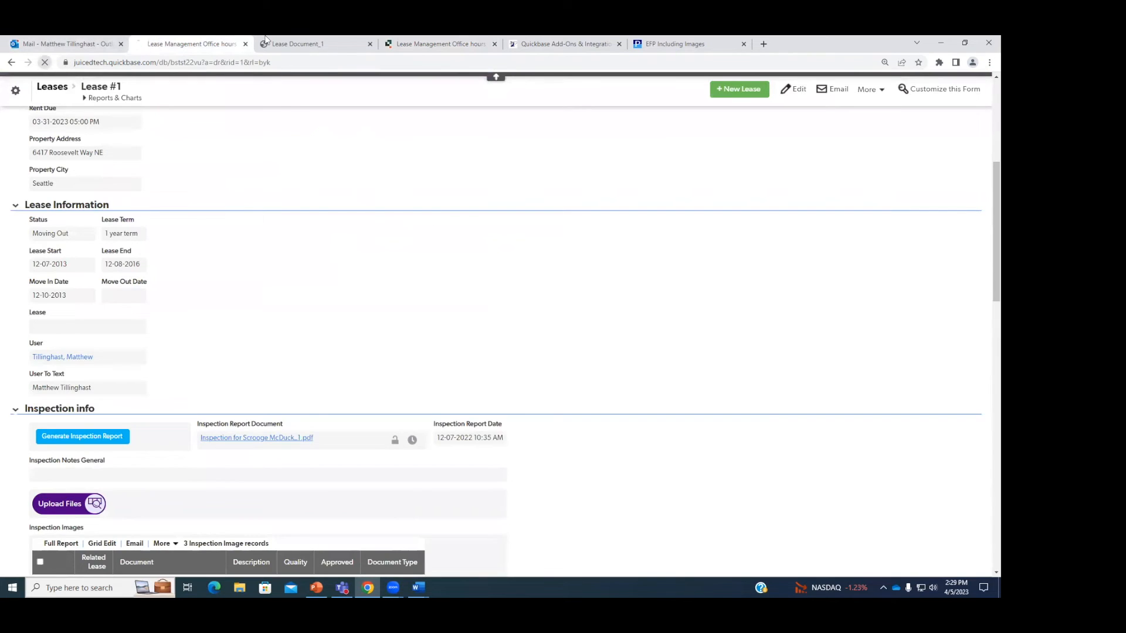
pyautogui.click(298, 44)
pyautogui.click(370, 44)
pyautogui.scroll(-8, 243, 187)
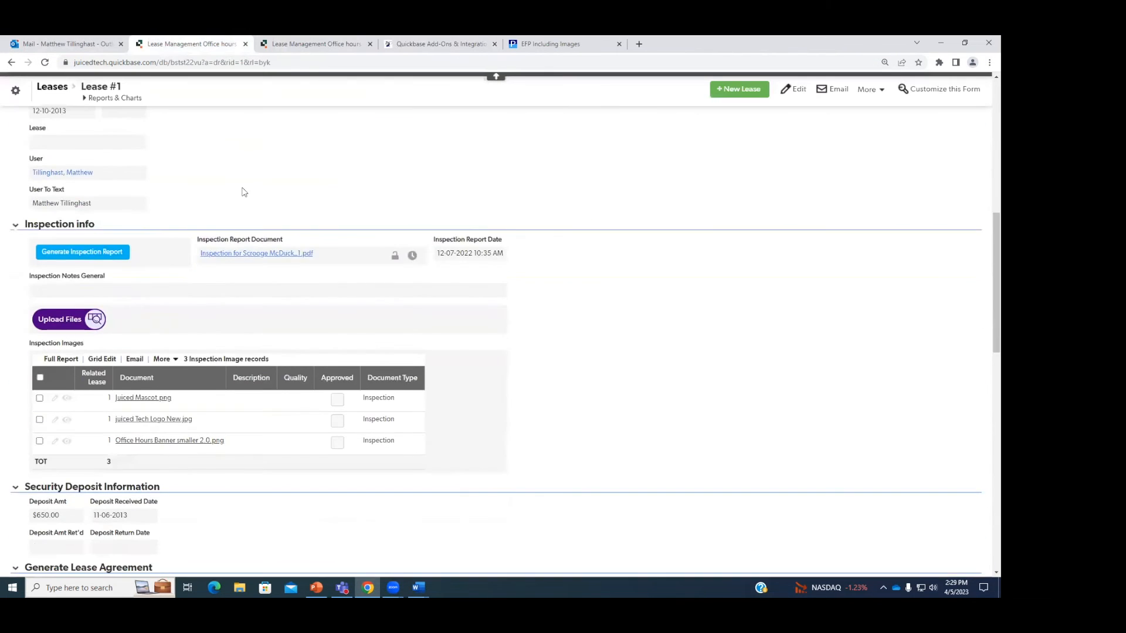
pyautogui.click(186, 283)
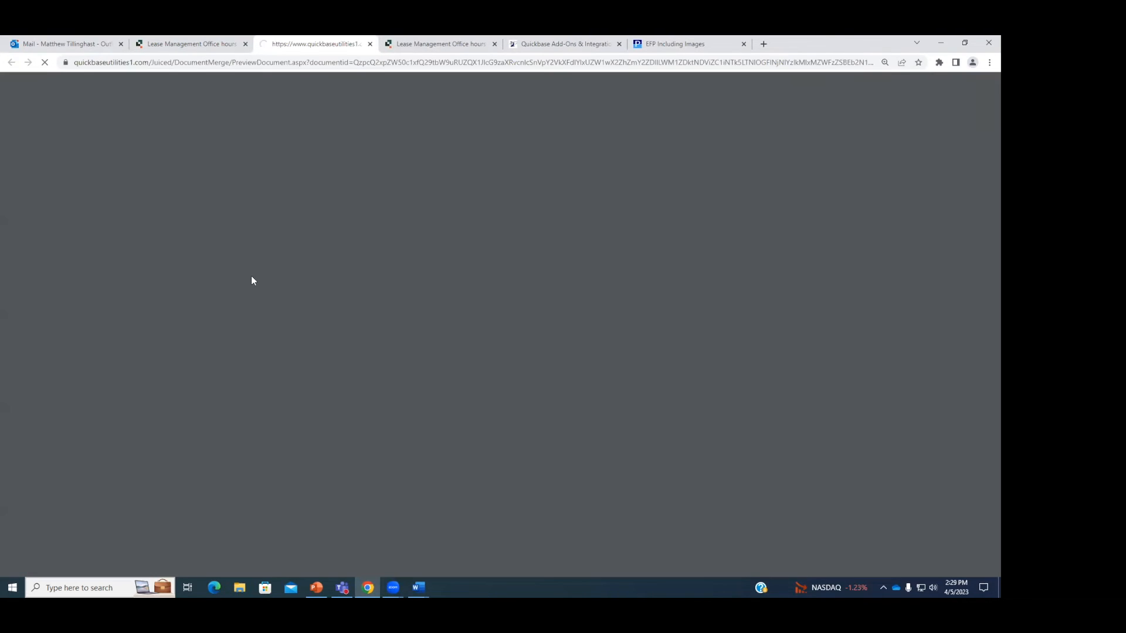
# Step: Examine the value printed for the User field above the inspection table on page 2 of the lease, checking back with the Lease #1 record
pyautogui.scroll(-5, 228, 276)
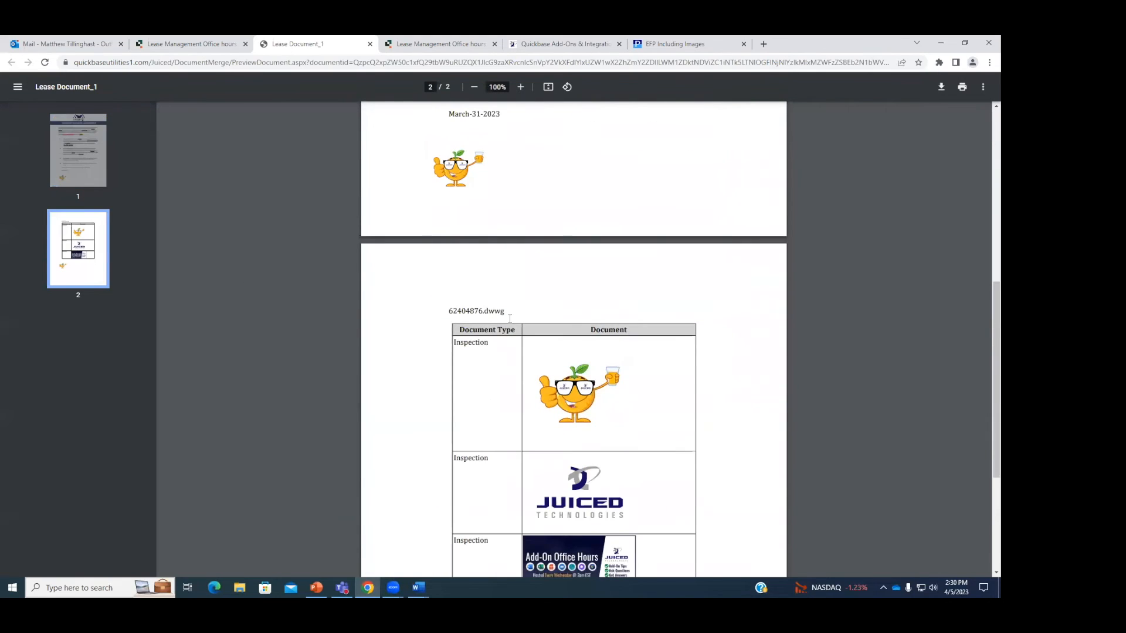
pyautogui.scroll(3, 509, 318)
pyautogui.moveTo(473, 308); pyautogui.dragTo(375, 308)
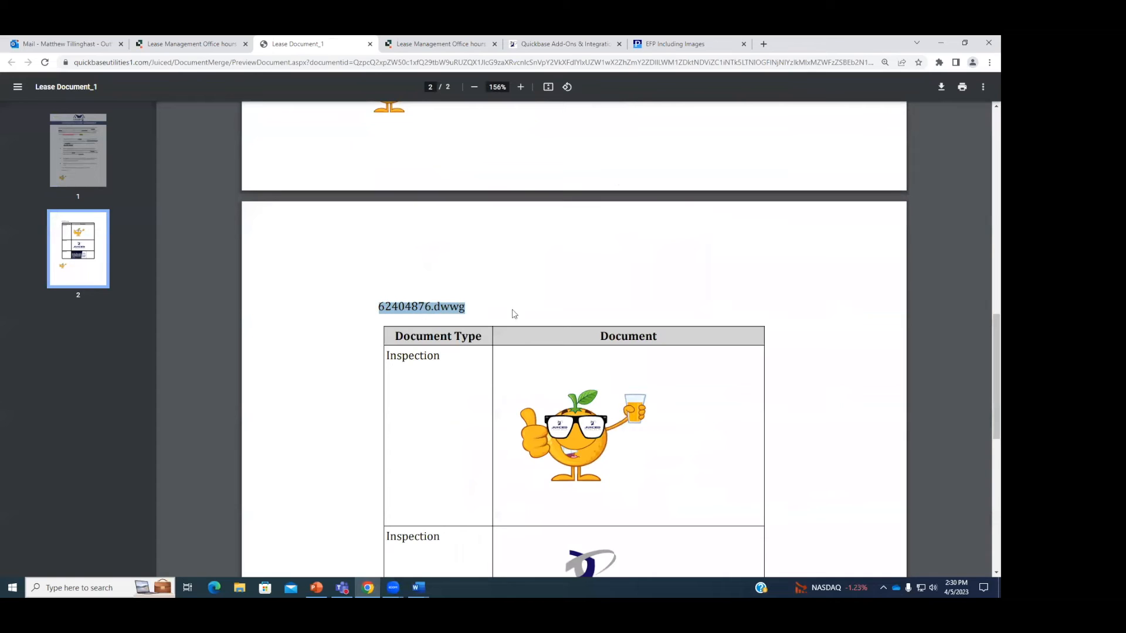
pyautogui.click(479, 312)
pyautogui.scroll(-3, 479, 312)
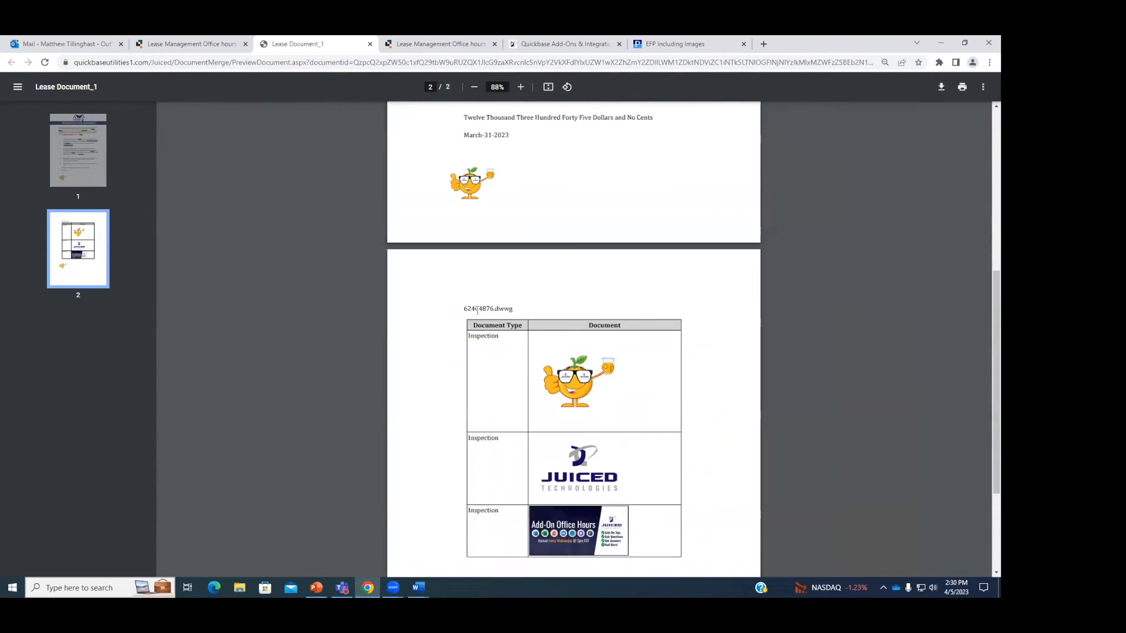
pyautogui.click(191, 44)
pyautogui.scroll(-1, 497, 224)
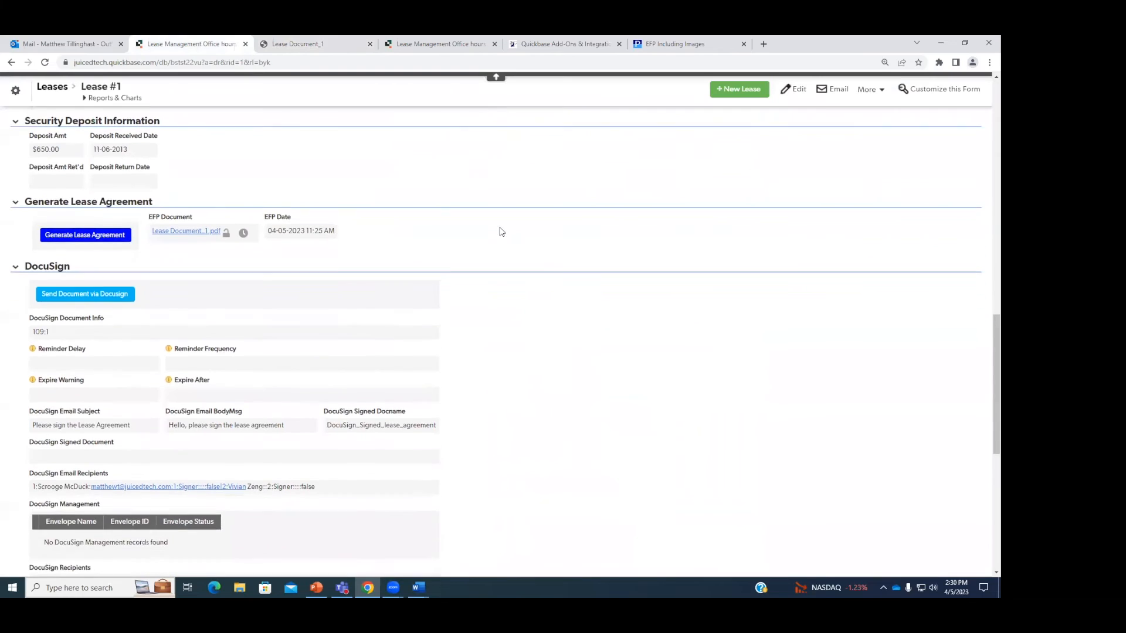
pyautogui.scroll(2, 500, 231)
pyautogui.scroll(2, 515, 268)
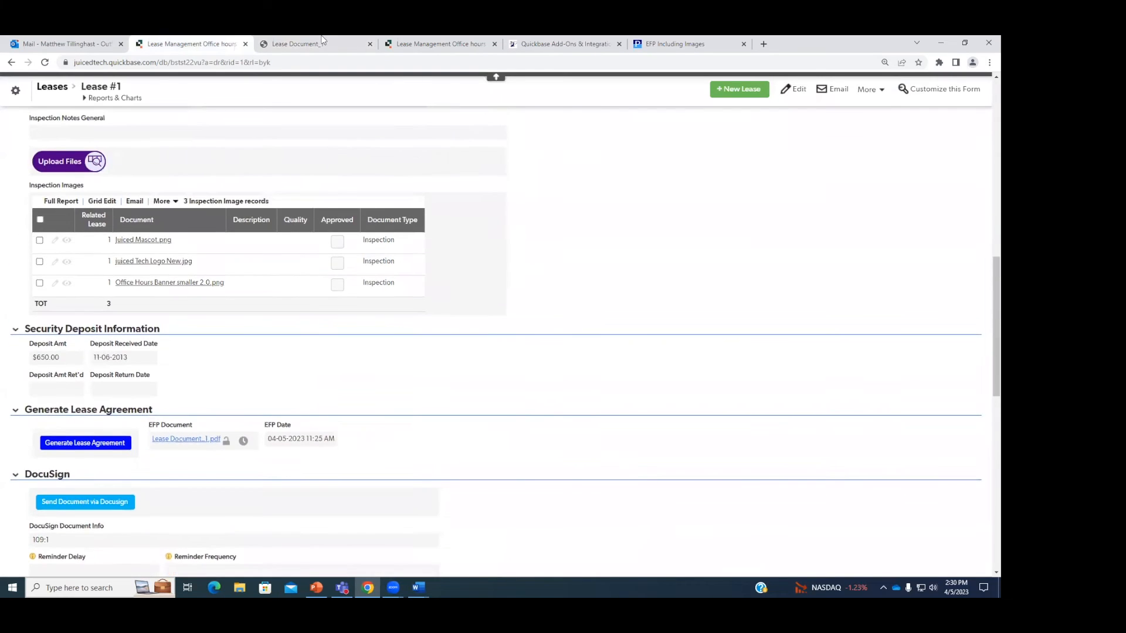
pyautogui.click(305, 42)
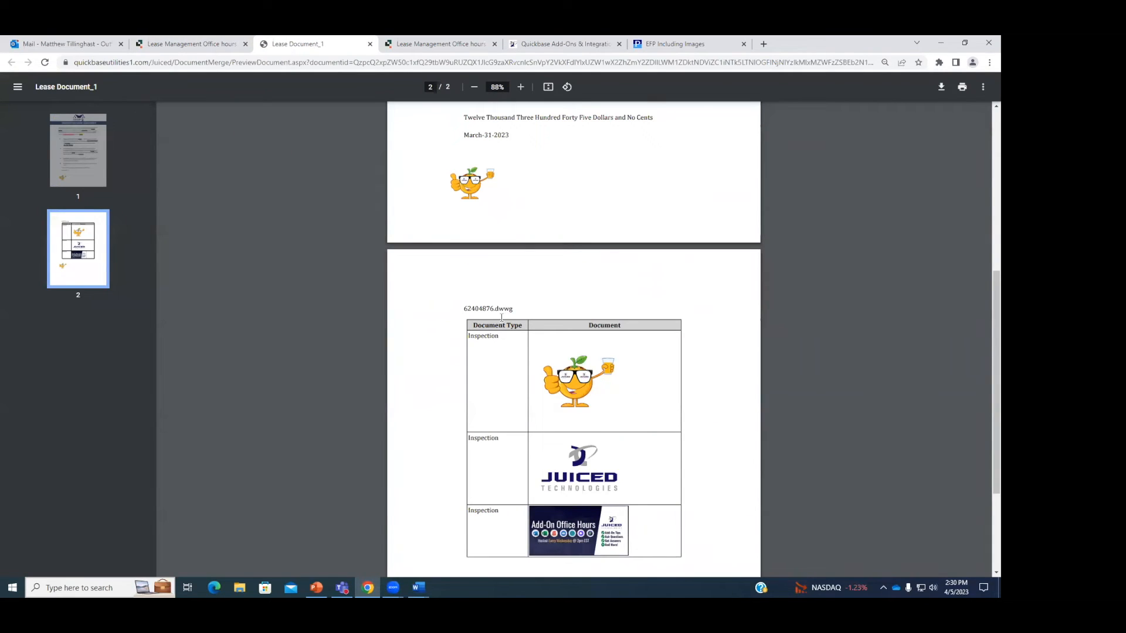
# Step: Open the User To Text field's properties from the Lease #1 form, examine its formula and exit the settings
pyautogui.click(215, 43)
pyautogui.scroll(4, 384, 153)
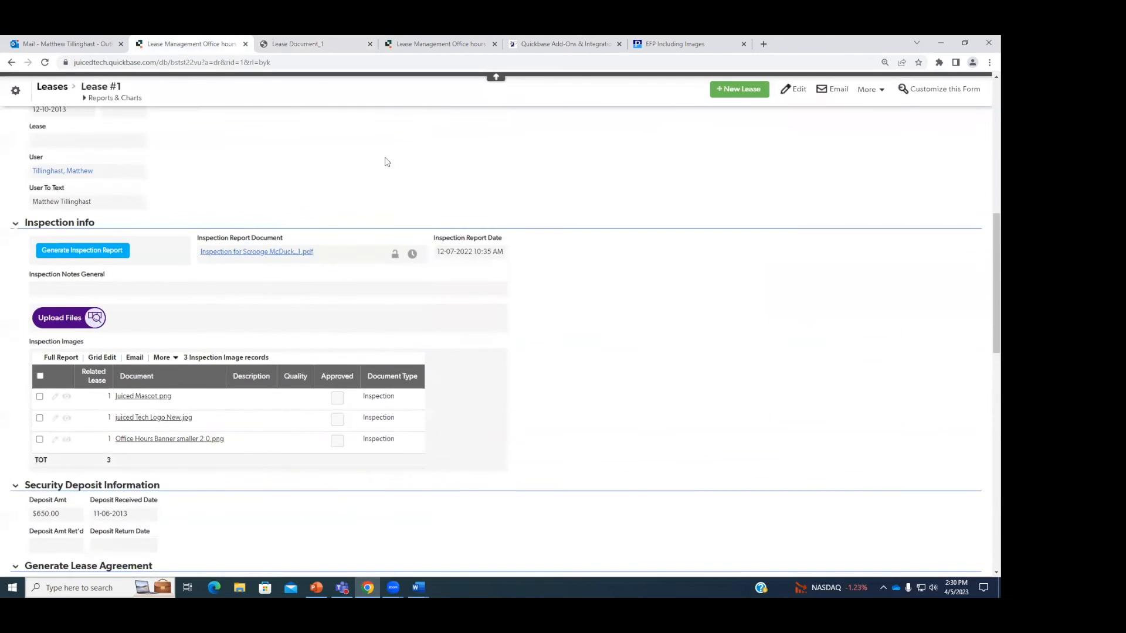
pyautogui.rightClick(52, 243)
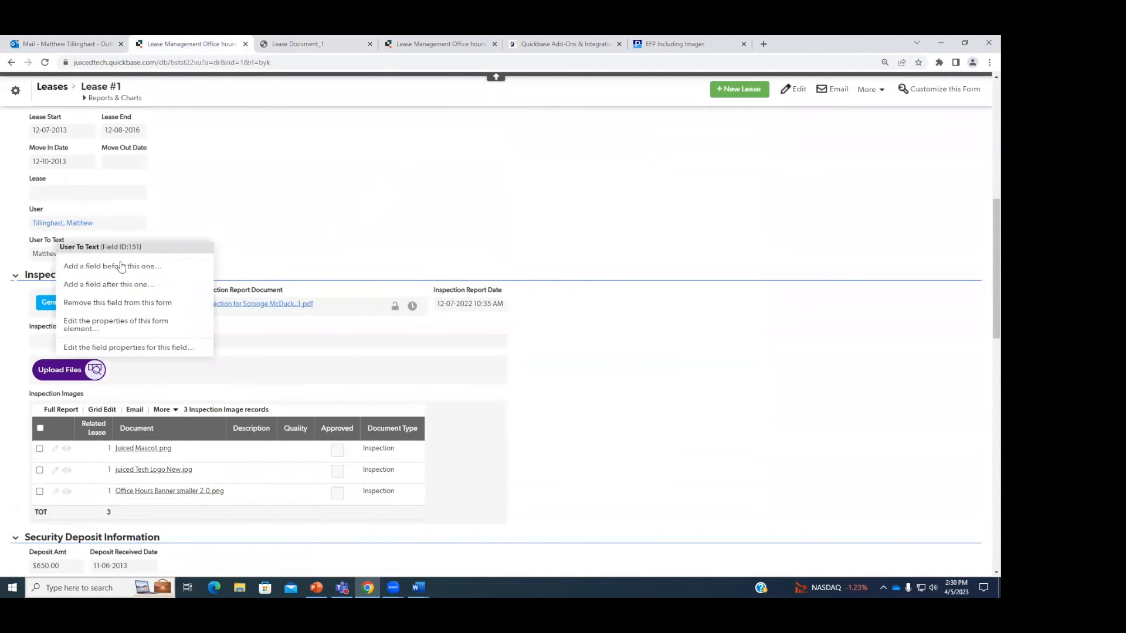
pyautogui.click(144, 347)
pyautogui.hotkey('ctrl', '+')
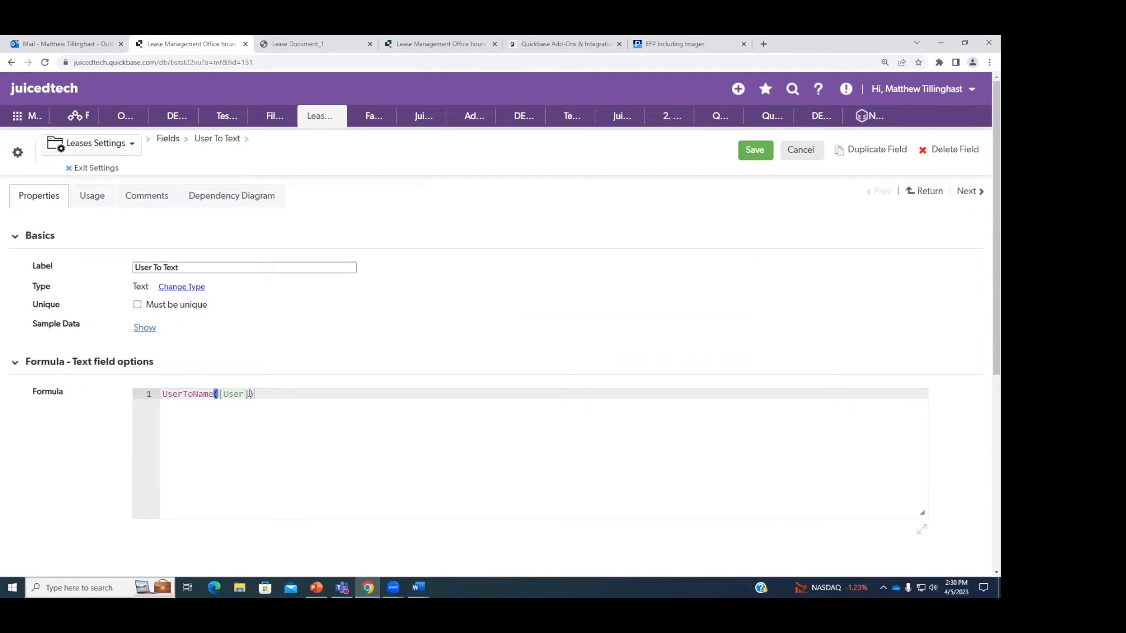
pyautogui.click(97, 169)
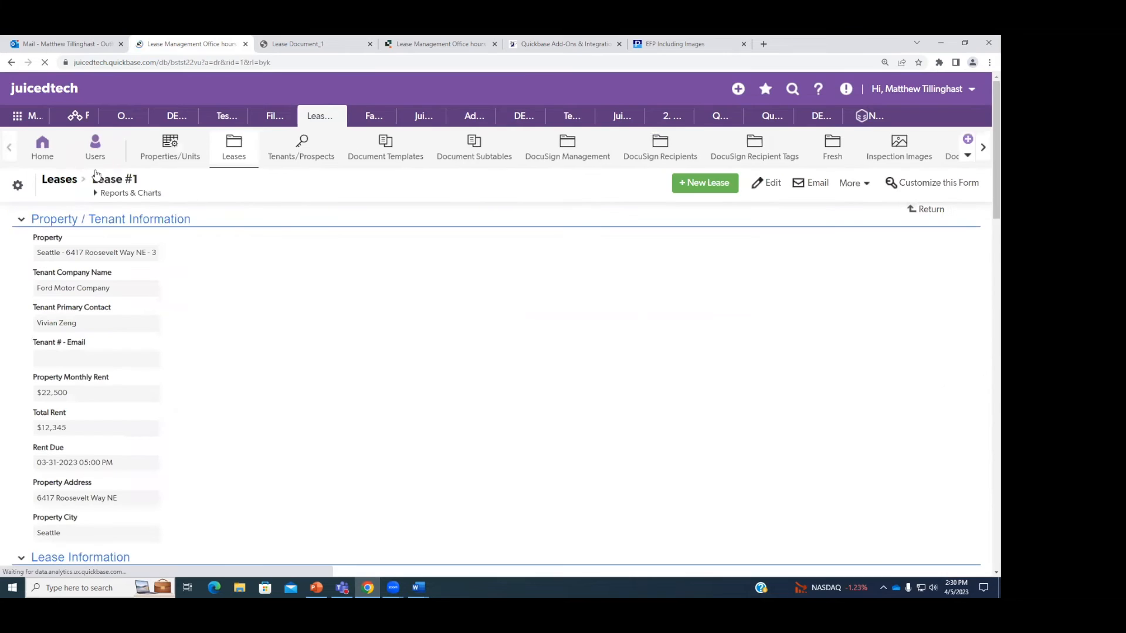
# Step: Look up the User To Text field's ID in the Lease Information section of the Lease #1 record
pyautogui.scroll(-3, 262, 357)
pyautogui.scroll(-3, 261, 356)
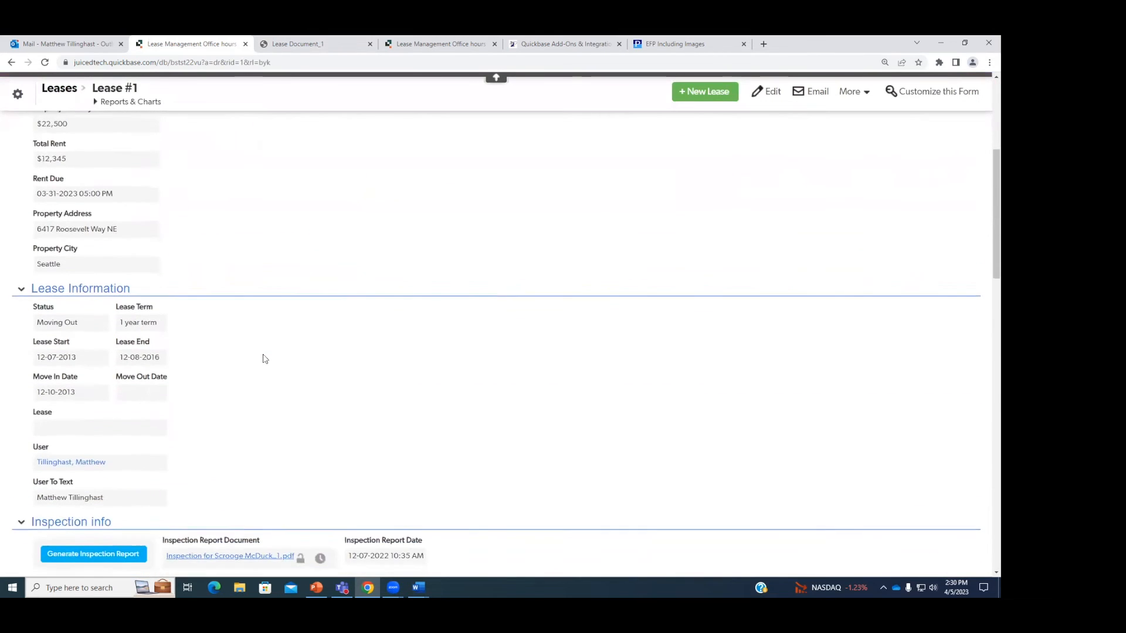
pyautogui.rightClick(58, 339)
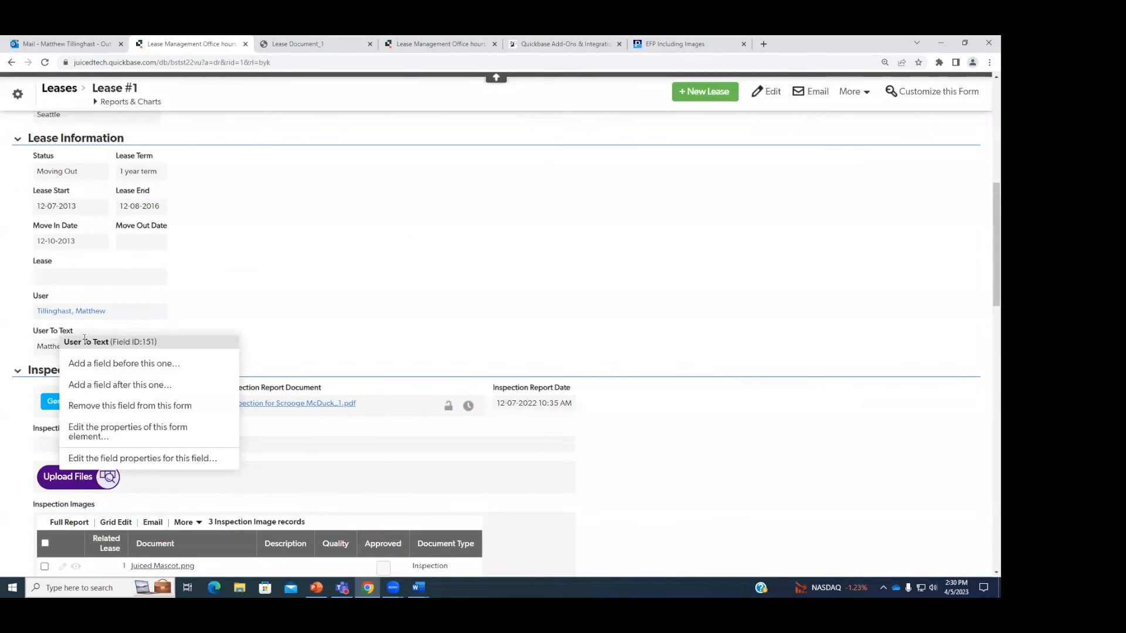
pyautogui.click(257, 350)
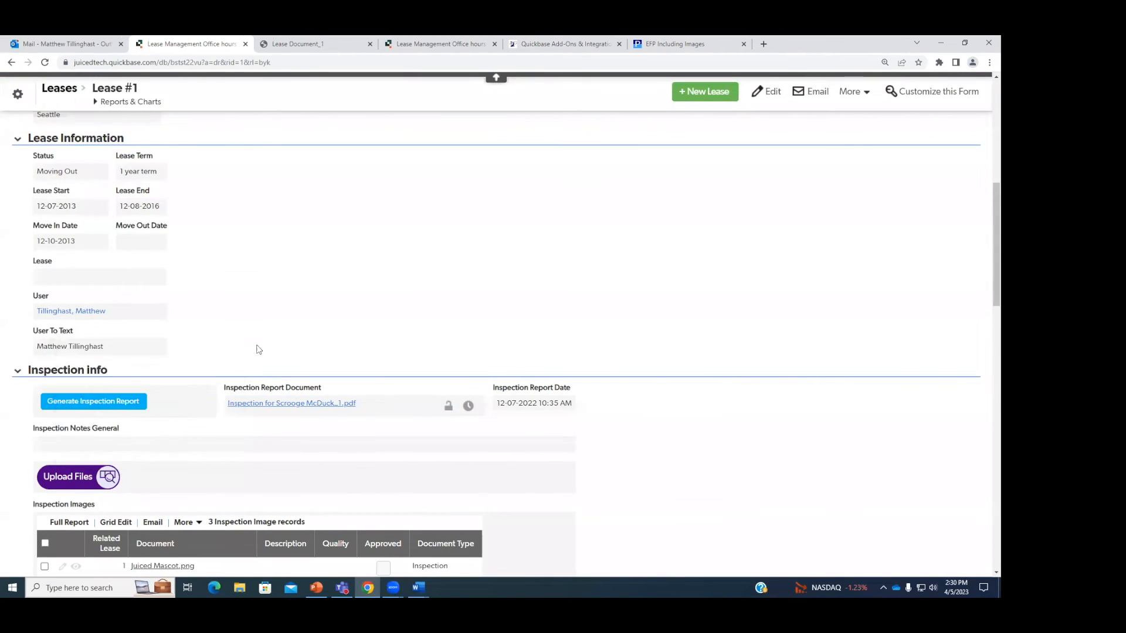
# Step: Switch to the Word template and change the ~150~ tag in The Property section to ~151~
pyautogui.click(411, 44)
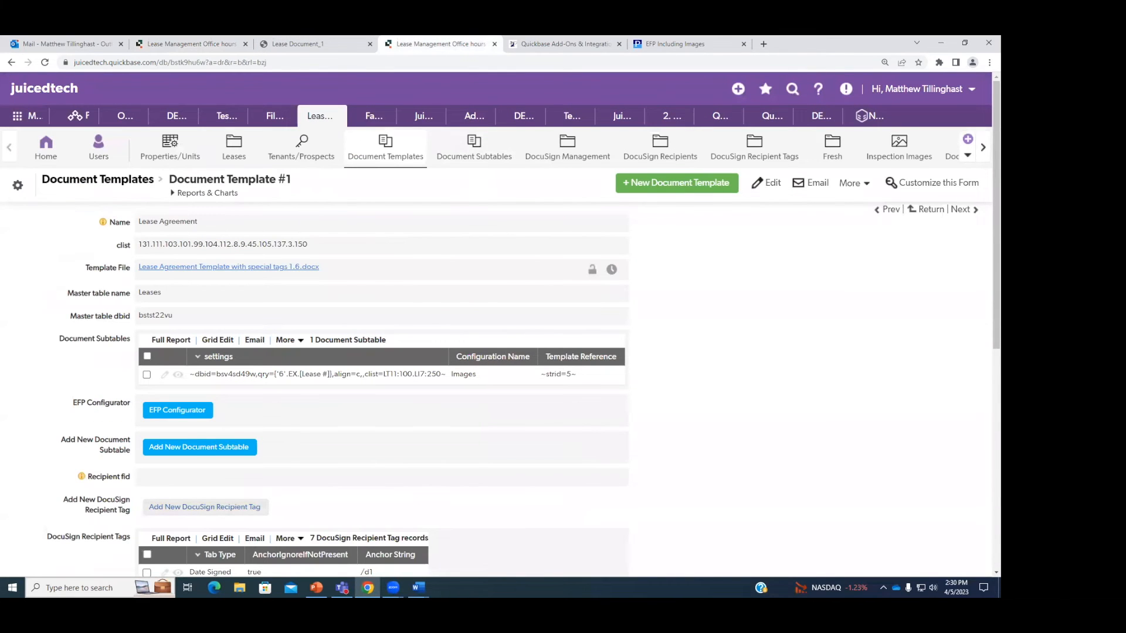
pyautogui.moveTo(418, 587)
pyautogui.click(588, 542)
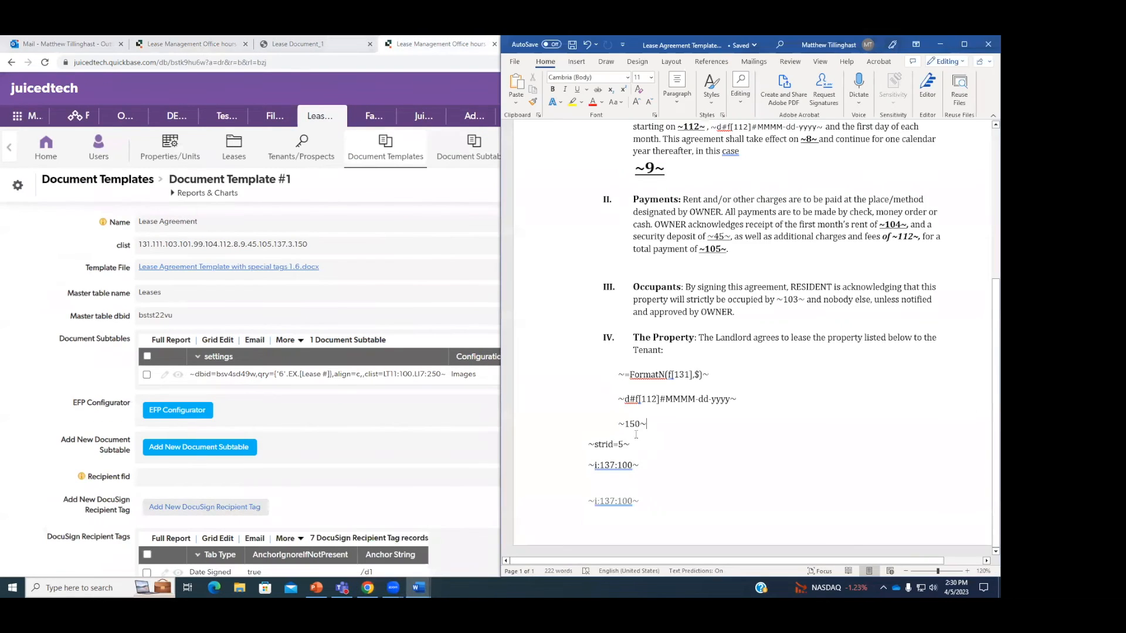
pyautogui.click(641, 423)
pyautogui.press('BackSpace')
pyautogui.write('1')
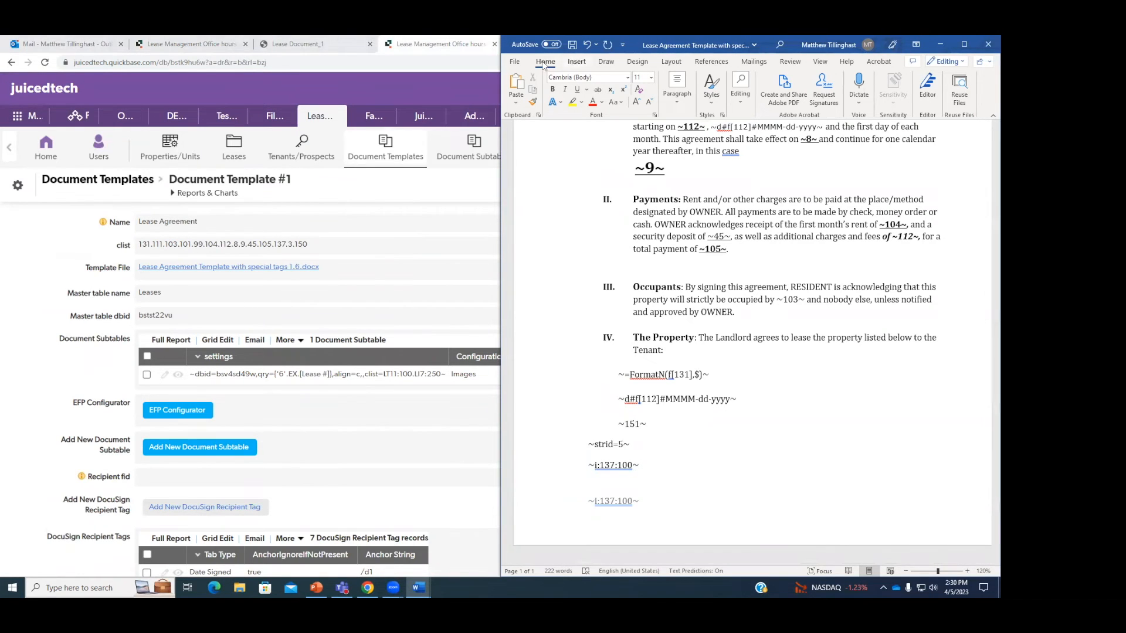
# Step: Save the template in the Documents folder as "Lease Agreement Template with special tags 1.7"
pyautogui.click(515, 61)
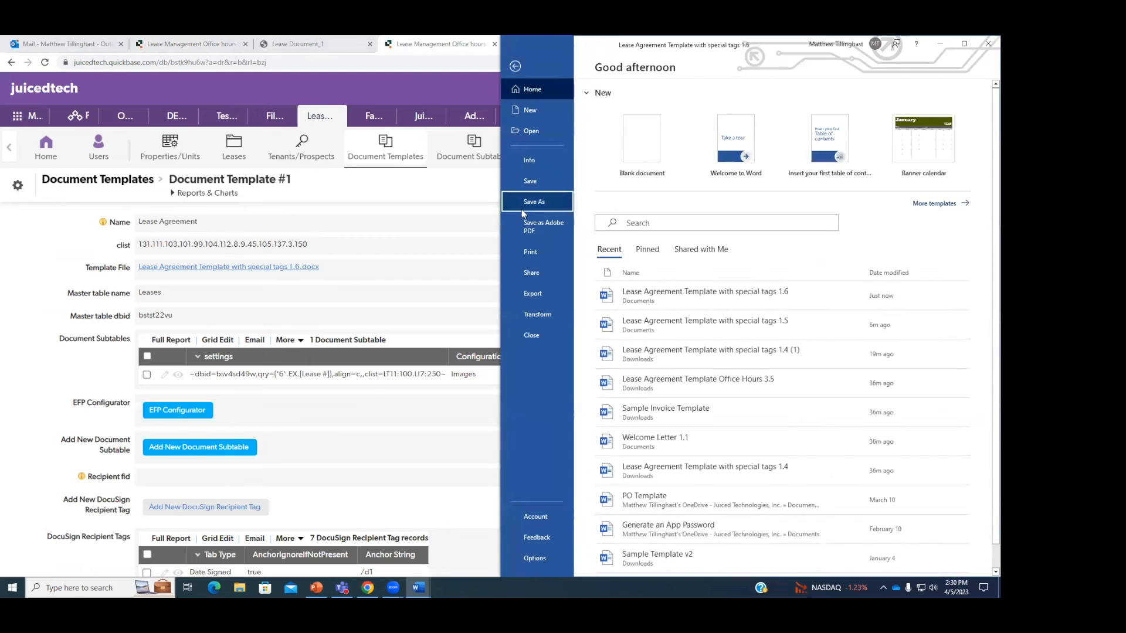
pyautogui.click(523, 204)
pyautogui.click(622, 273)
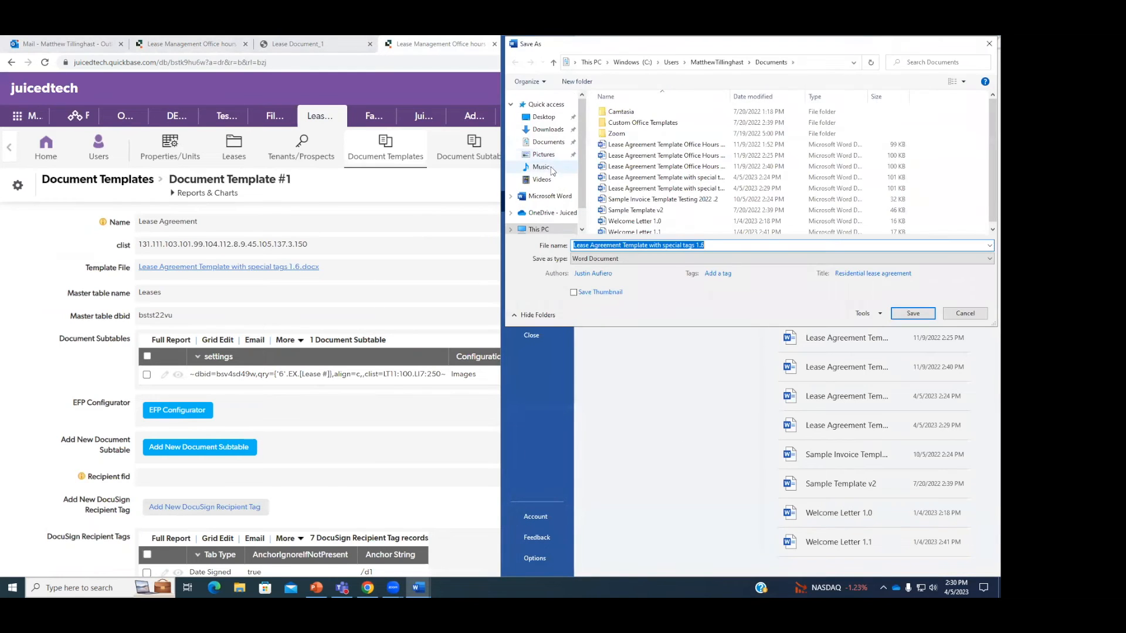
pyautogui.click(548, 145)
pyautogui.doubleClick(722, 244)
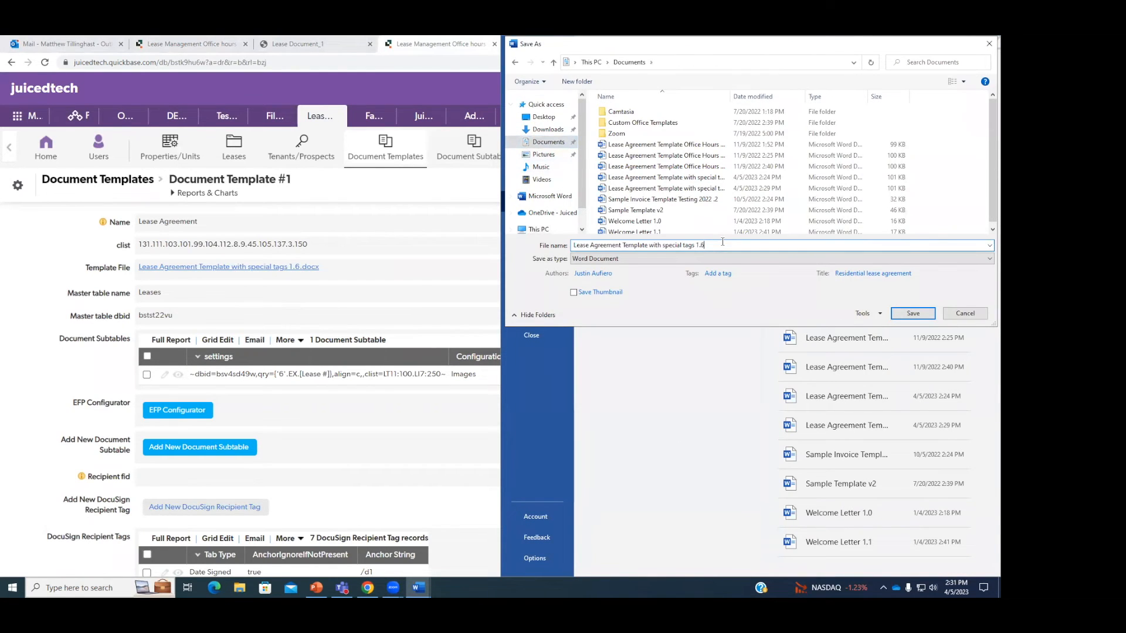
pyautogui.press('Return')
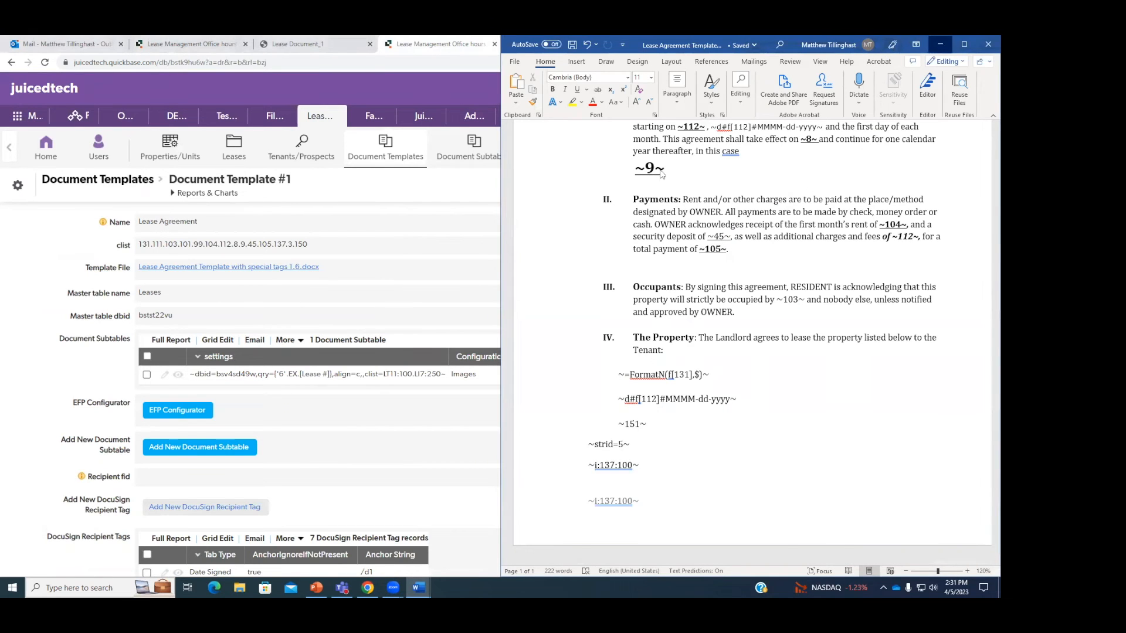
# Step: Return to Document Template #1 in the browser, edit it and choose "Lease Agreement Template with special tags 1.7.docx" as its template file
pyautogui.click(939, 44)
pyautogui.click(775, 180)
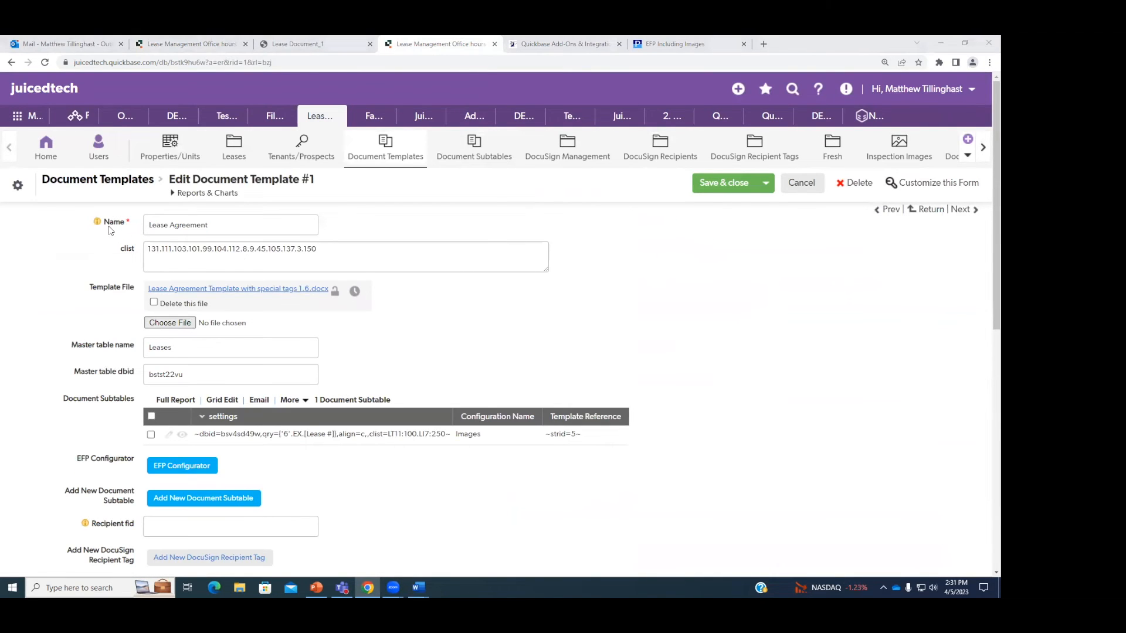
pyautogui.click(169, 323)
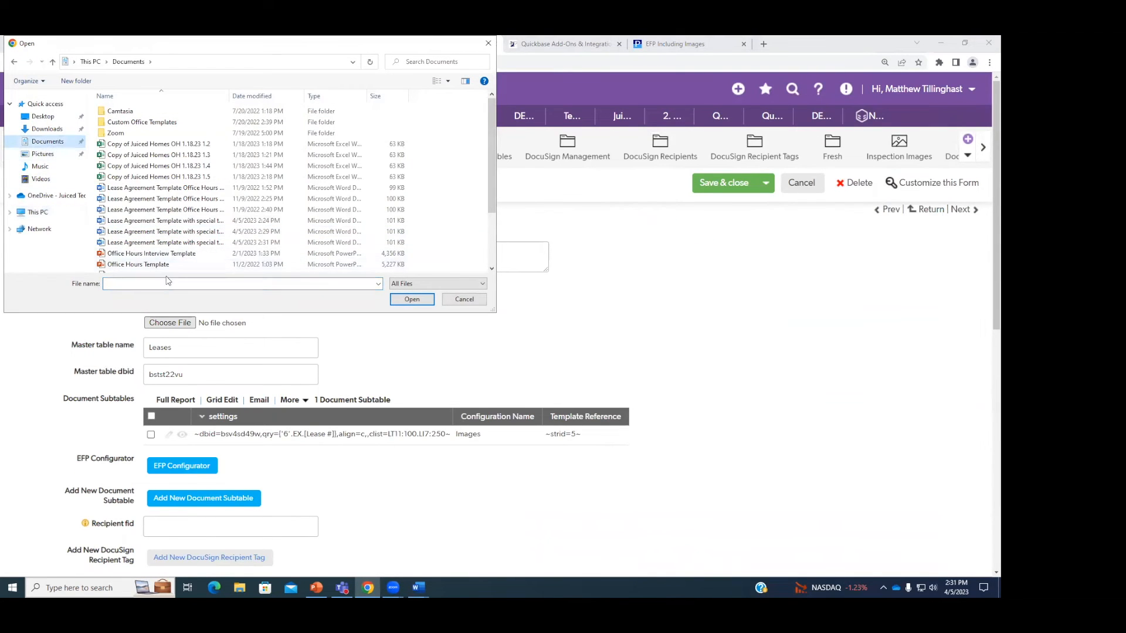
pyautogui.write('lease')
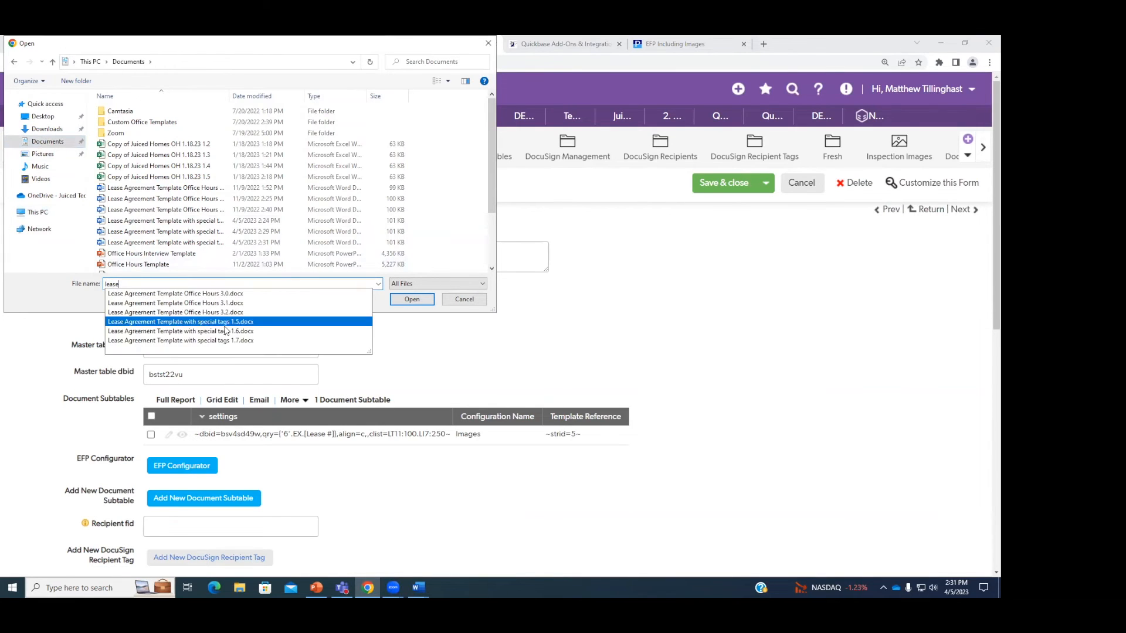
pyautogui.click(234, 341)
pyautogui.click(414, 300)
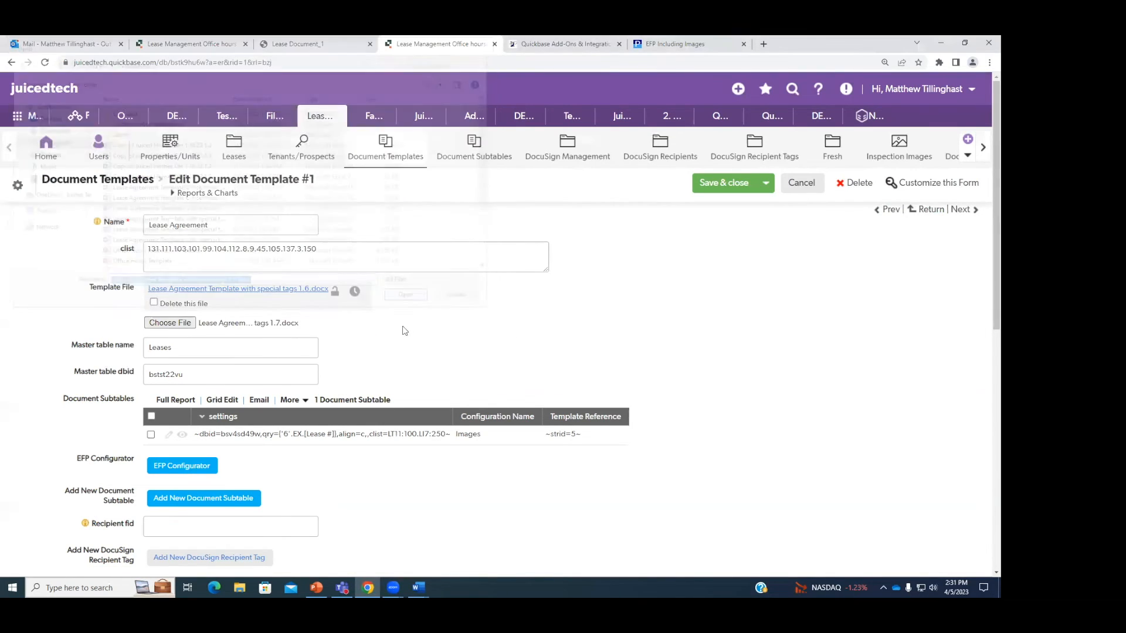
# Step: Set the last field ID in the clist of Document Template #1 to 151 and save the record
pyautogui.click(324, 248)
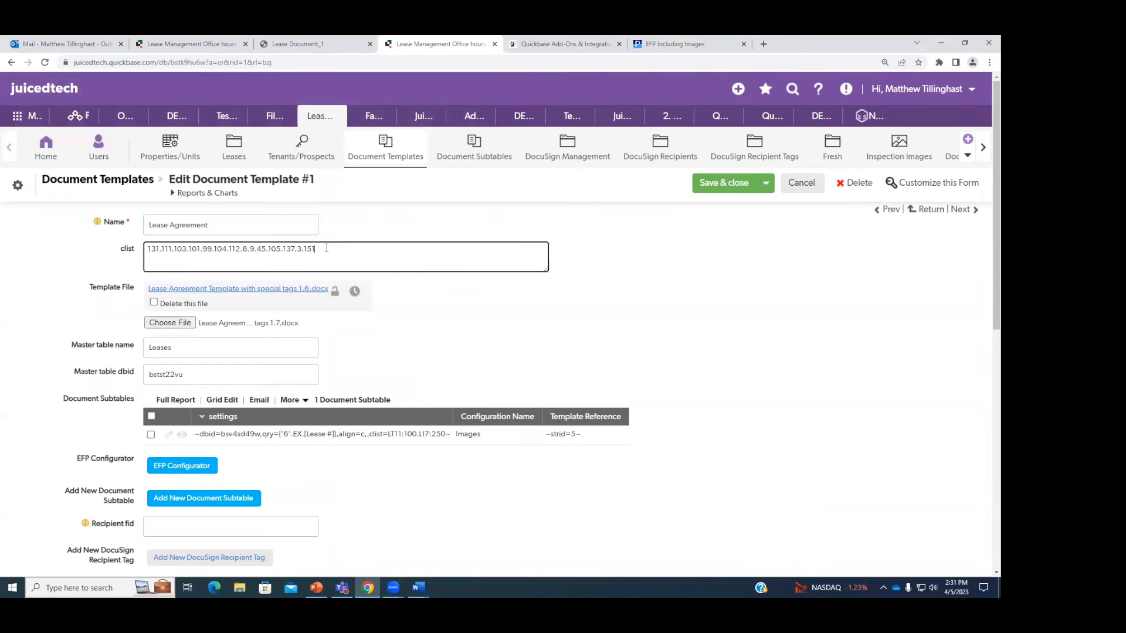
pyautogui.click(722, 183)
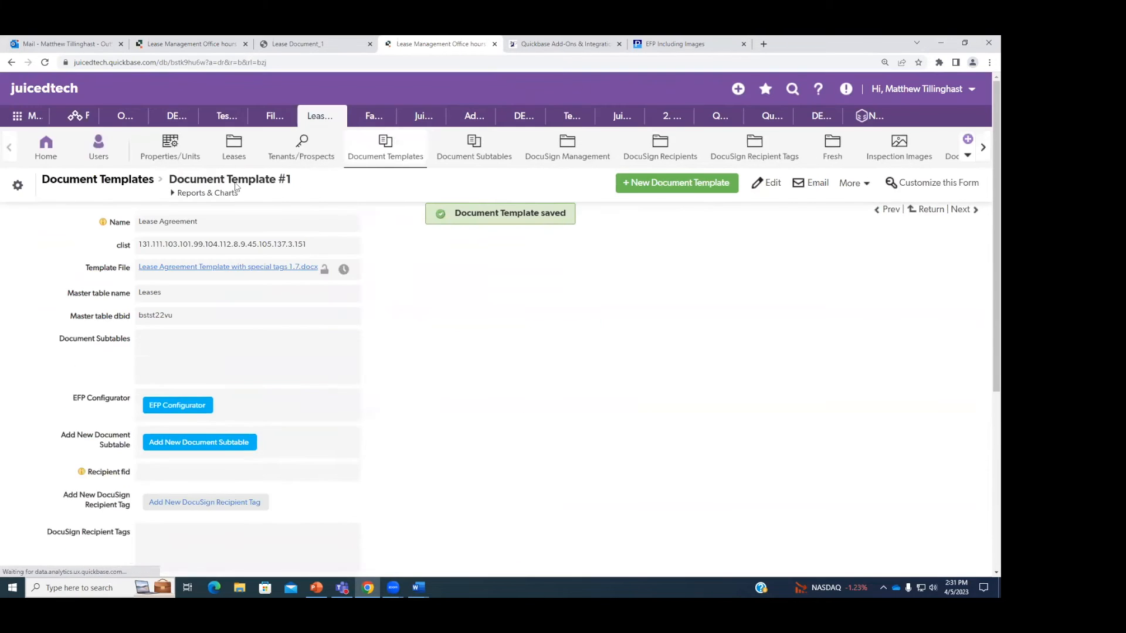
# Step: Close the old lease document preview and generate the lease agreement again from the Lease #1 record
pyautogui.click(293, 44)
pyautogui.click(370, 44)
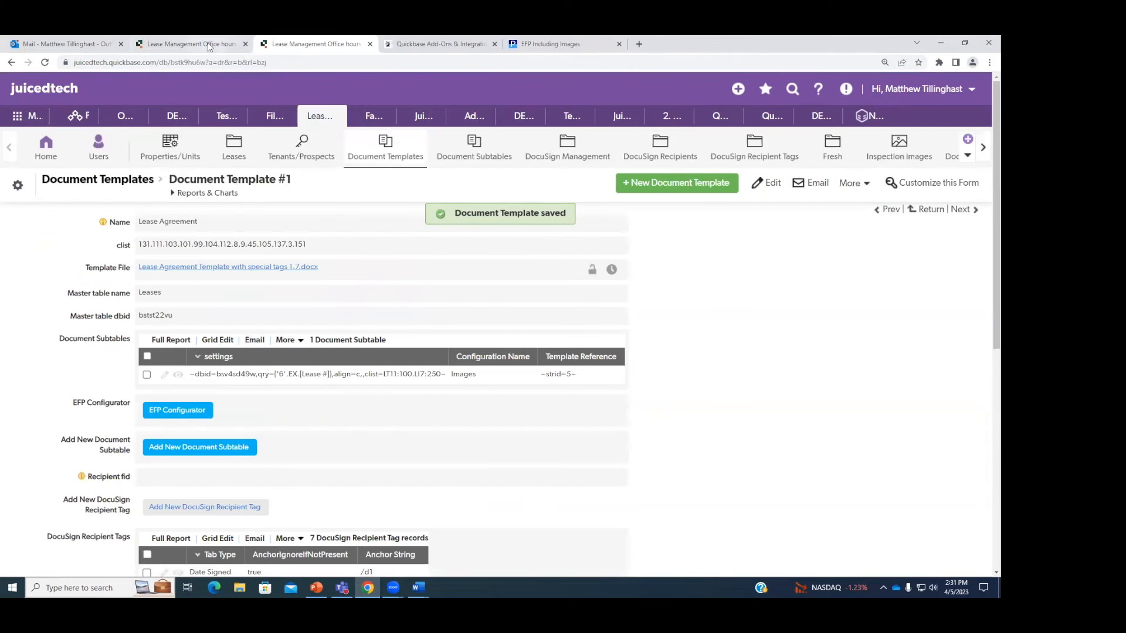
pyautogui.click(209, 46)
pyautogui.scroll(-1, 125, 186)
pyautogui.scroll(-7, 126, 185)
pyautogui.click(96, 380)
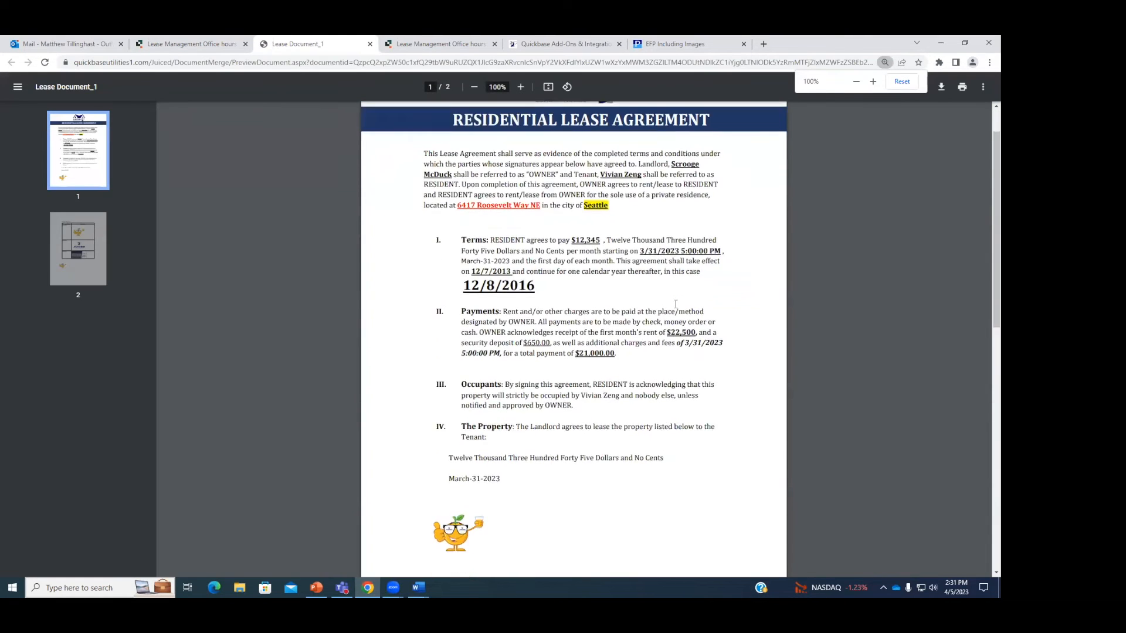
# Step: Examine the user's name above the inspection image table on page 2 of the generated lease
pyautogui.scroll(-5, 676, 304)
pyautogui.scroll(3, 562, 377)
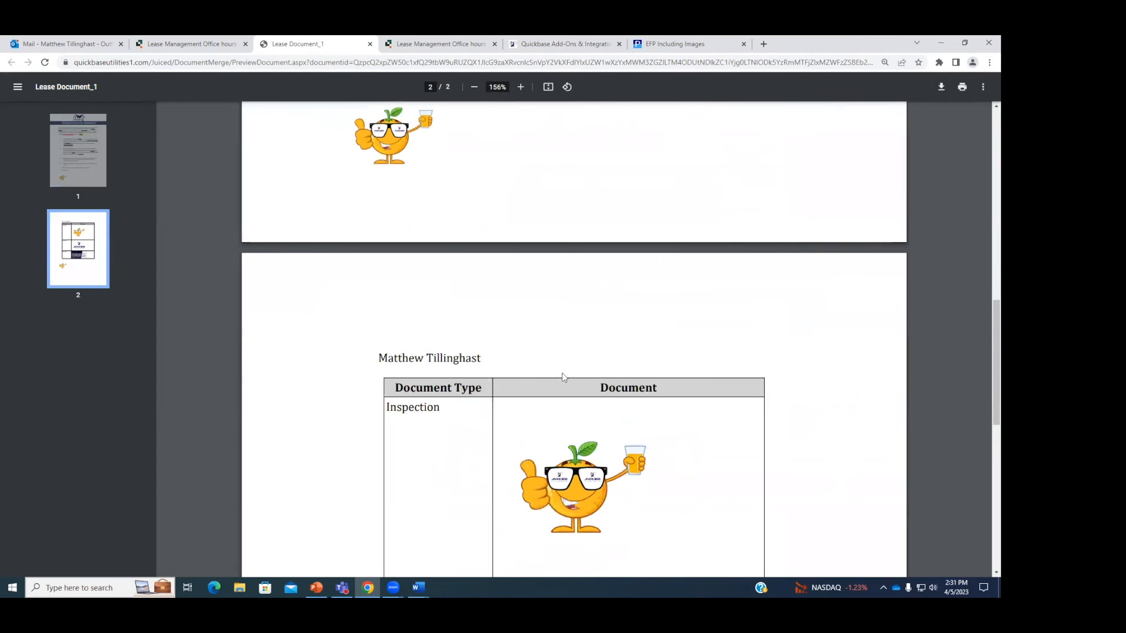
pyautogui.moveTo(484, 363); pyautogui.dragTo(329, 368)
pyautogui.click(590, 408)
pyautogui.scroll(-2, 590, 408)
pyautogui.scroll(-2, 589, 414)
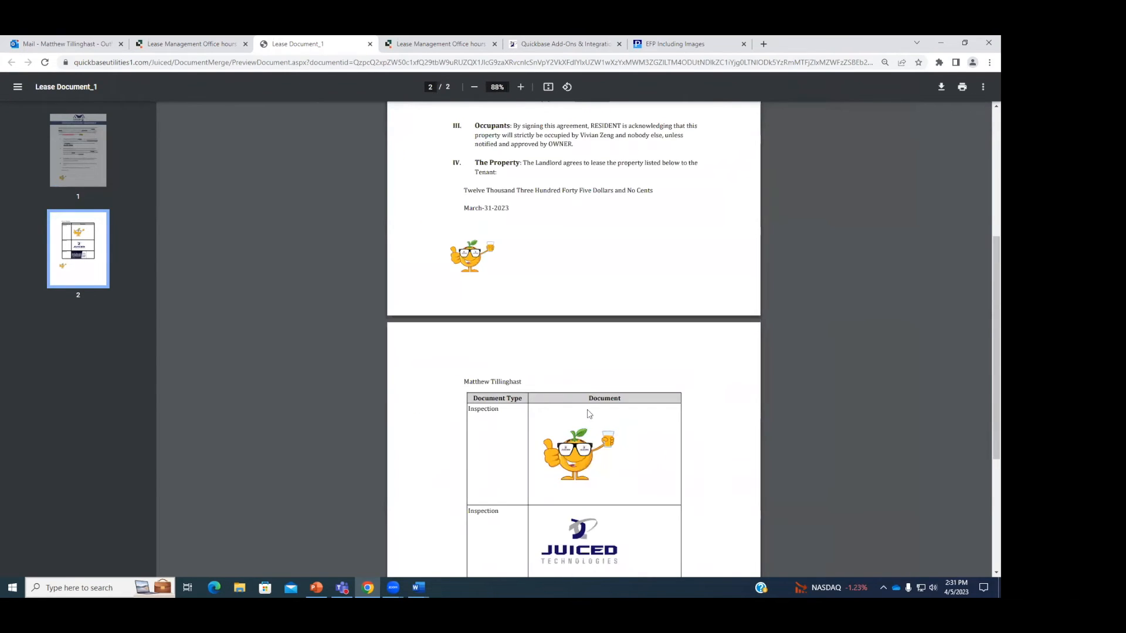
pyautogui.moveTo(549, 383); pyautogui.dragTo(463, 382)
# Step: View the formula in the User To Text field's properties from the Lease #1 record, and go back to the record
pyautogui.click(188, 43)
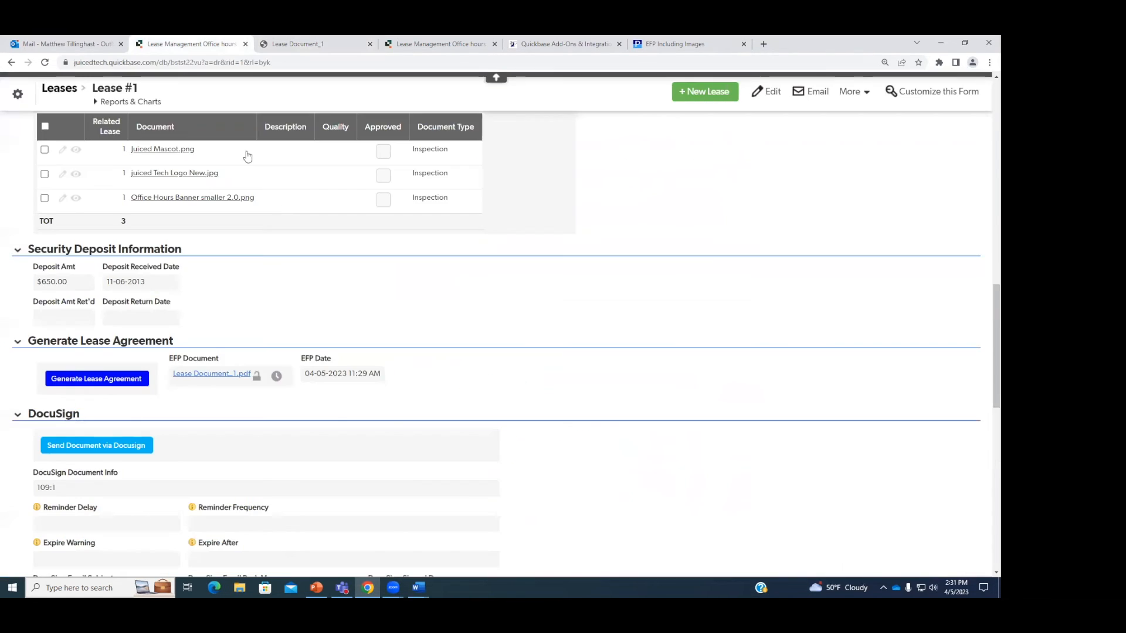
pyautogui.scroll(5, 149, 288)
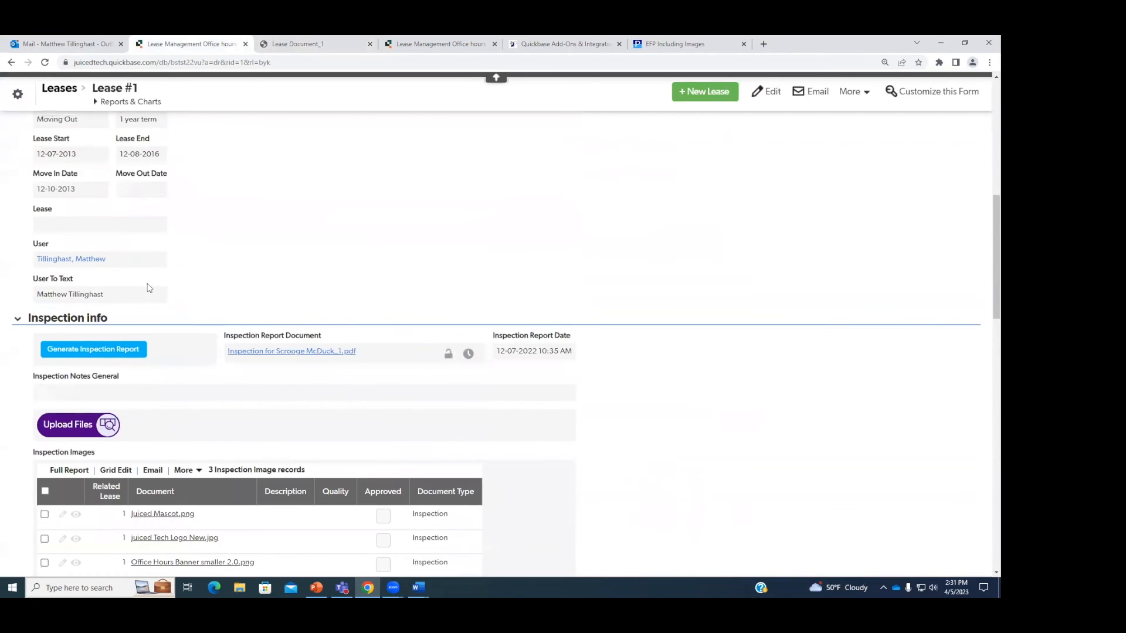
pyautogui.rightClick(64, 281)
pyautogui.click(186, 401)
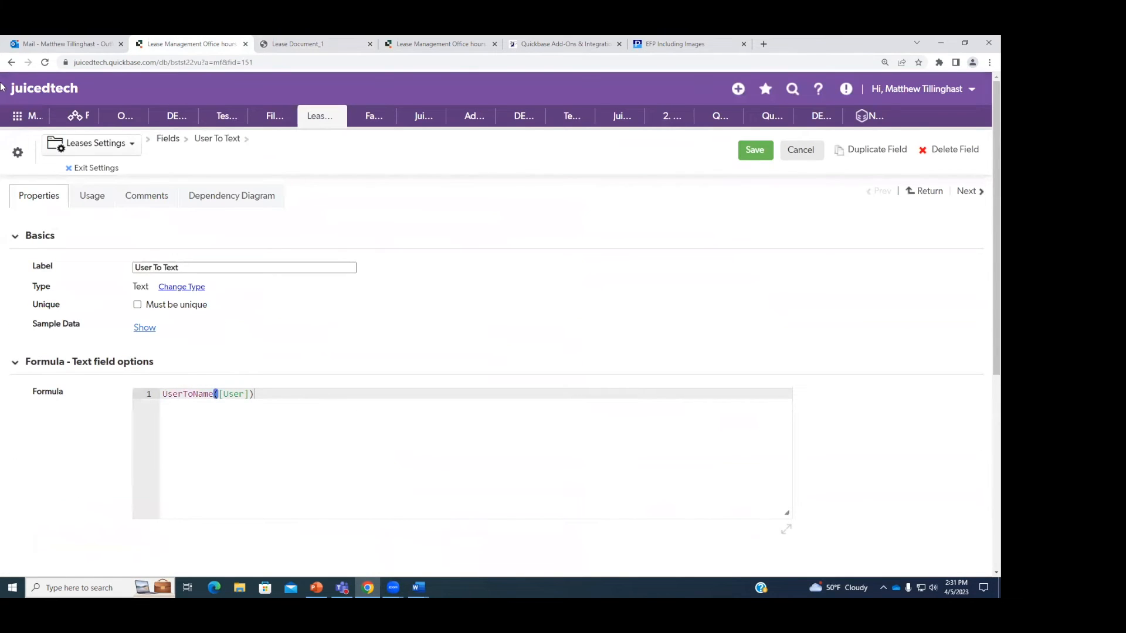
pyautogui.click(11, 62)
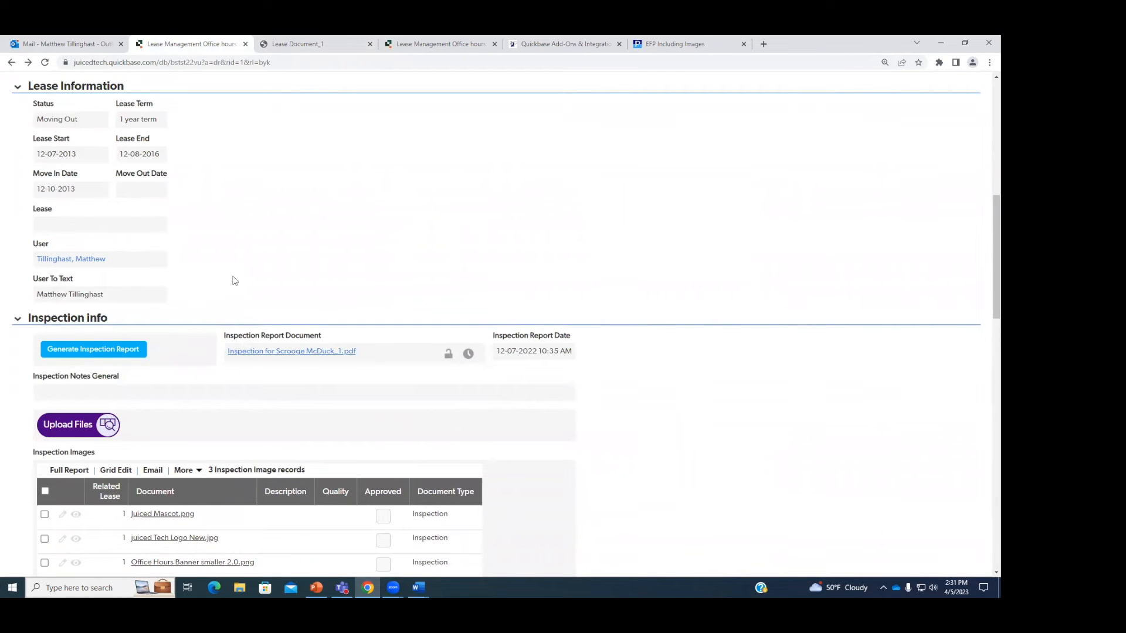
# Step: Close the preview, download Lease Document_1.pdf from Lease #1's EFP Document field and open it to check page 2
pyautogui.click(293, 44)
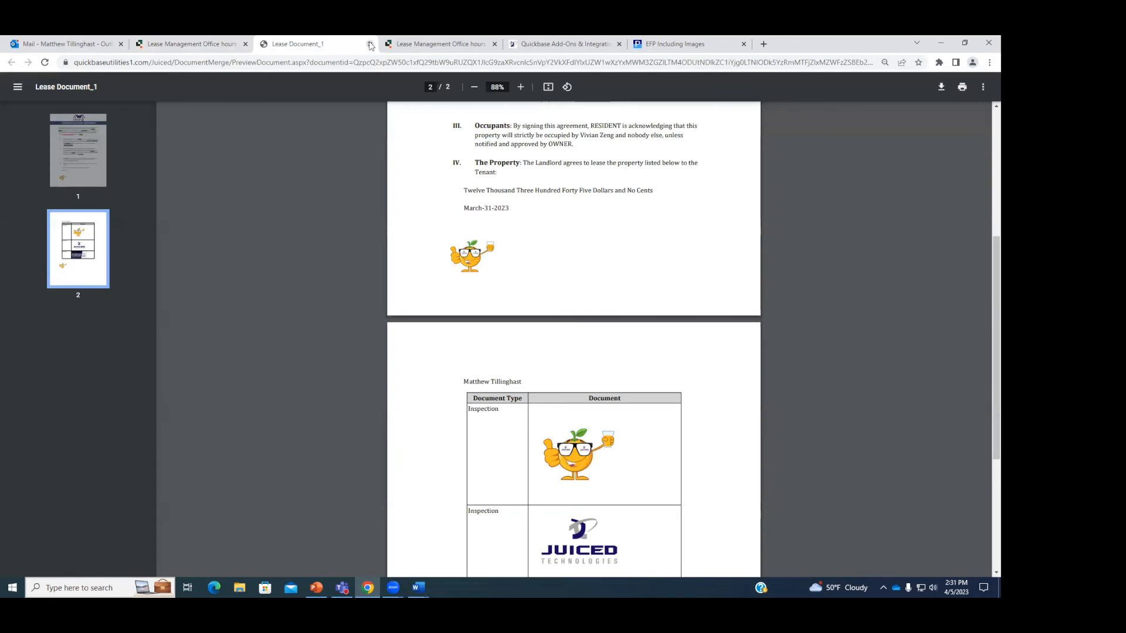
pyautogui.click(370, 43)
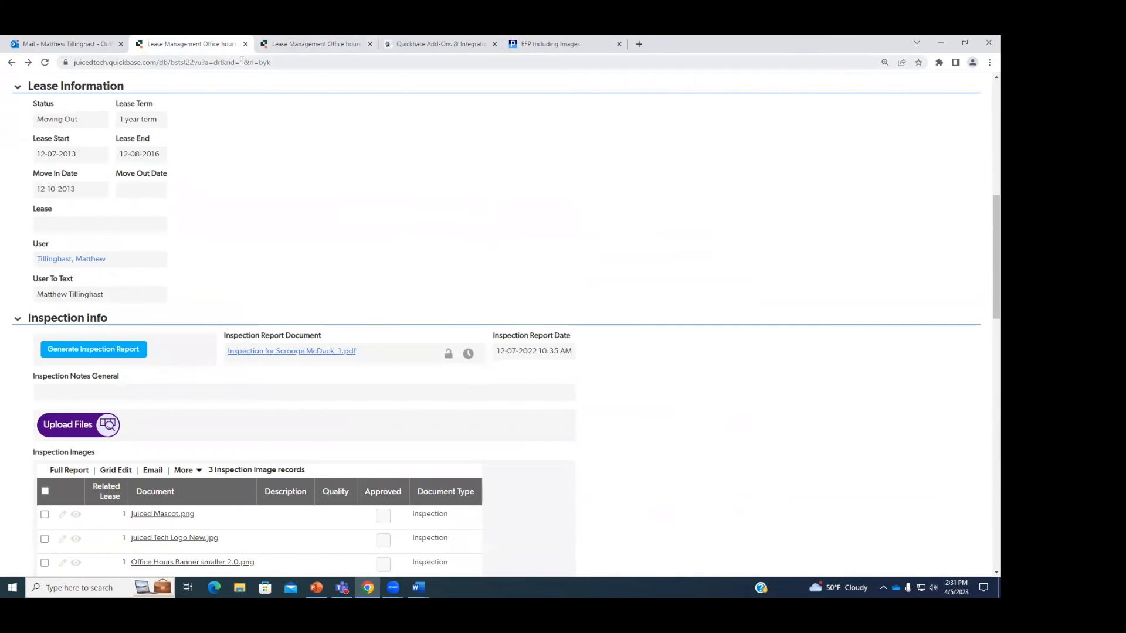
pyautogui.scroll(-8, 238, 320)
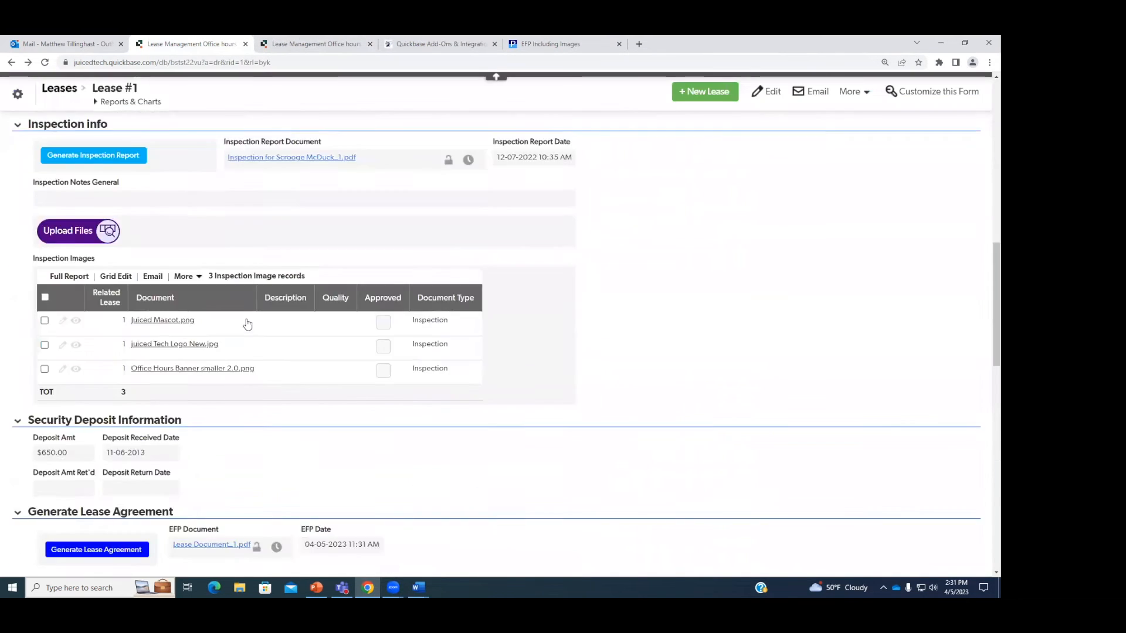
pyautogui.click(237, 289)
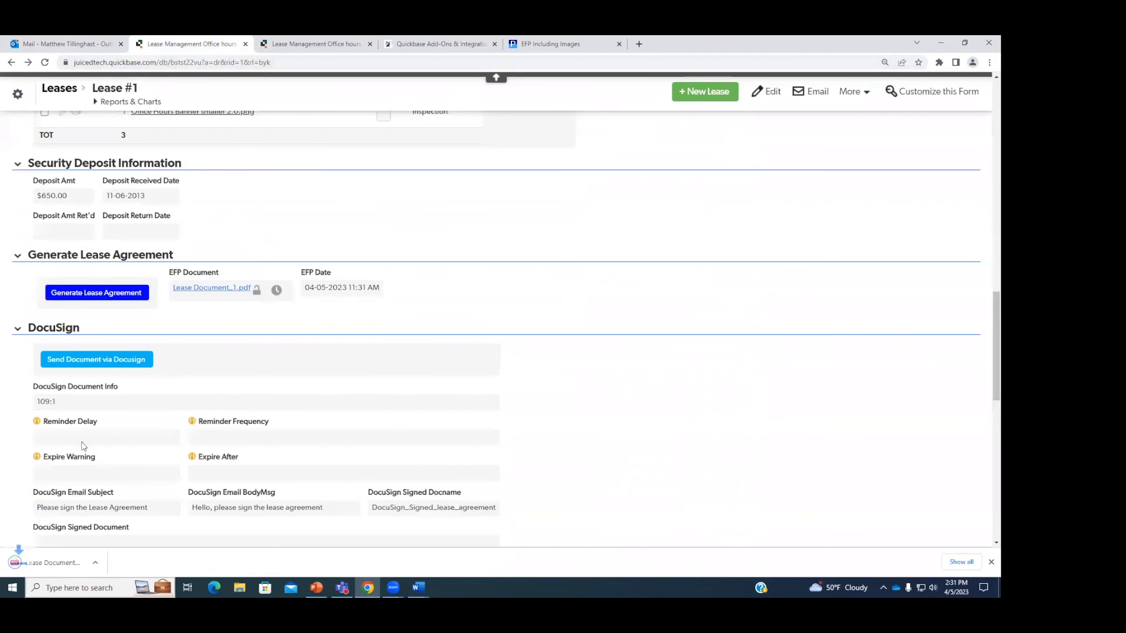
pyautogui.click(63, 565)
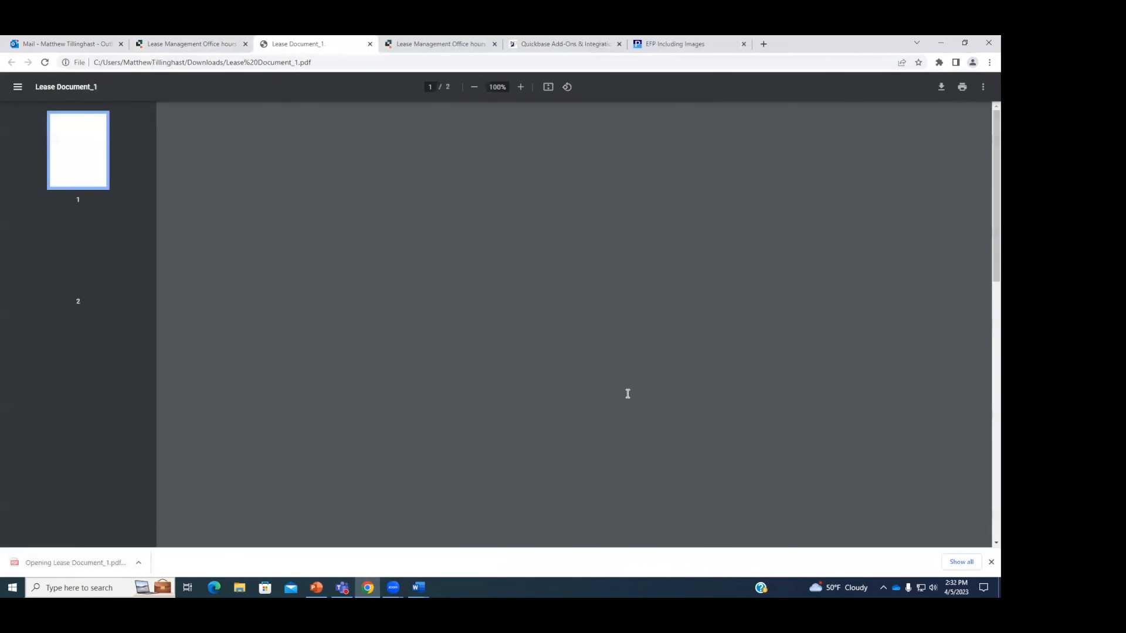
pyautogui.scroll(-5, 625, 398)
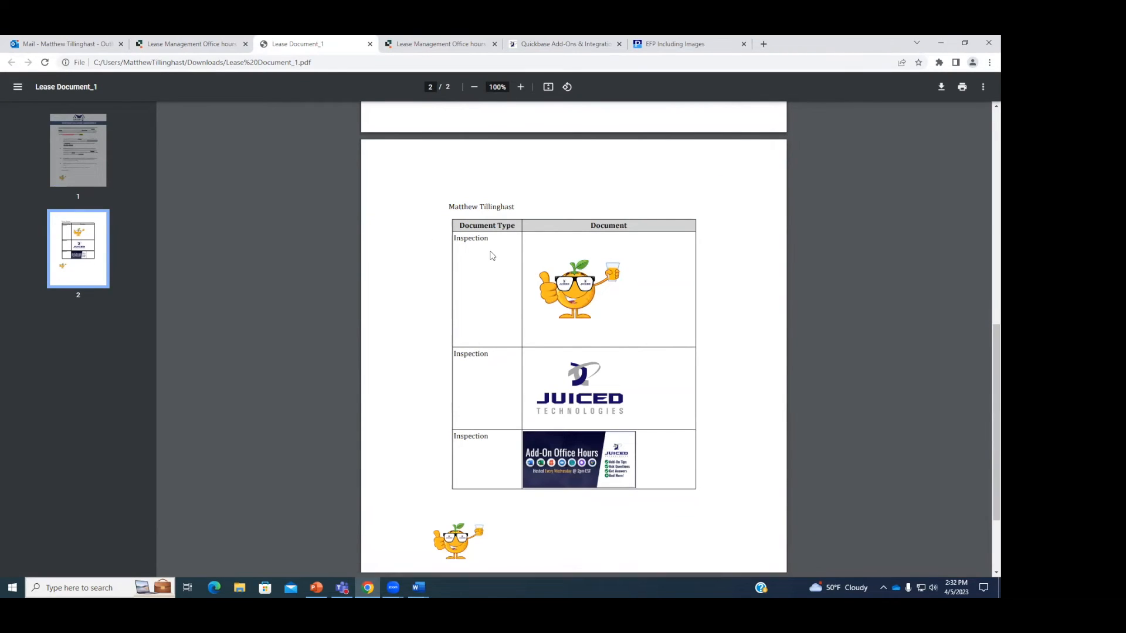
# Step: Return to Document Template #1 and examine the settings string of the Images document subtable
pyautogui.click(426, 40)
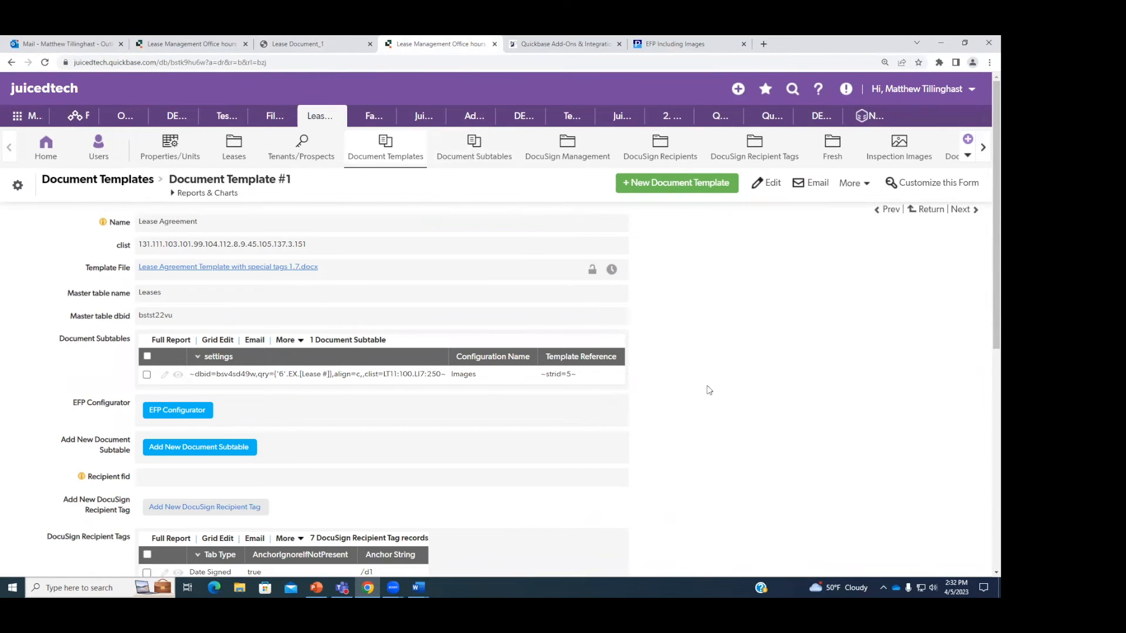
pyautogui.hotkey('ctrl', '-')
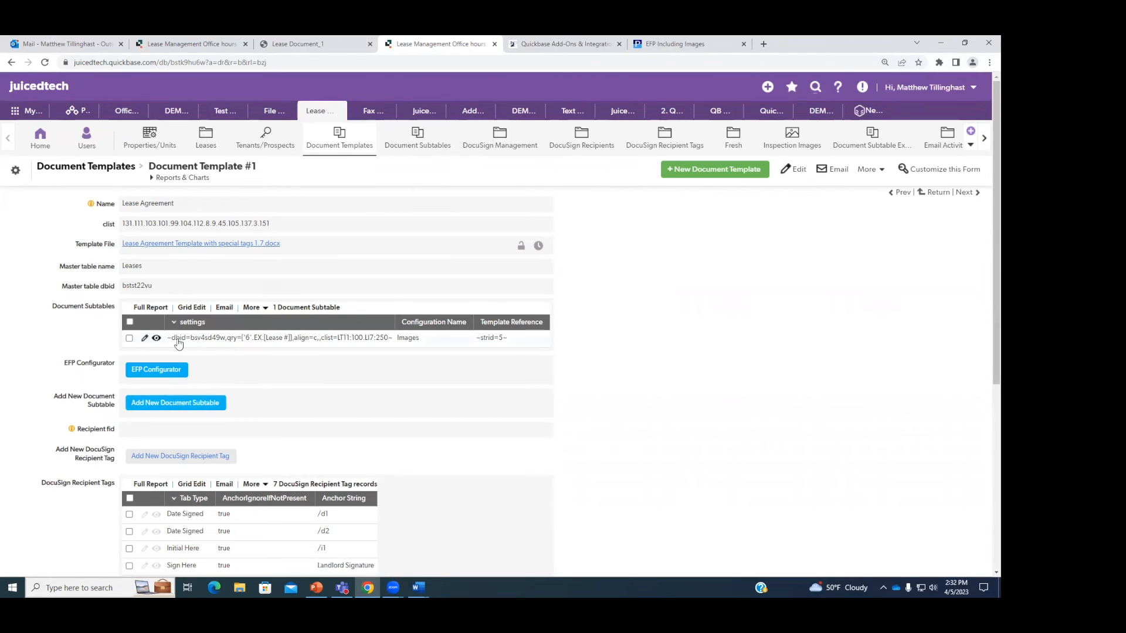
pyautogui.moveTo(167, 341); pyautogui.dragTo(392, 341)
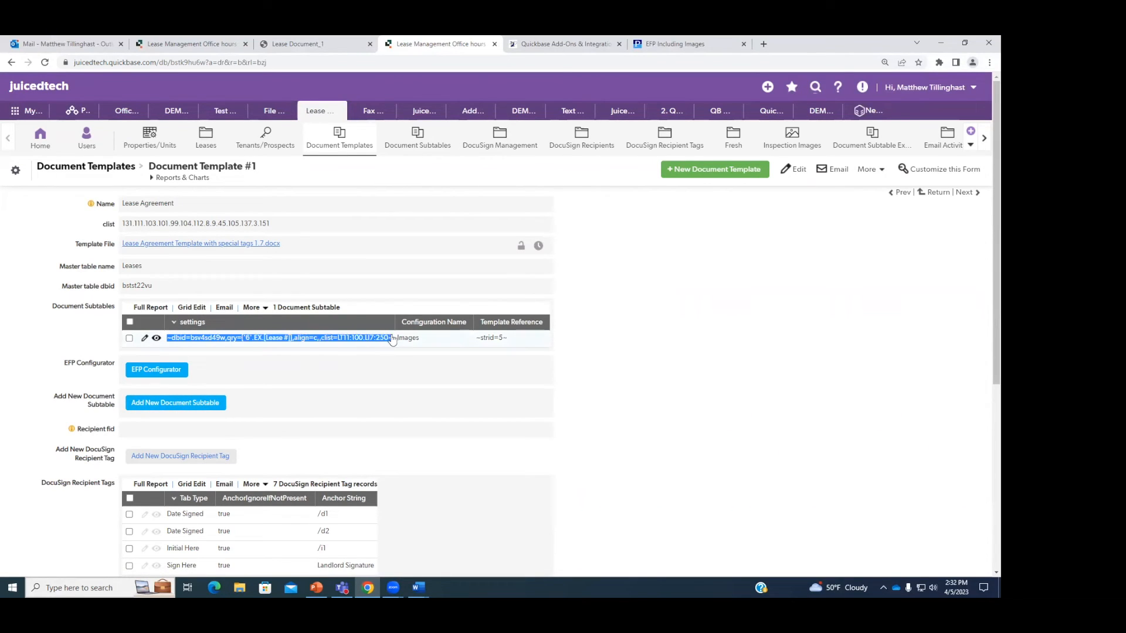
pyautogui.click(615, 360)
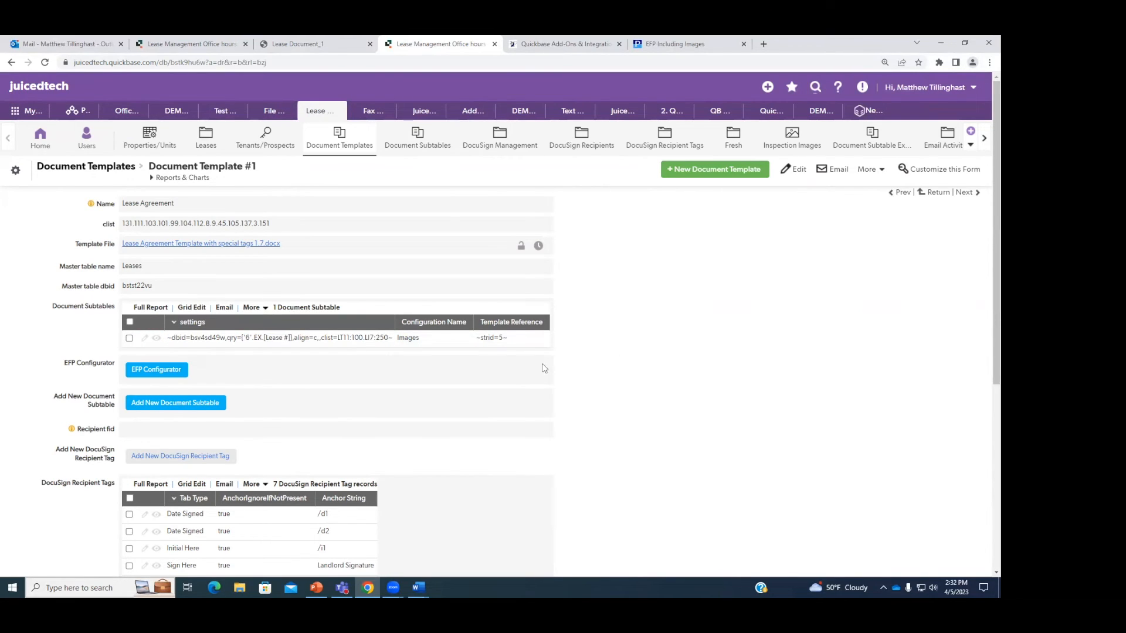
# Step: Open the Images document subtable record and examine its settings string and template reference tag
pyautogui.click(230, 341)
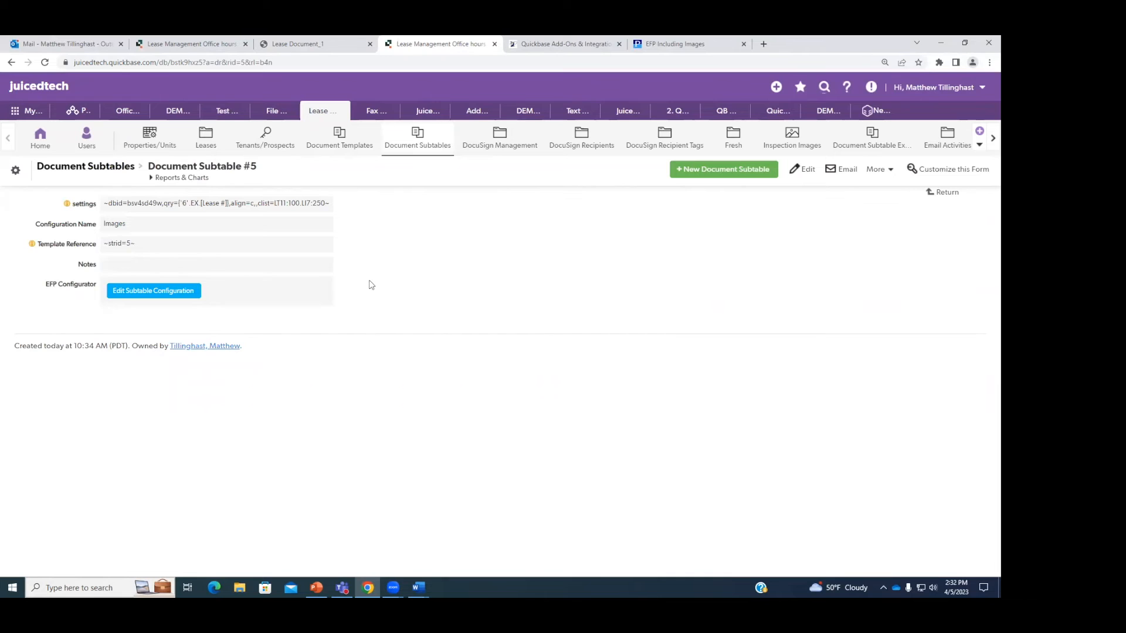
pyautogui.moveTo(319, 203); pyautogui.dragTo(104, 206)
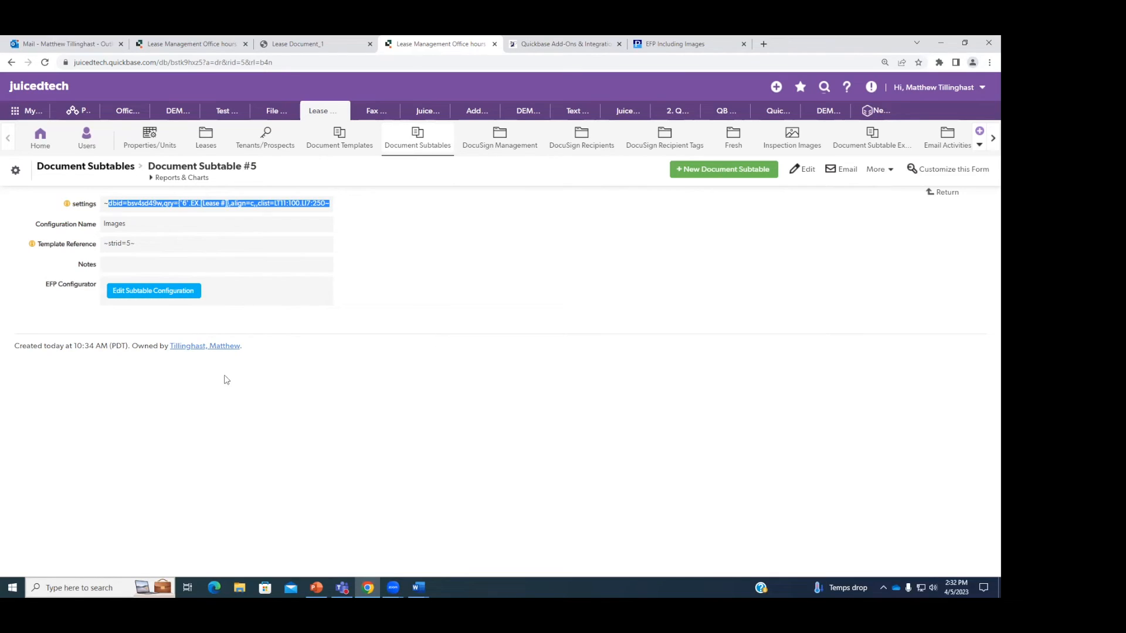
pyautogui.moveTo(144, 243); pyautogui.dragTo(105, 246)
pyautogui.click(107, 247)
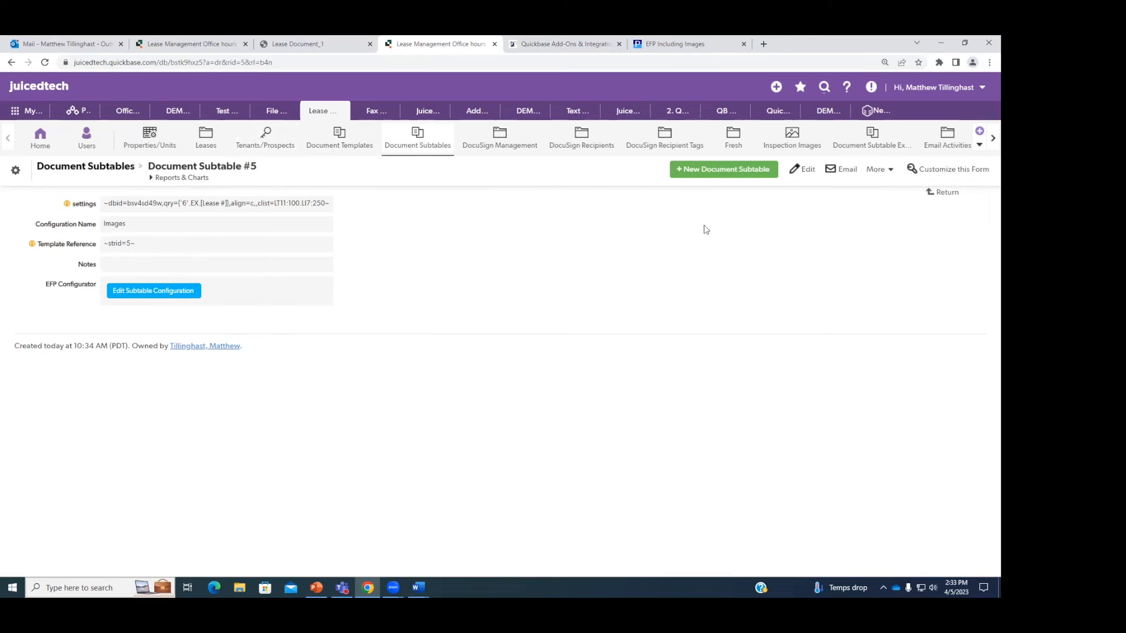
pyautogui.moveTo(139, 247); pyautogui.dragTo(101, 247)
pyautogui.click(245, 250)
pyautogui.moveTo(133, 243); pyautogui.dragTo(104, 244)
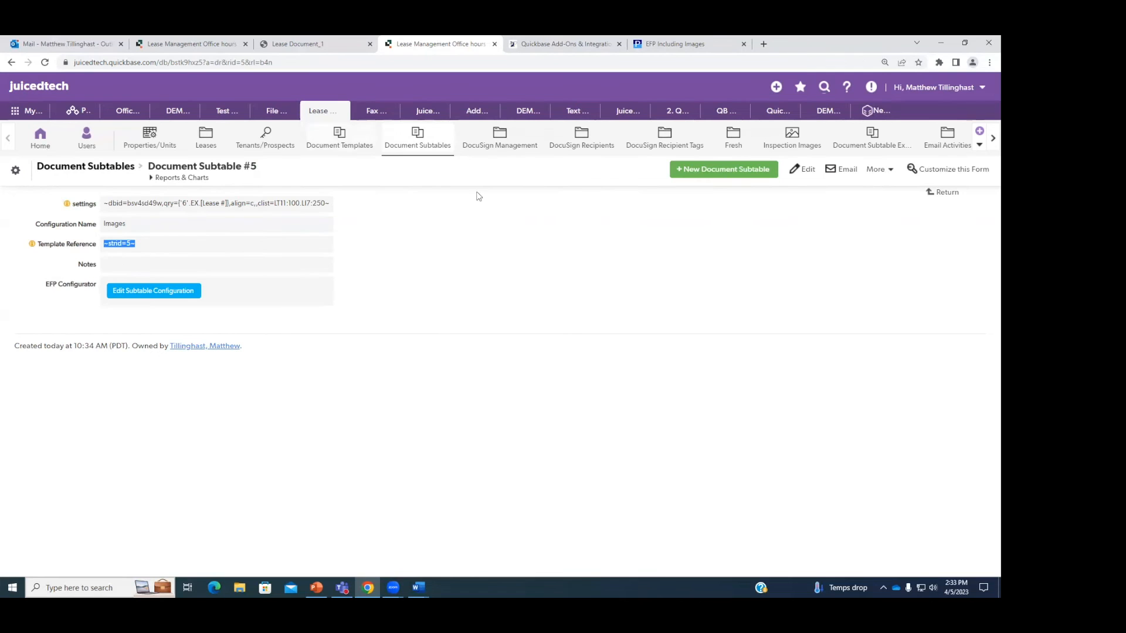
# Step: Switch to the Word template and copy the ~strid=5~ tag onto the blank line below the Payments section, reducing its indent
pyautogui.moveTo(419, 588)
pyautogui.click(598, 542)
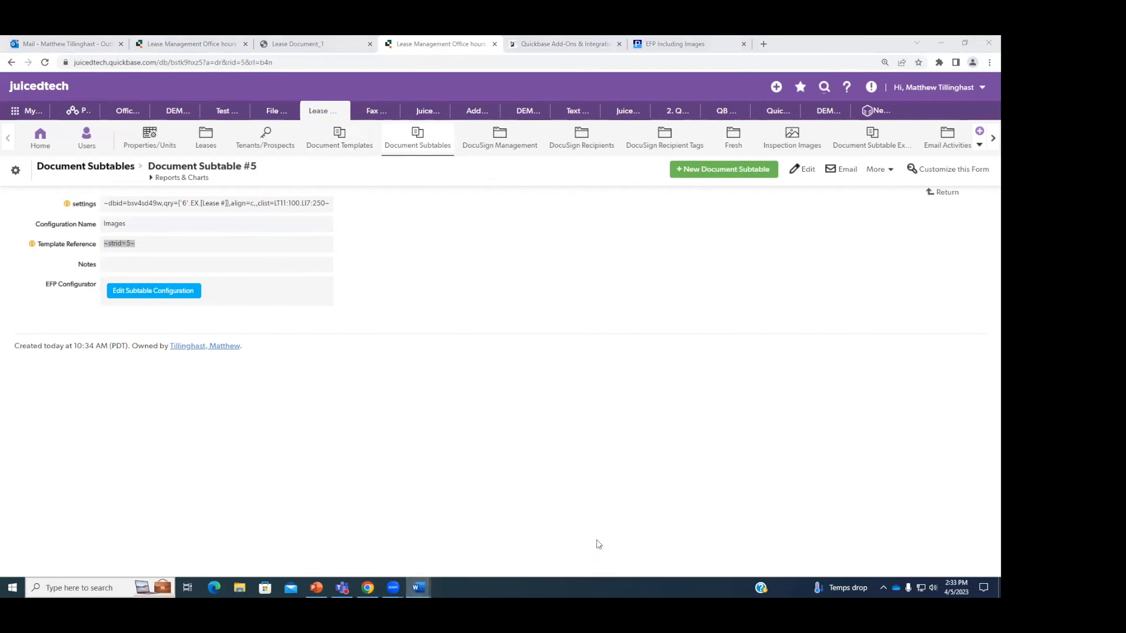
pyautogui.tripleClick(605, 447)
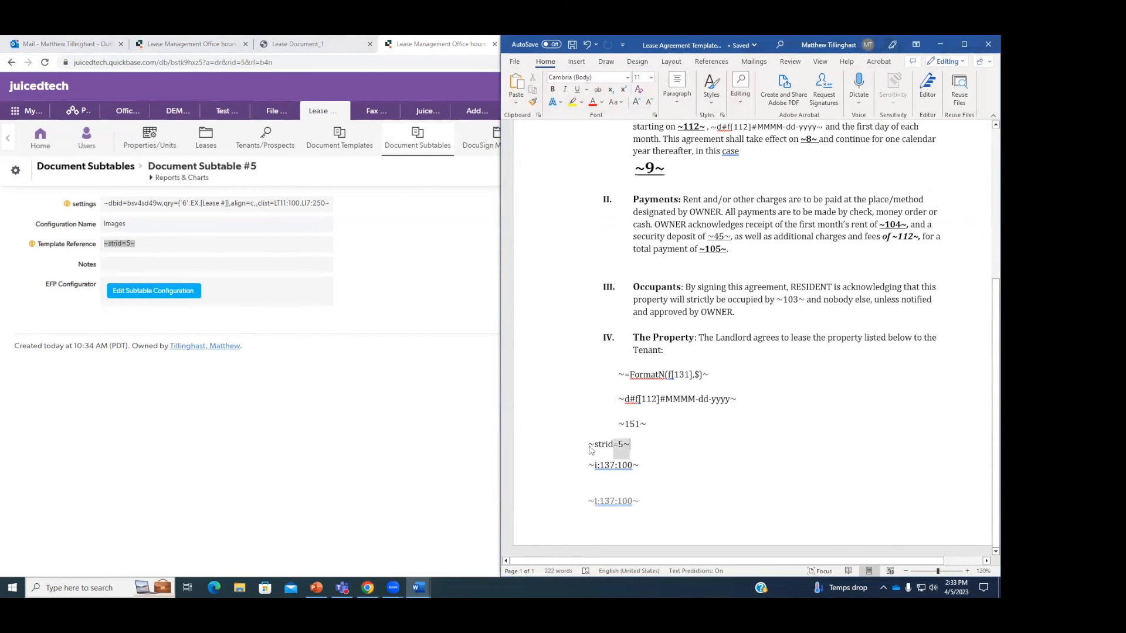
pyautogui.click(684, 456)
pyautogui.moveTo(625, 446); pyautogui.dragTo(586, 453)
pyautogui.hotkey('ctrl', 'c')
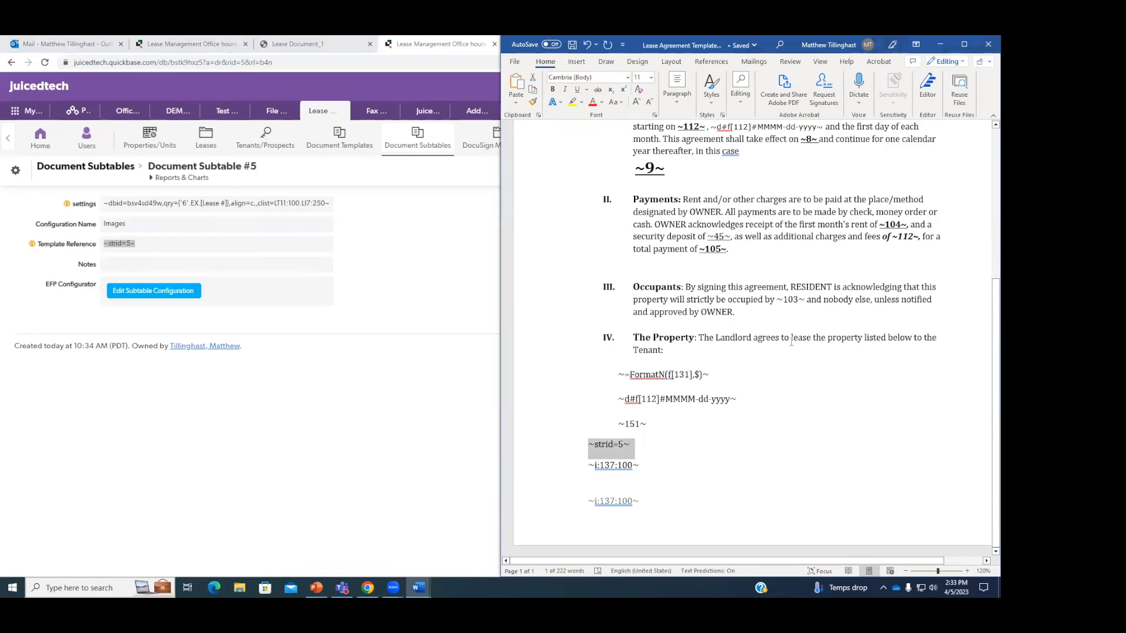
pyautogui.scroll(3, 711, 354)
pyautogui.click(711, 355)
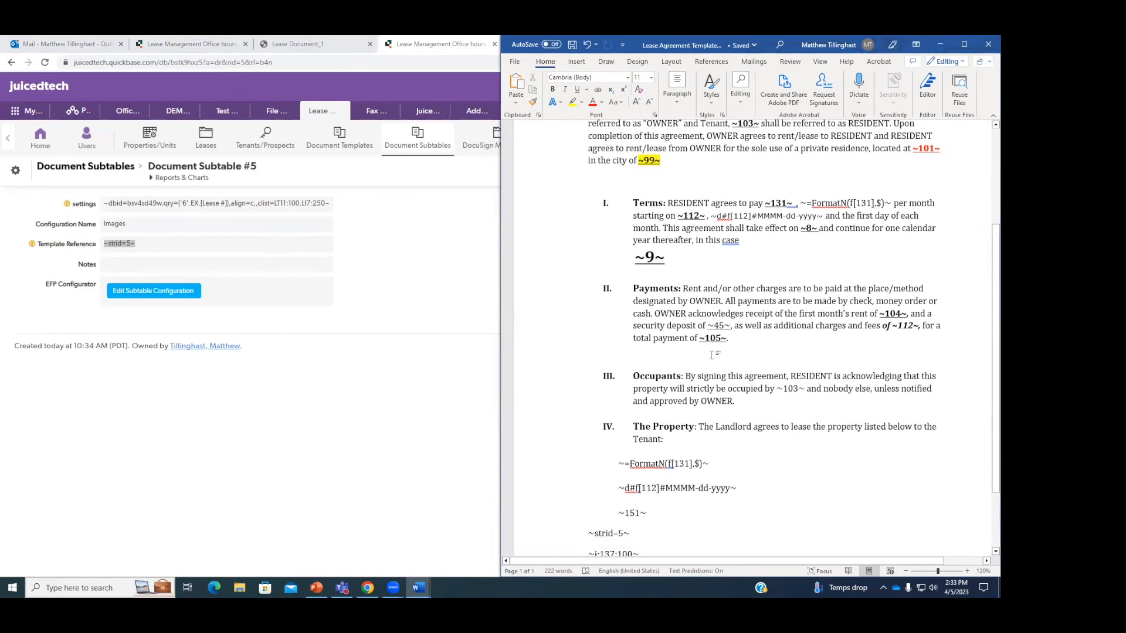
pyautogui.hotkey('ctrl', 'v')
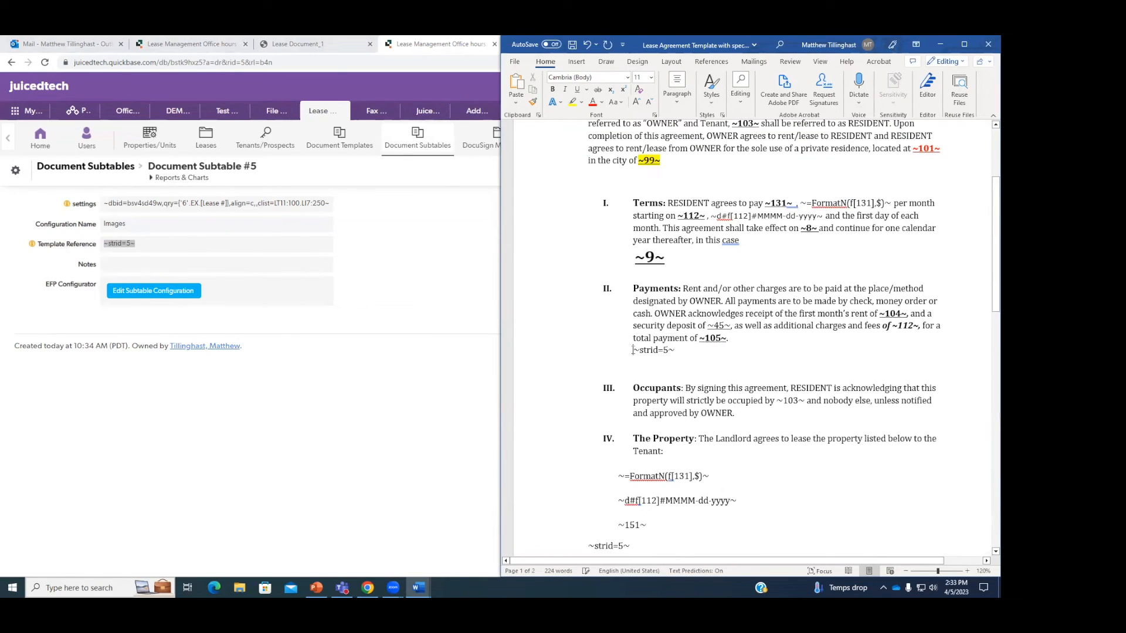
pyautogui.click(633, 350)
pyautogui.press('BackSpace')
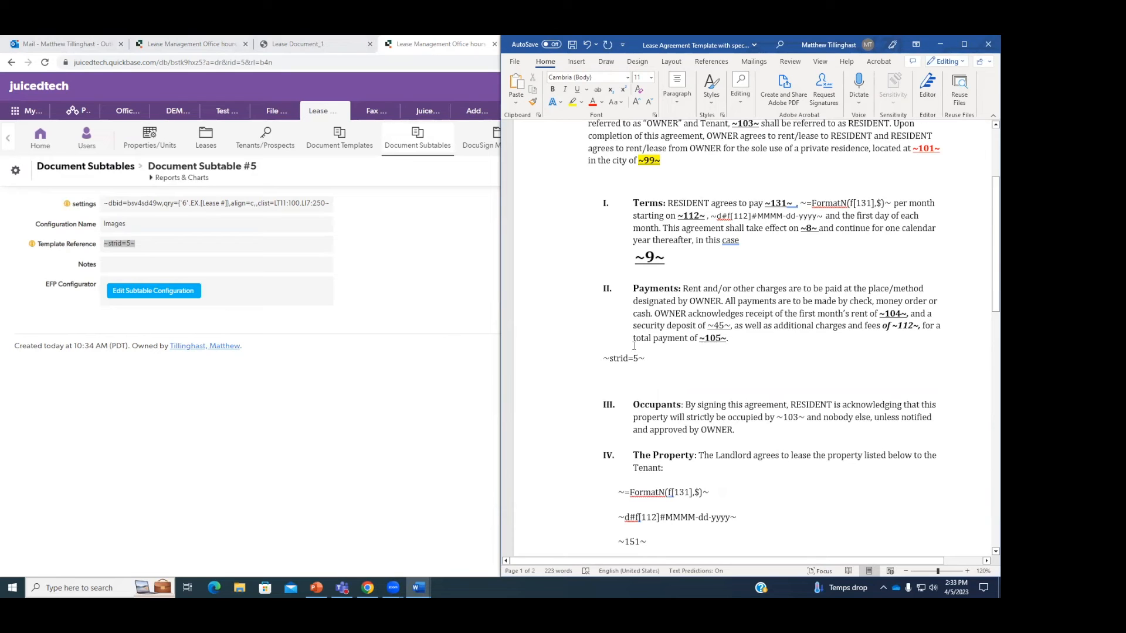
# Step: Save the template as a new version named "Lease Agreement Template with special tags 1.8"
pyautogui.click(515, 61)
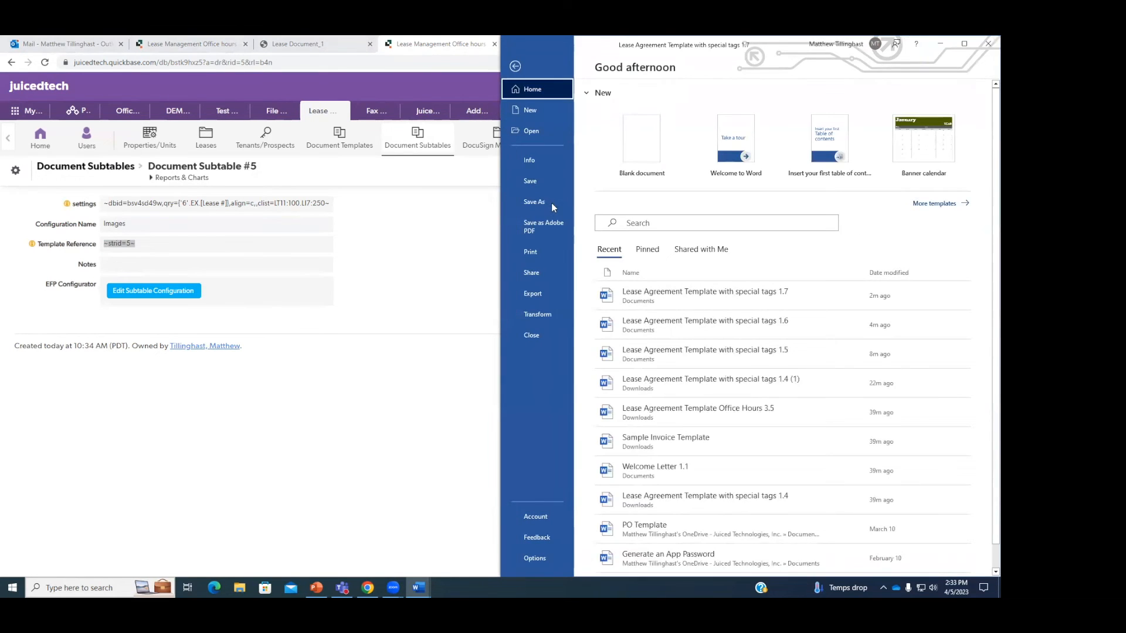
pyautogui.click(551, 206)
pyautogui.click(639, 275)
pyautogui.click(548, 142)
pyautogui.click(732, 245)
pyautogui.press('BackSpace')
pyautogui.write('8')
pyautogui.press('Return')
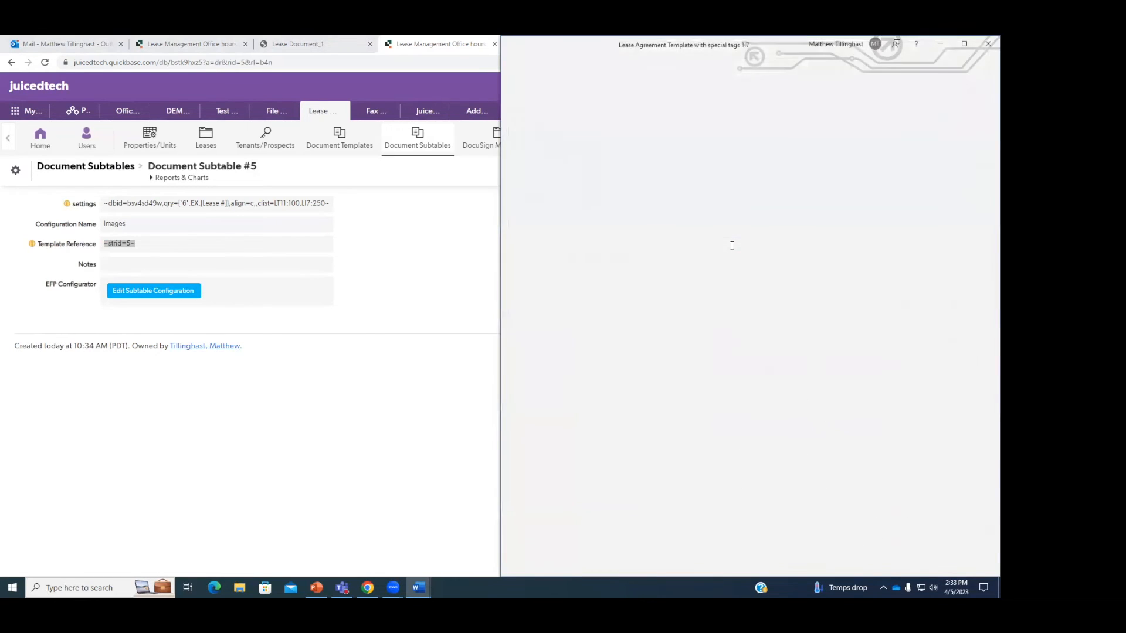
# Step: Return to the browser, open the Images subtable's configuration in the Exact Forms Plus Configurator and widen its window
pyautogui.click(940, 43)
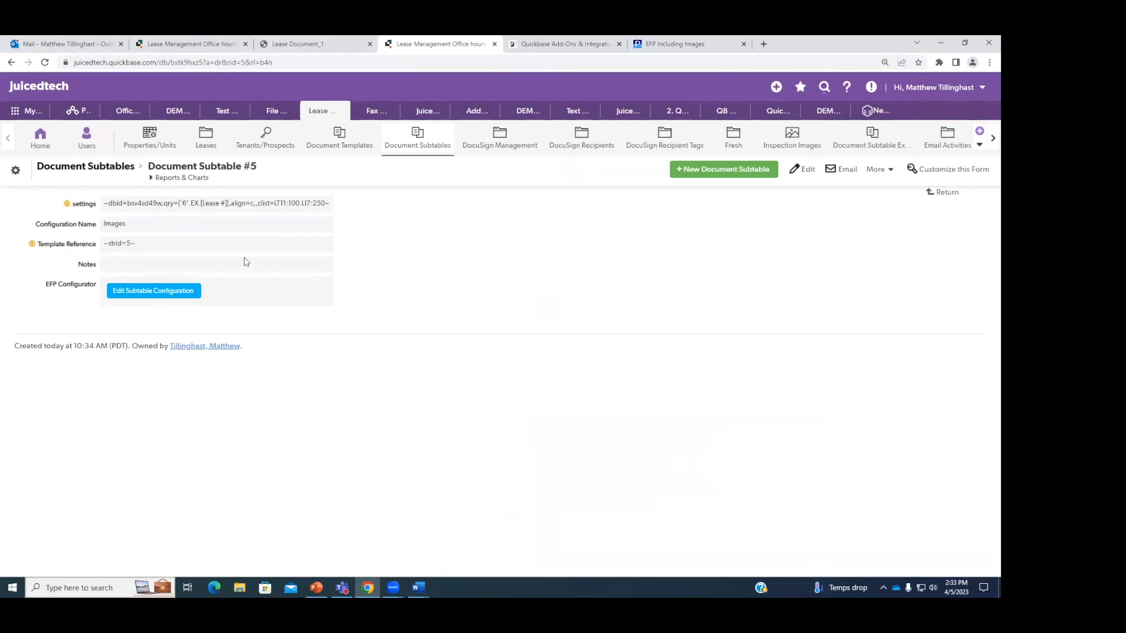
pyautogui.click(160, 291)
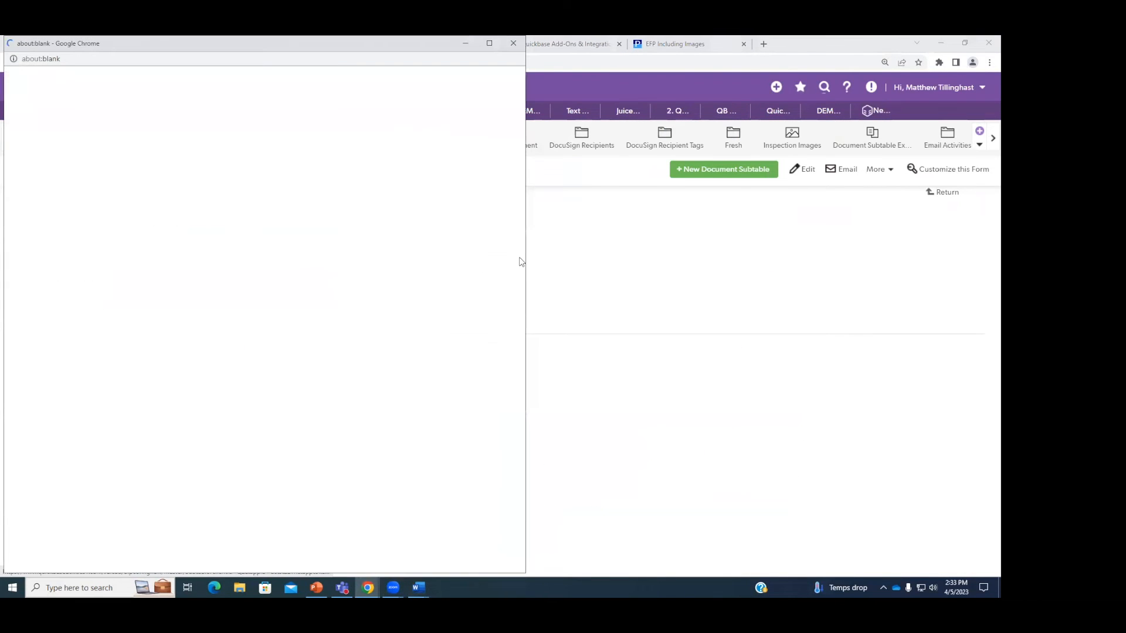
pyautogui.moveTo(526, 262); pyautogui.dragTo(661, 262)
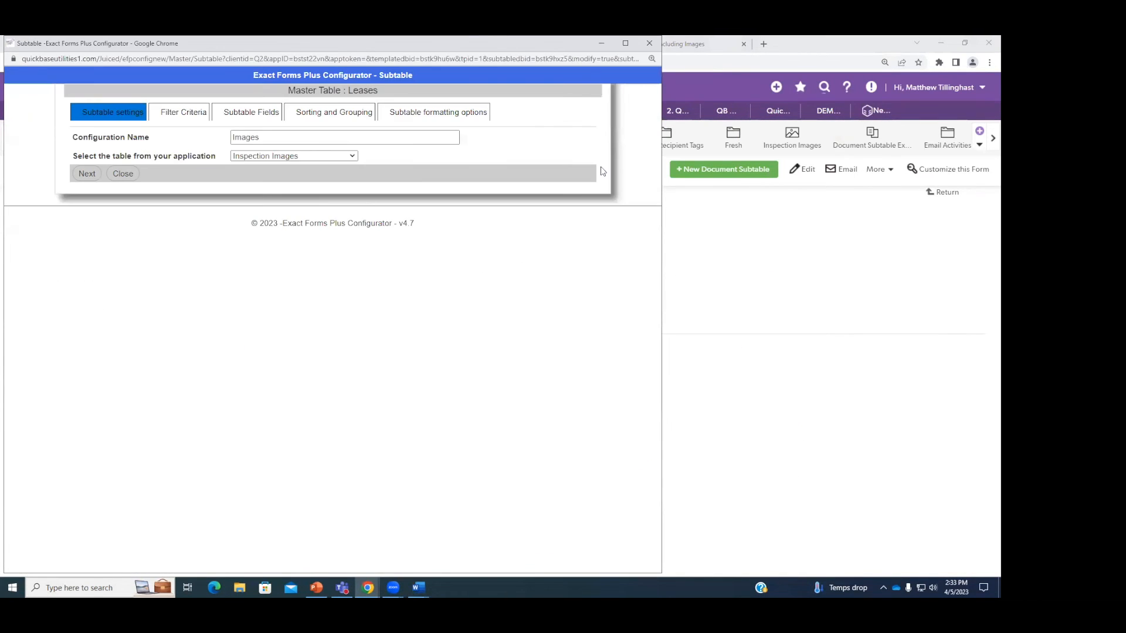
# Step: Maximize the configurator window, check the master table, and select Inspection Images as the subtable's source table
pyautogui.doubleClick(553, 41)
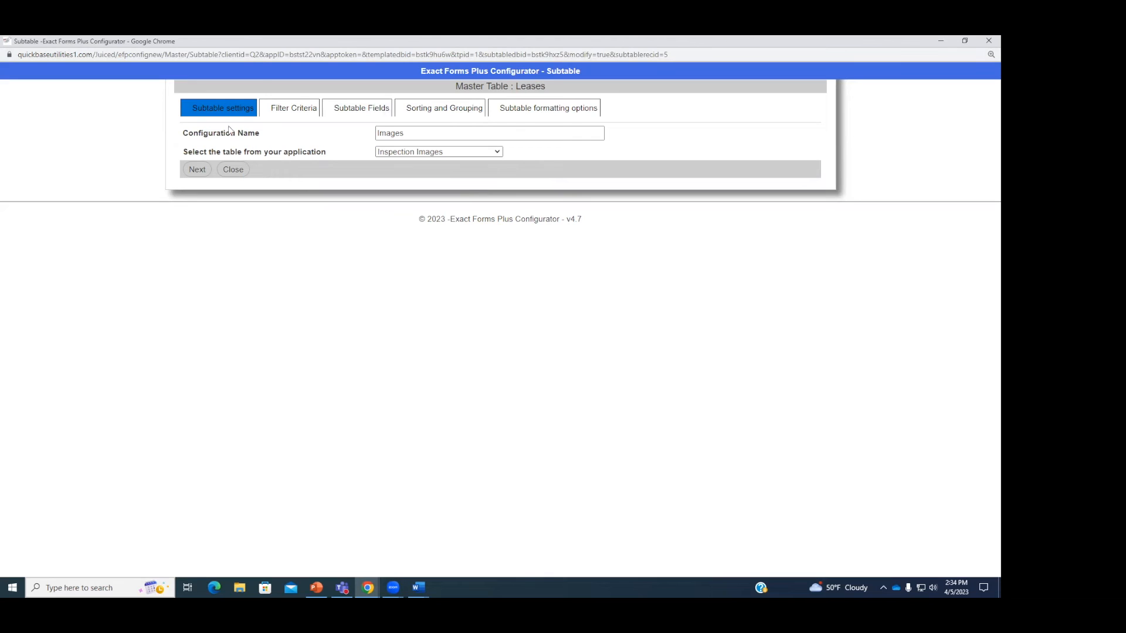
pyautogui.moveTo(455, 86); pyautogui.dragTo(544, 86)
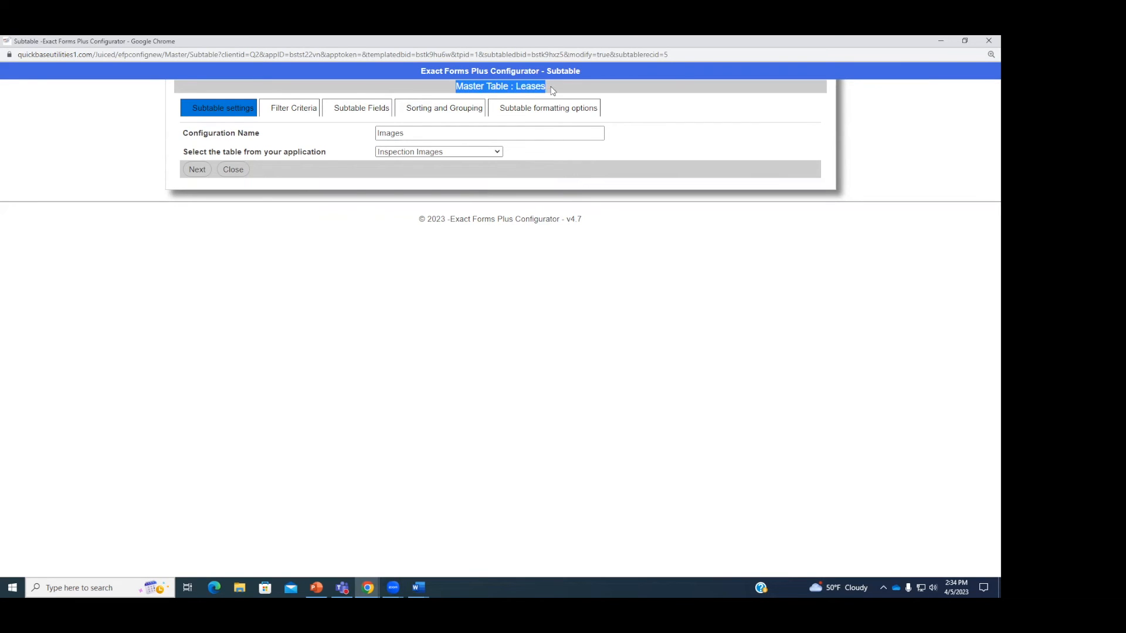
pyautogui.click(533, 82)
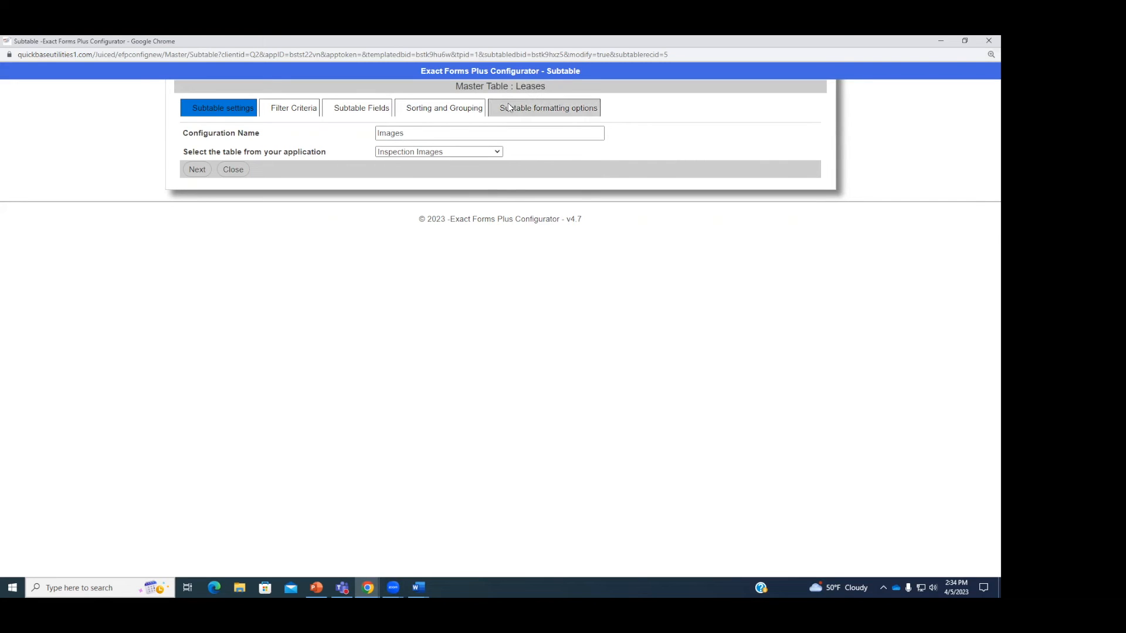
pyautogui.click(382, 154)
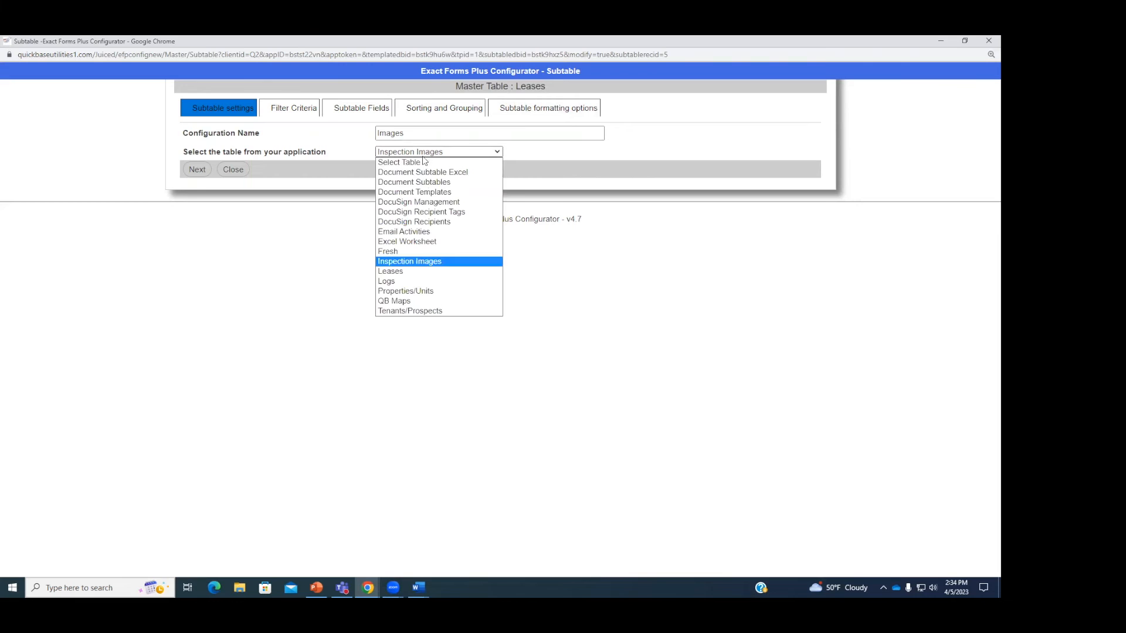
pyautogui.click(432, 264)
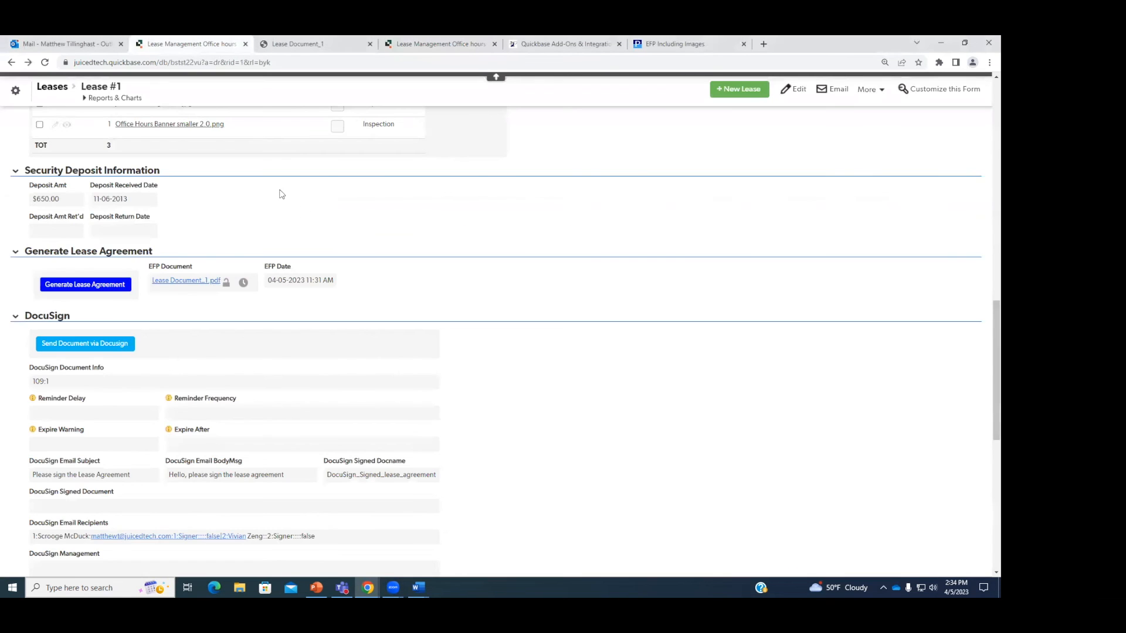
# Step: Open the Leases table's table-to-table relationships from its settings and examine the Leases to Inspection Images relationship
pyautogui.scroll(5, 316, 235)
pyautogui.click(17, 92)
pyautogui.click(123, 434)
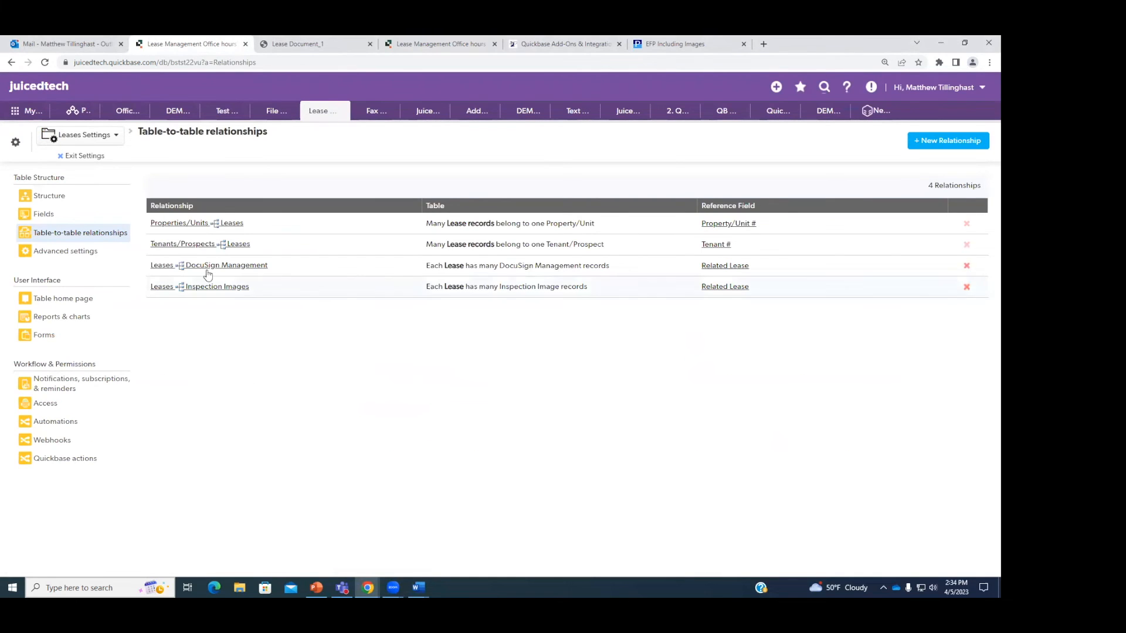
pyautogui.moveTo(174, 293)
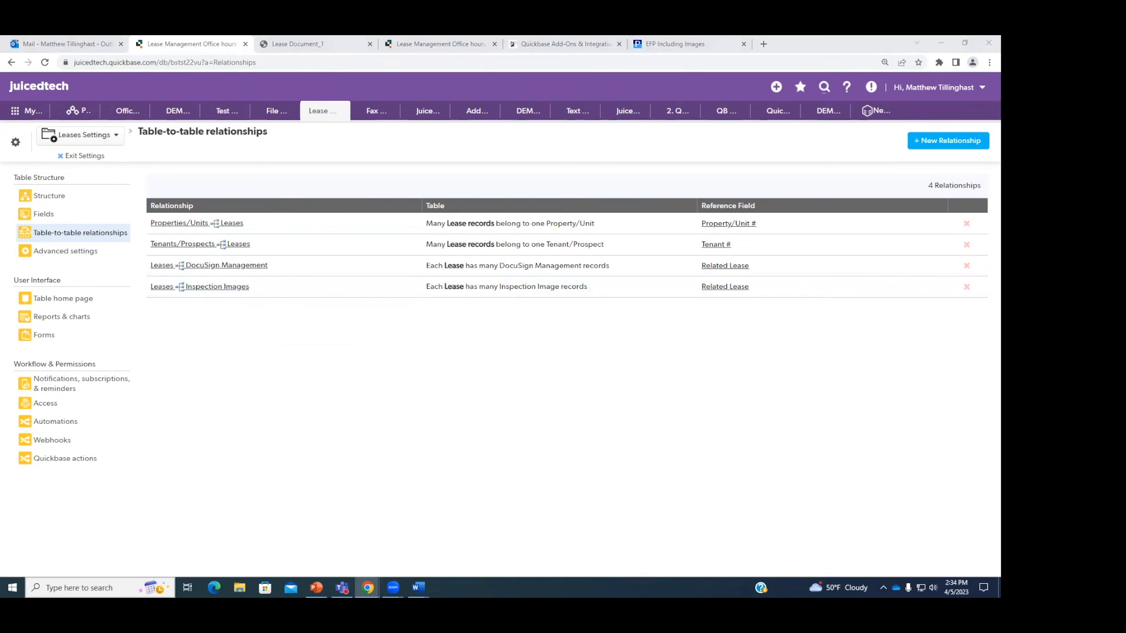
# Step: Return to the configurator window and proceed to the Images subtable's filter criteria
pyautogui.click(940, 43)
pyautogui.click(195, 170)
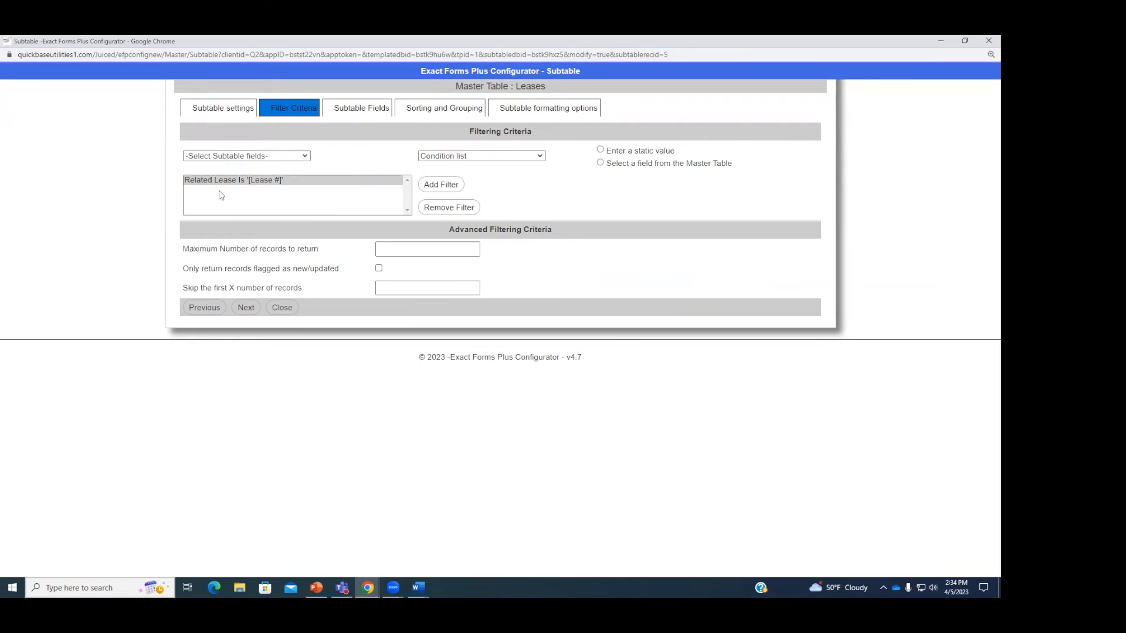
pyautogui.moveTo(462, 46)
pyautogui.mouseDown()
pyautogui.moveTo(350, 337)
pyautogui.moveTo(397, 326)
pyautogui.moveTo(454, 40)
pyautogui.mouseUp()
# Step: Add a subtable filter requiring Document Type Is the static value "Inspection"
pyautogui.click(293, 157)
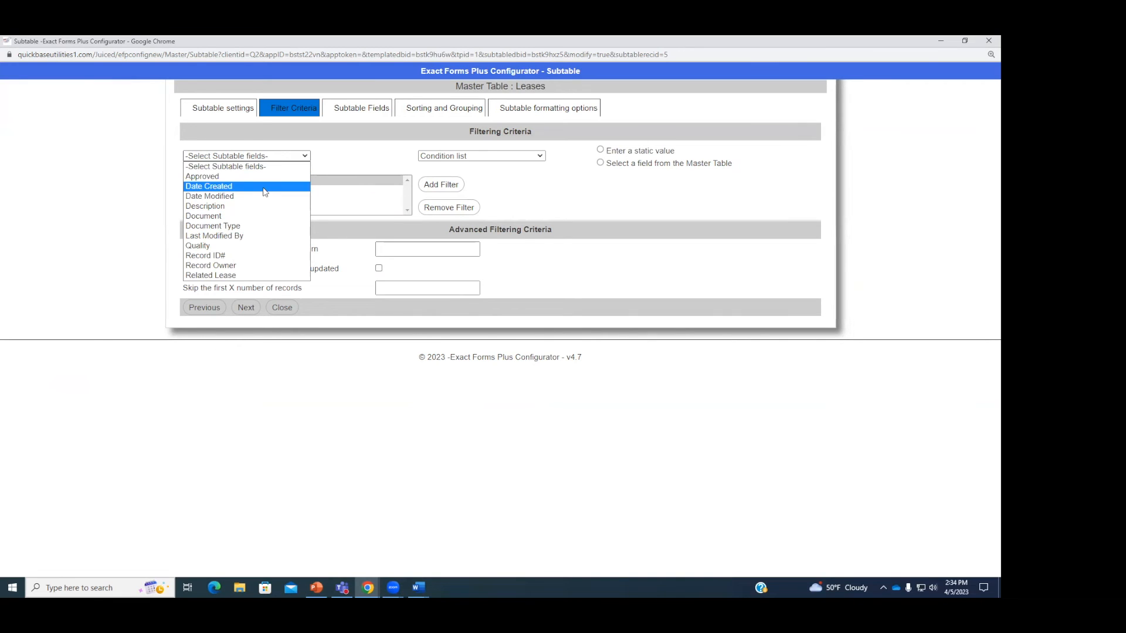
pyautogui.click(249, 226)
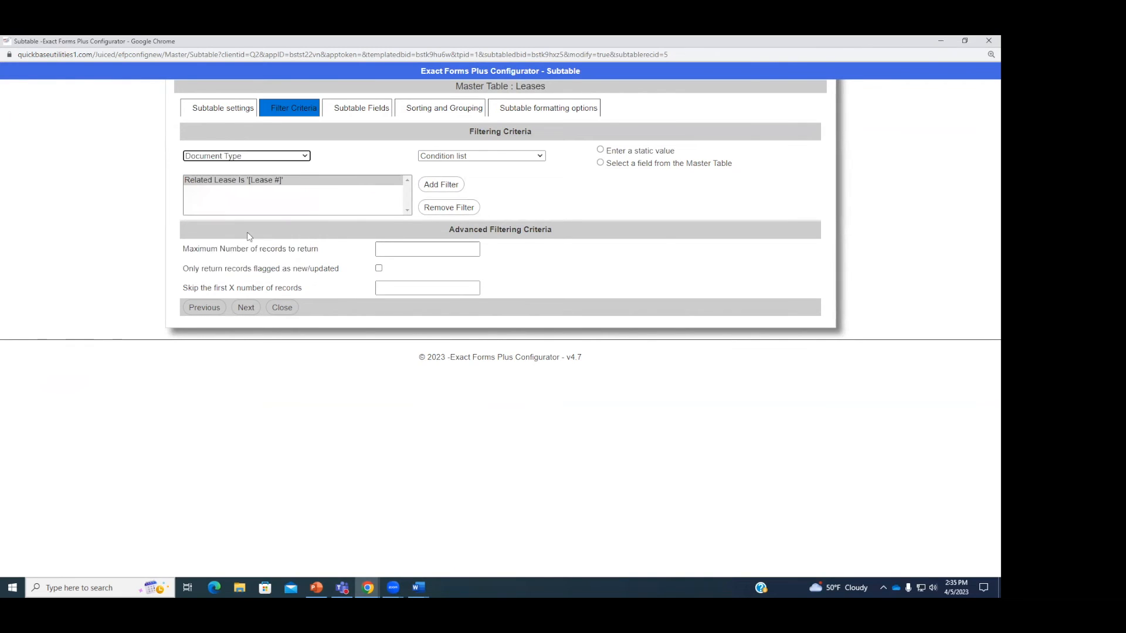
pyautogui.click(487, 157)
pyautogui.click(461, 201)
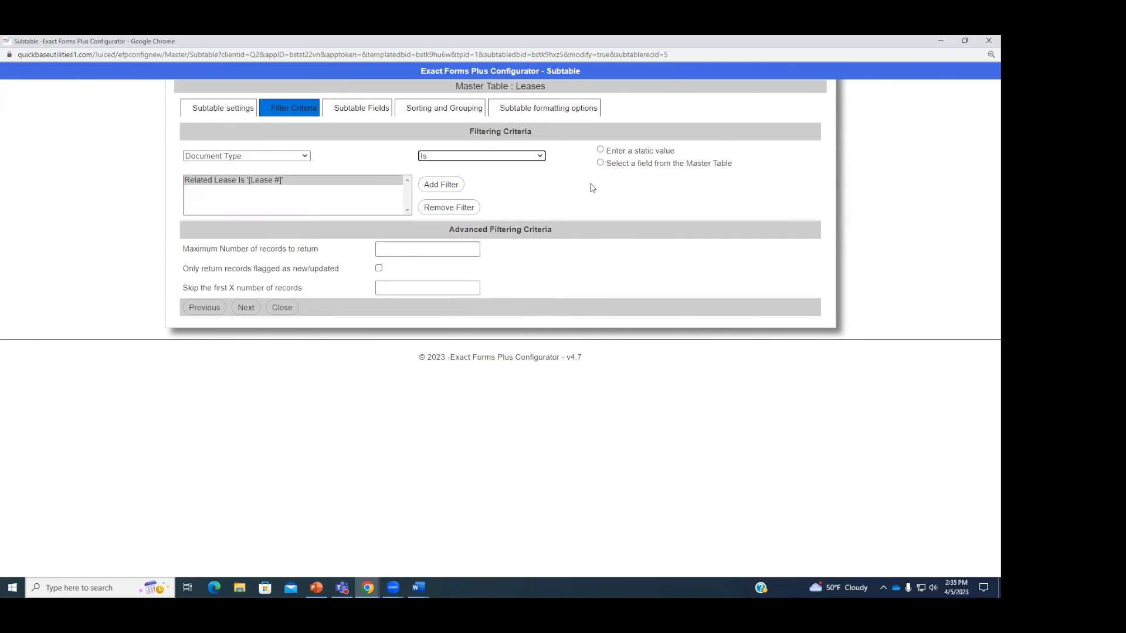
pyautogui.click(599, 149)
pyautogui.click(678, 156)
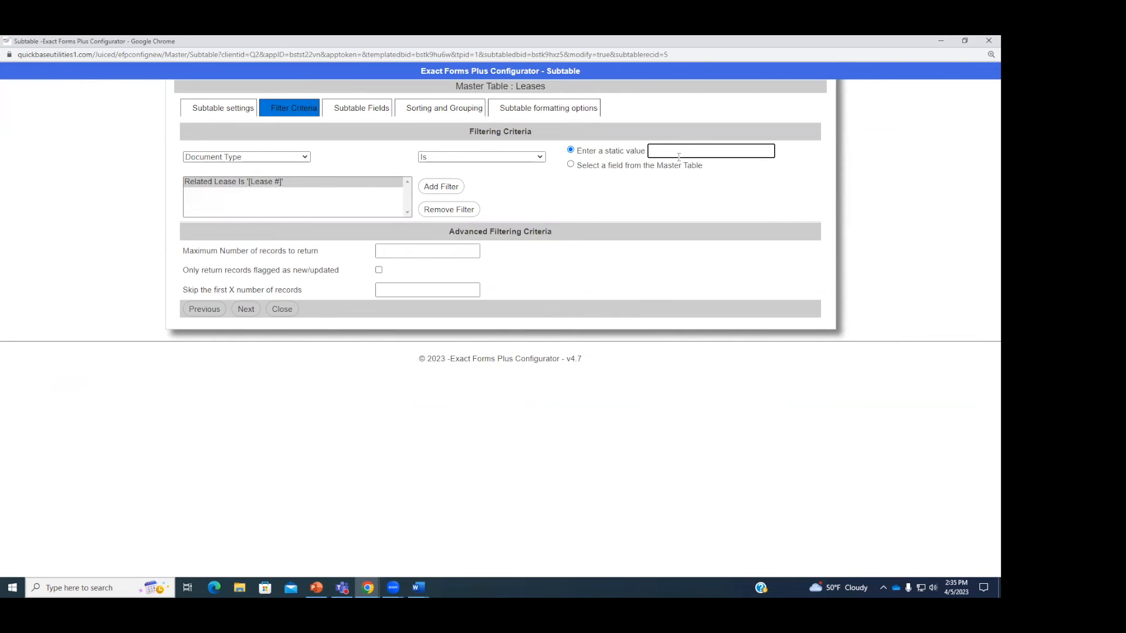
pyautogui.write('Inspection')
pyautogui.click(443, 187)
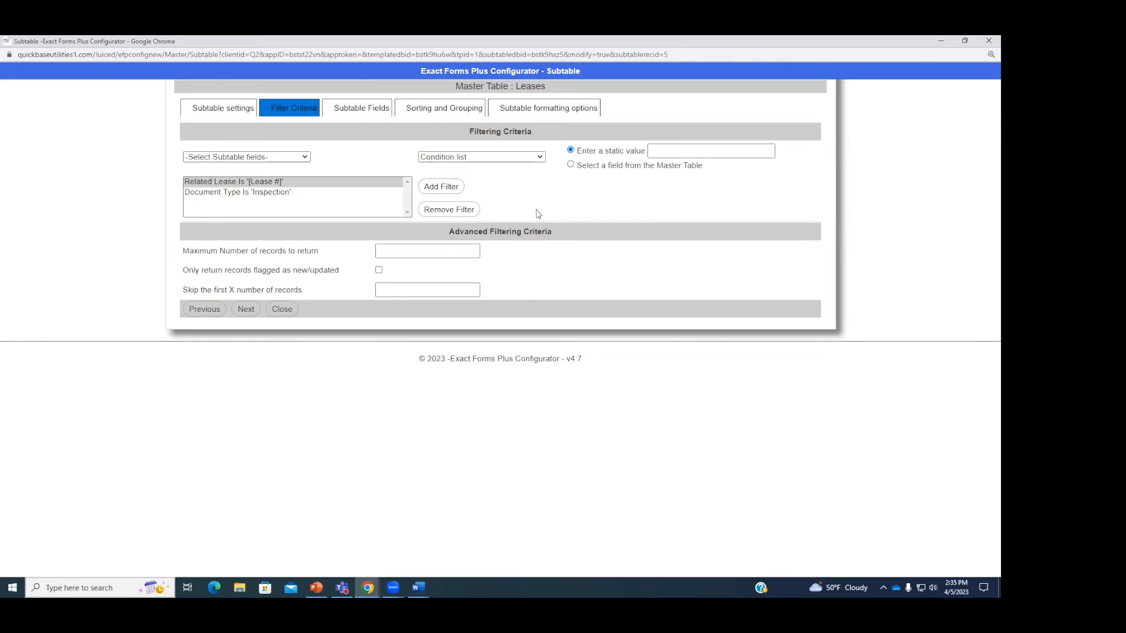
# Step: Remove the Document Type filter from the filter list and select the Related Lease filter
pyautogui.click(337, 199)
pyautogui.click(450, 209)
pyautogui.click(306, 183)
# Step: Proceed to the subtable fields and sort them by FID ascending and descending, then clear the sort
pyautogui.click(253, 309)
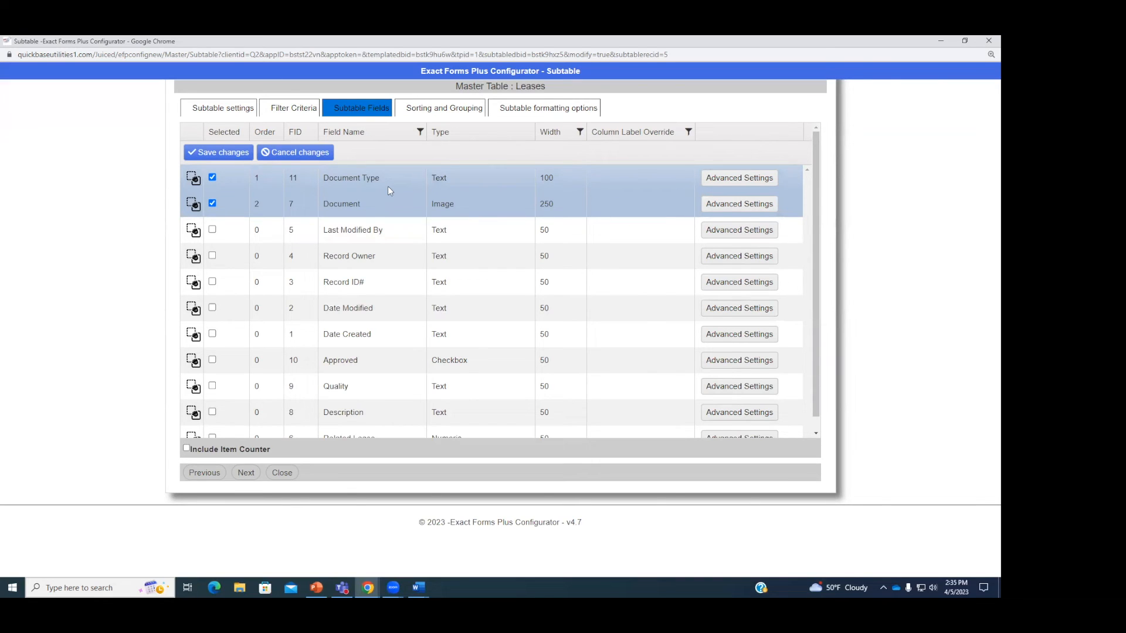
pyautogui.click(298, 134)
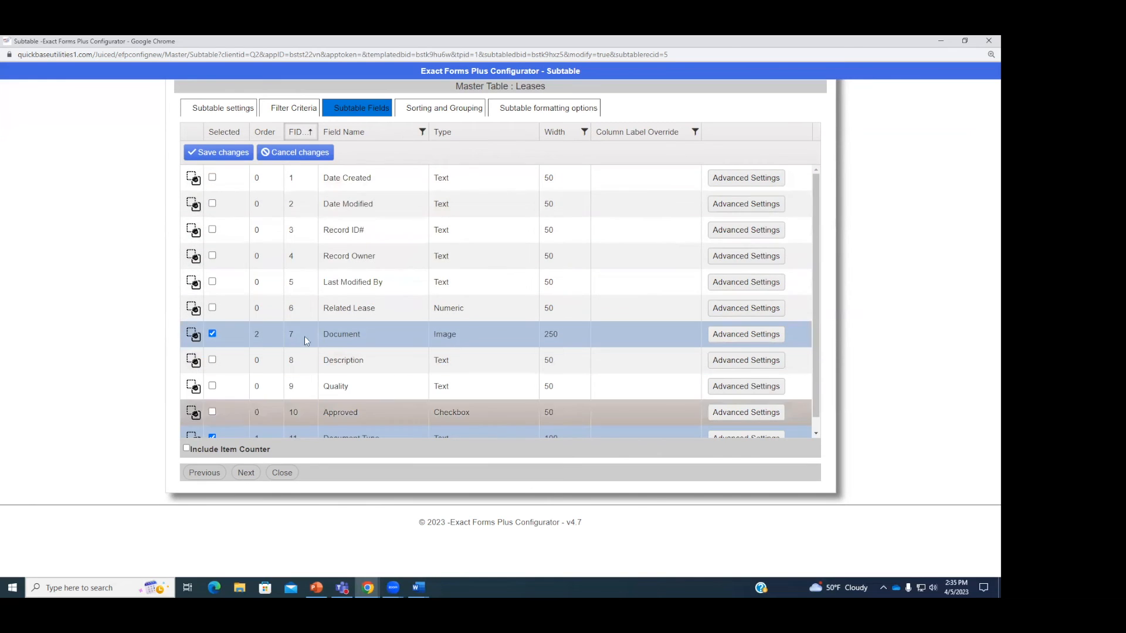
pyautogui.click(299, 134)
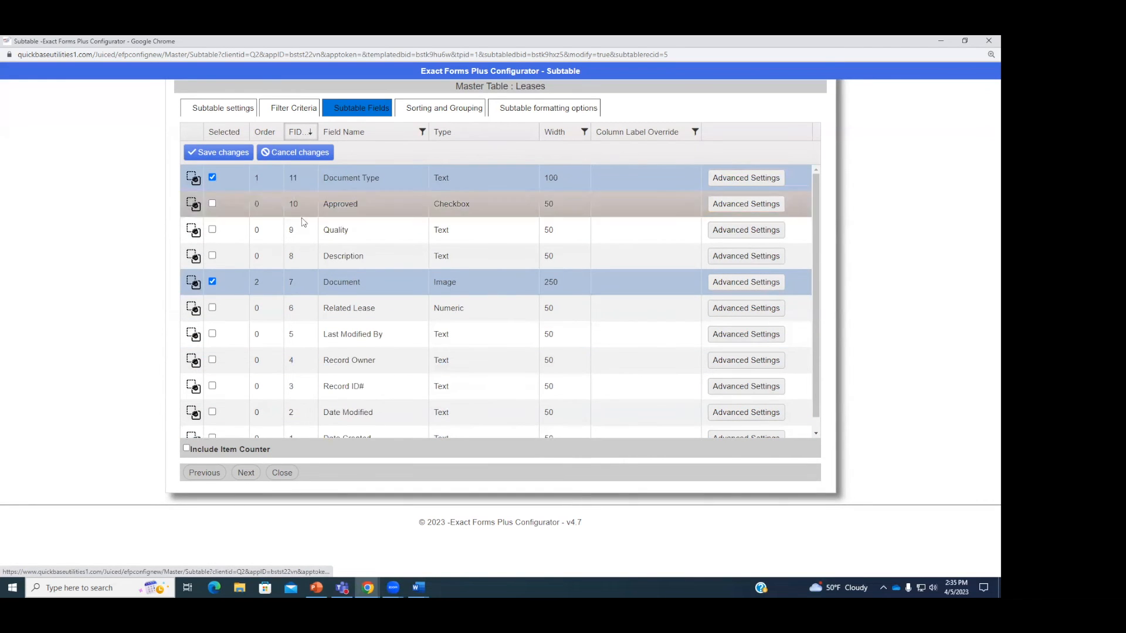
pyautogui.click(306, 133)
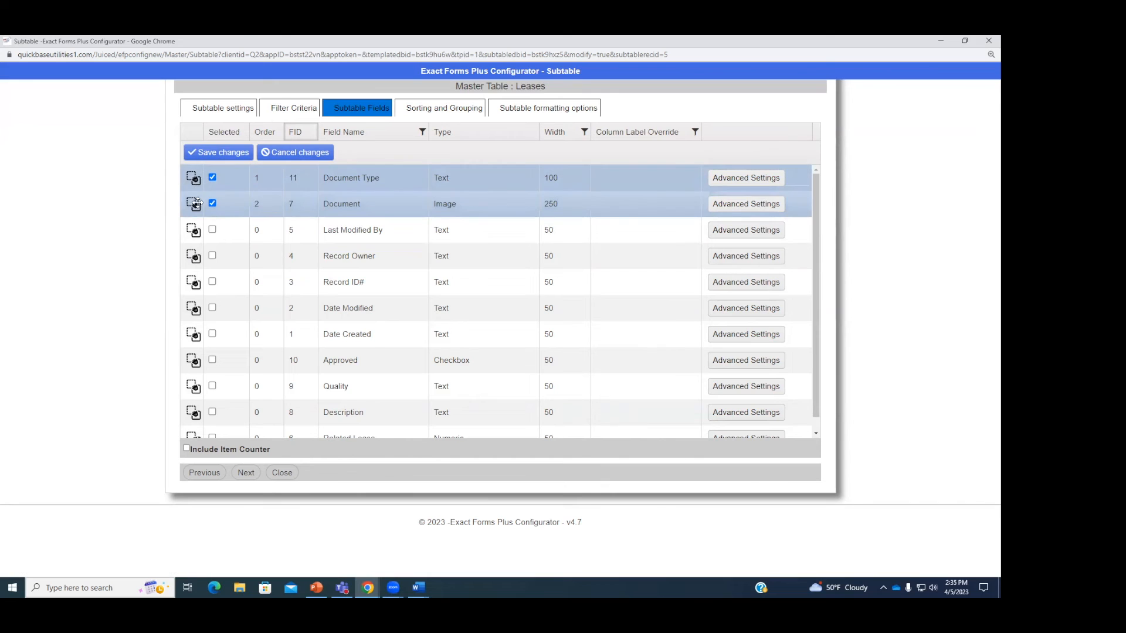
# Step: Include the Last Modified By and Related Lease fields in the subtable and set Last Modified By's order to 4
pyautogui.click(212, 230)
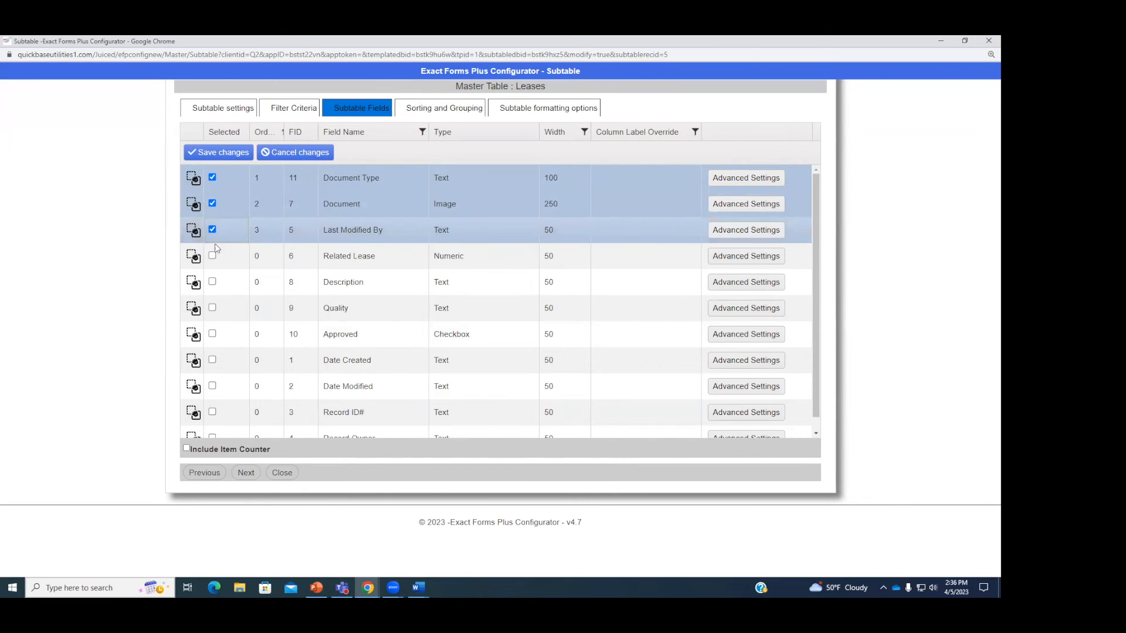
pyautogui.click(212, 256)
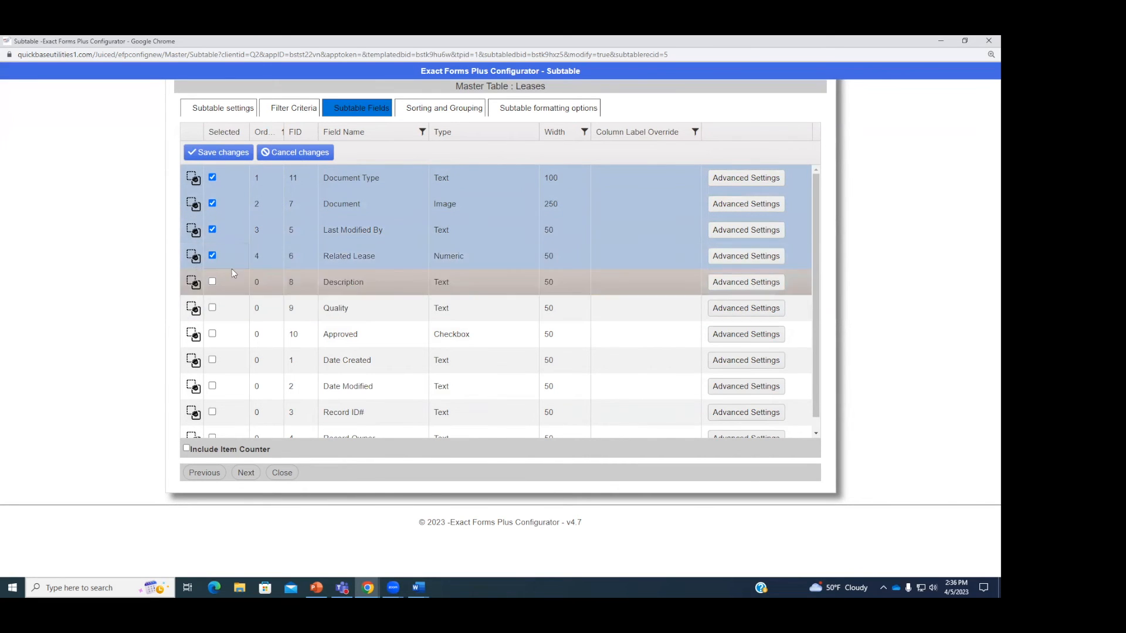
pyautogui.click(262, 231)
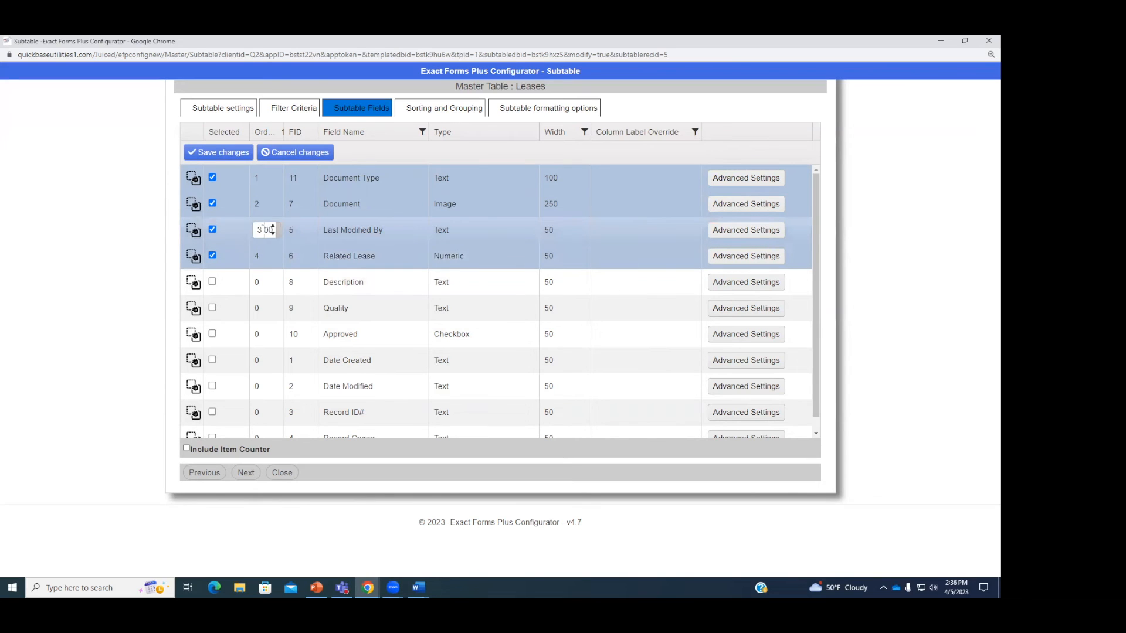
pyautogui.click(272, 227)
pyautogui.click(261, 282)
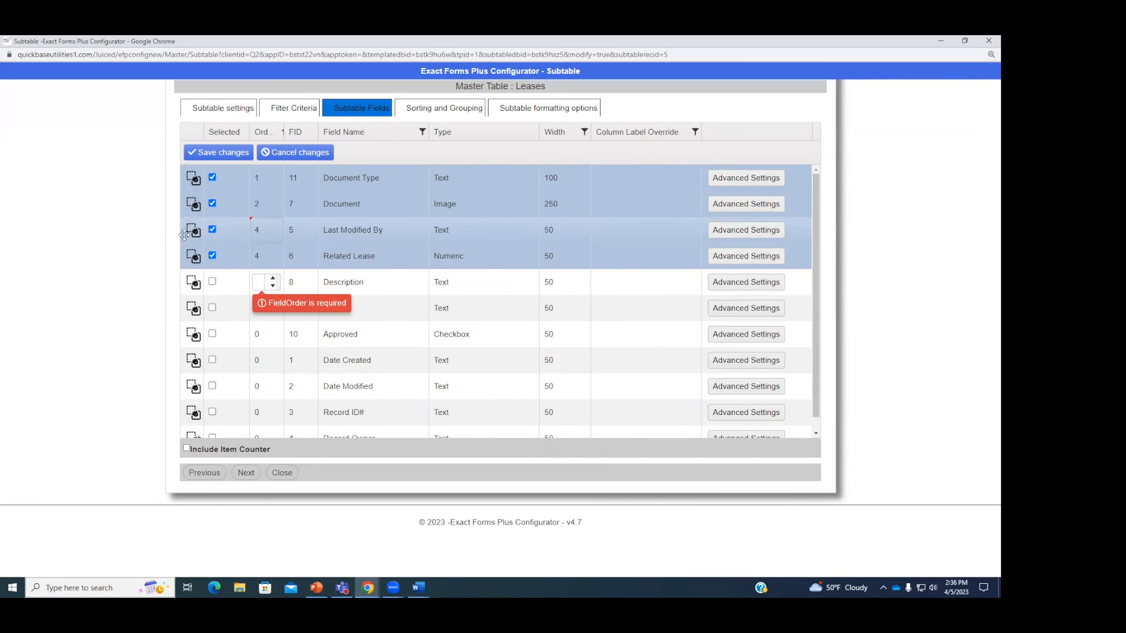
# Step: Move Last Modified By and then Document to the first place in the field order, then discard all field changes
pyautogui.moveTo(192, 229); pyautogui.dragTo(227, 177)
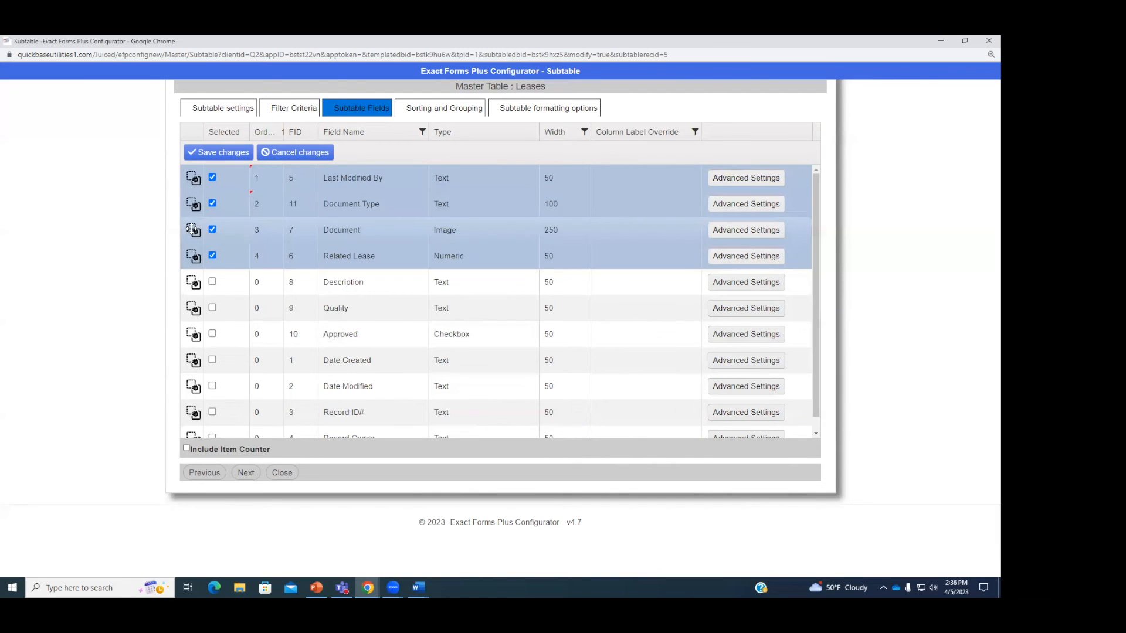
pyautogui.moveTo(197, 230); pyautogui.dragTo(231, 170)
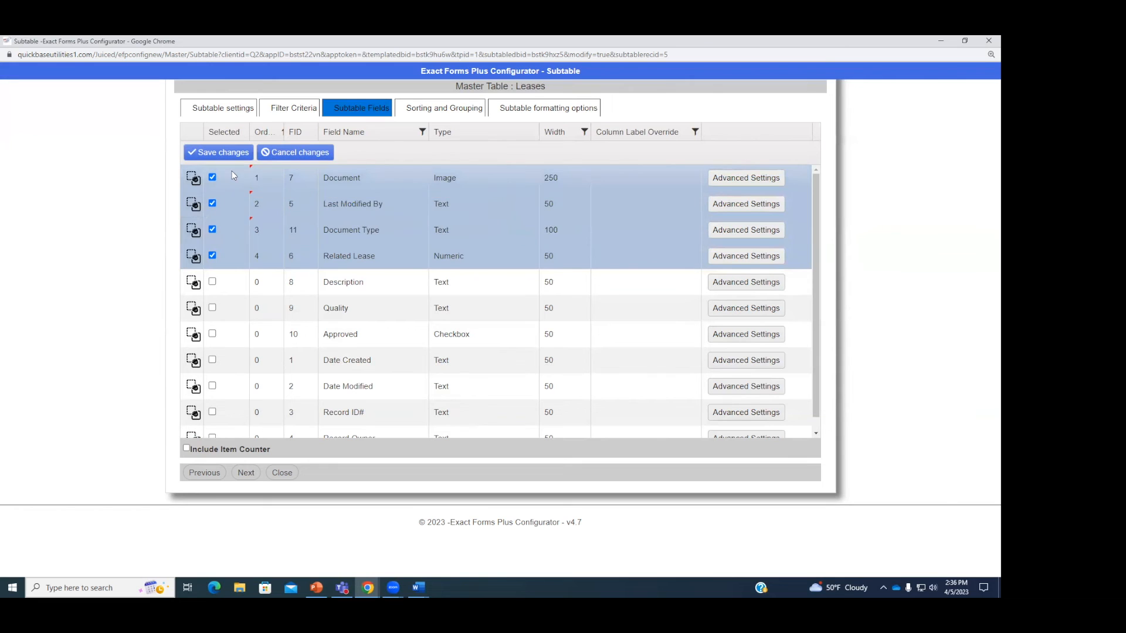
pyautogui.click(291, 154)
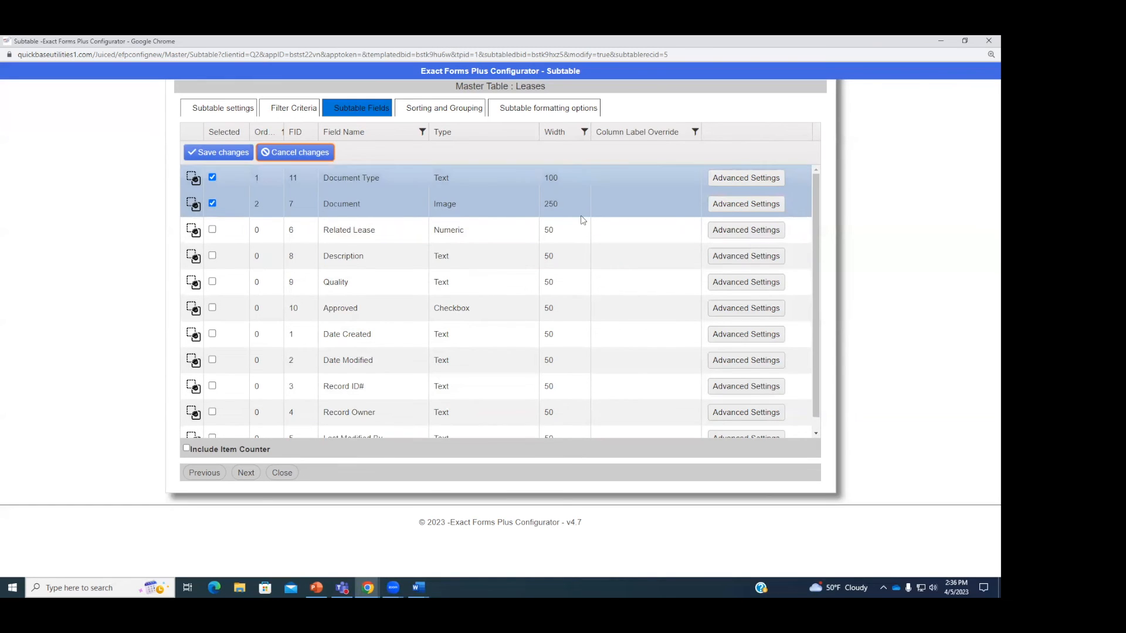
# Step: Try to change the Related Lease field's type to Float
pyautogui.click(487, 232)
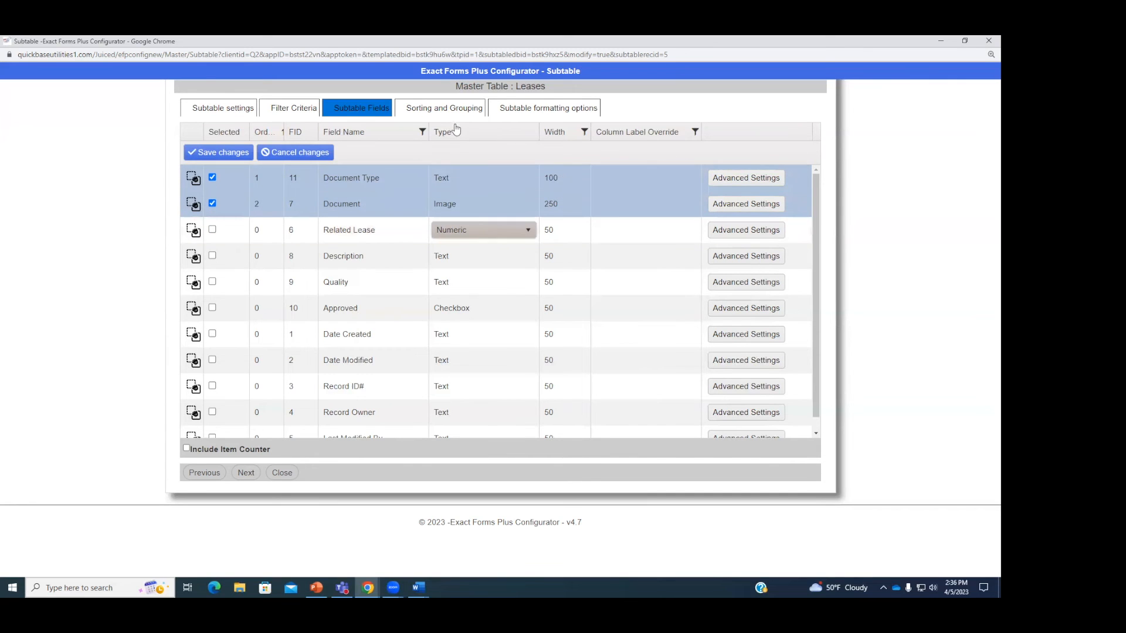
pyautogui.click(499, 234)
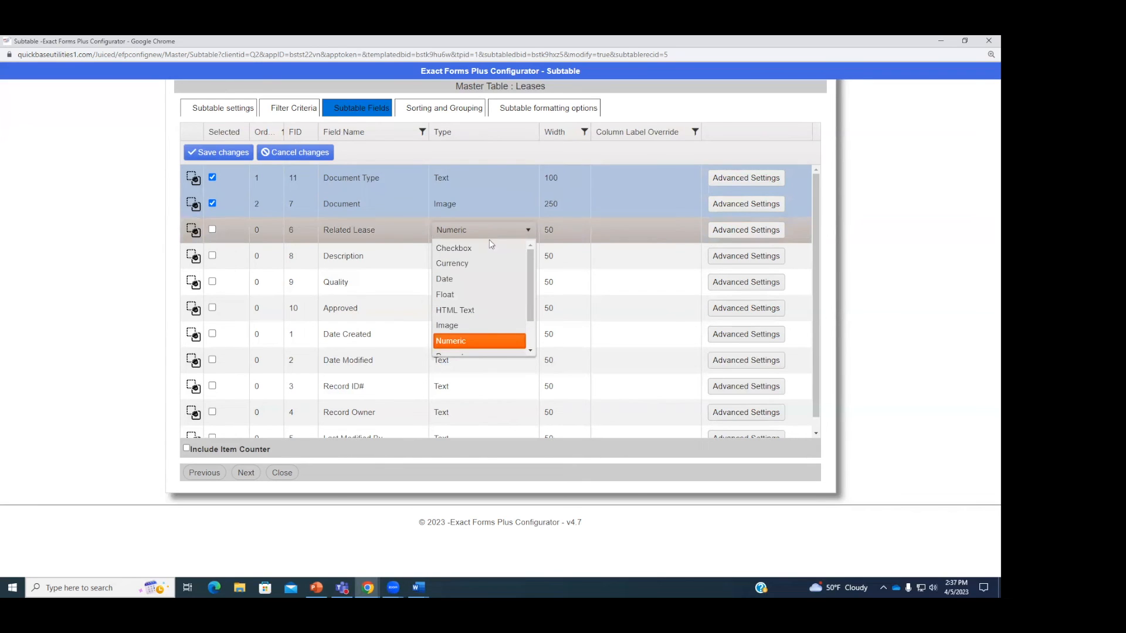
pyautogui.scroll(-1, 490, 302)
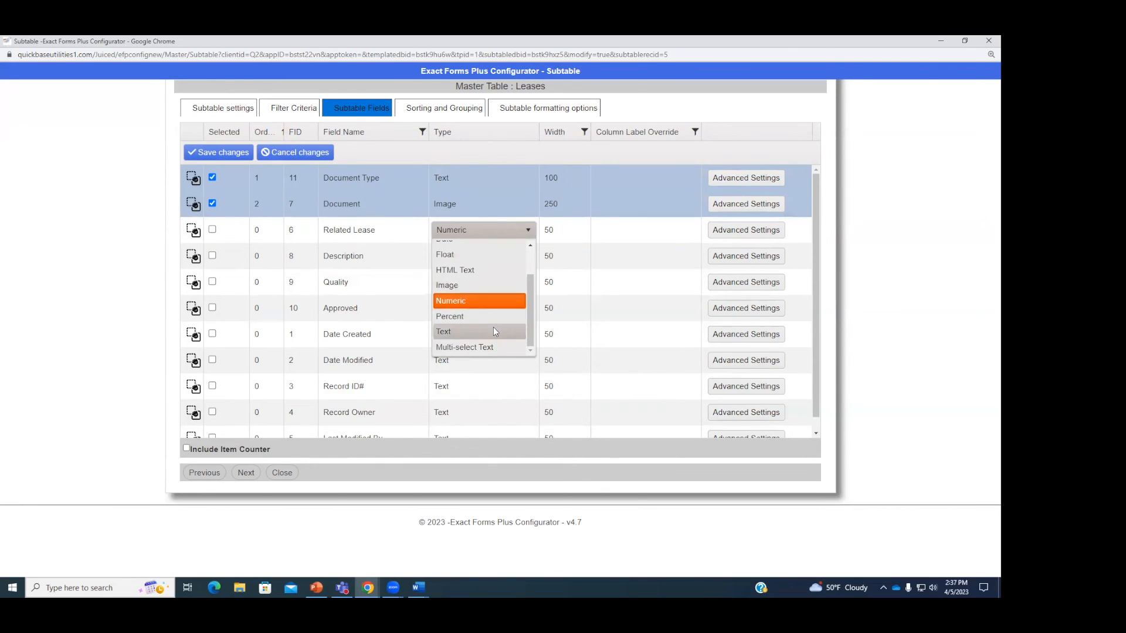
pyautogui.scroll(1, 494, 326)
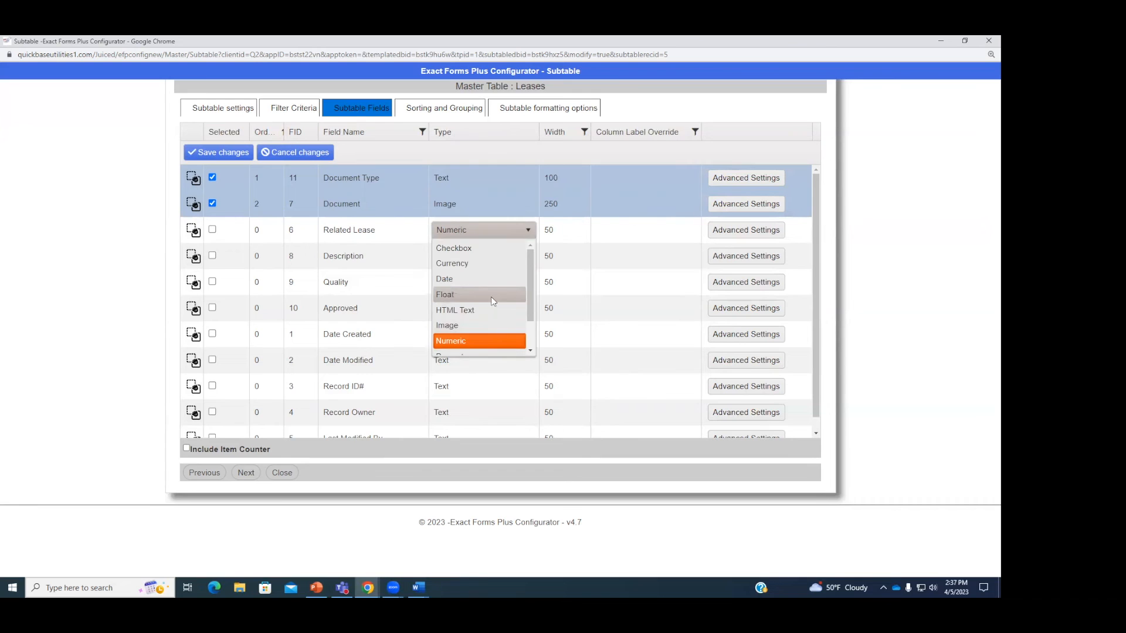
pyautogui.click(468, 294)
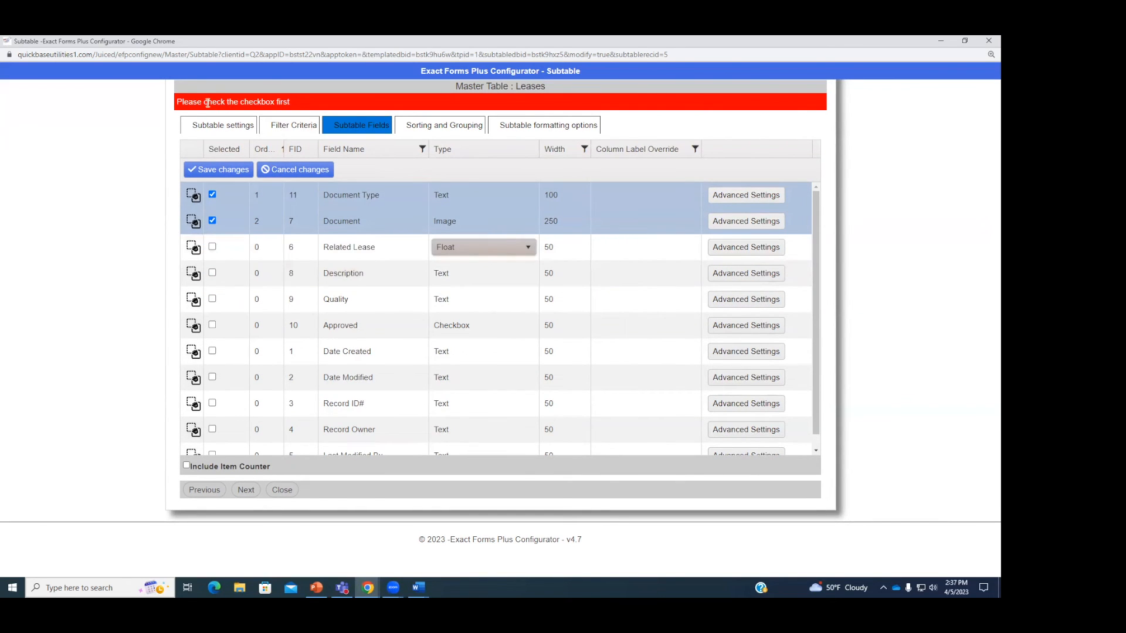
# Step: Review the field types available for Related Lease and discard the unsaved type change
pyautogui.click(479, 252)
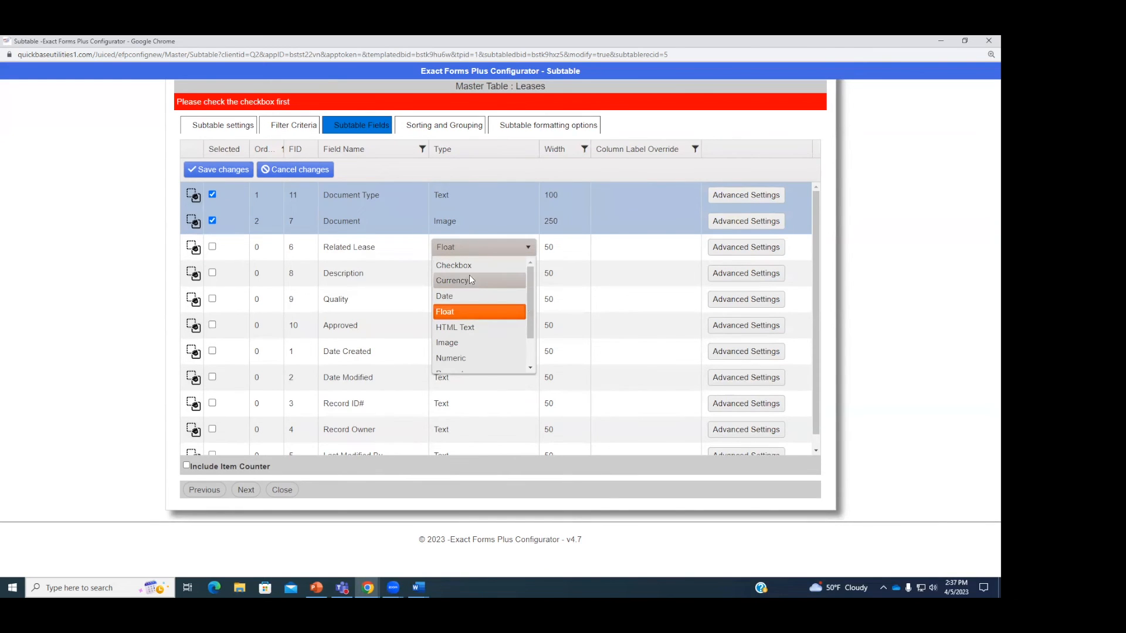
pyautogui.scroll(-1, 483, 326)
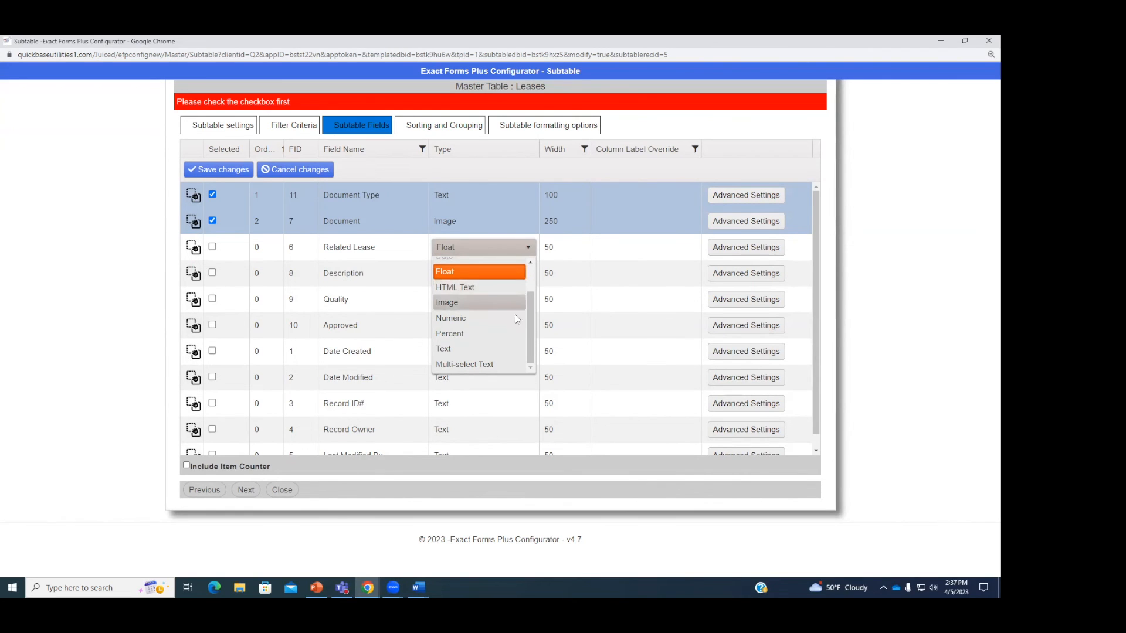
pyautogui.scroll(1, 469, 308)
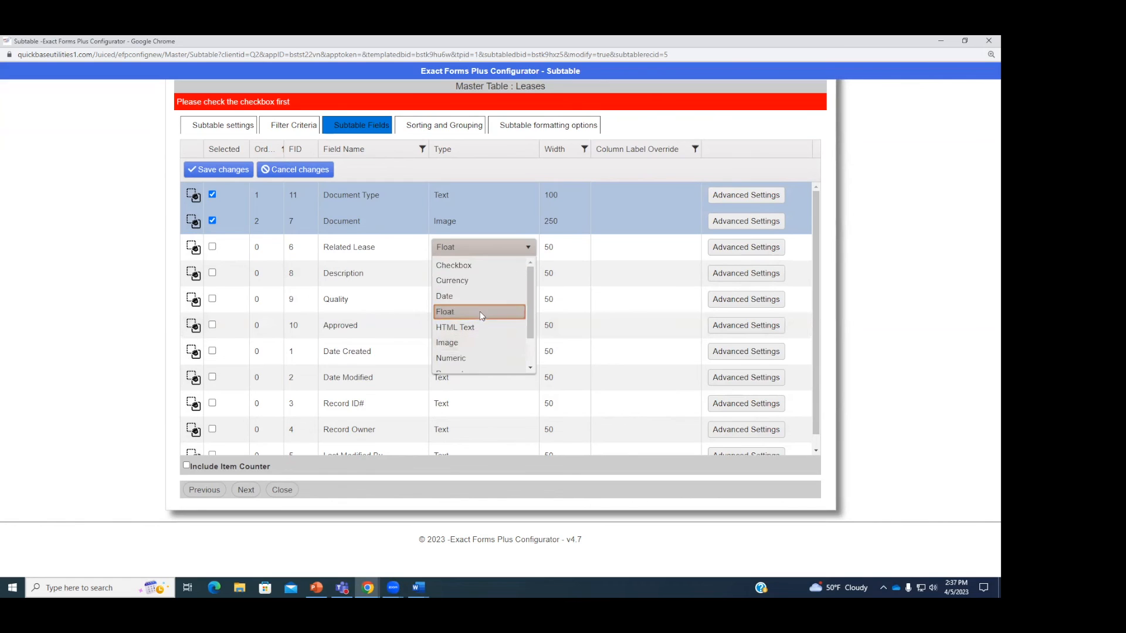
pyautogui.click(320, 170)
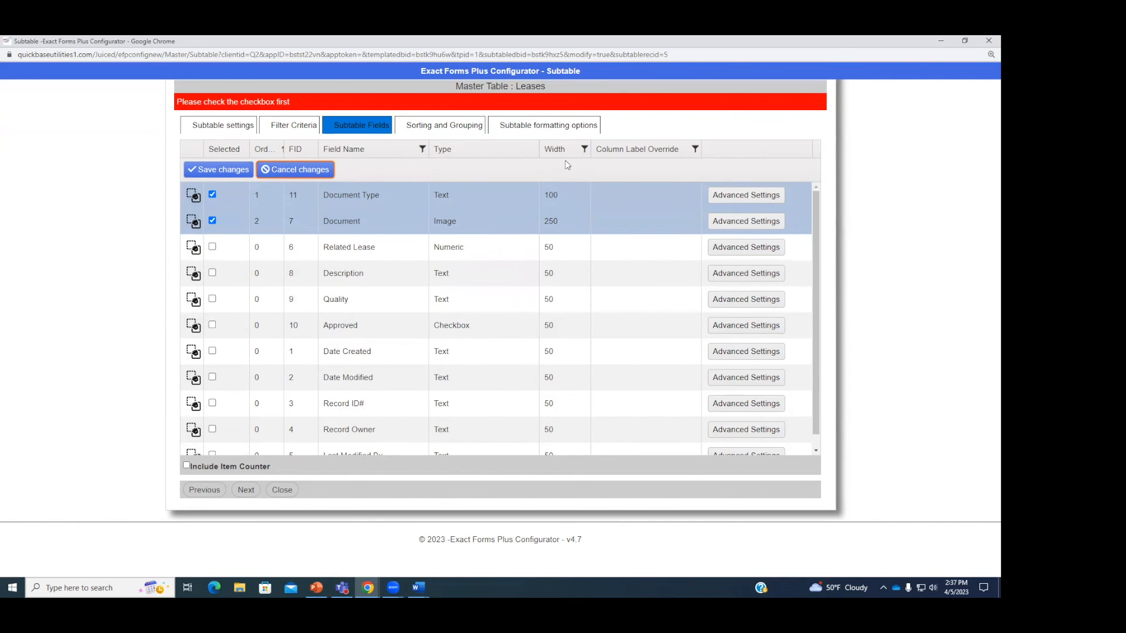
# Step: Open the Document Type field's width for editing, then minimize the configurator window
pyautogui.click(492, 223)
pyautogui.click(521, 169)
pyautogui.click(562, 196)
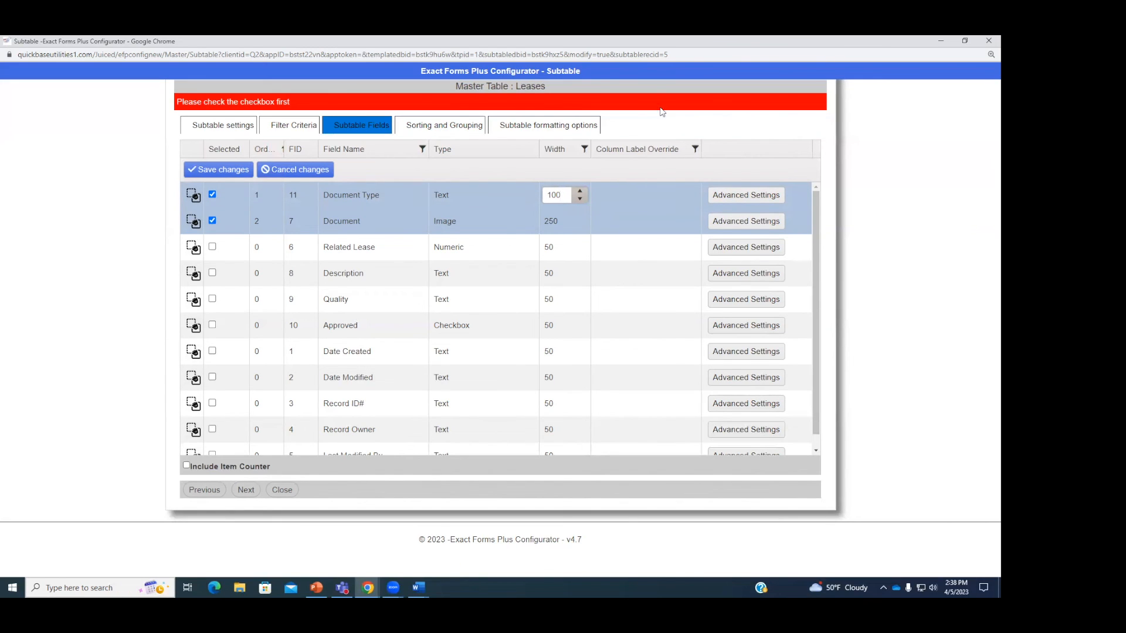
pyautogui.click(941, 41)
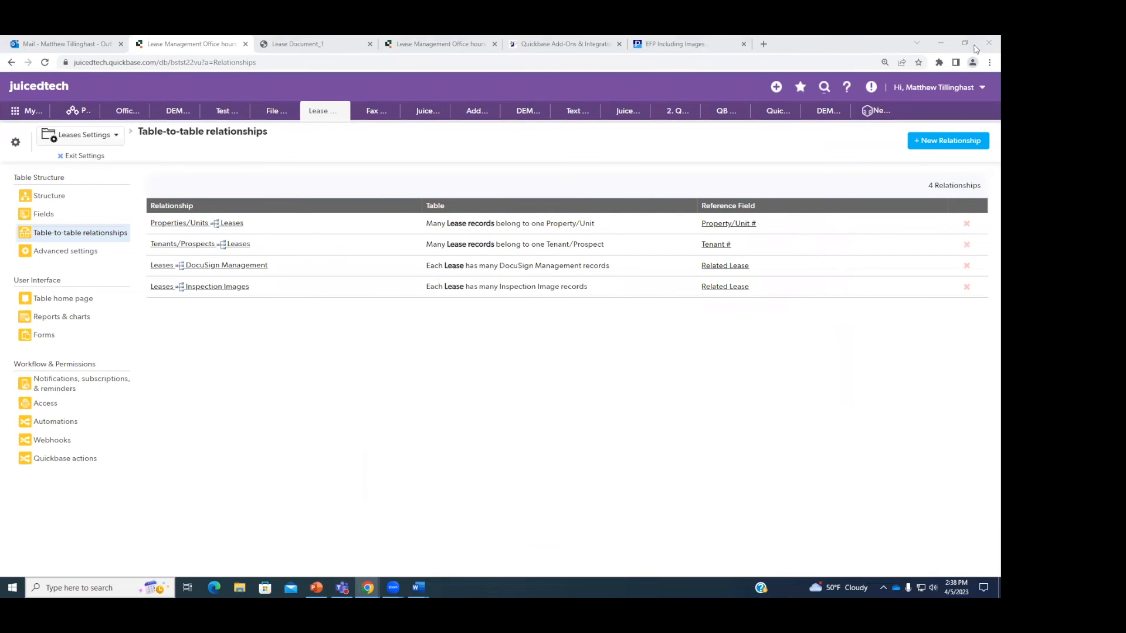
# Step: Arrange the Lease Document_1 PDF and the subtable configurator side by side, bringing the document's full image table into view
pyautogui.click(324, 41)
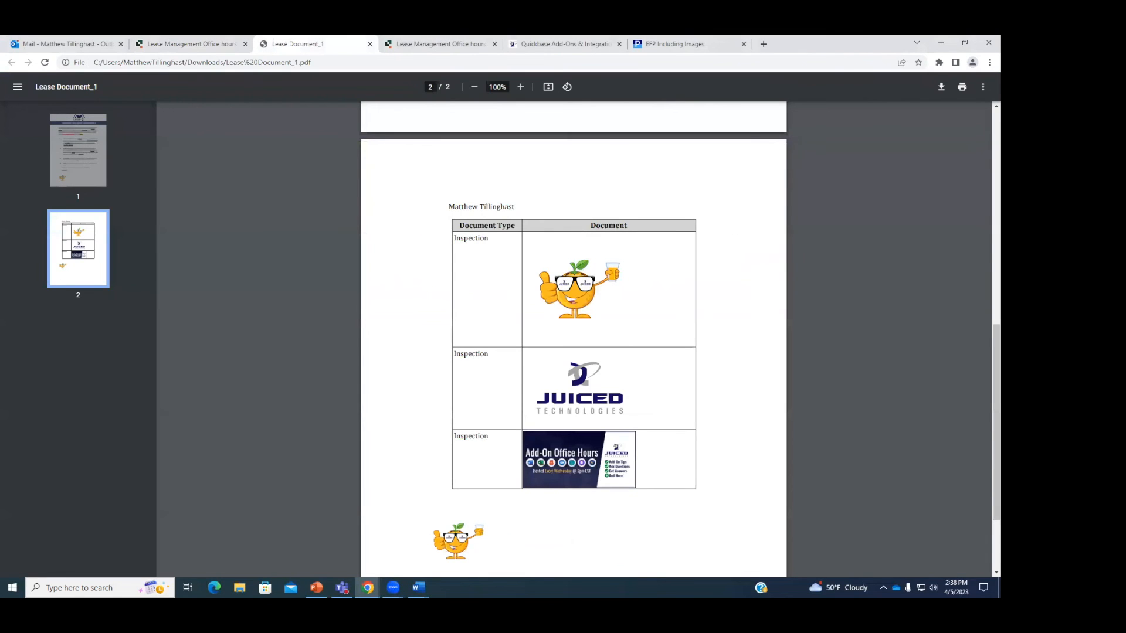
pyautogui.press('super+Left')
pyautogui.press('Escape')
pyautogui.moveTo(865, 36); pyautogui.dragTo(828, 51)
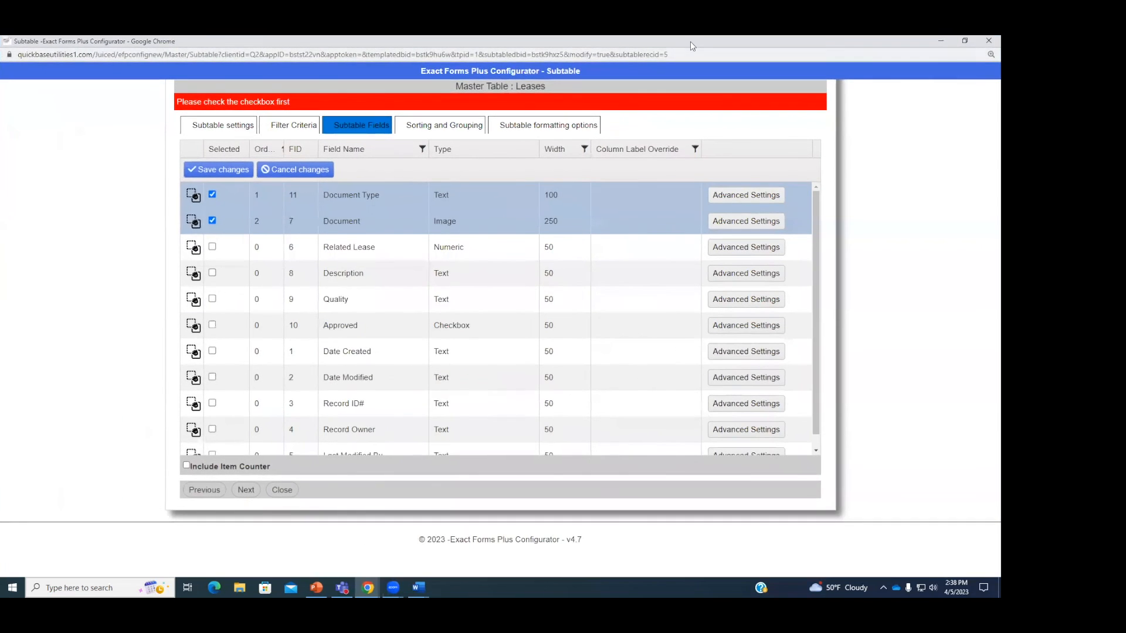
pyautogui.moveTo(691, 41); pyautogui.dragTo(855, 76)
pyautogui.moveTo(929, 92); pyautogui.dragTo(809, 92)
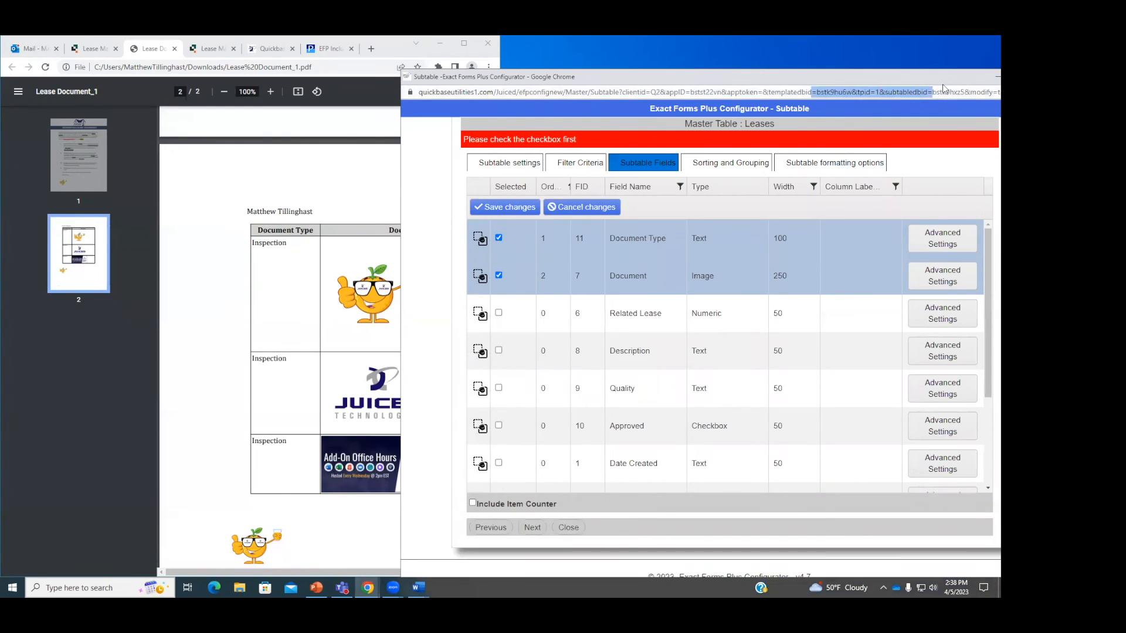
pyautogui.moveTo(888, 81); pyautogui.dragTo(809, 81)
pyautogui.click(922, 78)
pyautogui.moveTo(384, 49); pyautogui.dragTo(0, 170)
pyautogui.click(592, 179)
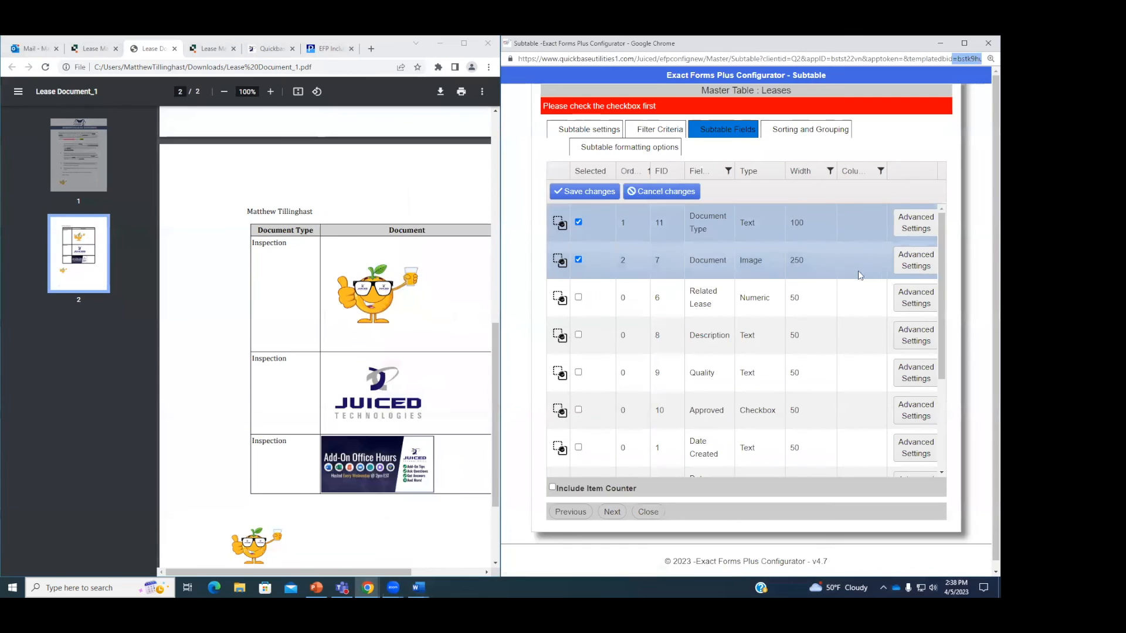
pyautogui.moveTo(347, 571); pyautogui.dragTo(380, 572)
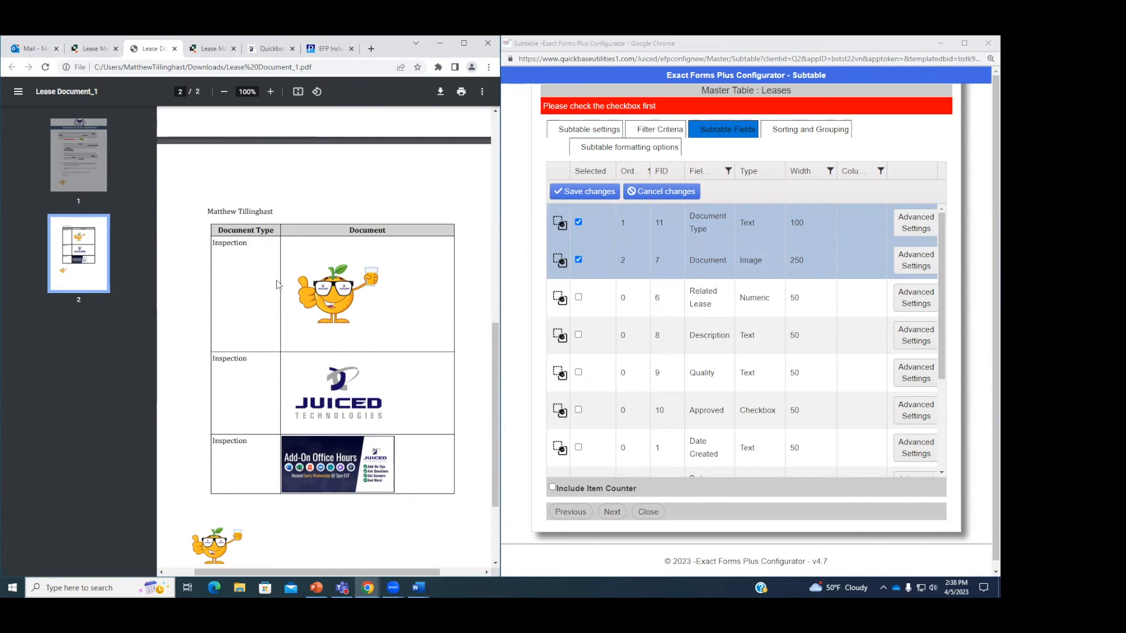
# Step: Set the Document Type field's width to 72 and the Document field's width to 150
pyautogui.click(812, 224)
pyautogui.press('BackSpace')
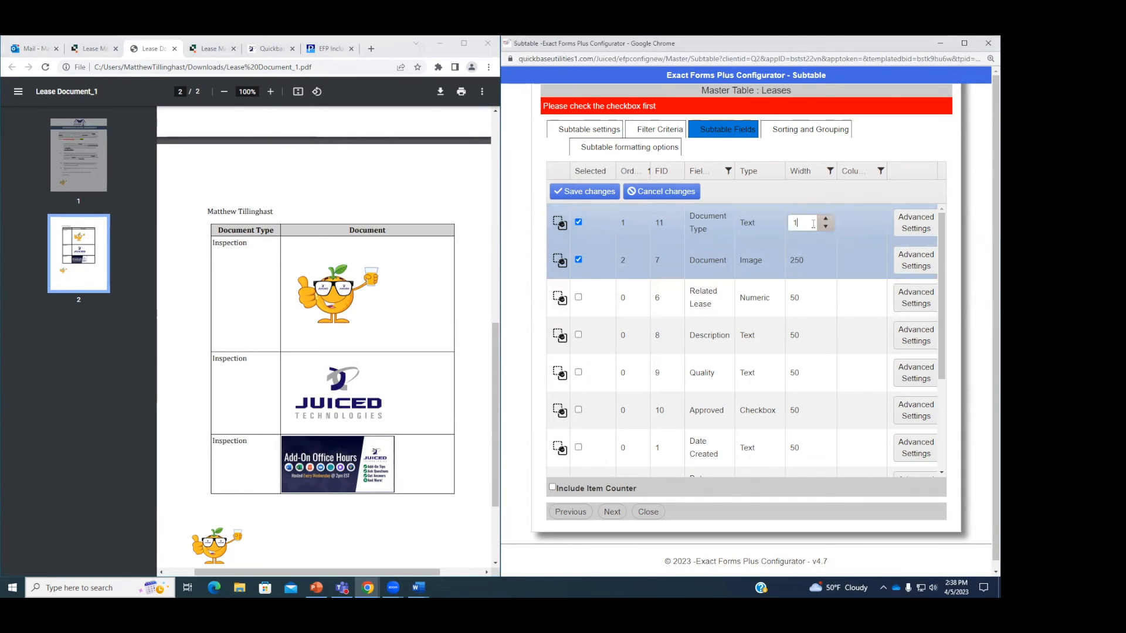
pyautogui.write('72')
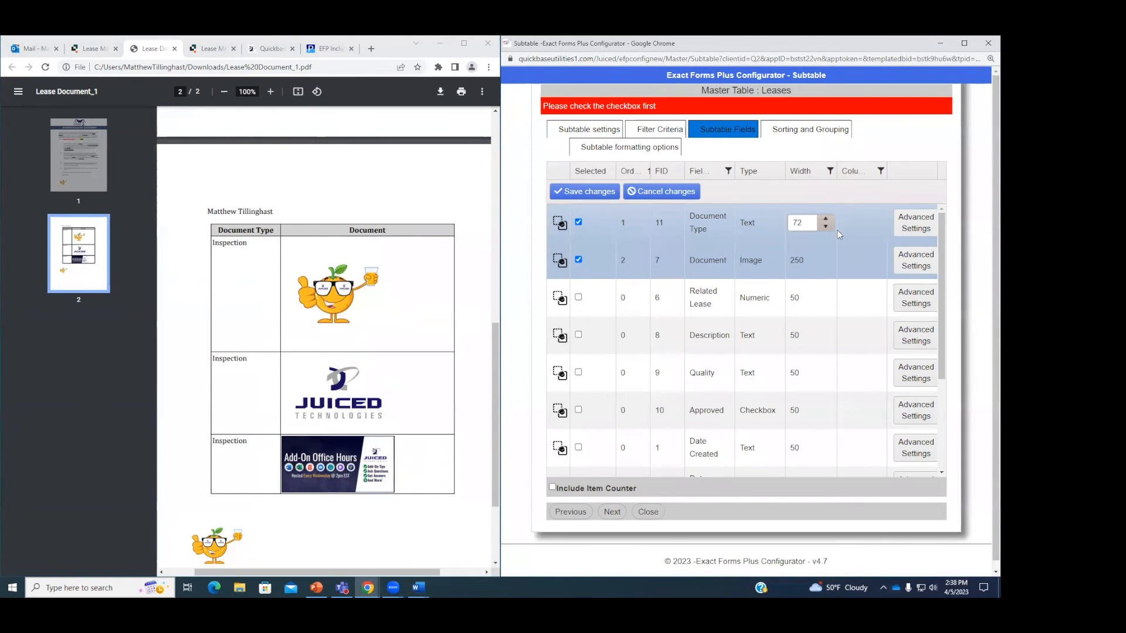
pyautogui.click(803, 263)
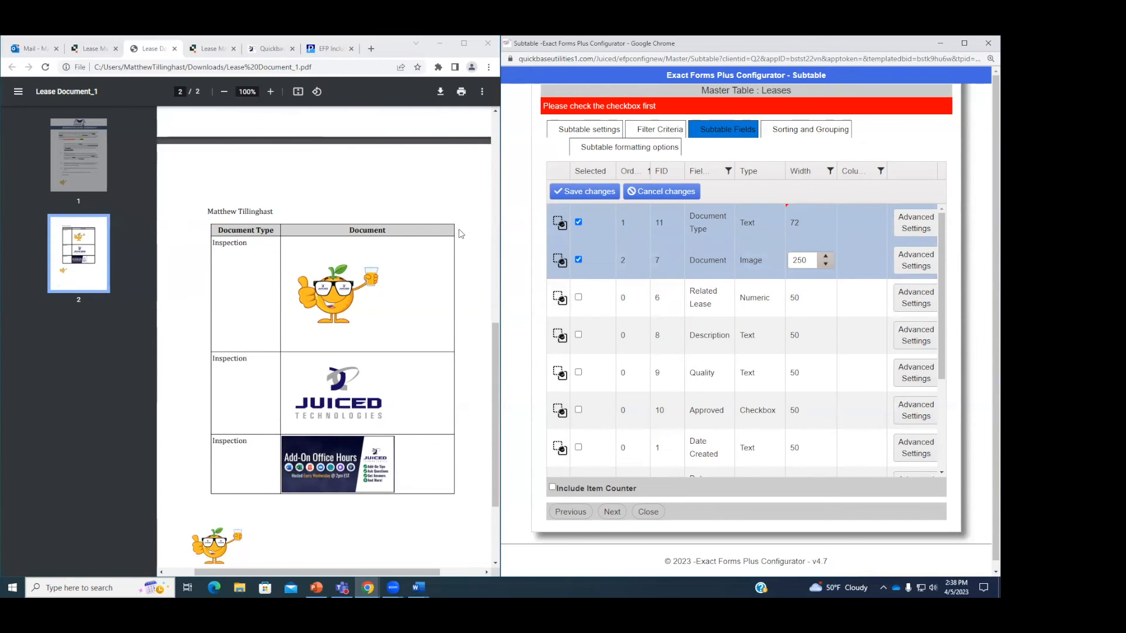
pyautogui.doubleClick(805, 259)
pyautogui.write('150')
pyautogui.click(892, 132)
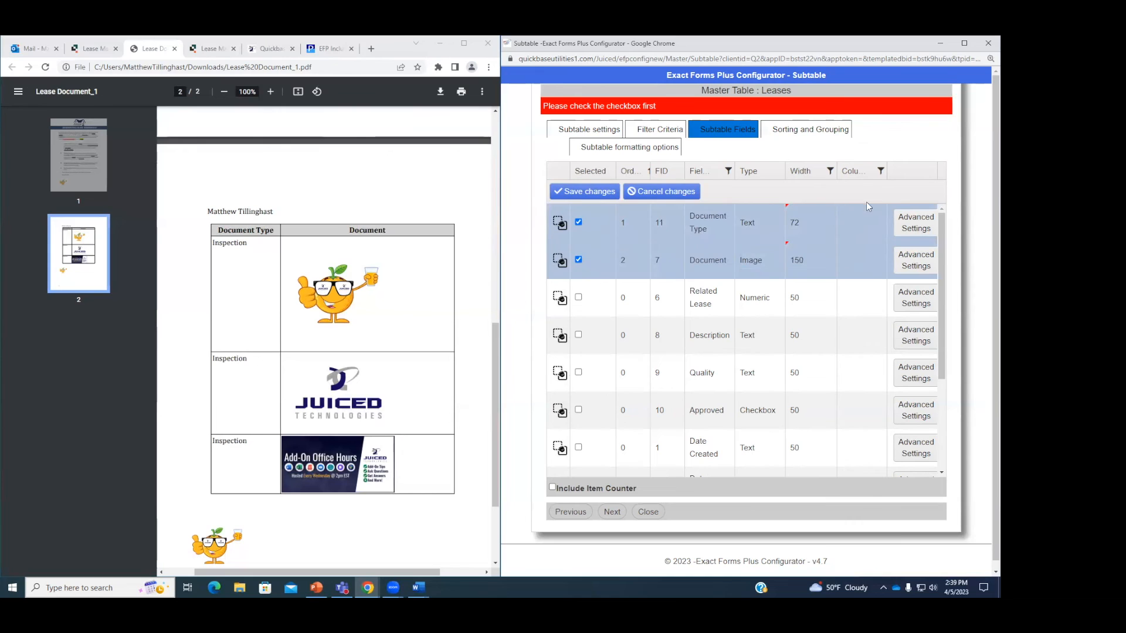
# Step: Override the Document Type field's column label with "Type"
pyautogui.click(863, 224)
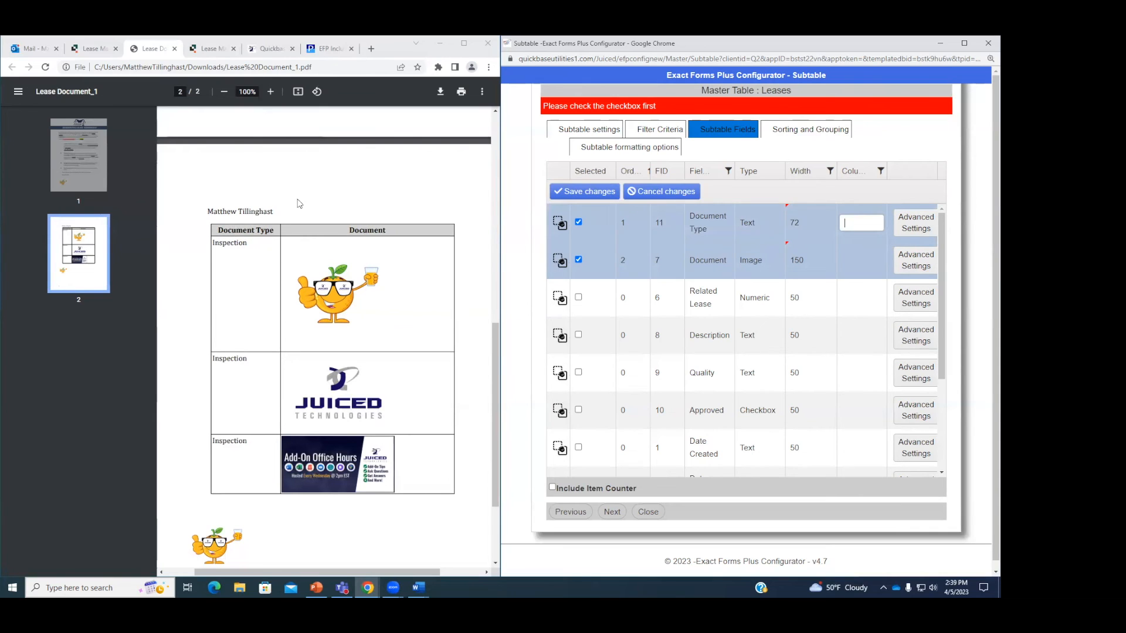
pyautogui.write('type')
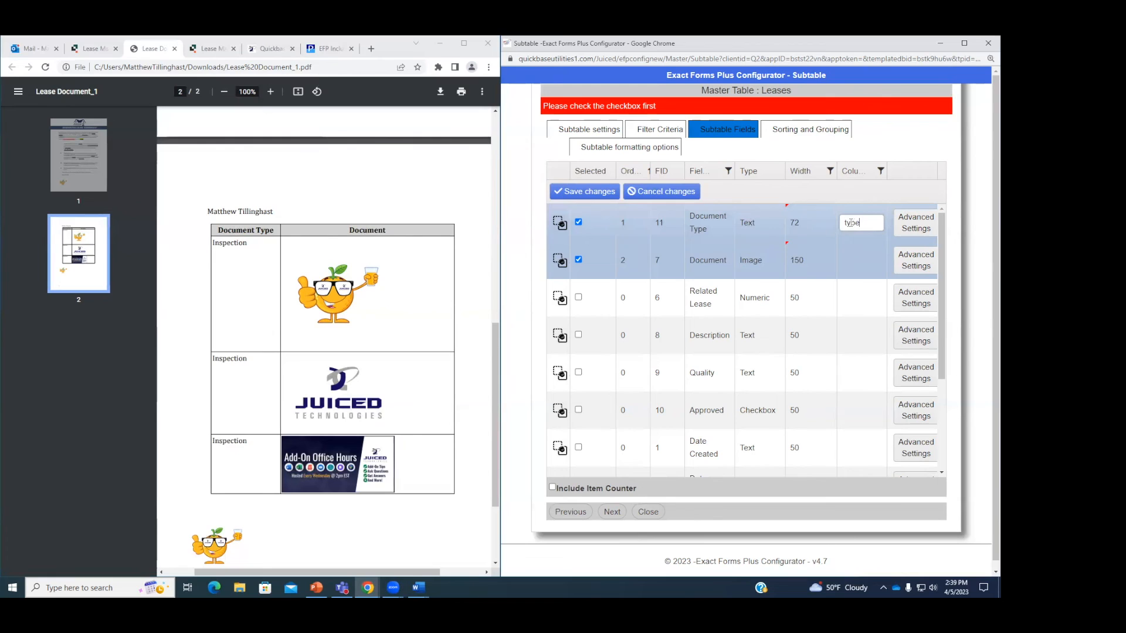
pyautogui.press('Left')
pyautogui.press('Left')
pyautogui.press('Left')
pyautogui.press('BackSpace')
pyautogui.write('T')
pyautogui.click(882, 131)
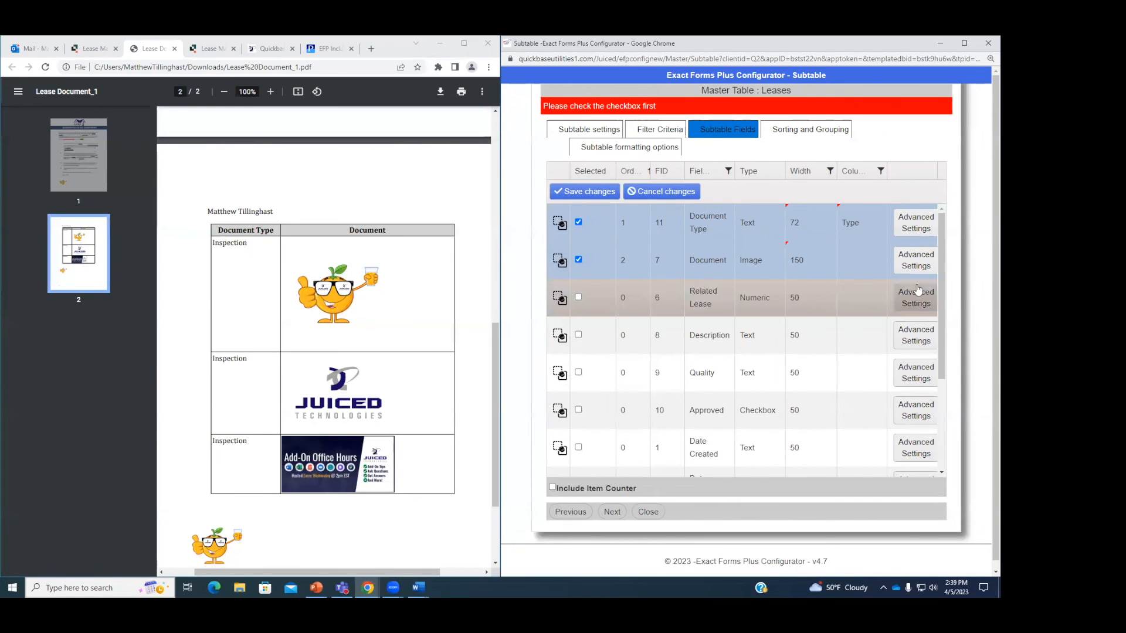
pyautogui.click(861, 223)
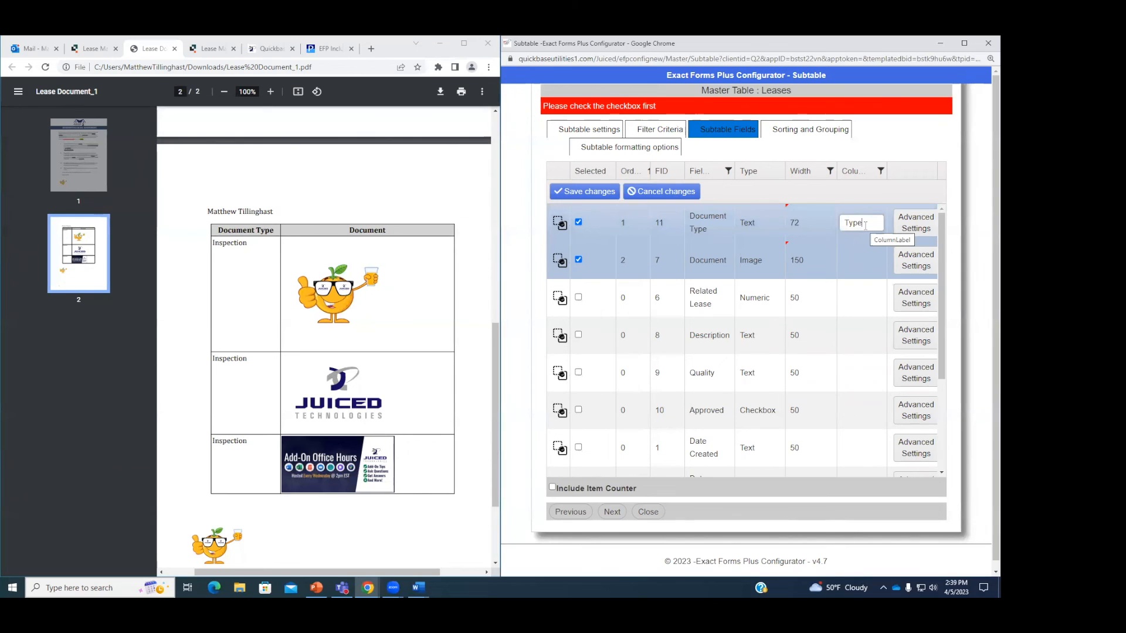
pyautogui.click(725, 494)
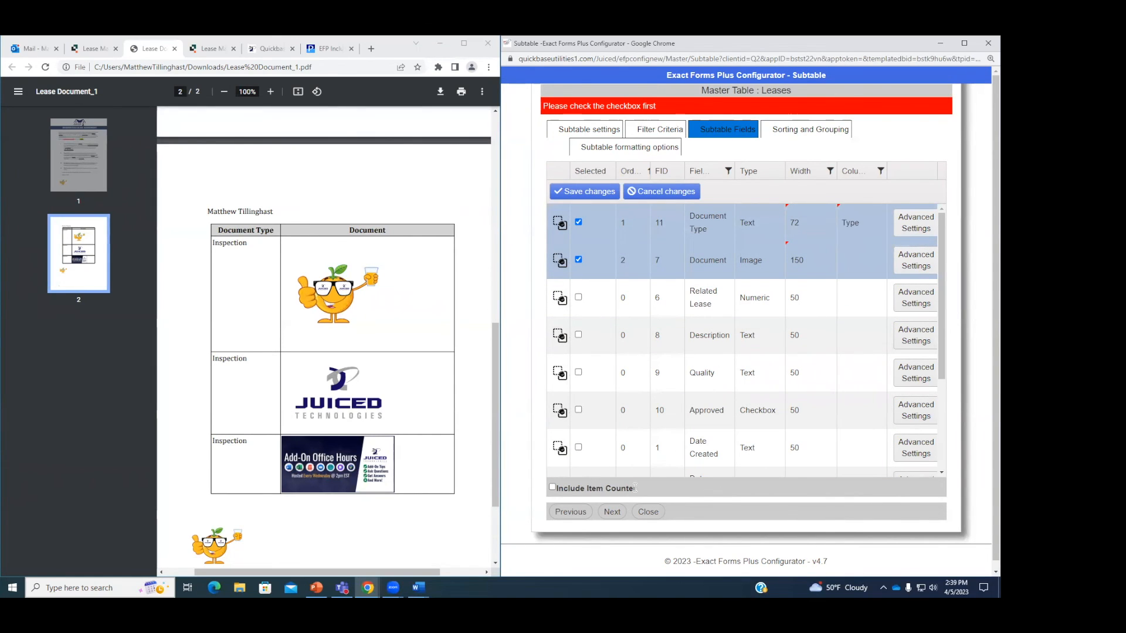
# Step: Include an item counter in the subtable as the last column
pyautogui.click(552, 487)
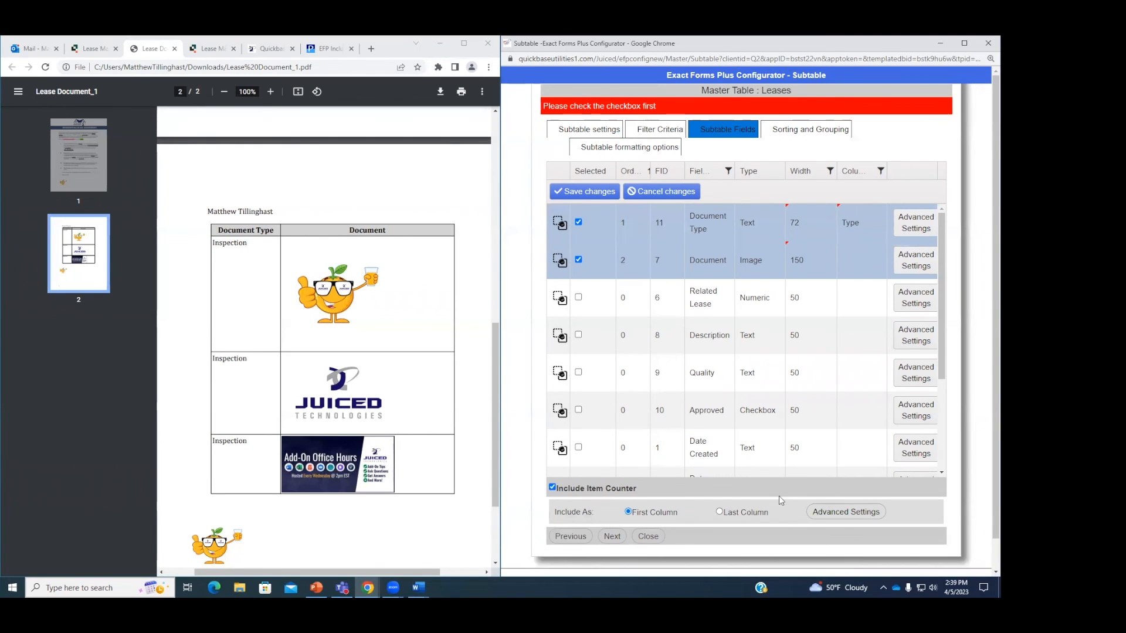
pyautogui.scroll(-1, 781, 500)
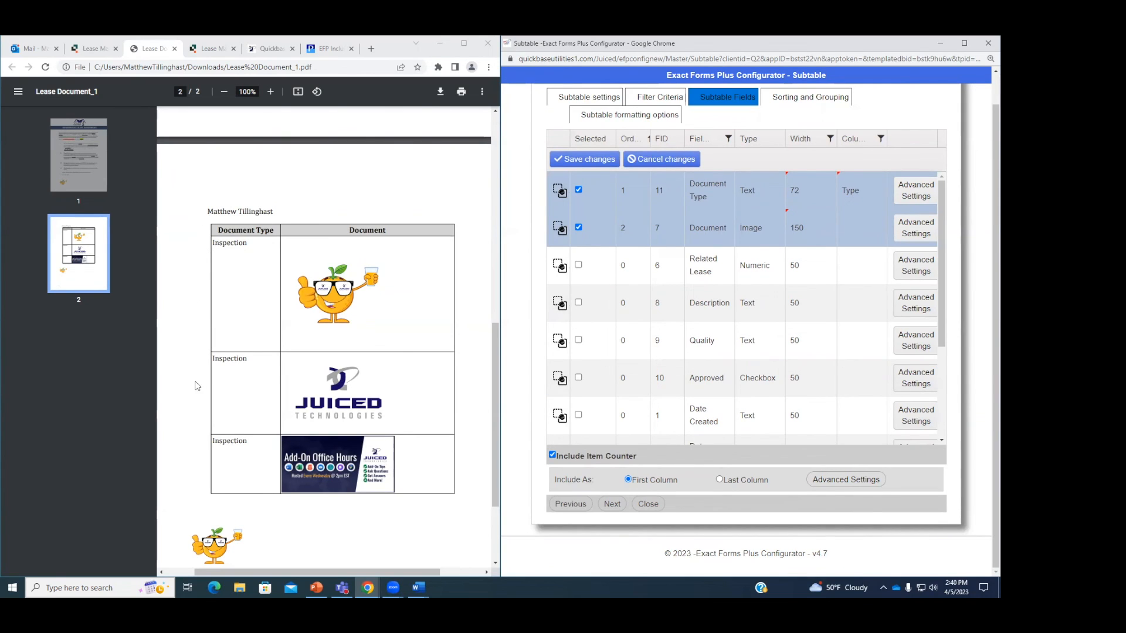
pyautogui.click(719, 480)
# Step: Review the item counter's advanced settings, including its field width and column label, and close them without applying changes
pyautogui.click(841, 481)
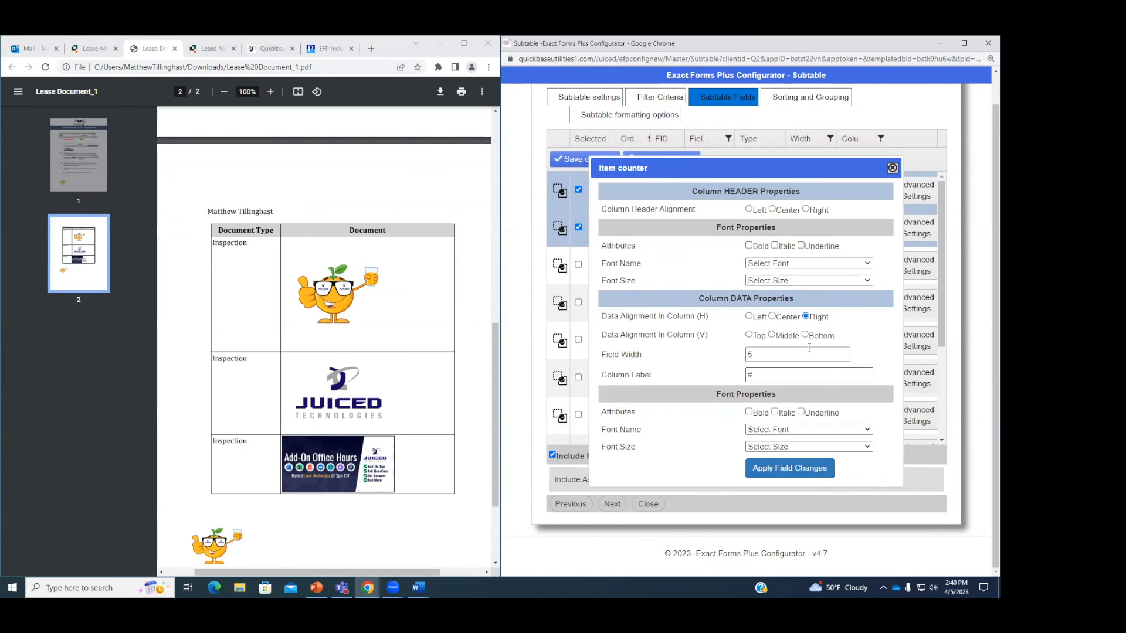
pyautogui.click(760, 357)
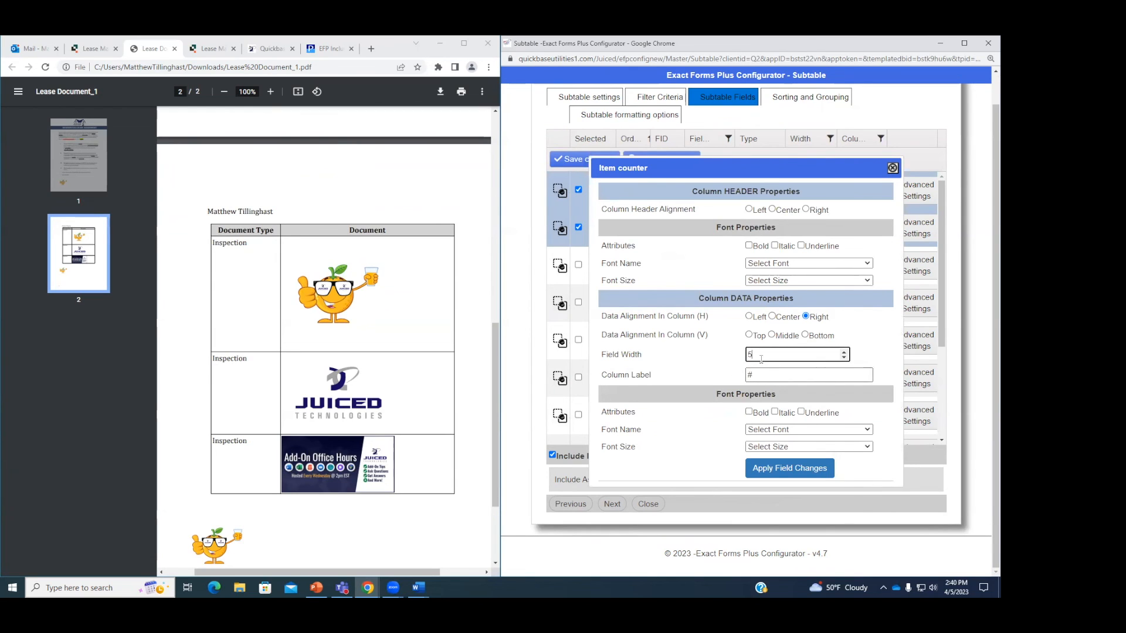
pyautogui.click(759, 376)
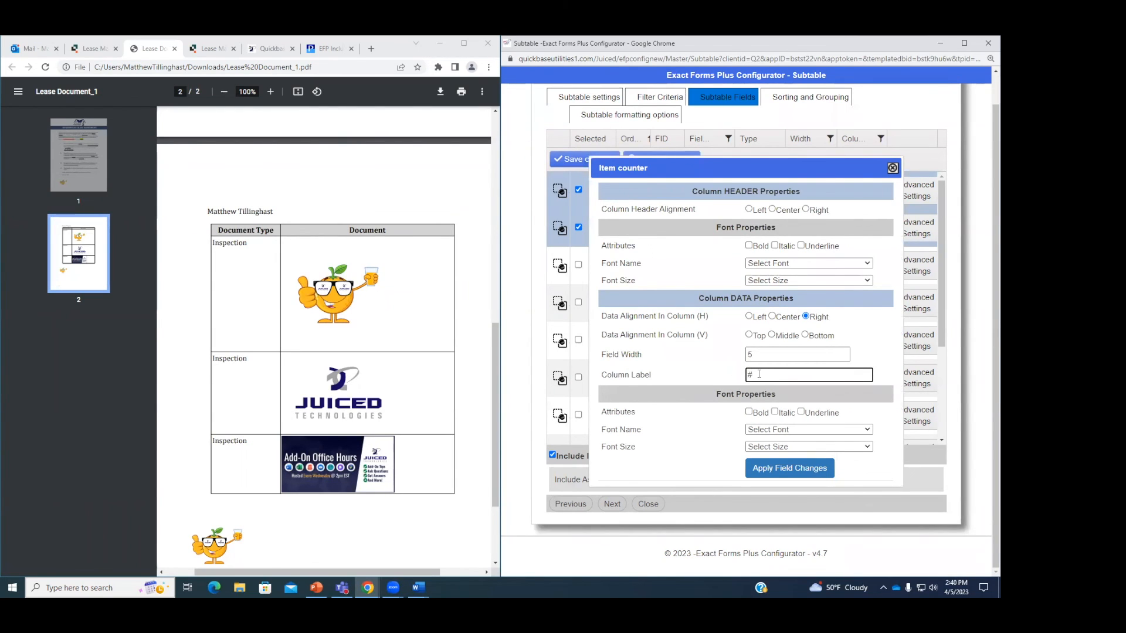
pyautogui.click(868, 337)
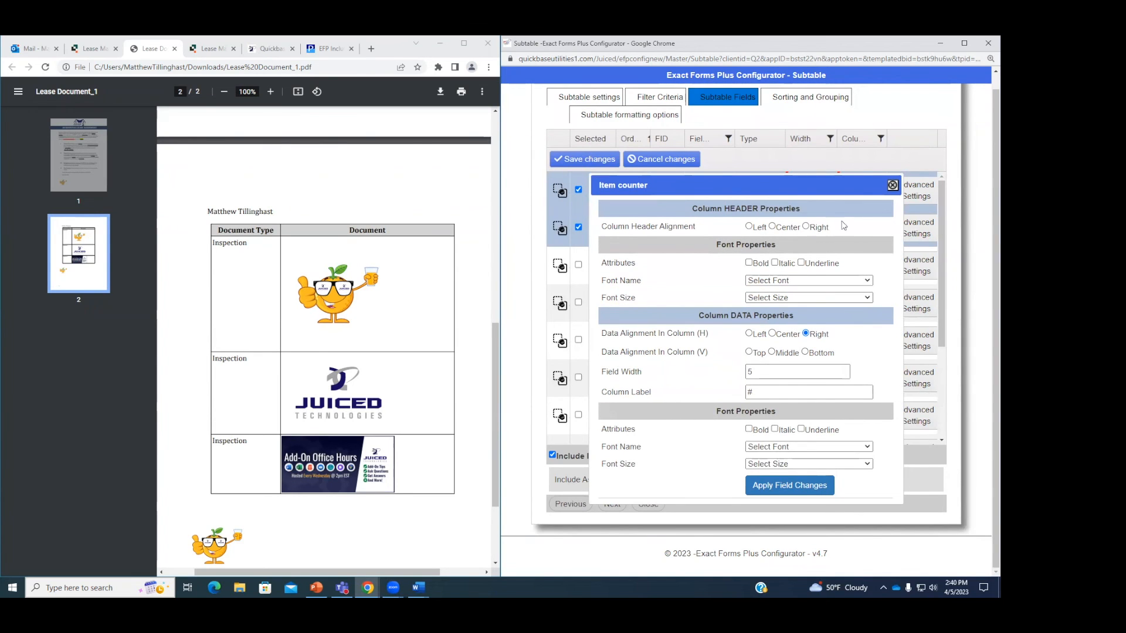
pyautogui.click(892, 185)
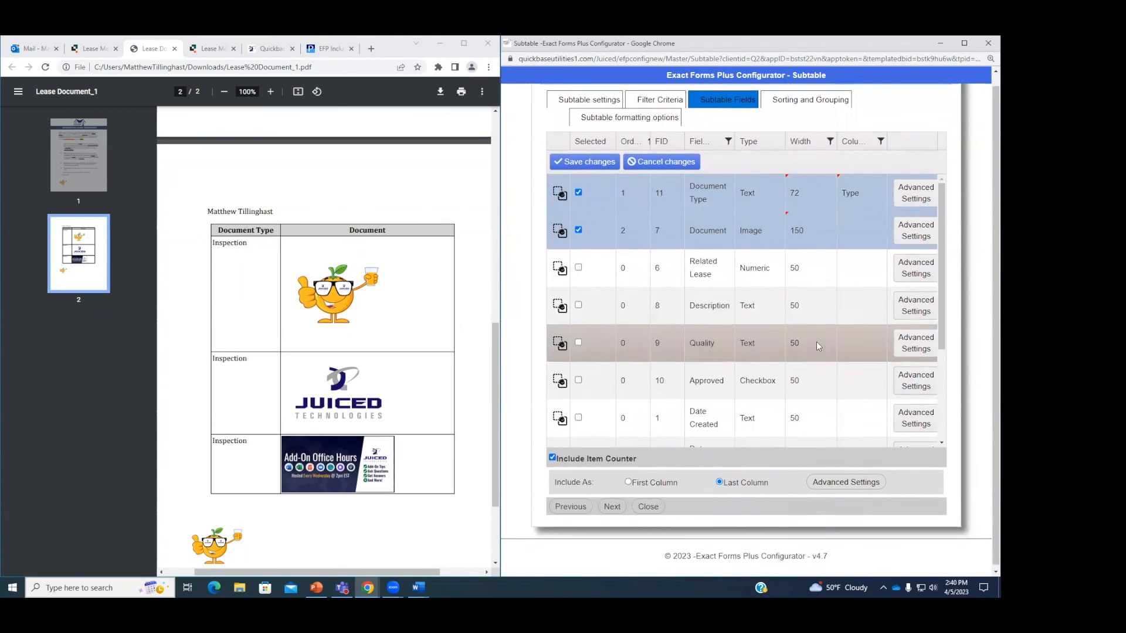
# Step: Review the header and data formatting options in the Document Type field's advanced settings
pyautogui.scroll(1, 862, 287)
pyautogui.click(917, 212)
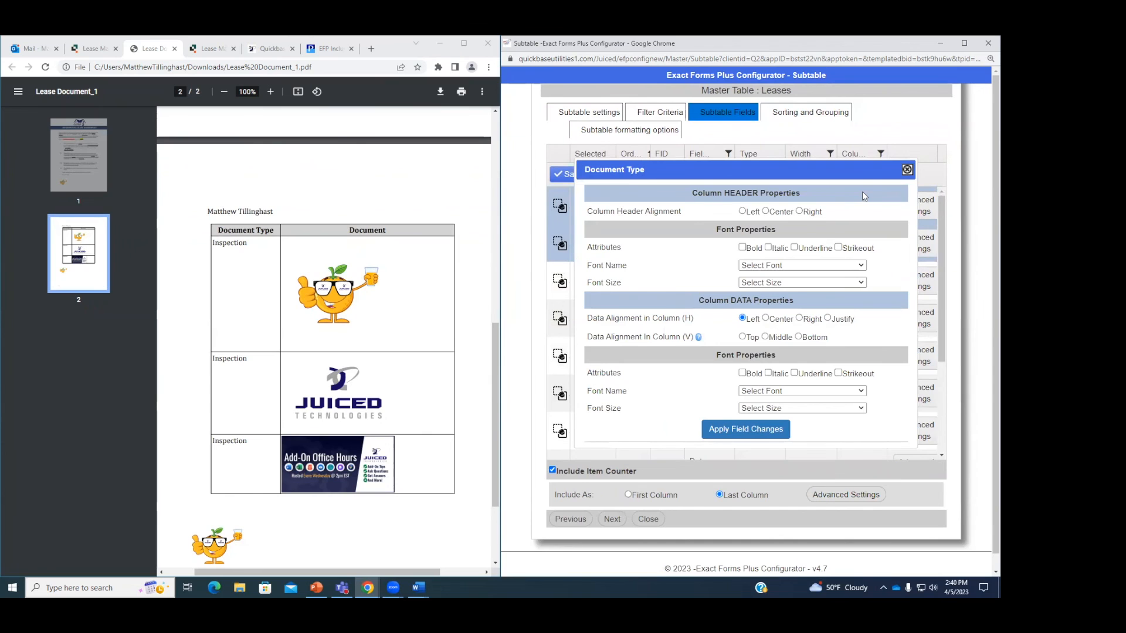
pyautogui.click(907, 169)
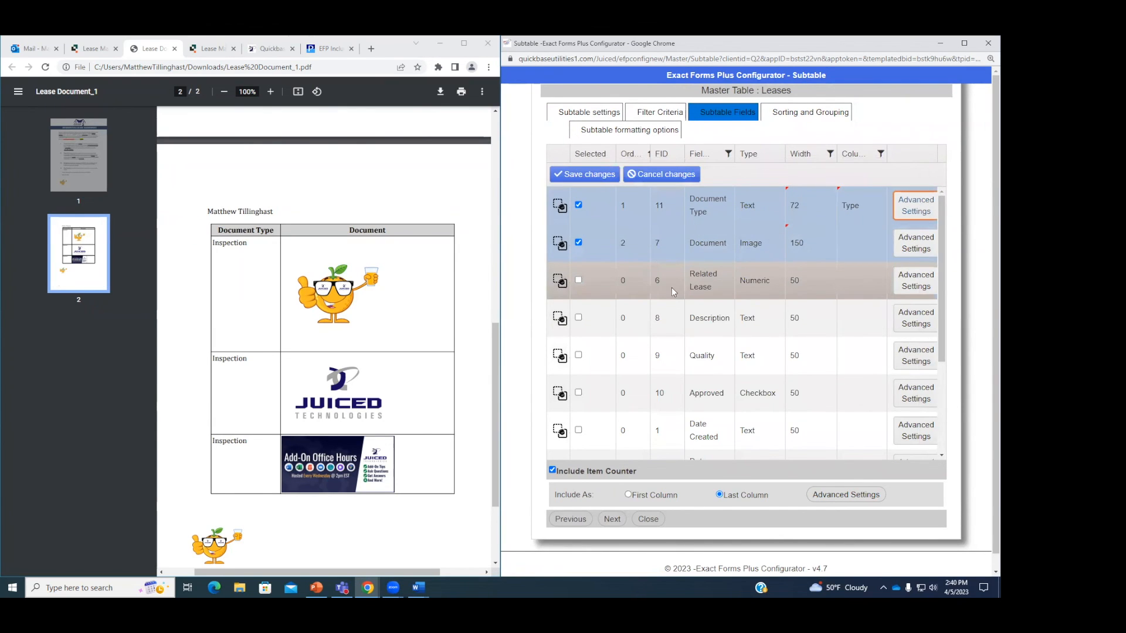
# Step: Include the Related Lease field among the selected subtable fields
pyautogui.scroll(-3, 674, 291)
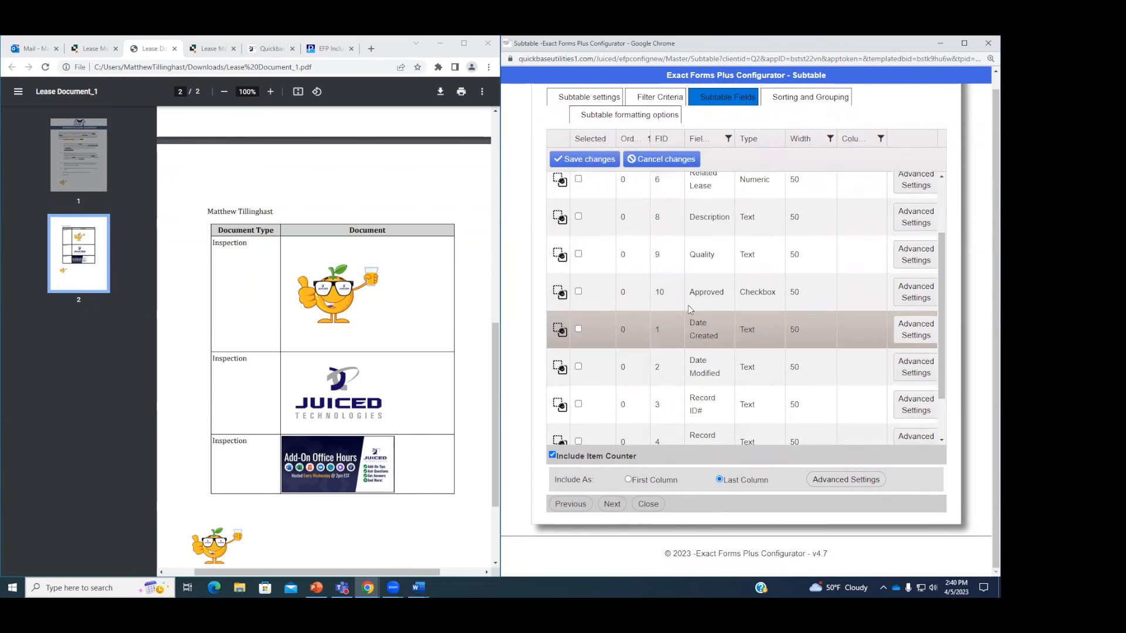
pyautogui.scroll(3, 688, 304)
pyautogui.click(579, 224)
pyautogui.click(766, 281)
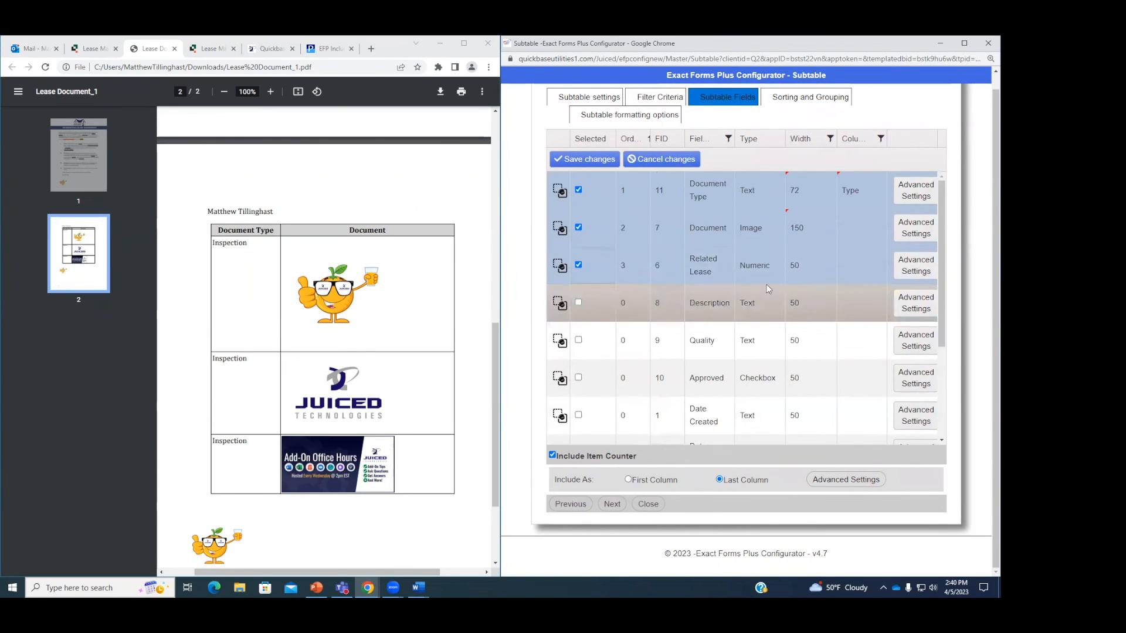
# Step: Examine the Subtotal and Grandtotal options in the Related Lease field's advanced settings
pyautogui.click(917, 262)
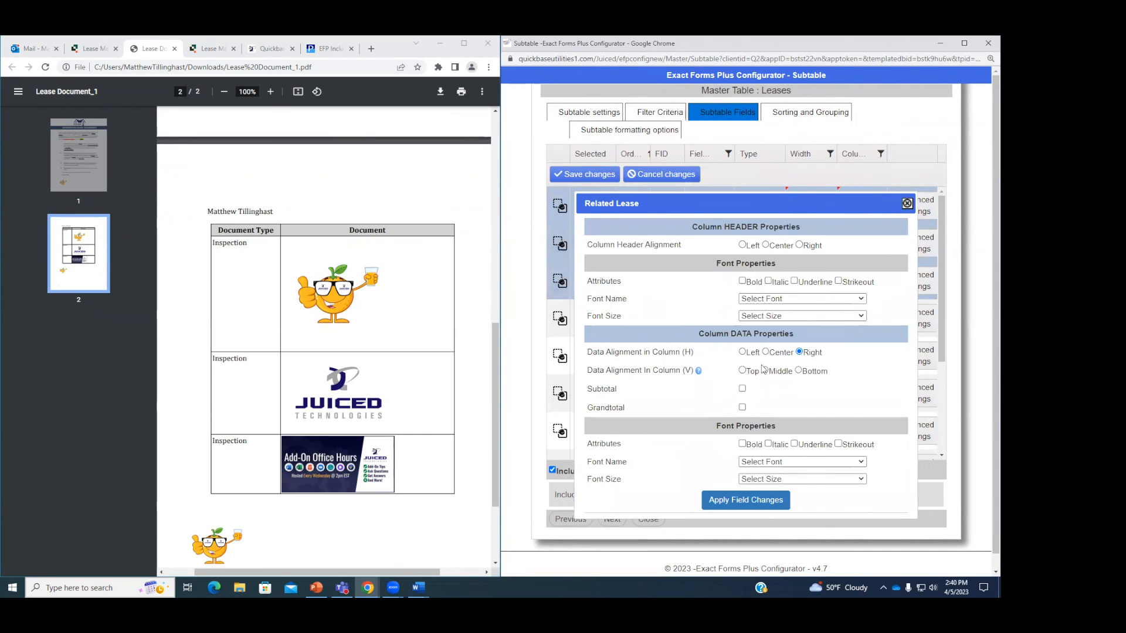
pyautogui.click(907, 204)
pyautogui.click(923, 282)
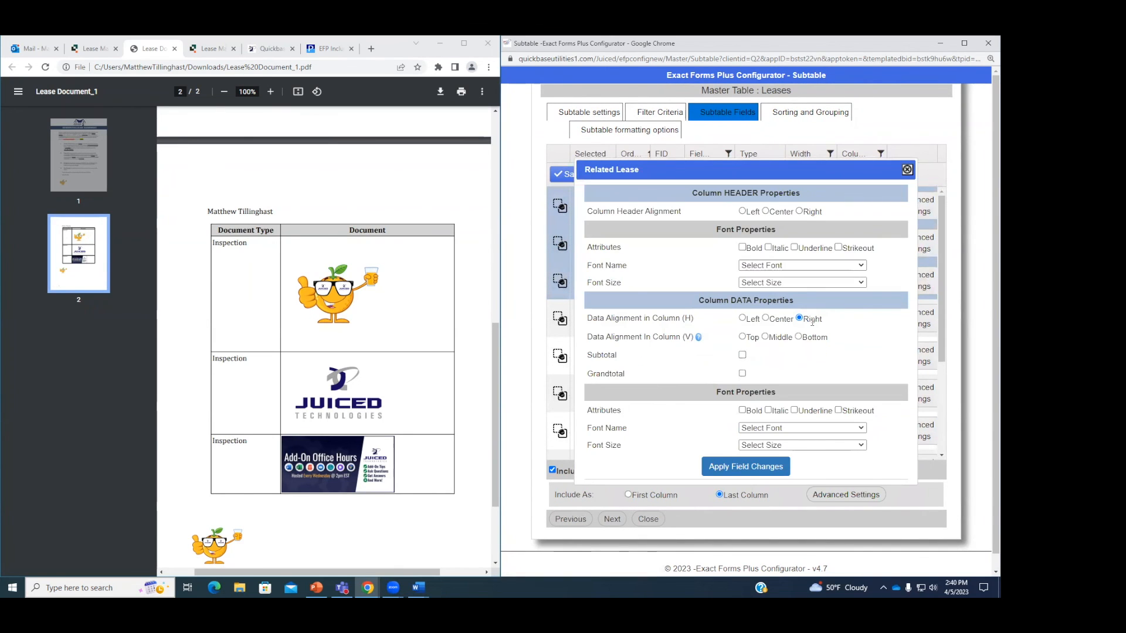
pyautogui.moveTo(623, 355); pyautogui.dragTo(585, 375)
pyautogui.click(907, 169)
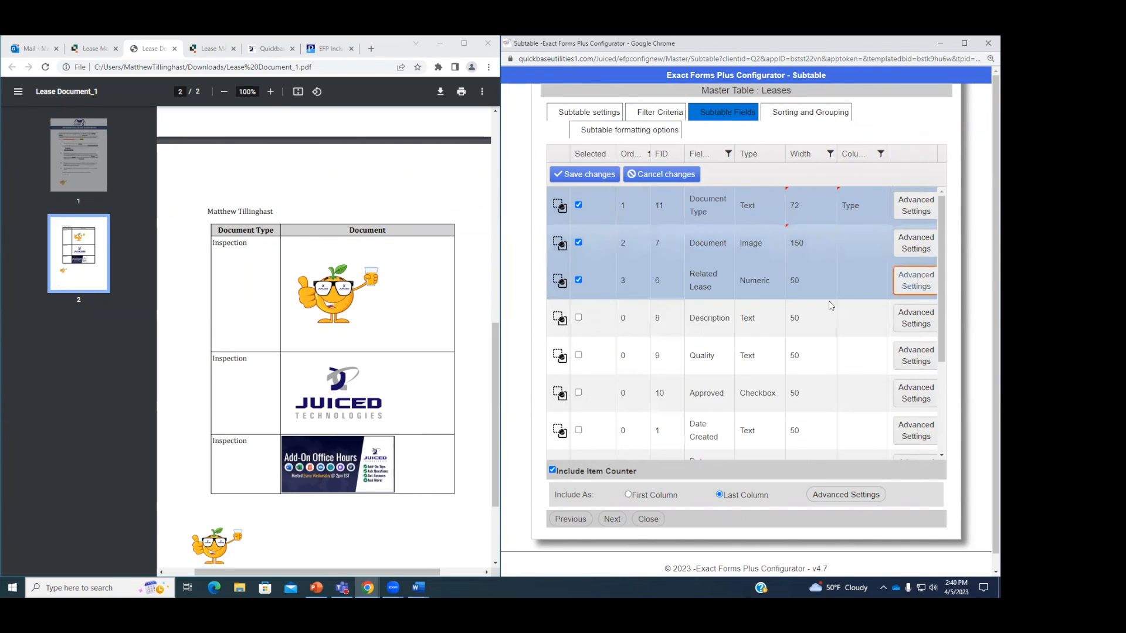
# Step: Change the Related Lease field's type to Float
pyautogui.click(750, 289)
pyautogui.click(756, 282)
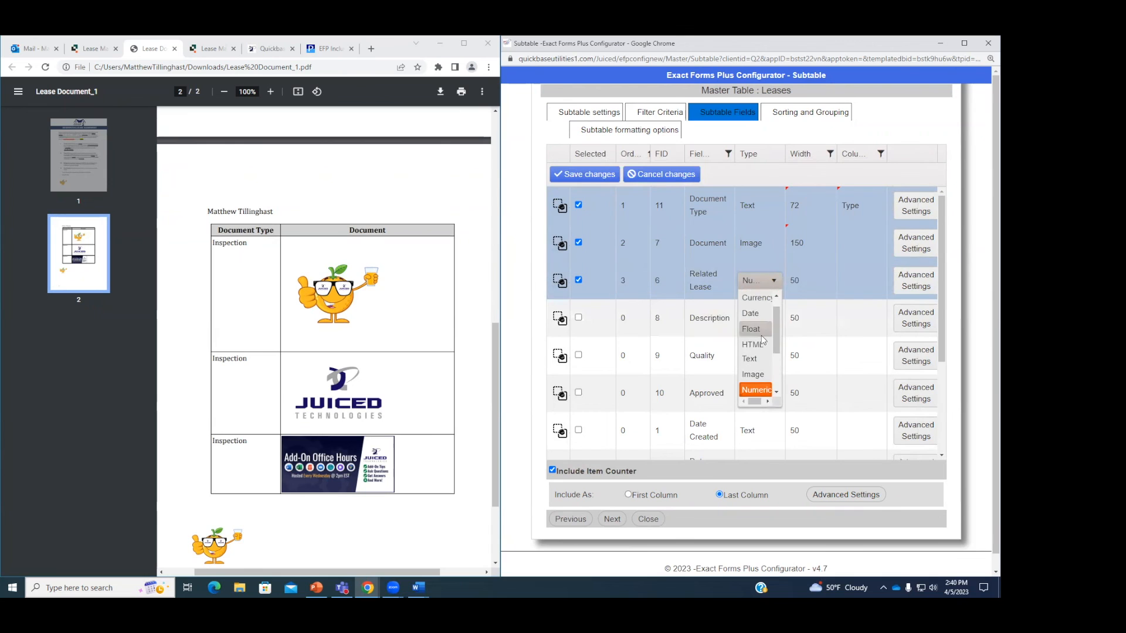
pyautogui.click(753, 306)
# Step: Try the Subtotal option in Related Lease's advanced settings, close them without applying, and check the settings again
pyautogui.click(916, 281)
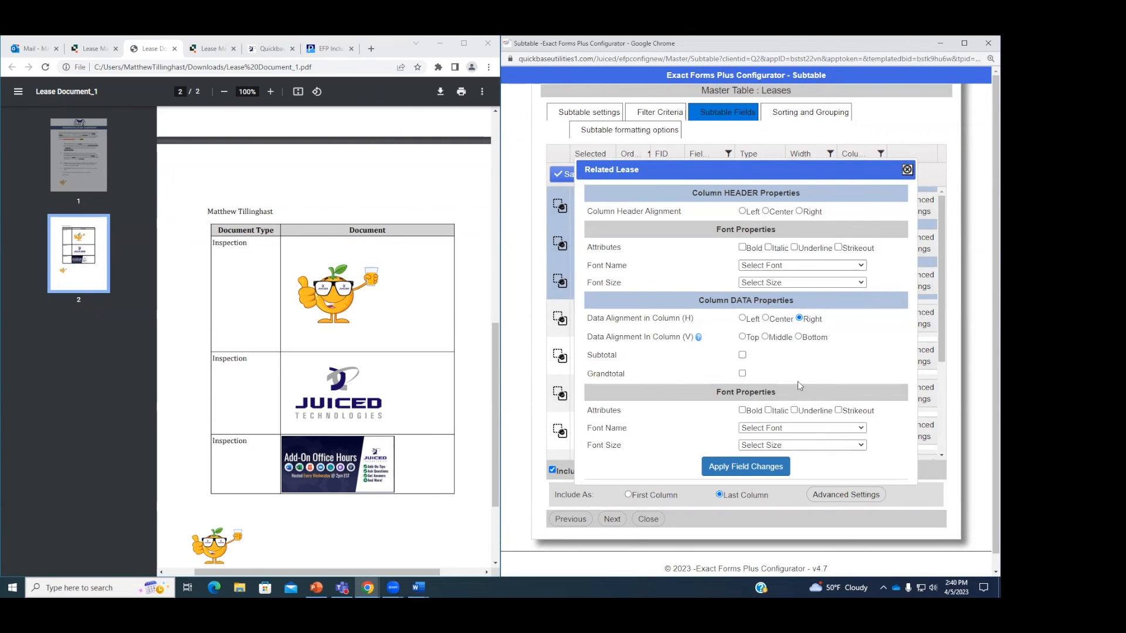
pyautogui.click(742, 356)
pyautogui.click(907, 169)
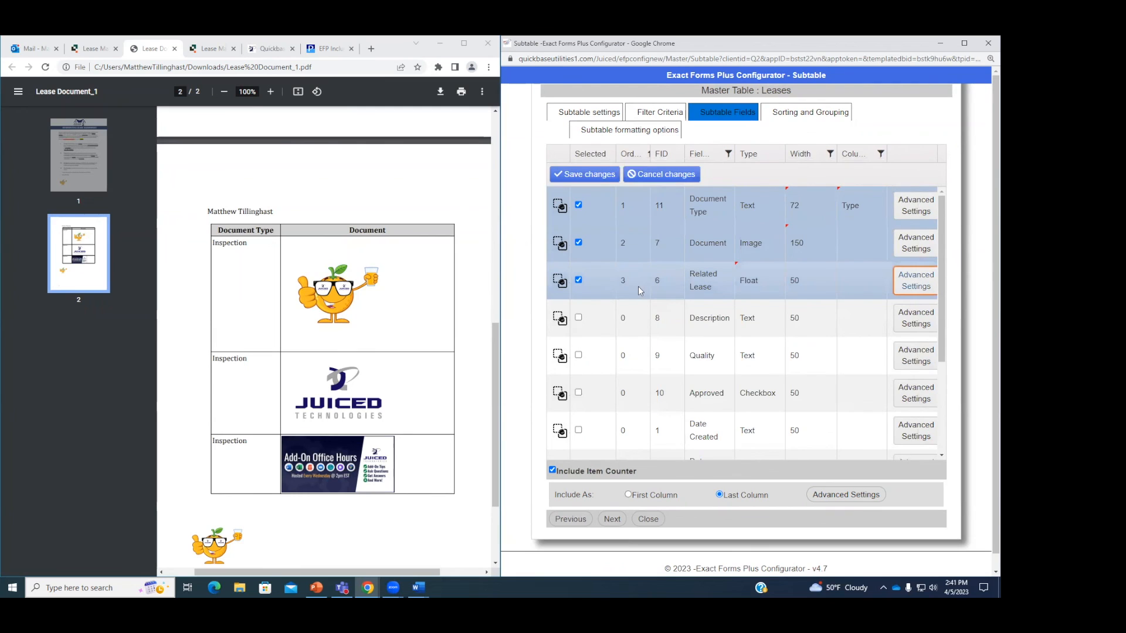
pyautogui.click(919, 287)
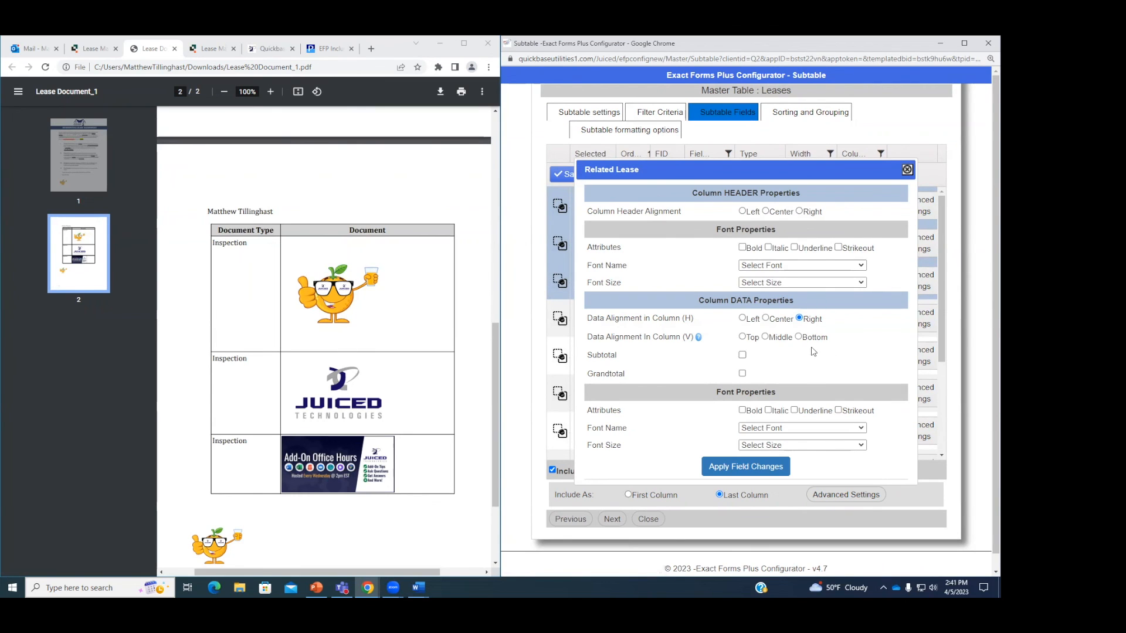
pyautogui.click(907, 170)
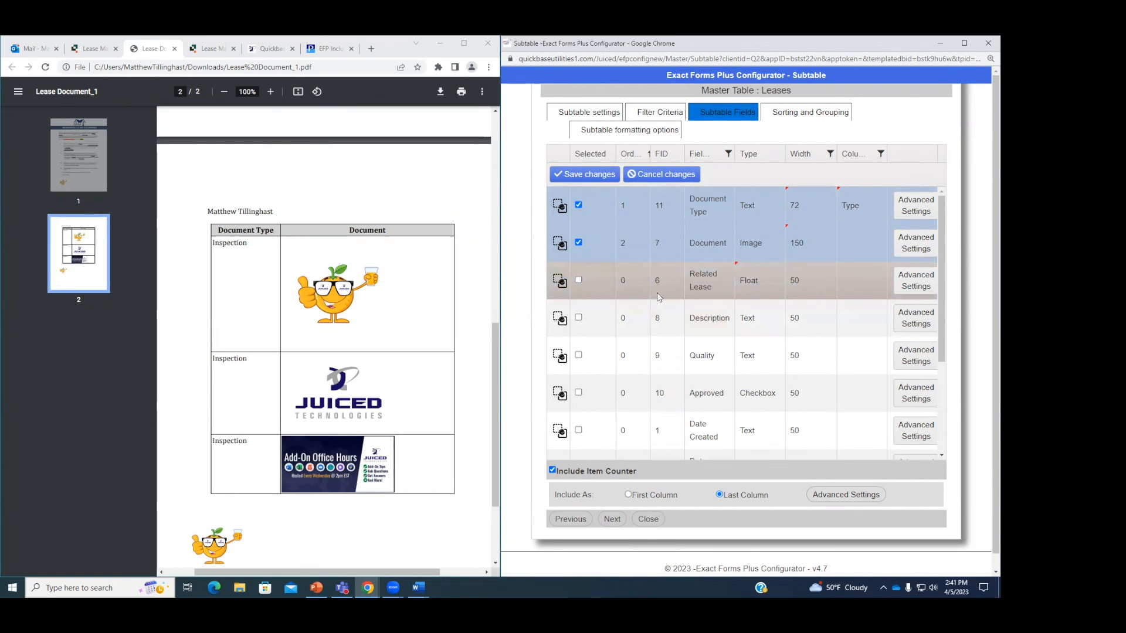
# Step: Exclude the Related Lease field from the subtable and save the field configuration
pyautogui.click(578, 280)
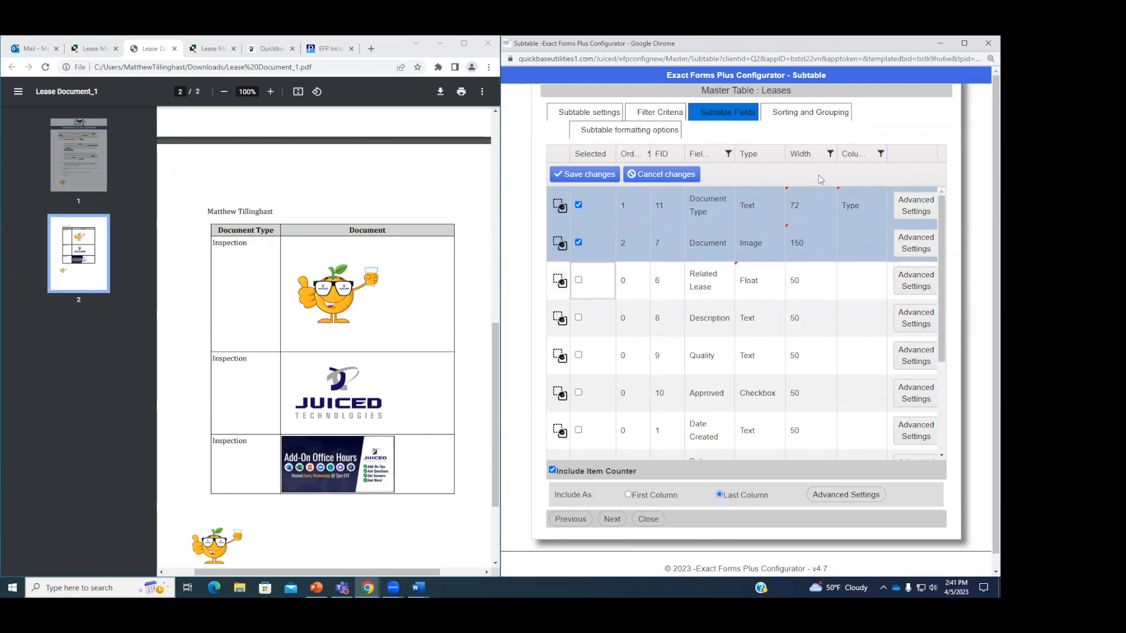
pyautogui.click(590, 174)
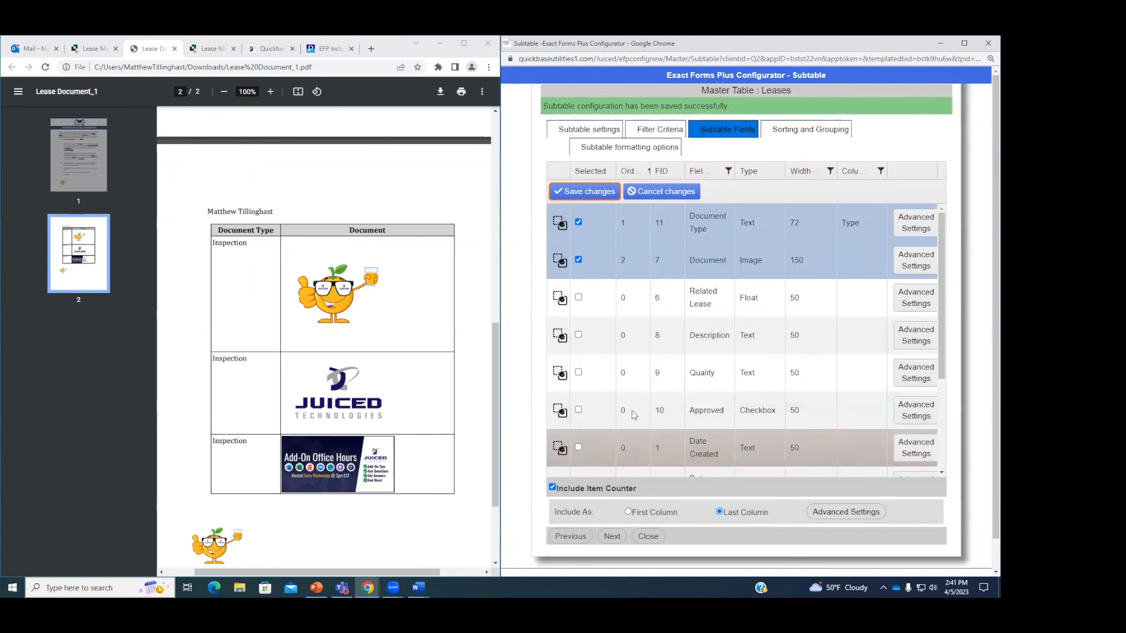
# Step: Review the subtable's sorting and grouping options, then examine the Document Type field's advanced header and data settings
pyautogui.click(612, 536)
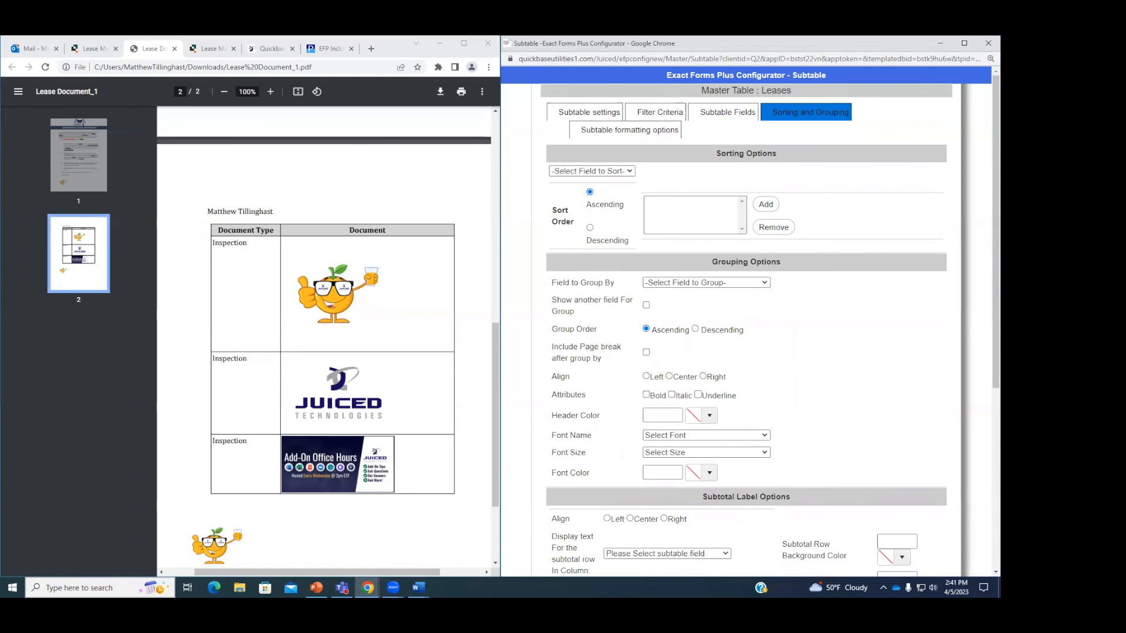
pyautogui.click(727, 112)
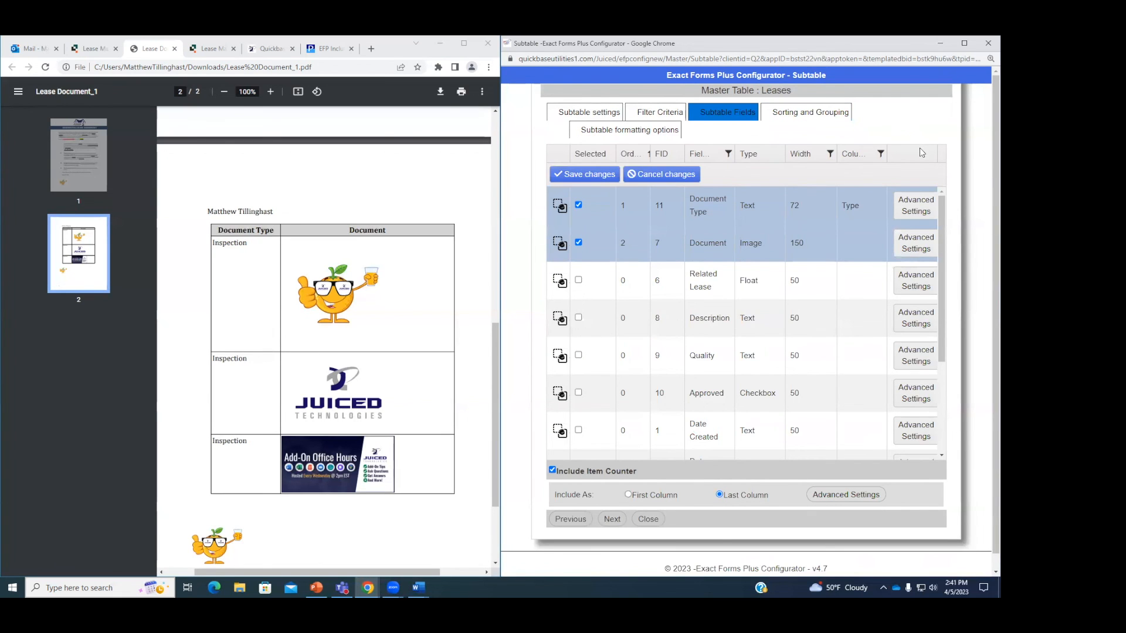
pyautogui.click(909, 209)
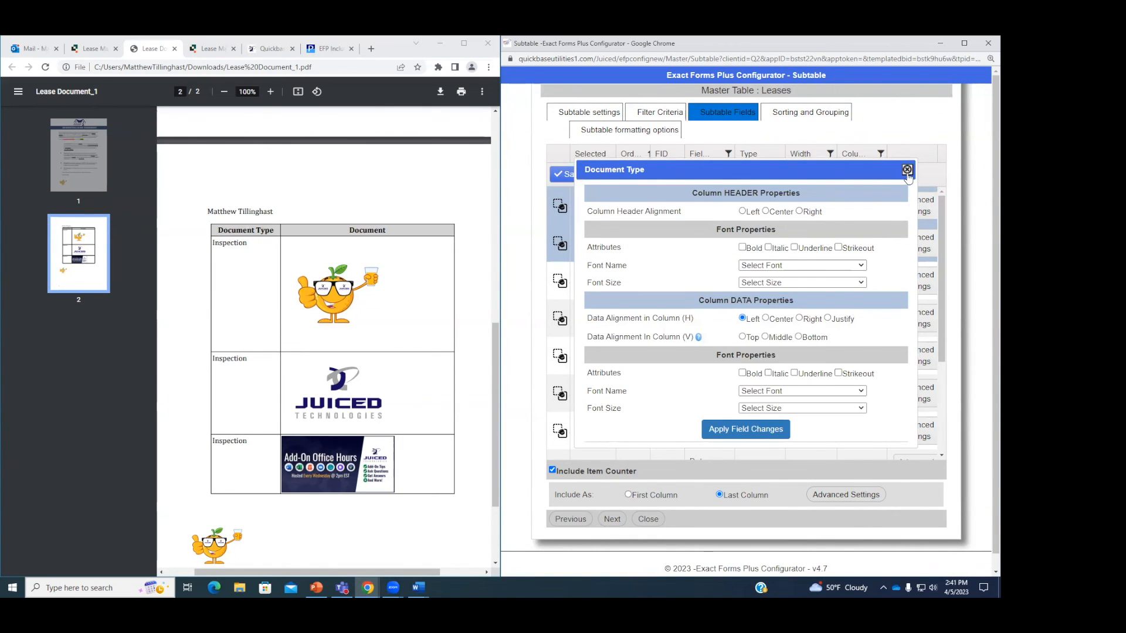
pyautogui.click(907, 170)
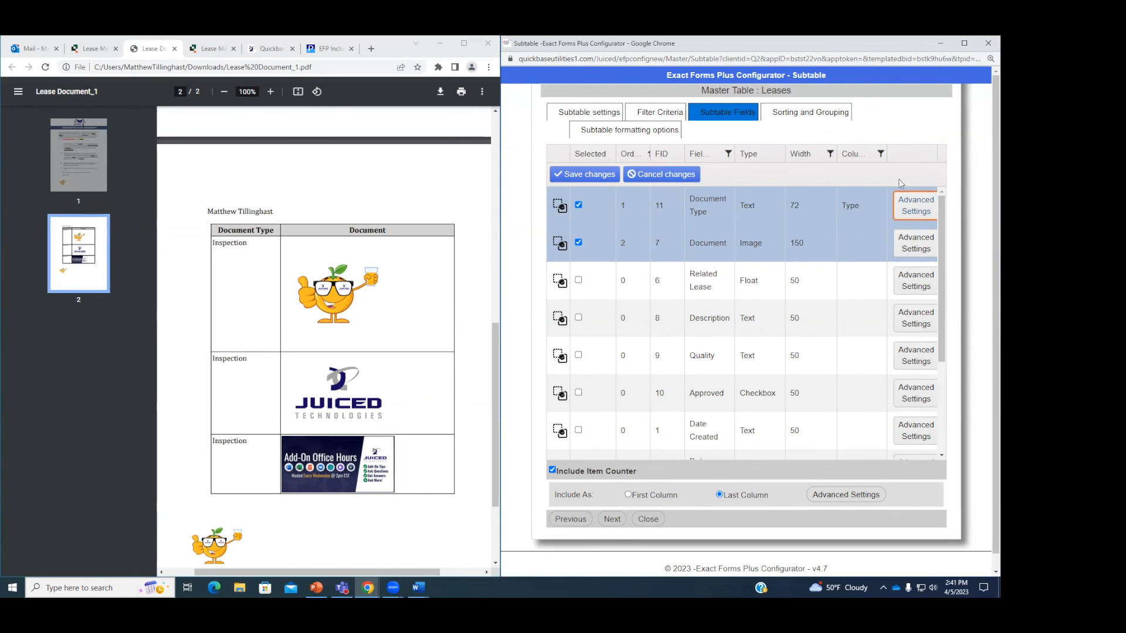
pyautogui.click(916, 205)
pyautogui.click(907, 188)
pyautogui.click(926, 218)
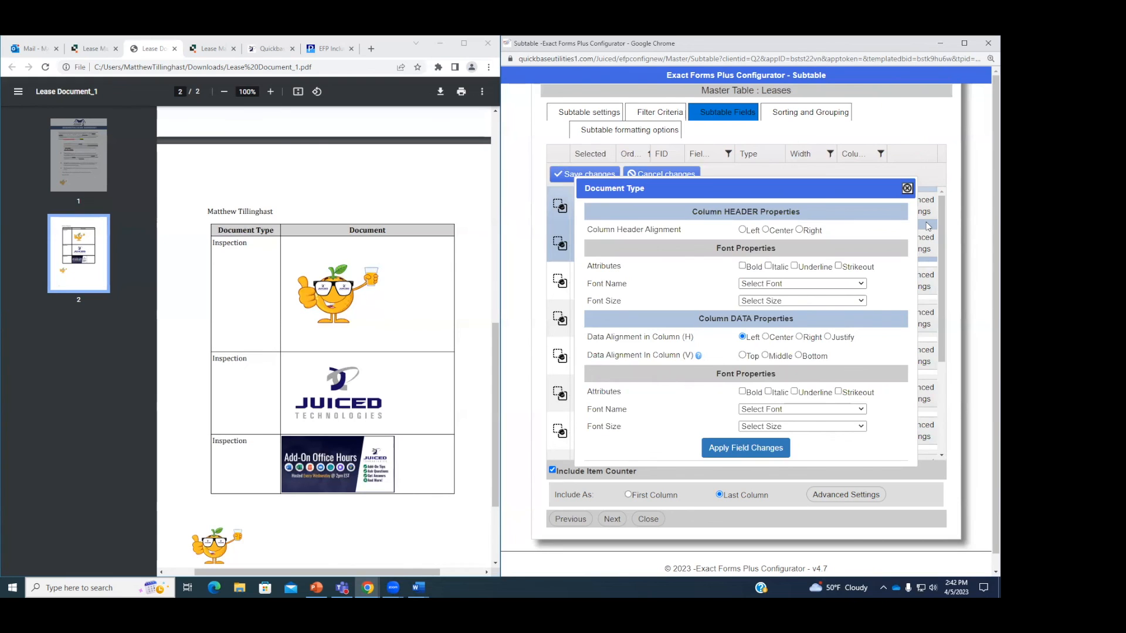
pyautogui.click(907, 189)
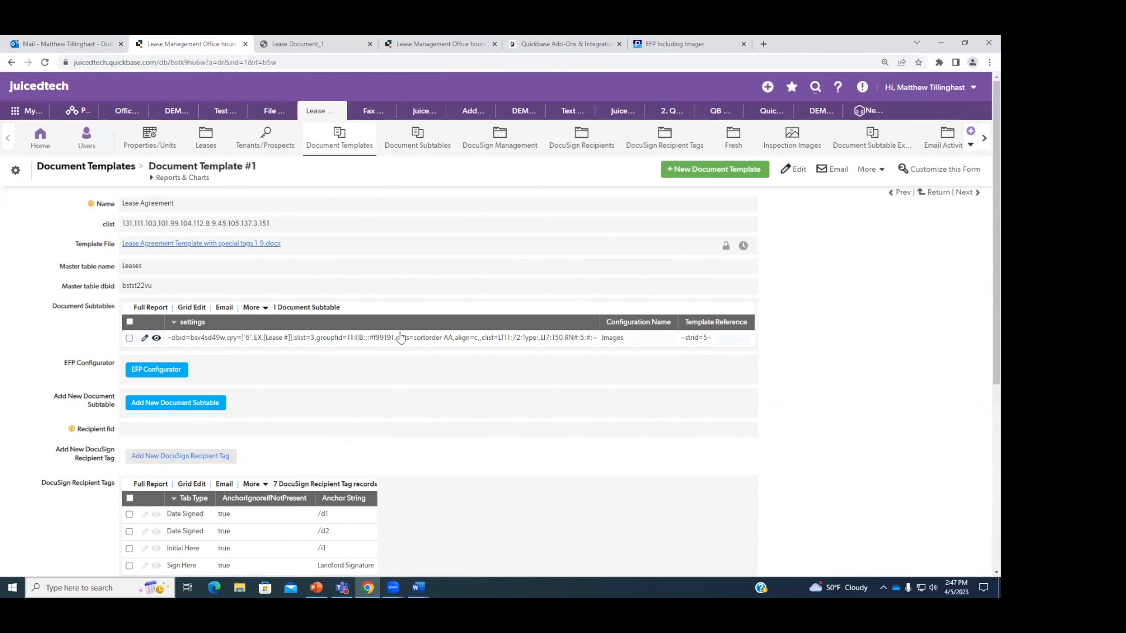
# Step: Open the Document Templates main form for customization and select its Document Subtables element
pyautogui.click(936, 169)
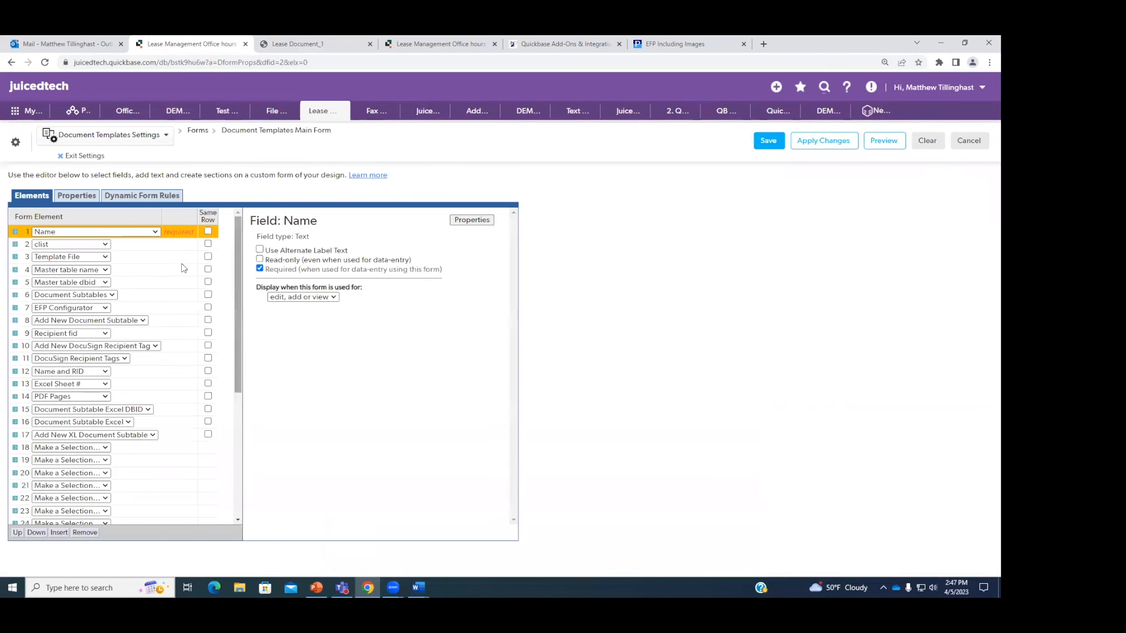
pyautogui.click(169, 324)
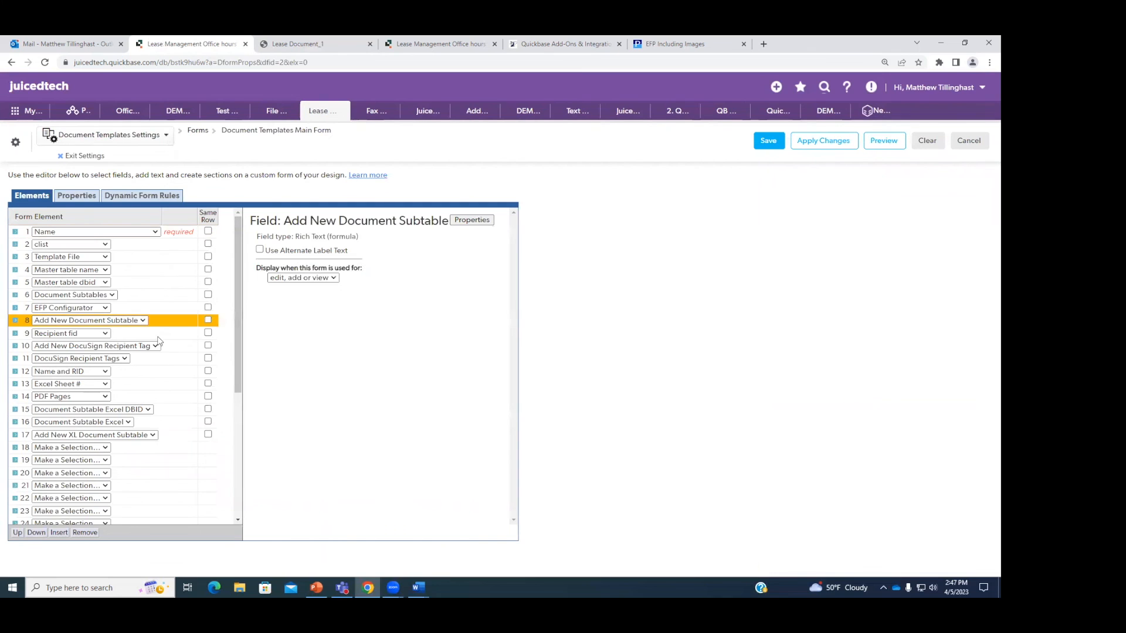
pyautogui.click(171, 334)
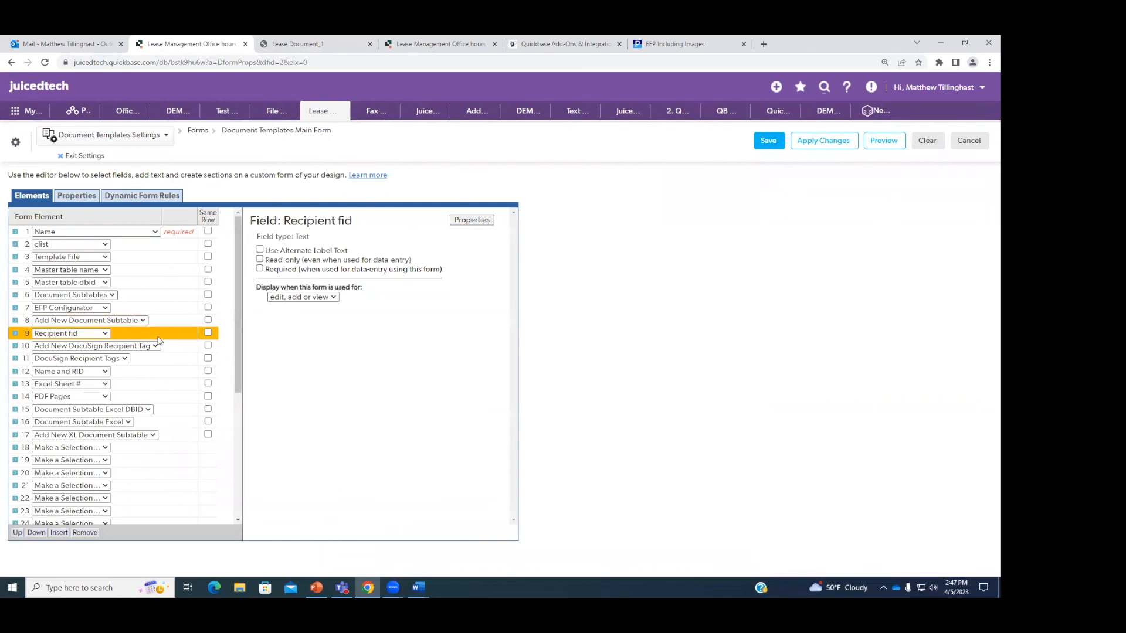
pyautogui.click(151, 308)
pyautogui.click(152, 296)
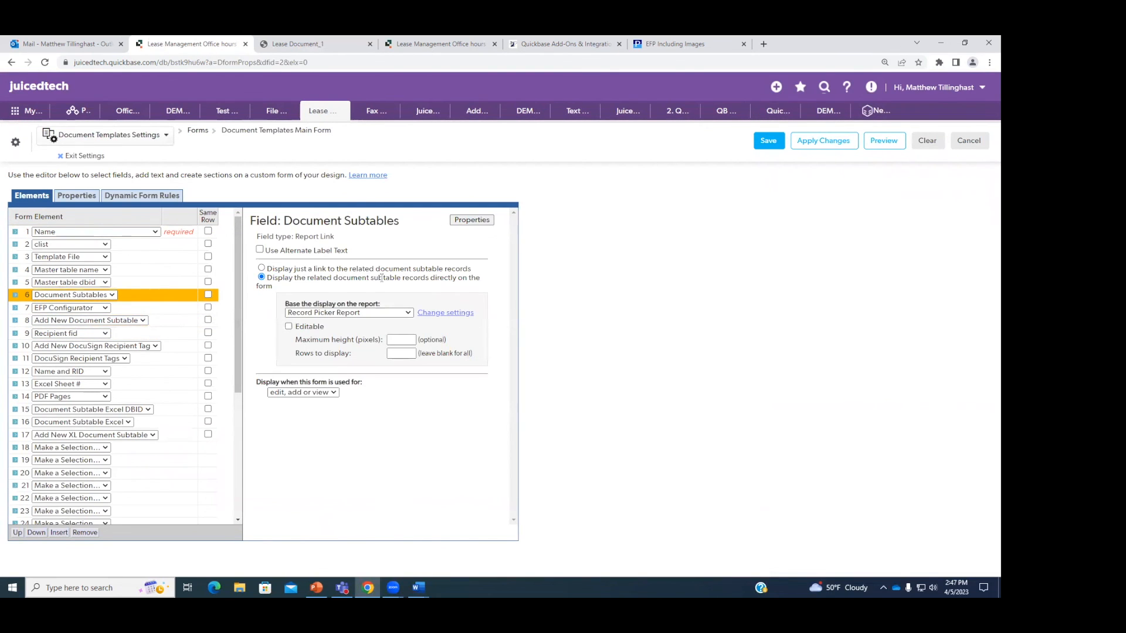
# Step: Base the Document Subtables display on the List All report and save the form
pyautogui.click(450, 318)
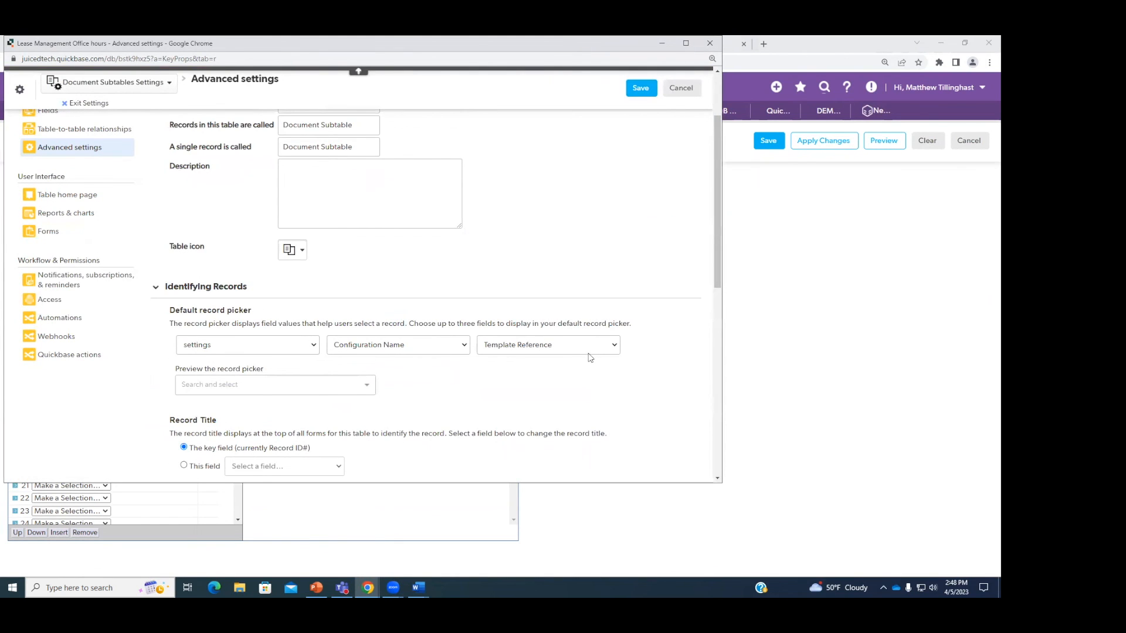
pyautogui.click(691, 89)
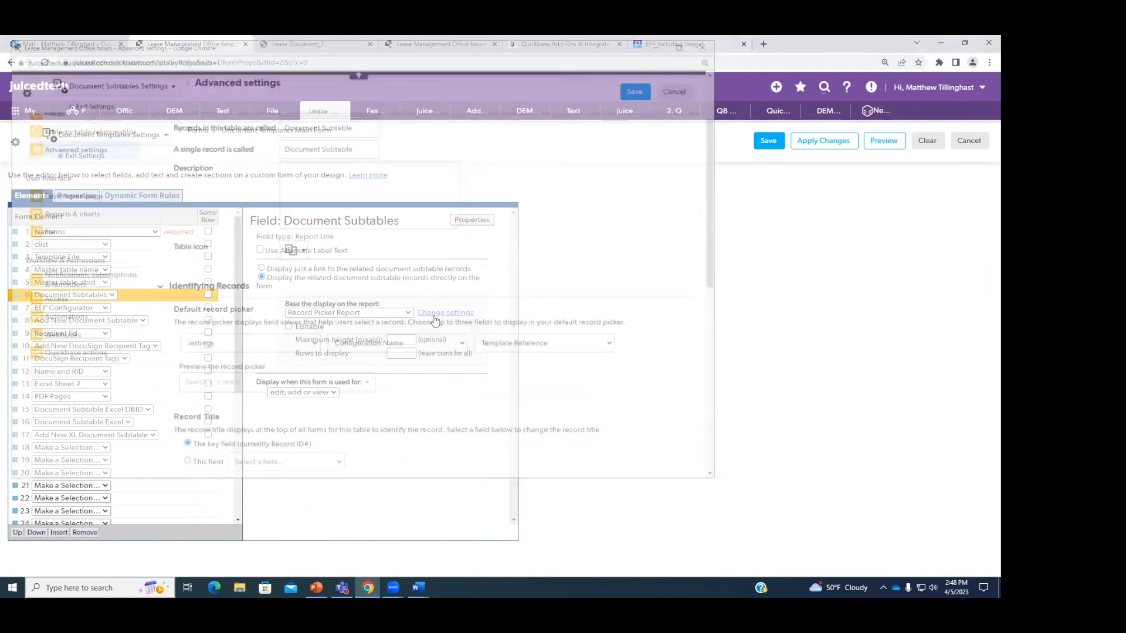
pyautogui.click(384, 312)
pyautogui.click(328, 339)
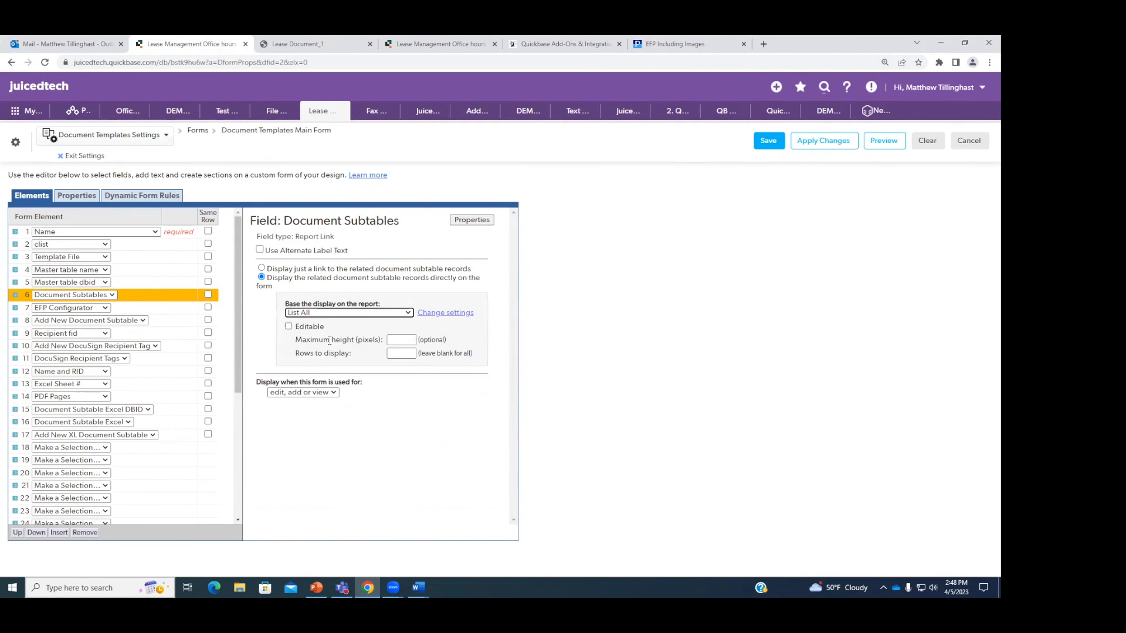
pyautogui.click(768, 141)
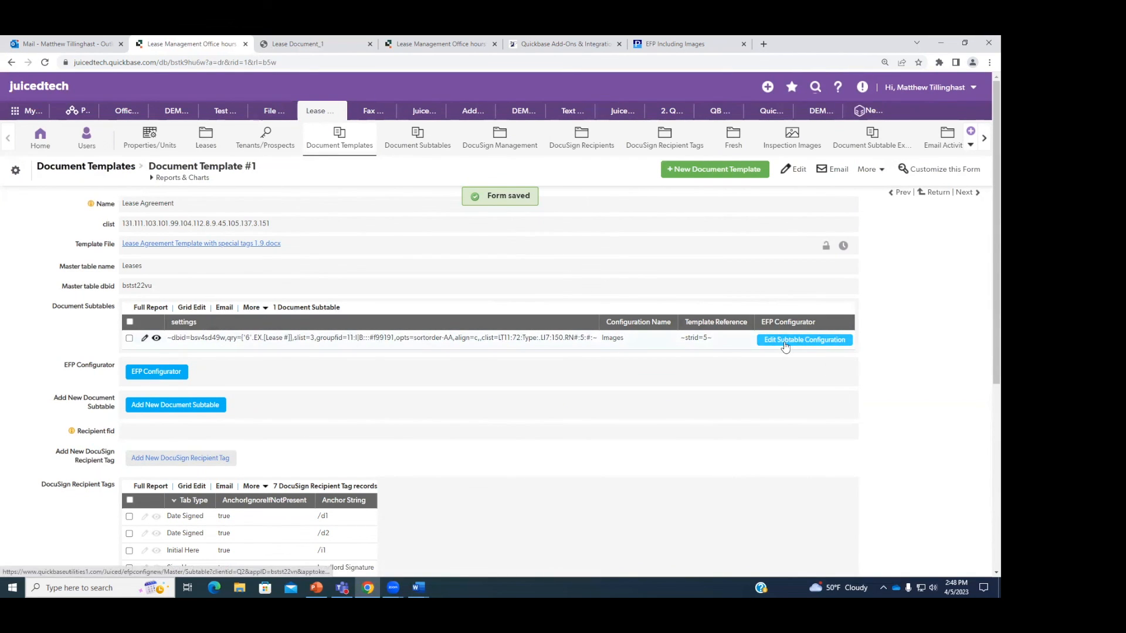
# Step: Open the Images subtable's configuration from the document template record and bring up its Subtable Fields
pyautogui.click(199, 338)
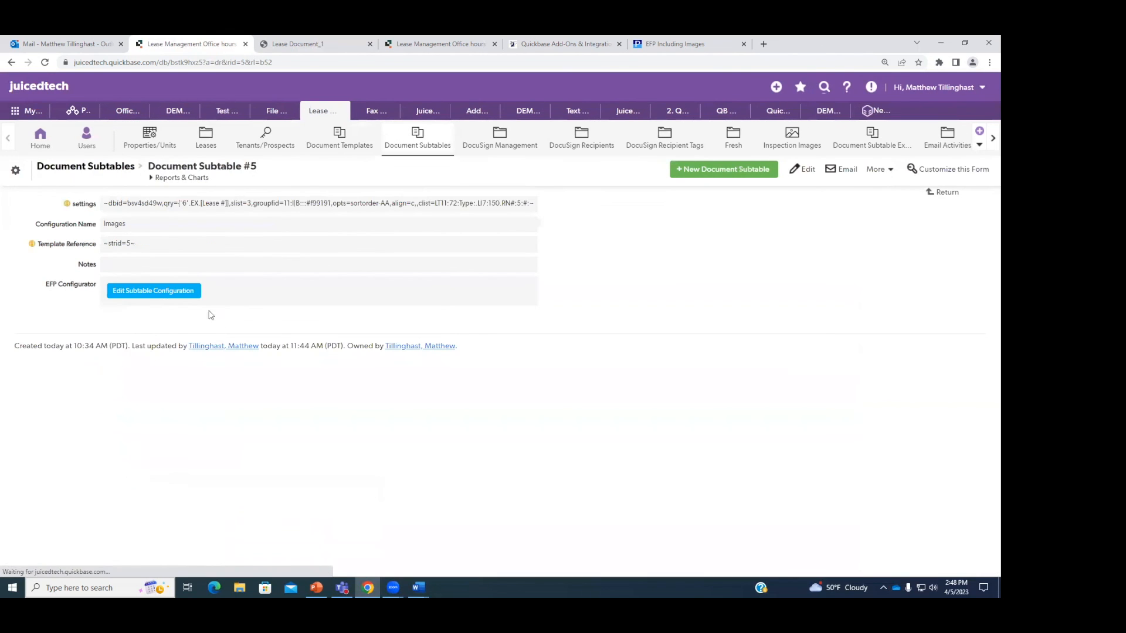
pyautogui.click(11, 62)
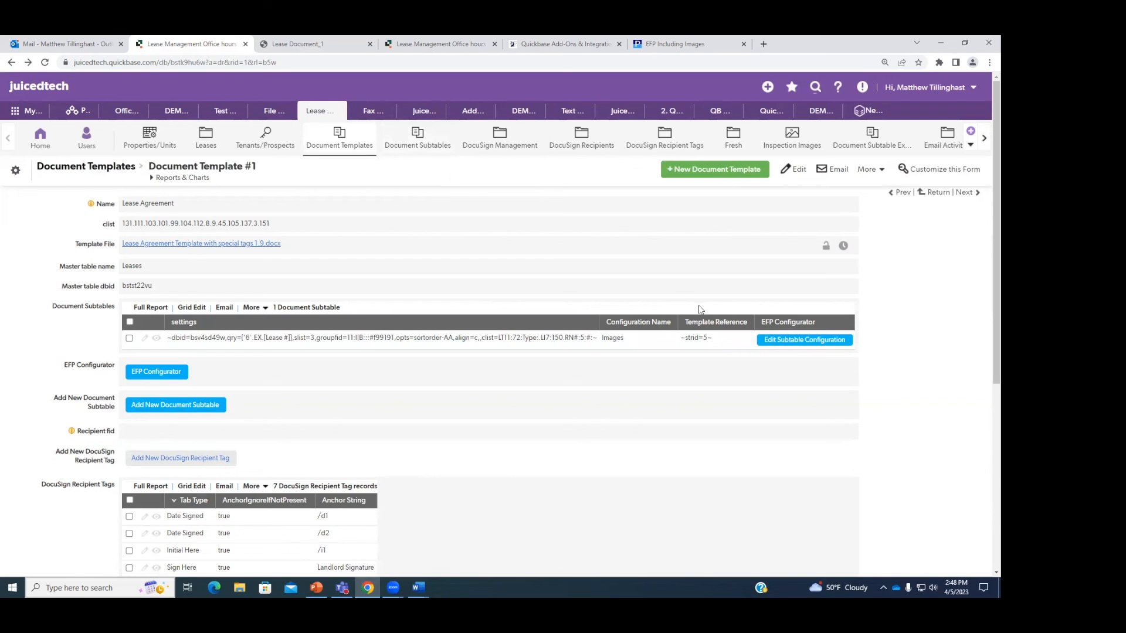
pyautogui.click(807, 347)
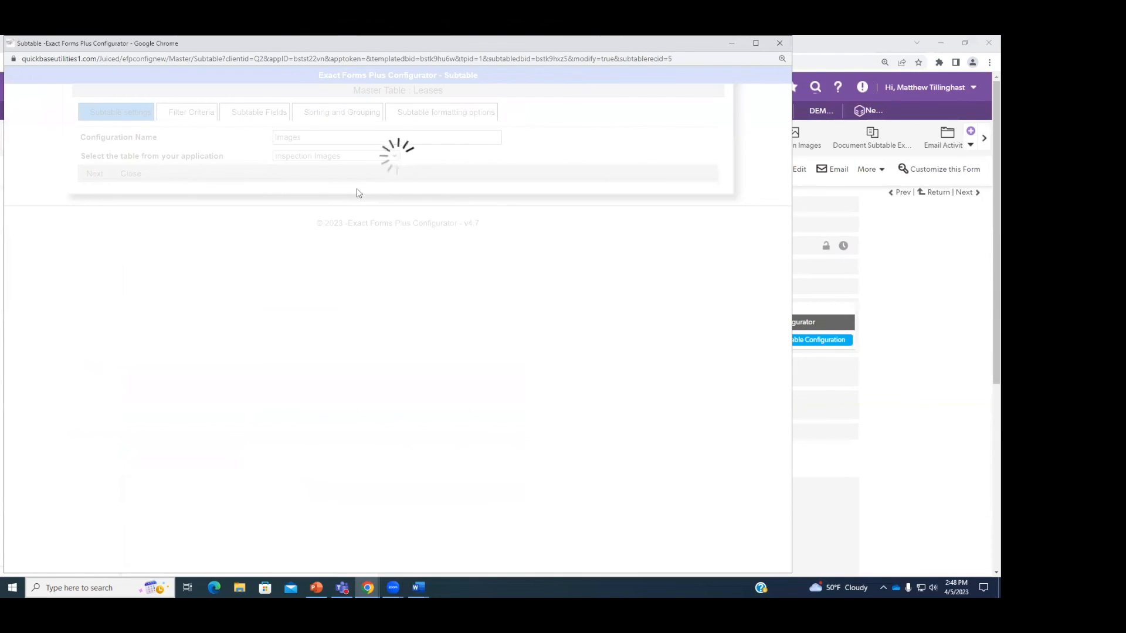
pyautogui.click(268, 114)
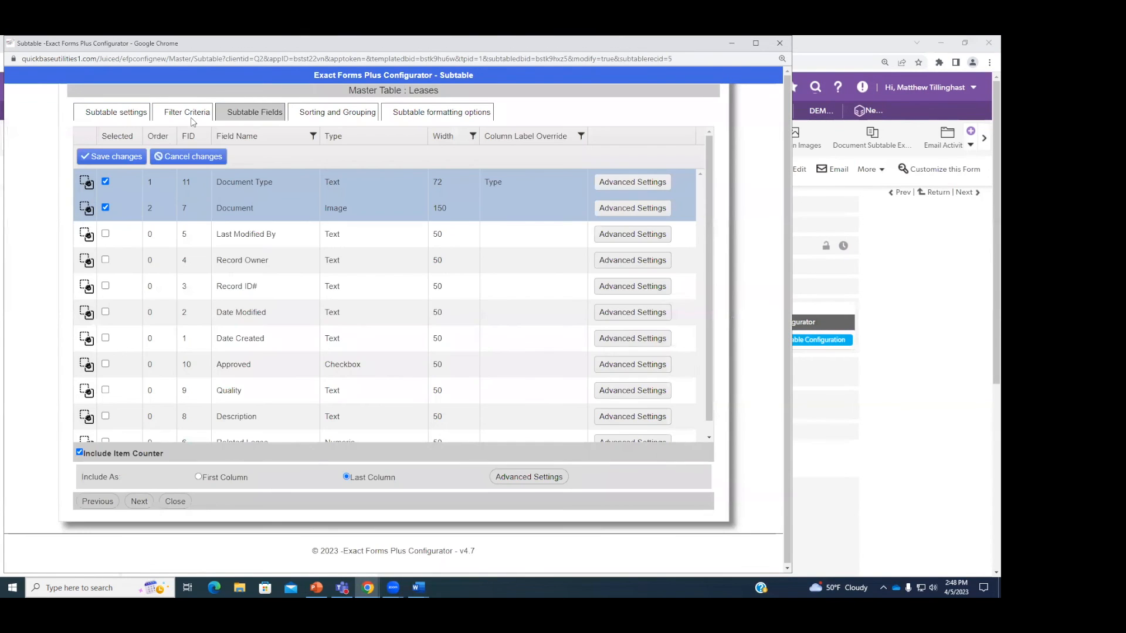
pyautogui.click(191, 113)
pyautogui.click(254, 112)
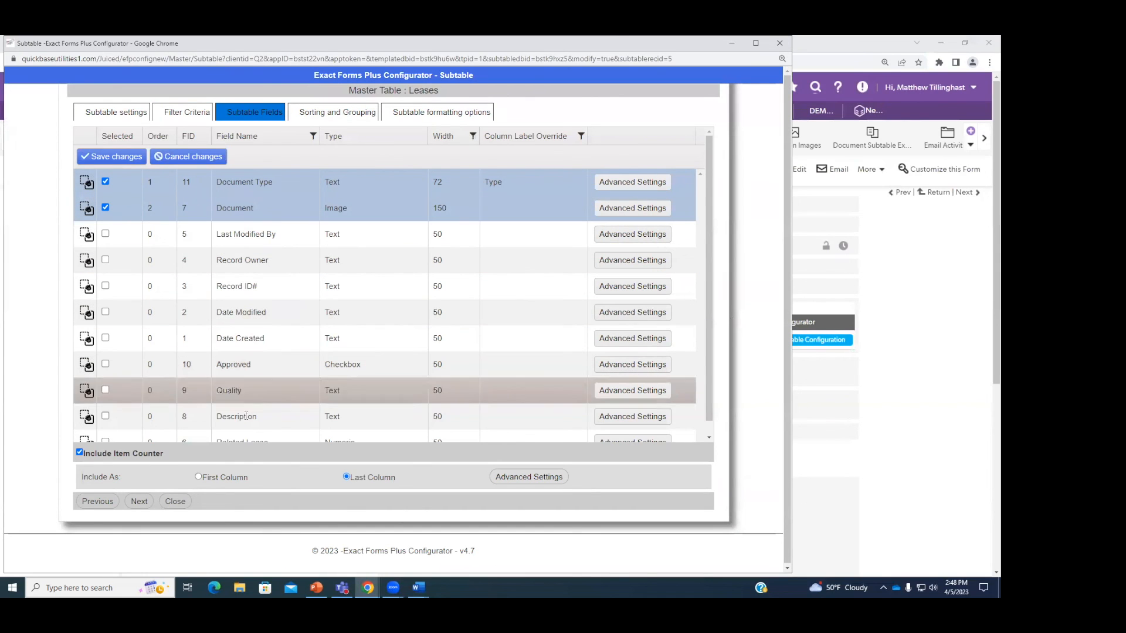
# Step: Set the item counter's field width to 15, apply the change, and close the subtable configurator
pyautogui.click(525, 479)
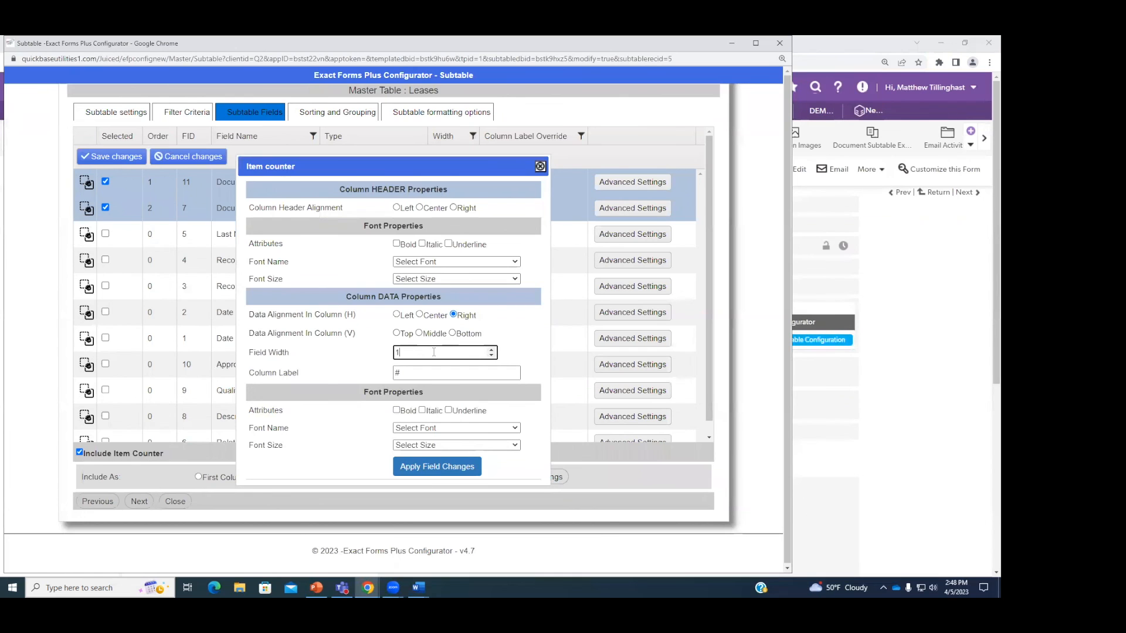
pyautogui.click(434, 466)
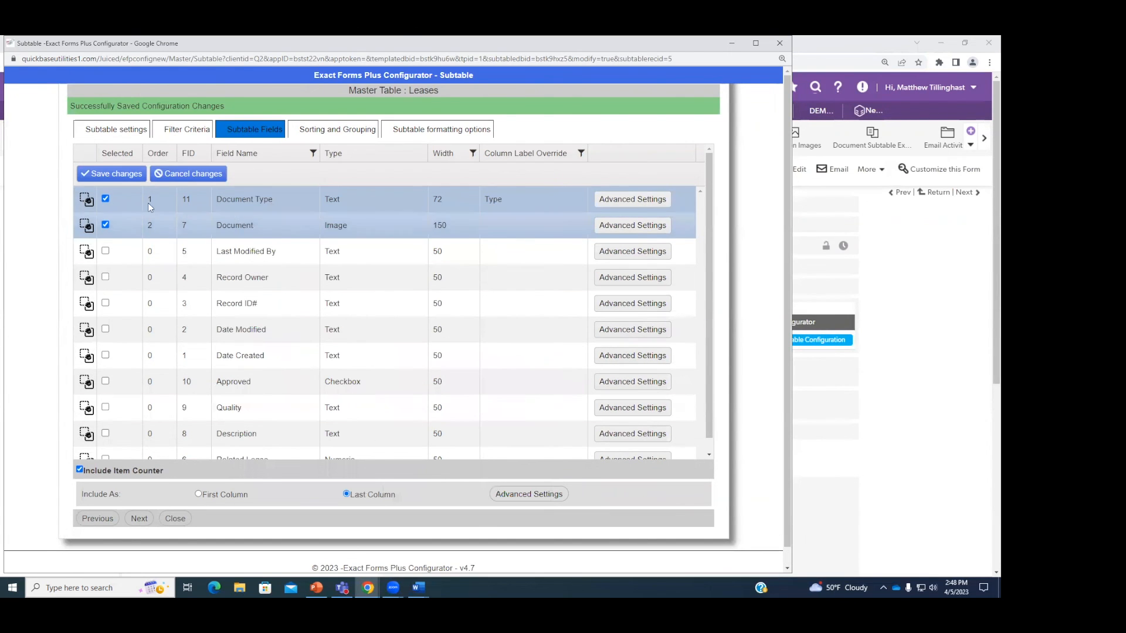
pyautogui.click(780, 43)
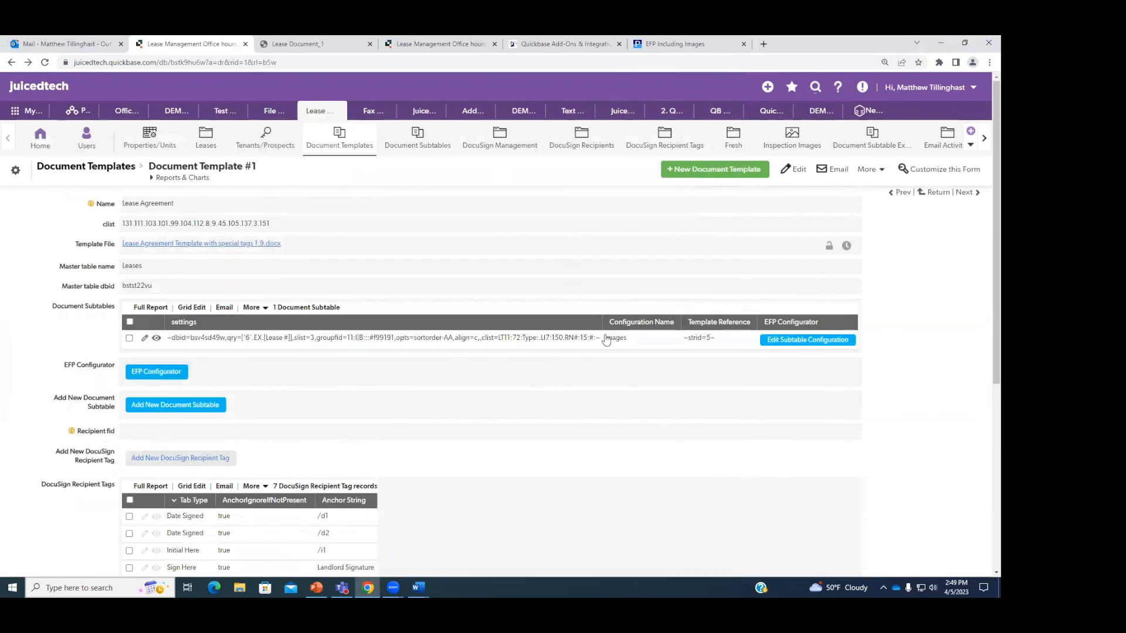